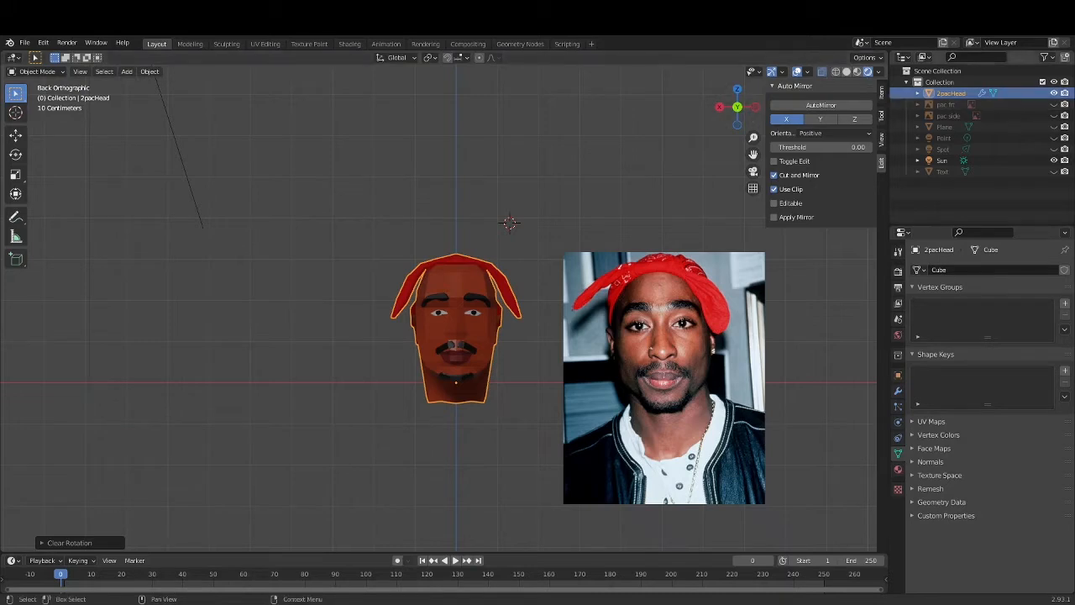
Hide the 2pacHead object and remove the Sun light, leaving the scene viewed from the back.
click(1055, 94)
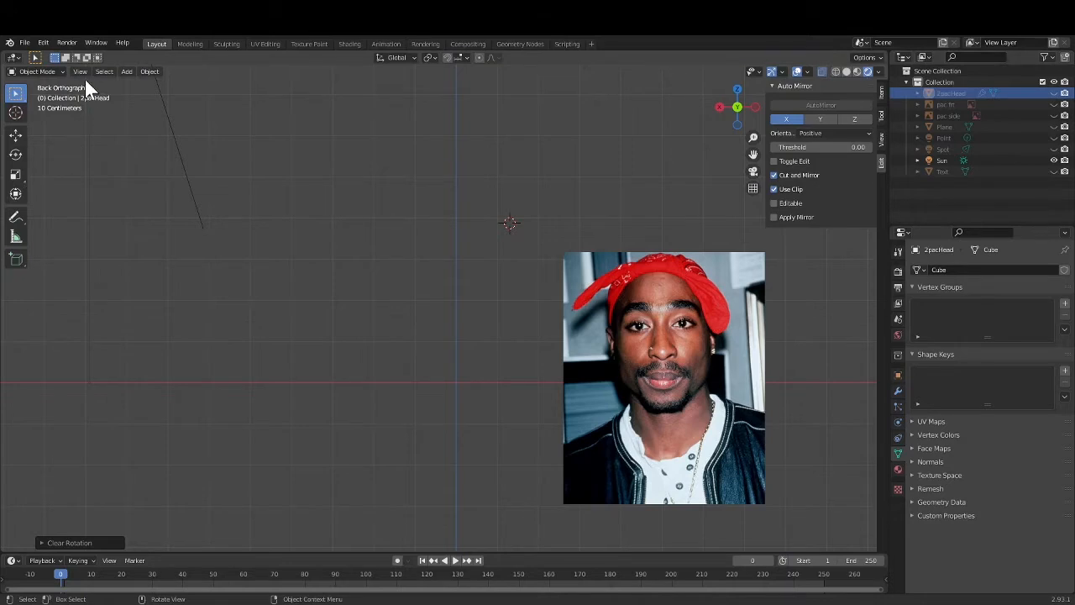
click(739, 109)
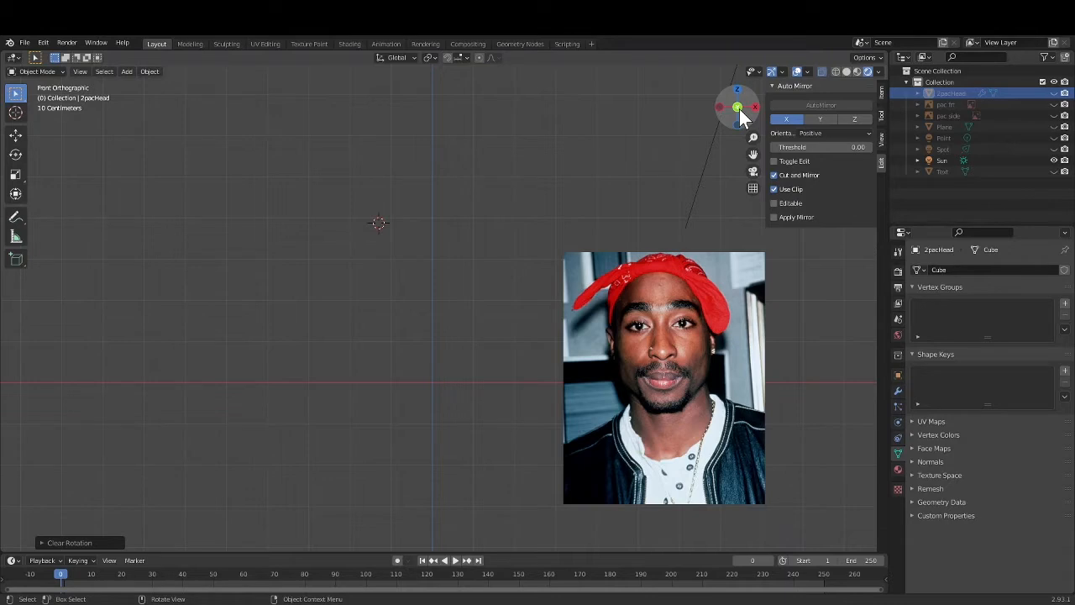
click(739, 109)
right_click(523, 253)
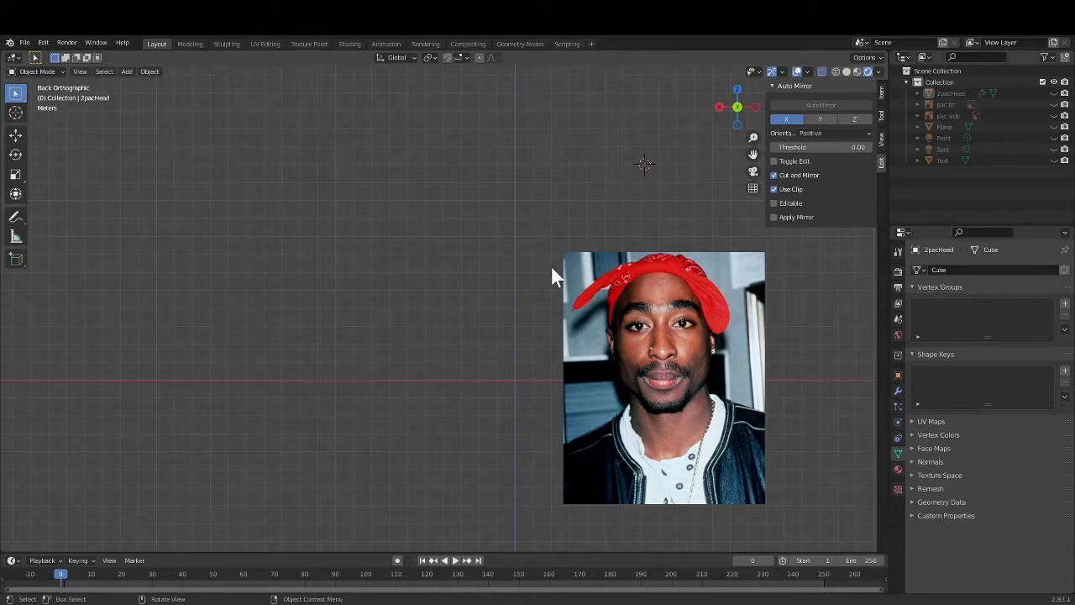
Reset the 3D cursor to the world origin and add a cube mesh there.
key(shift+c)
shift+middle_drag(526, 487, 460, 407)
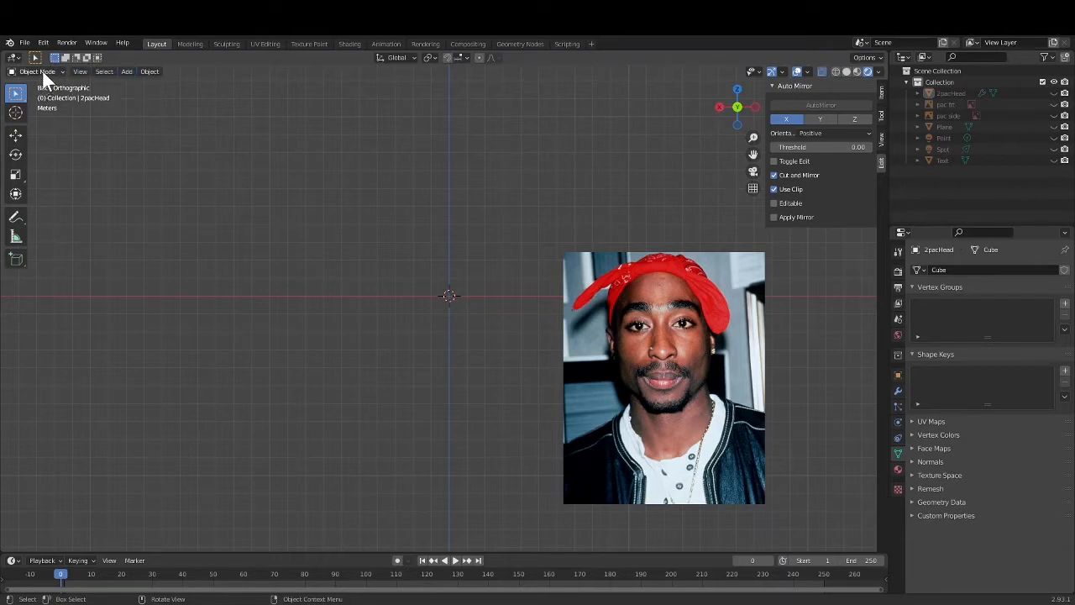
click(129, 71)
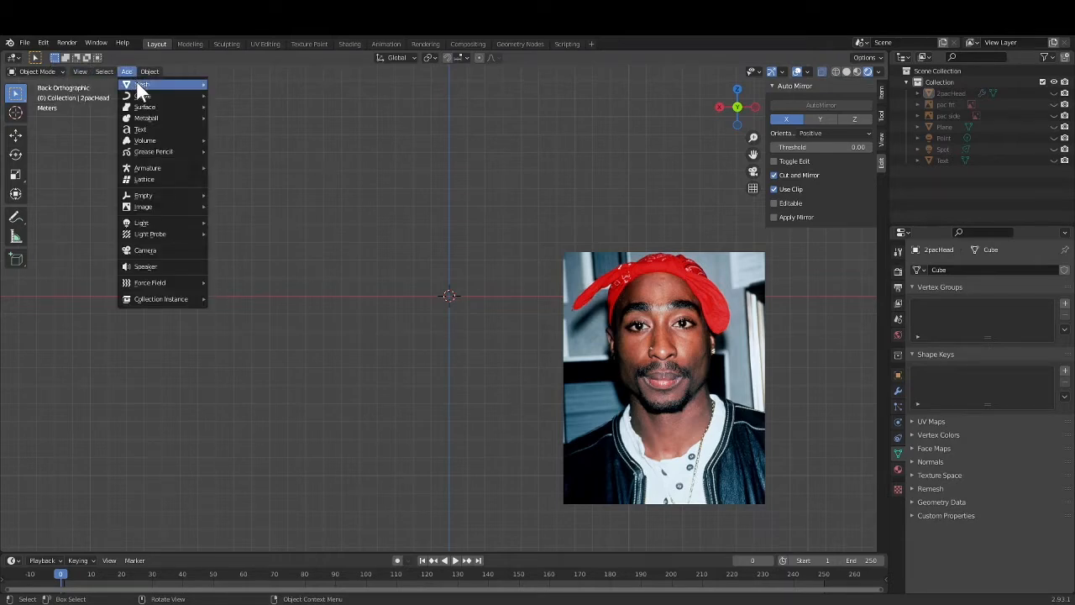
mouse_move(148, 84)
click(231, 98)
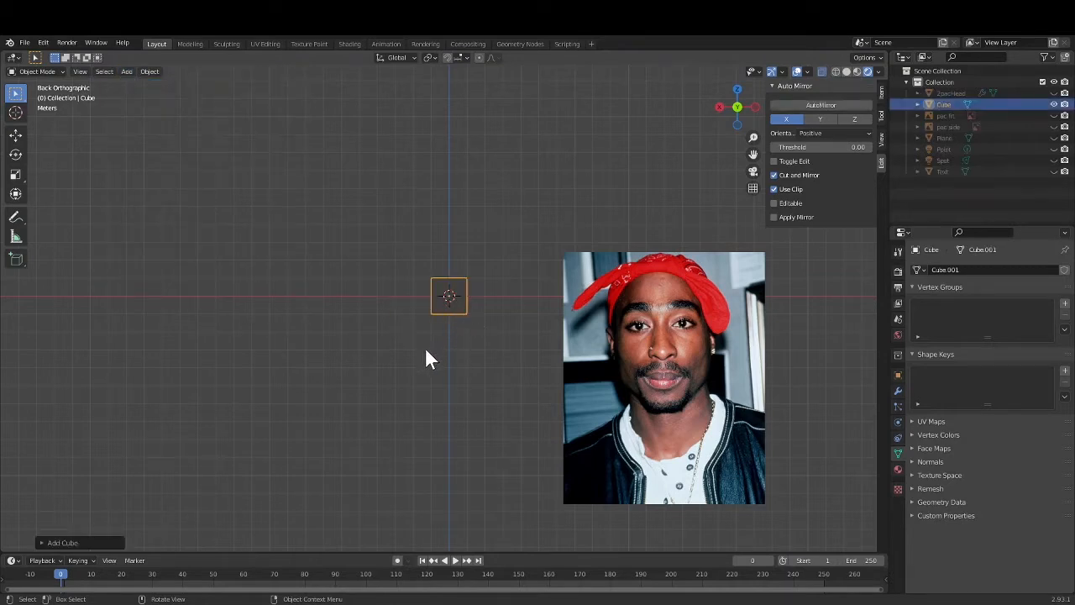
Apply AutoMirror to the cube along X with positive orientation, using the cut, mirror and clip options.
click(802, 106)
scroll(420, 318, up, 3)
scroll(422, 316, up, 1)
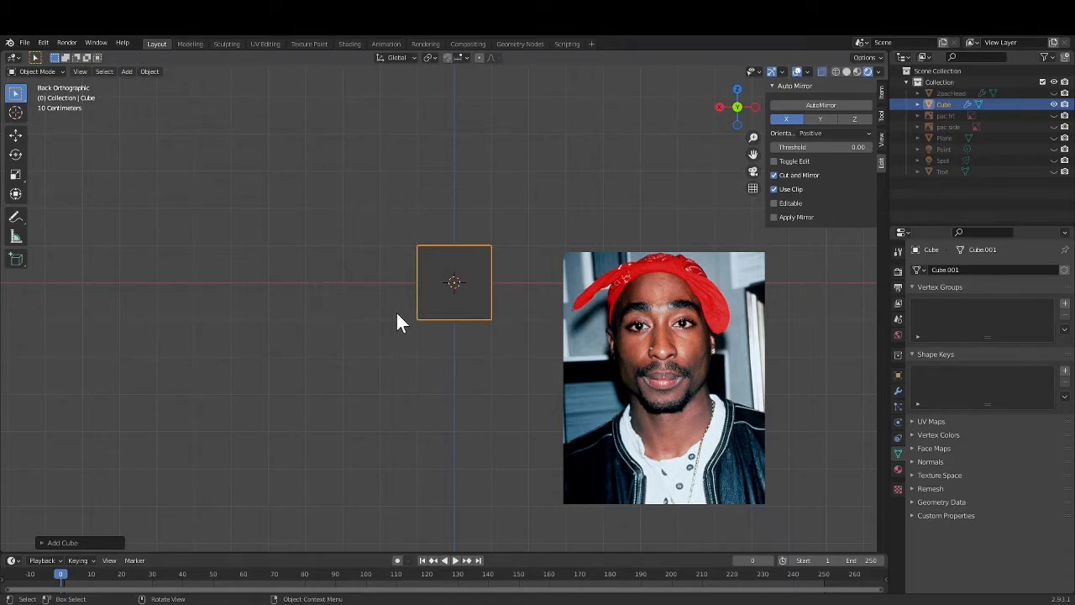
In Edit Mode, select the whole mirrored half of the cube and scale it up uniformly to nearly three times its size.
click(433, 247)
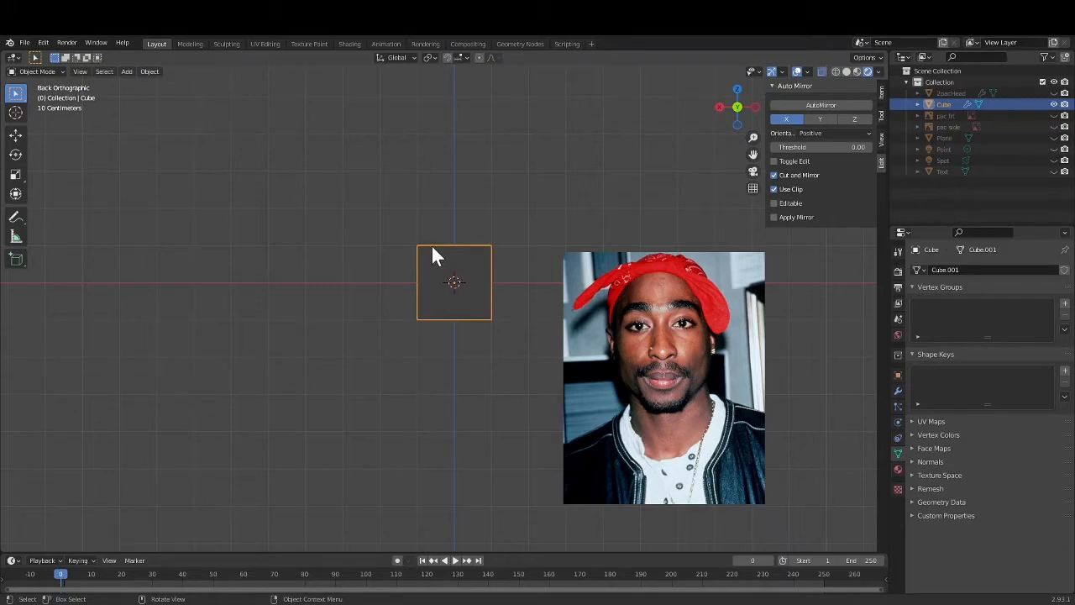
click(51, 71)
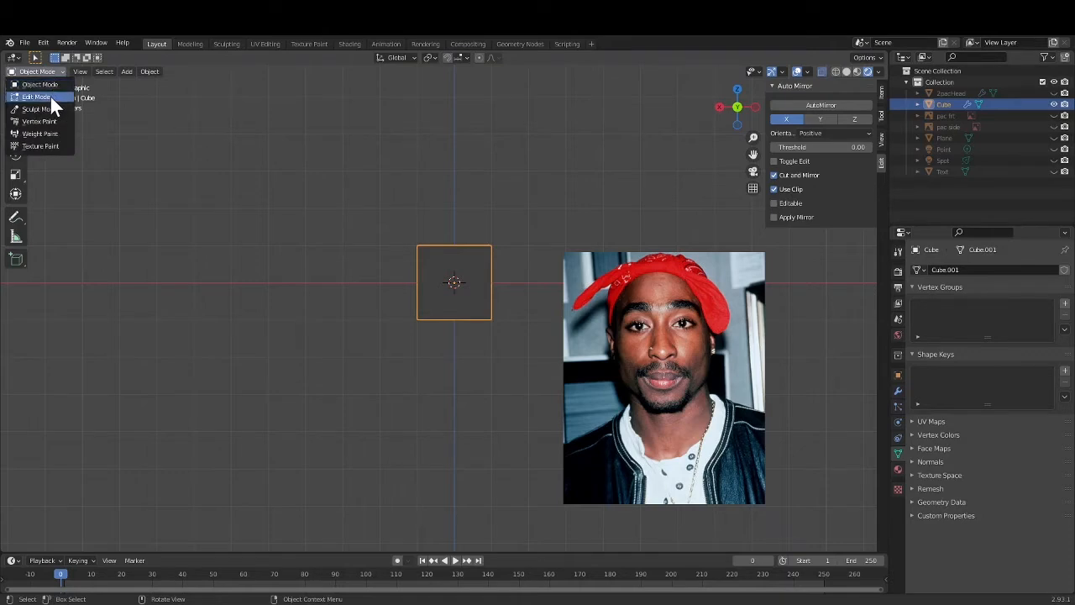
click(50, 97)
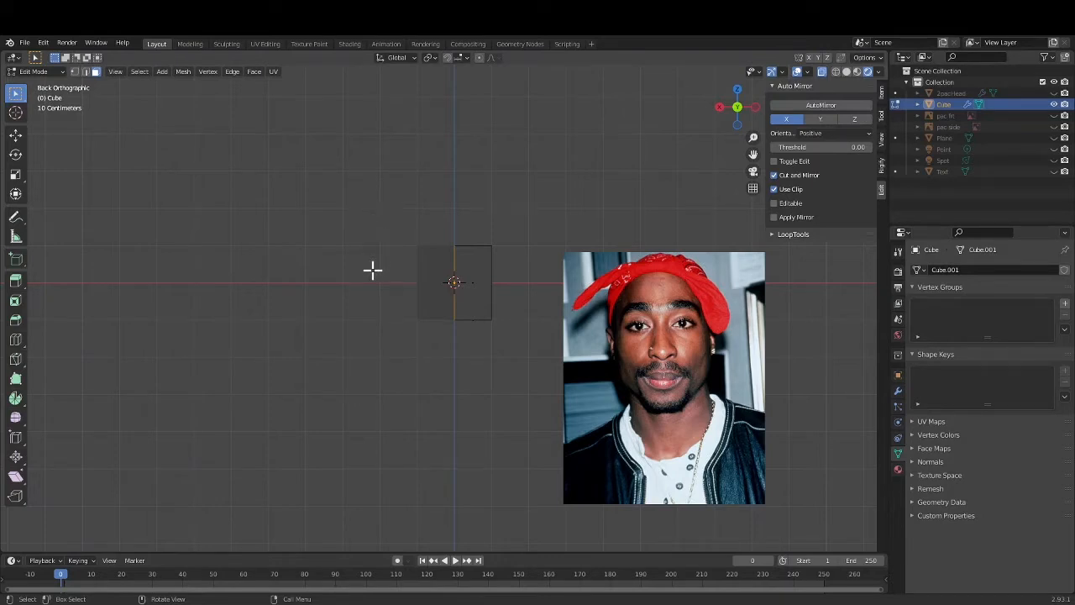
drag(349, 212, 574, 393)
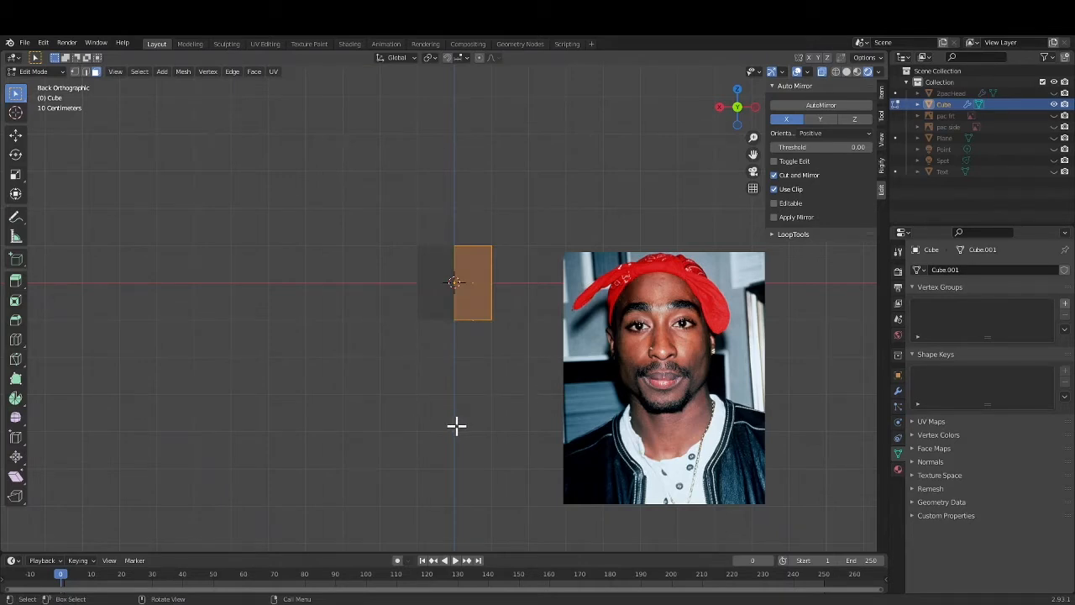
key(s)
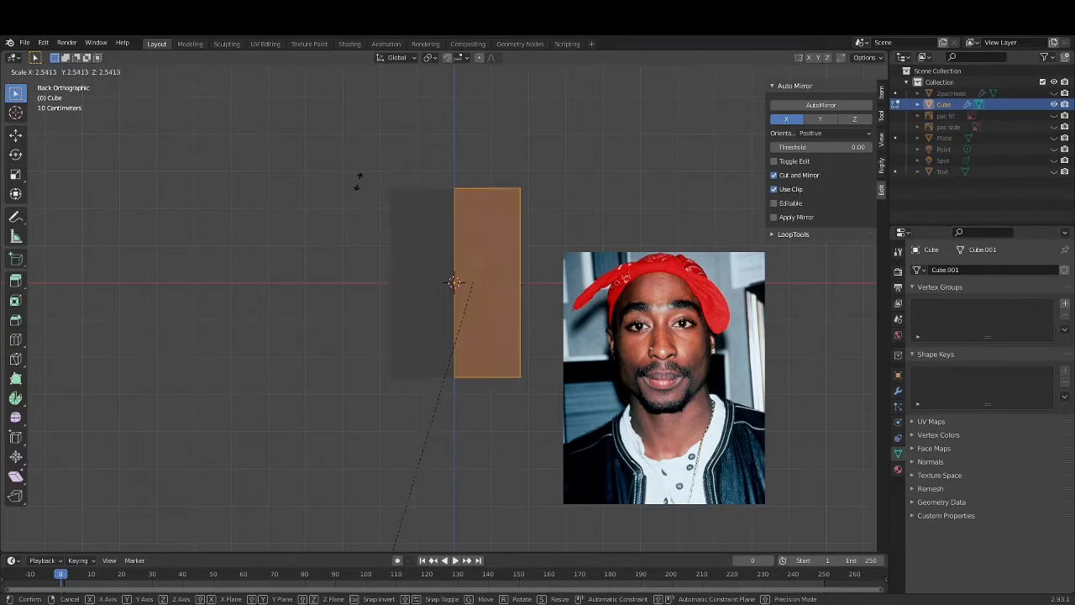
click(348, 216)
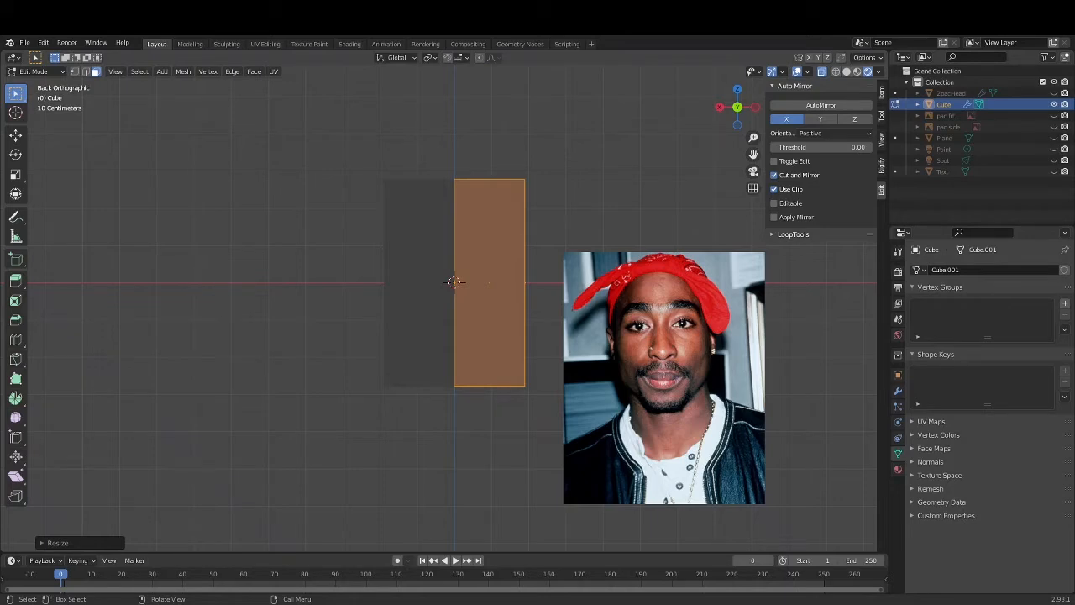
Narrow the selected half block along the X axis to a scale of about 0.57.
key(s)
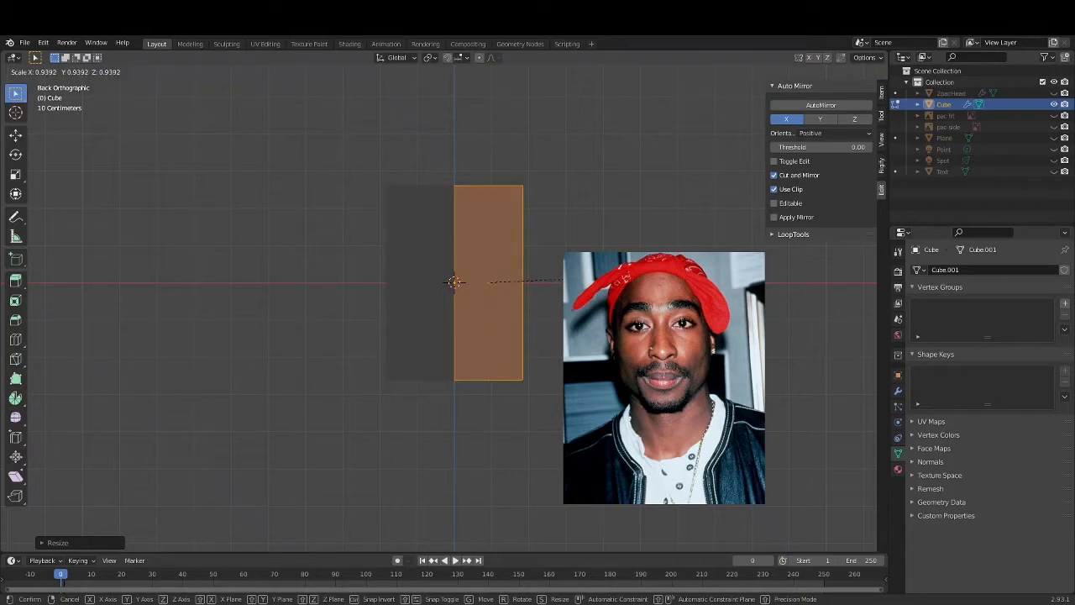
key(x)
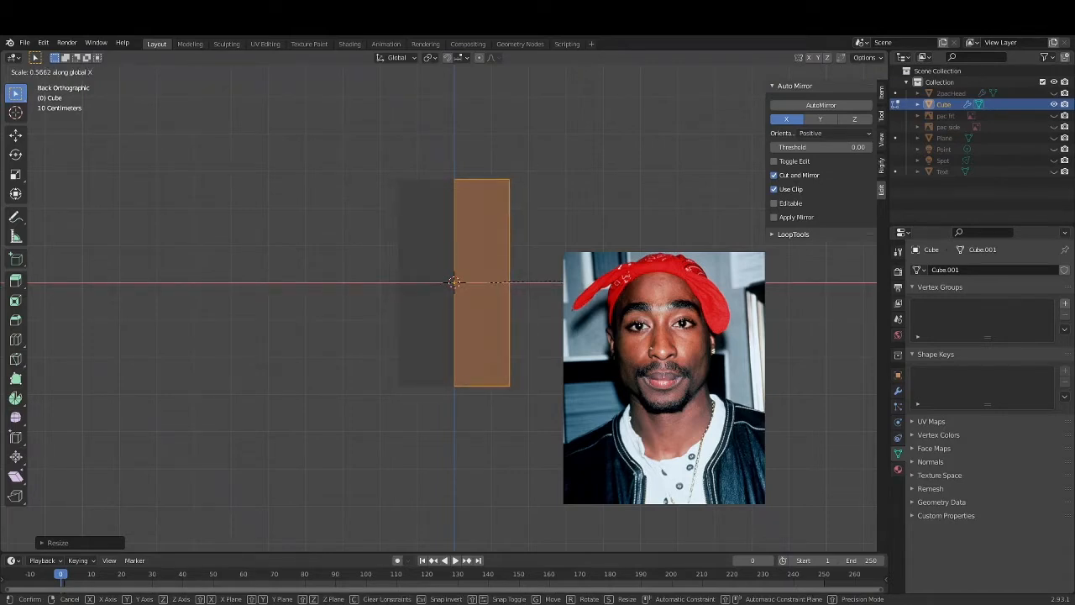
click(564, 282)
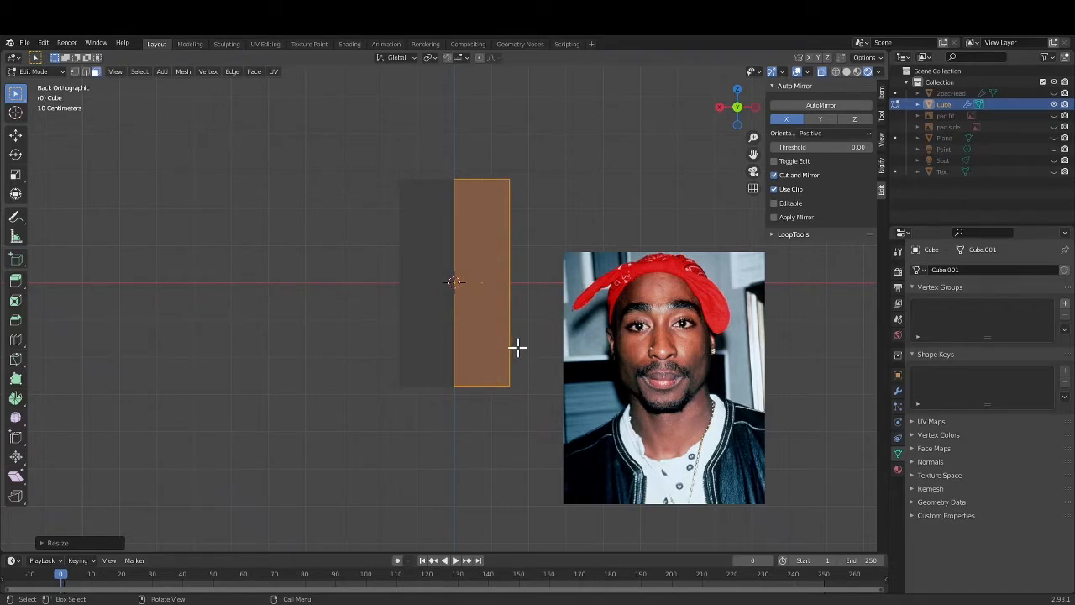
Add four evenly spaced horizontal loop cuts to the torso block without sliding them.
key(ctrl+r)
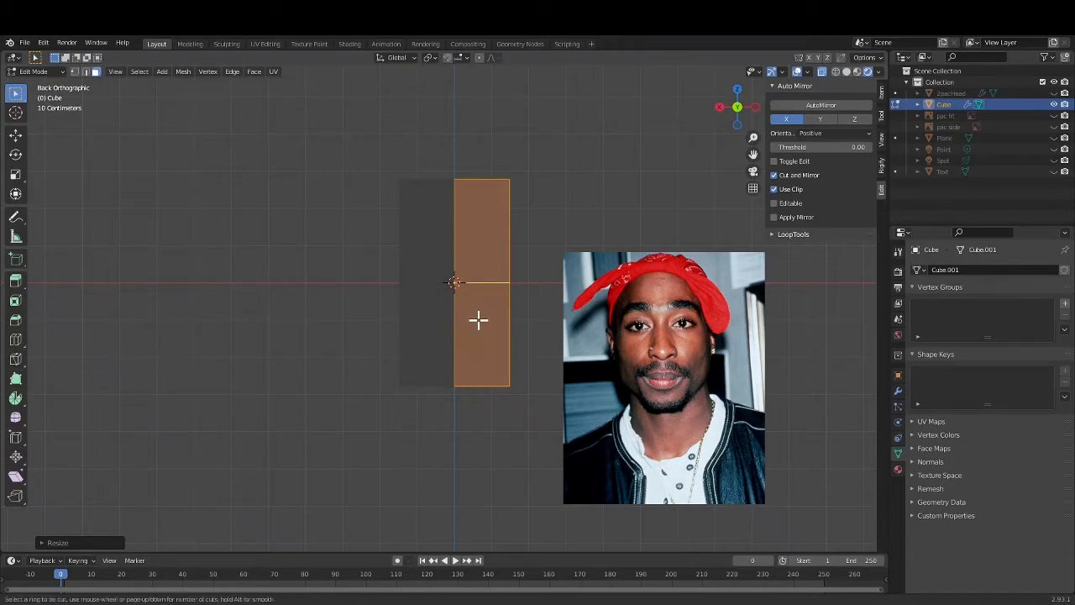
scroll(487, 336, up, 1)
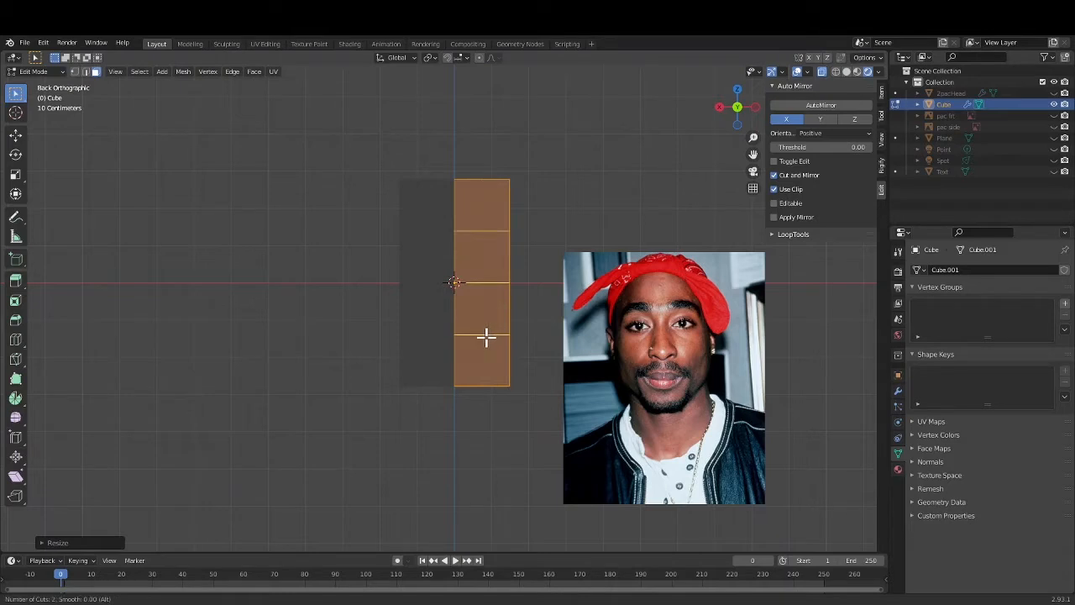
scroll(485, 336, up, 1)
scroll(486, 336, down, 3)
scroll(485, 337, up, 4)
scroll(486, 336, down, 3)
scroll(485, 337, down, 1)
scroll(485, 337, up, 5)
scroll(486, 337, down, 4)
scroll(485, 337, up, 3)
scroll(486, 337, down, 1)
click(485, 337)
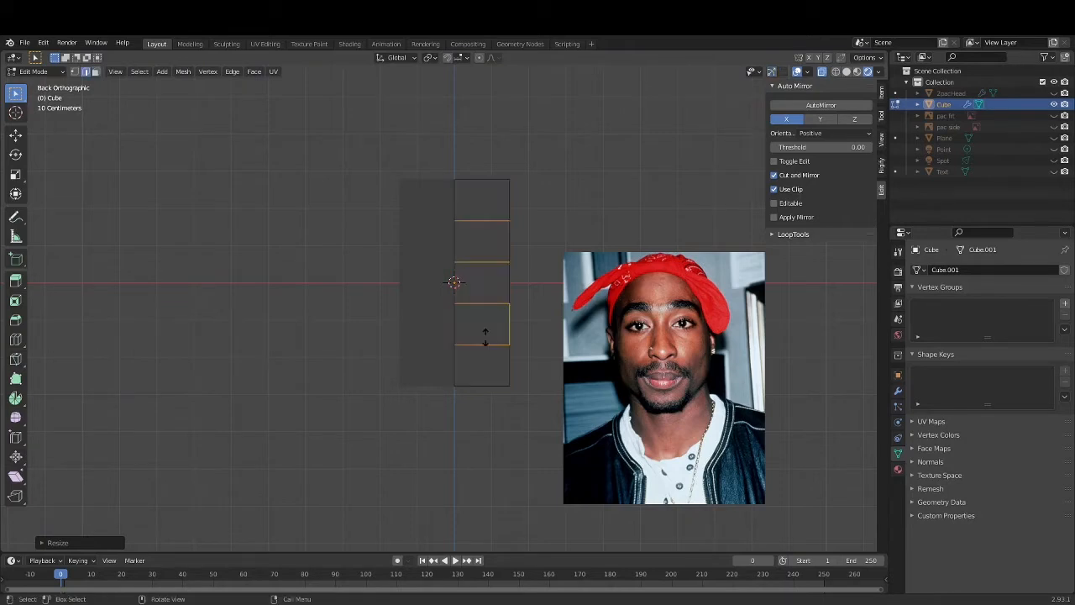
click(483, 336)
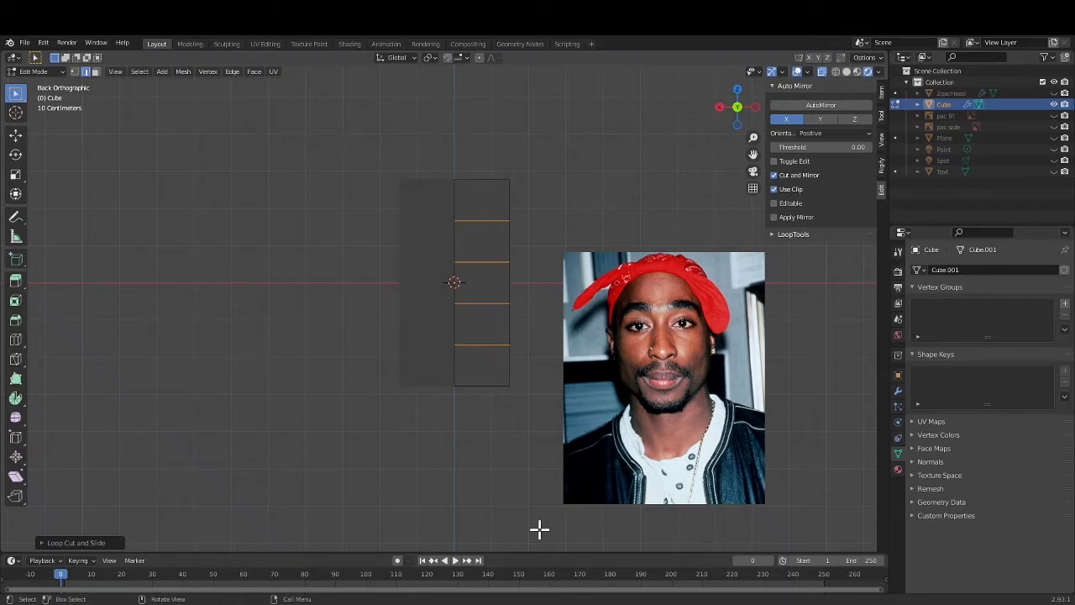
Move the torso's lower outer corner vertices about 1.25 m inward along X, almost to the mirror line, making a slanted hip.
key(1)
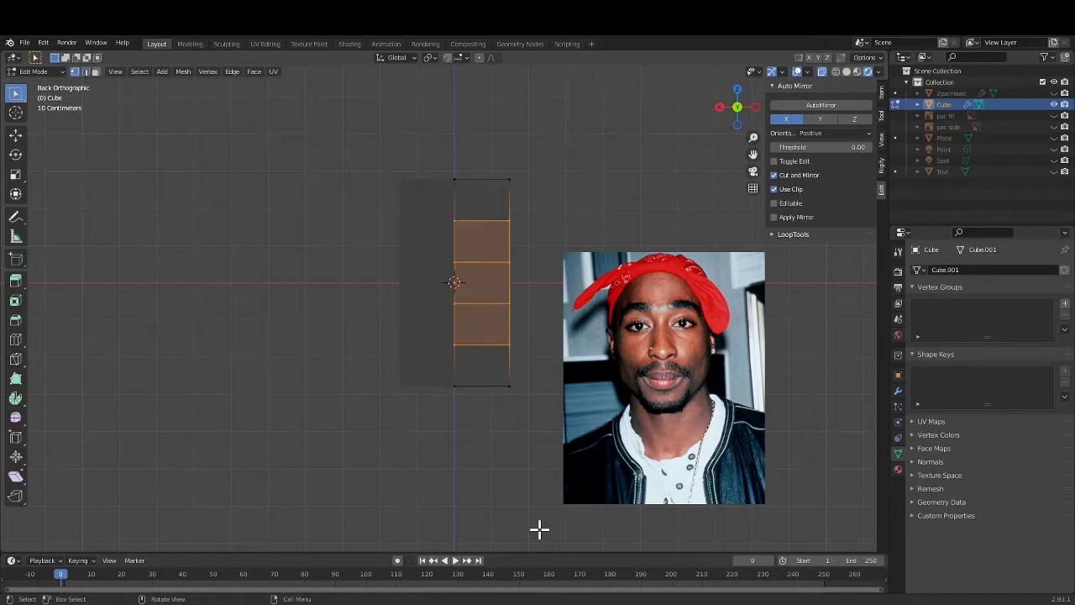
click(518, 435)
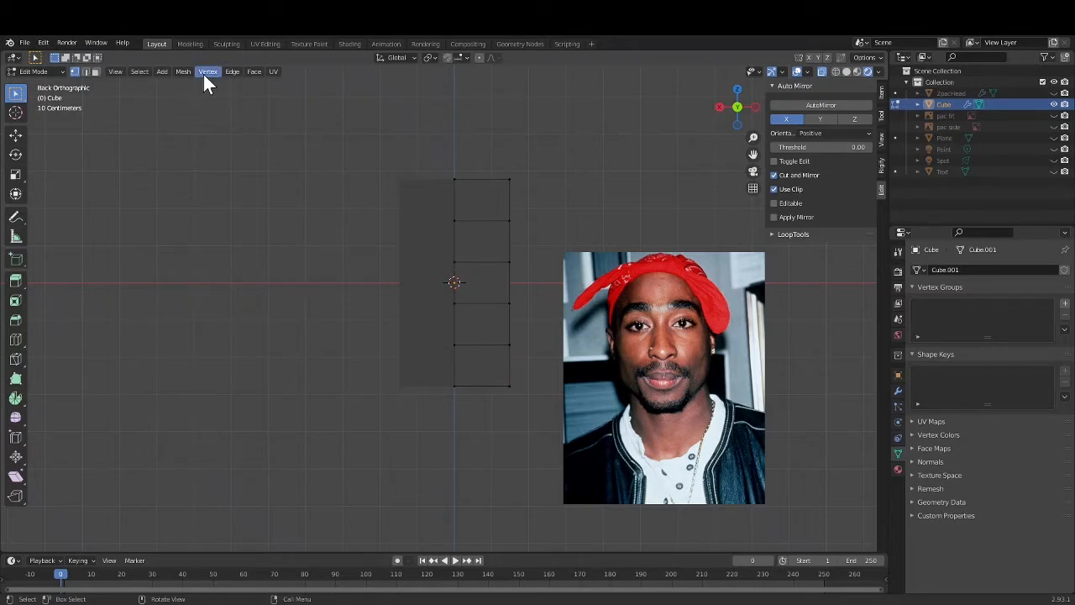
drag(499, 401, 534, 382)
drag(494, 404, 542, 377)
key(g)
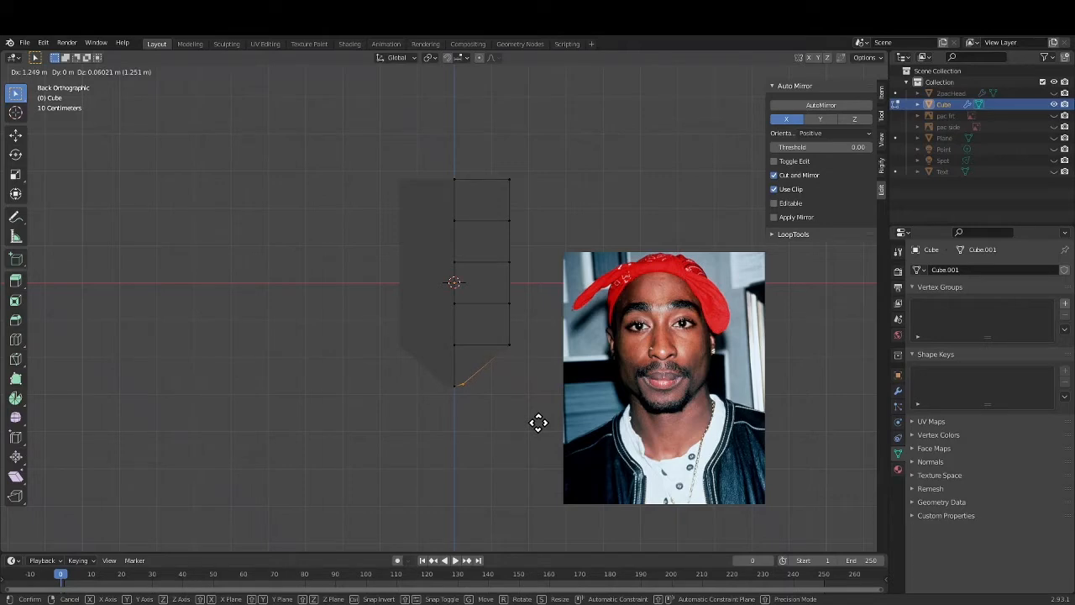
click(538, 422)
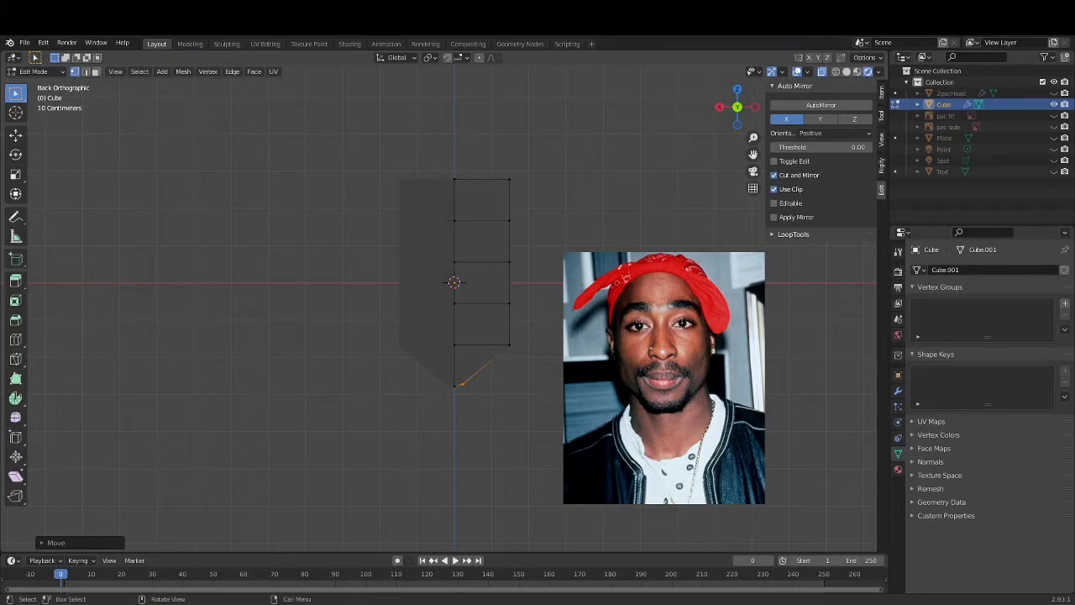
Extrude the slanted hip face outward to start the leg and scale its end face to about 0.52.
middle_drag(550, 378, 489, 357)
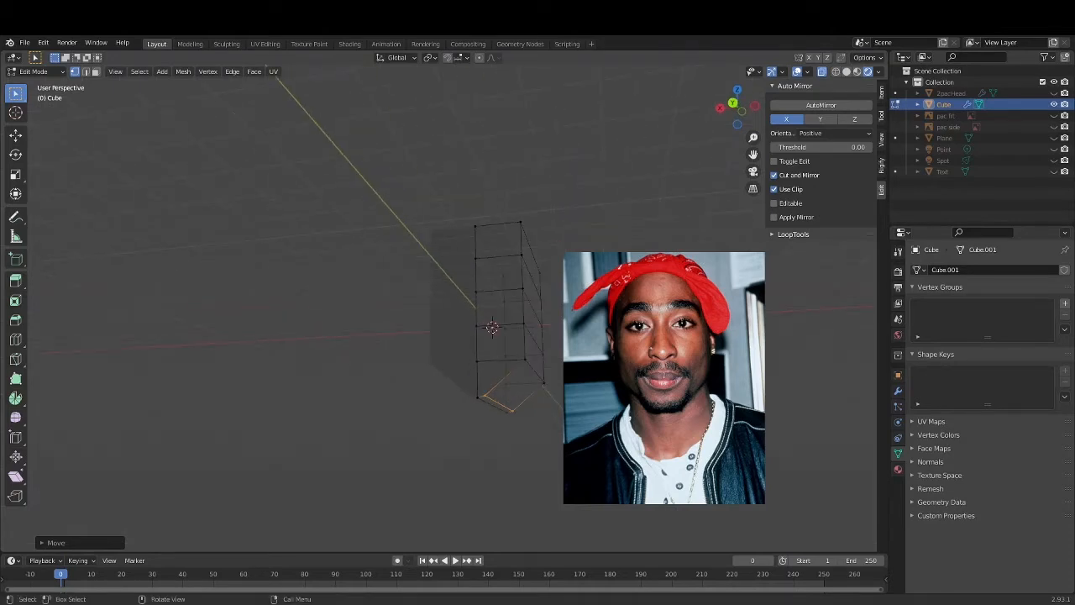
key(3)
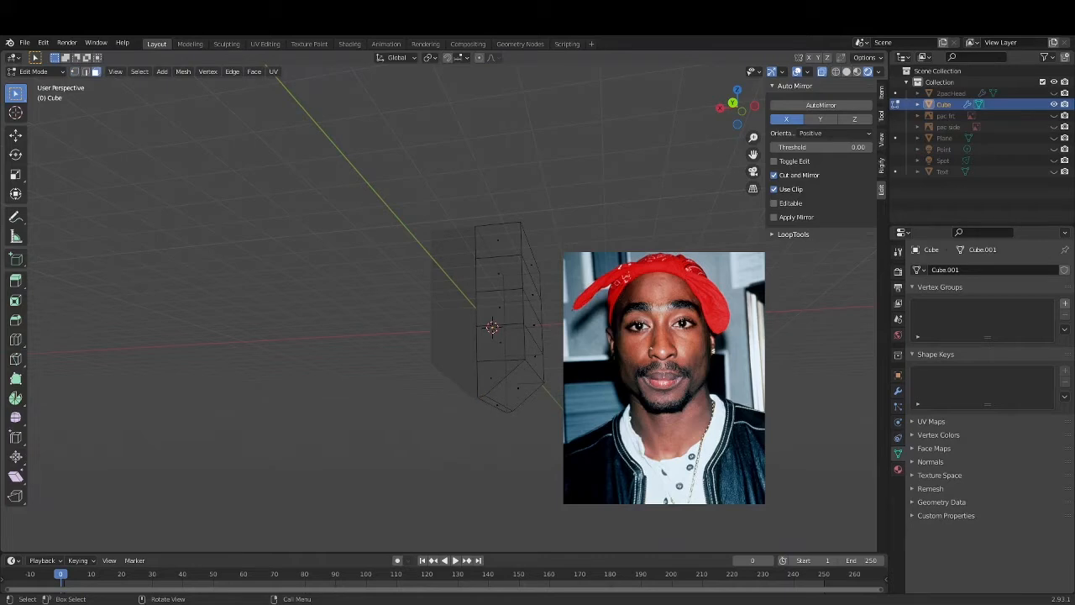
click(517, 387)
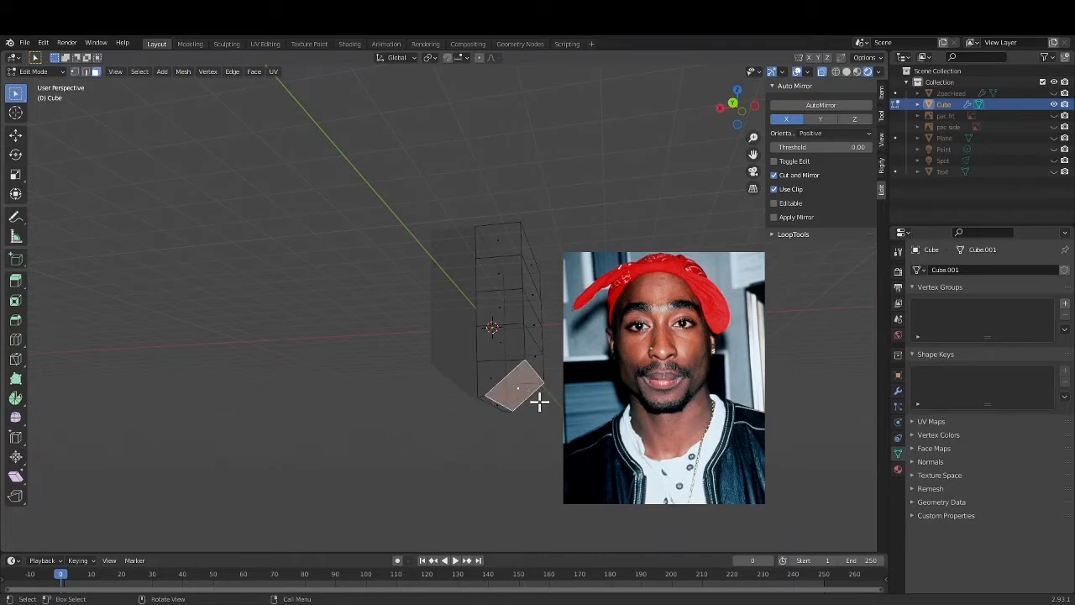
click(732, 107)
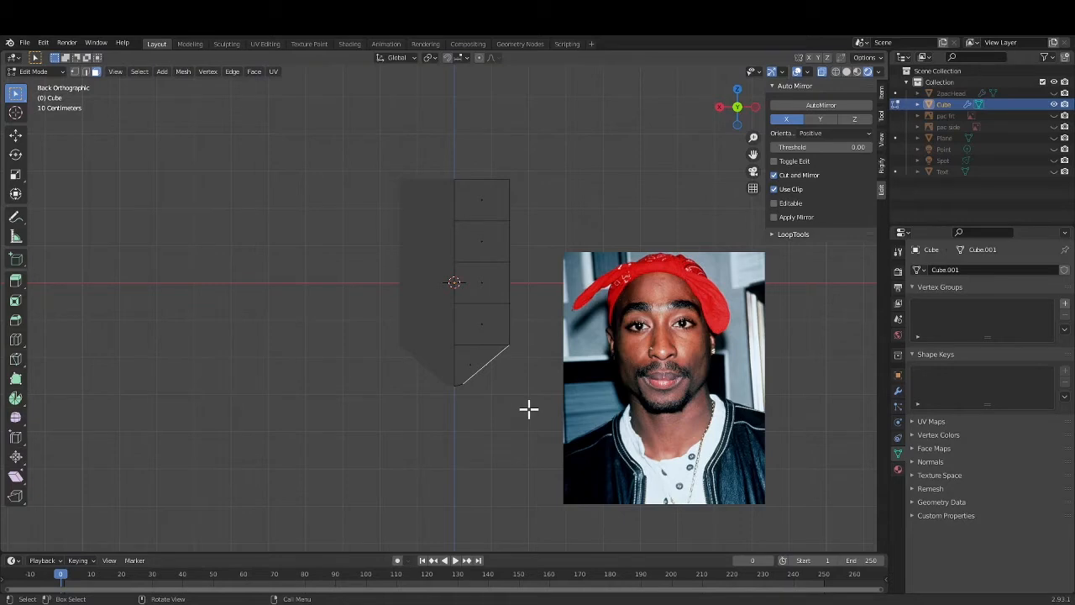
key(e)
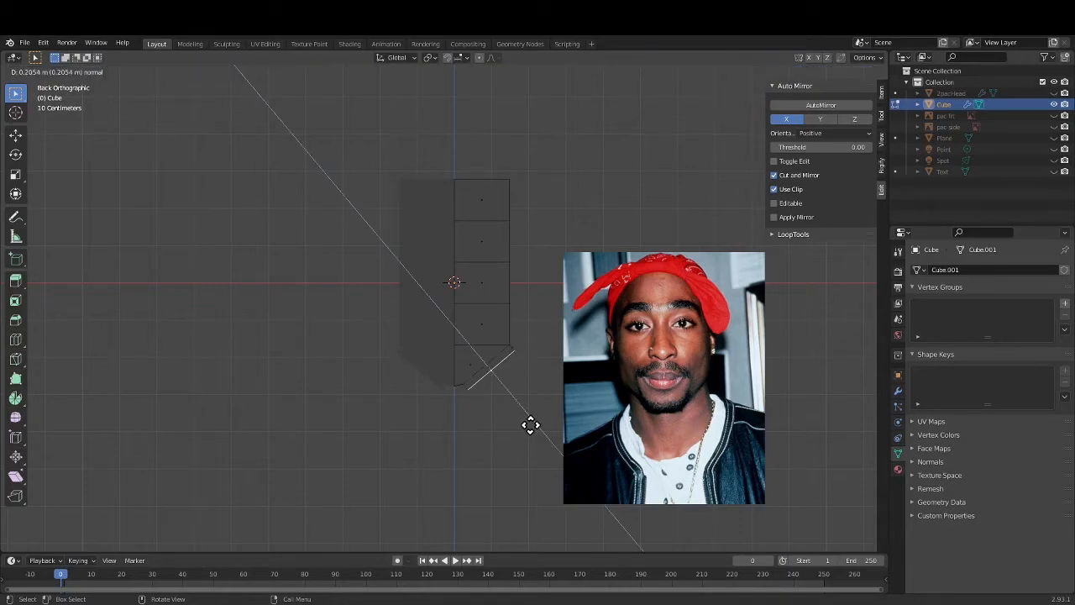
click(550, 462)
key(s)
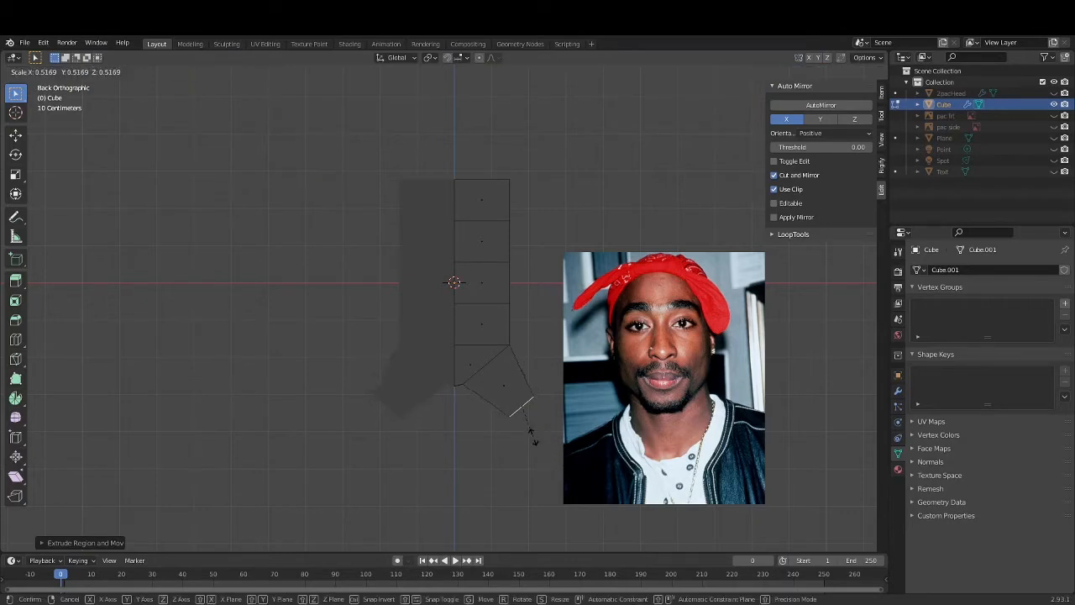
click(533, 435)
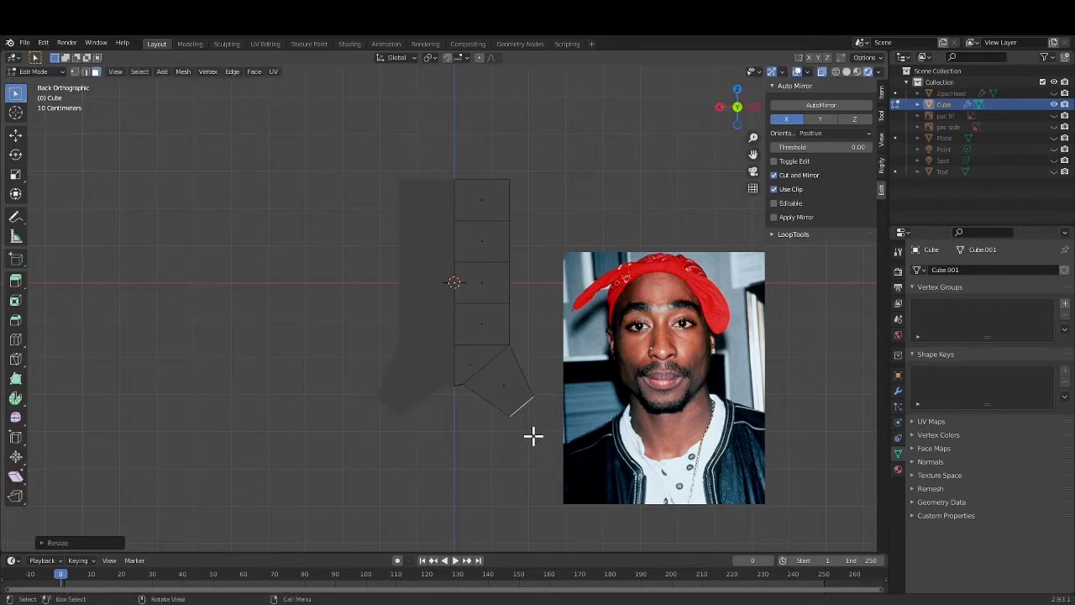
Move the leg's end face about 0.9 m inward and 0.5 m down, and rotate it about 40.5 degrees to lie horizontal.
key(g)
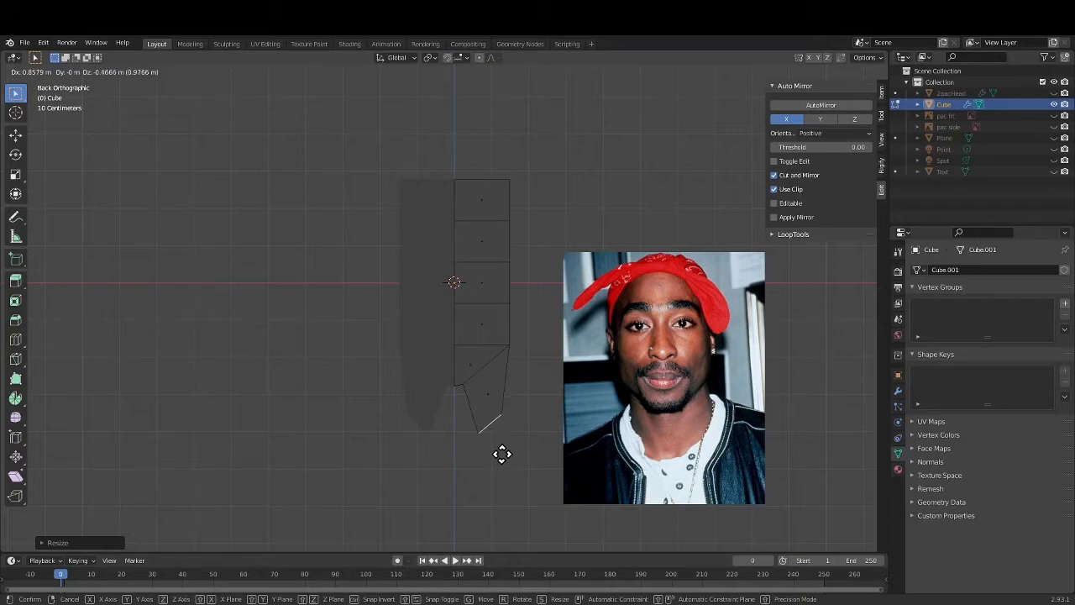
click(502, 454)
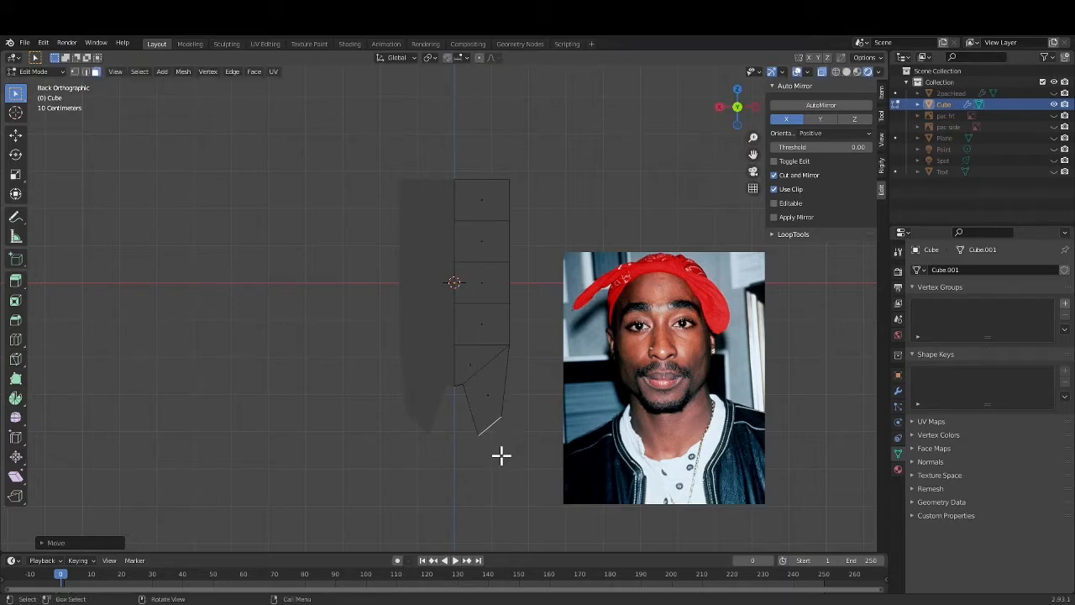
key(r)
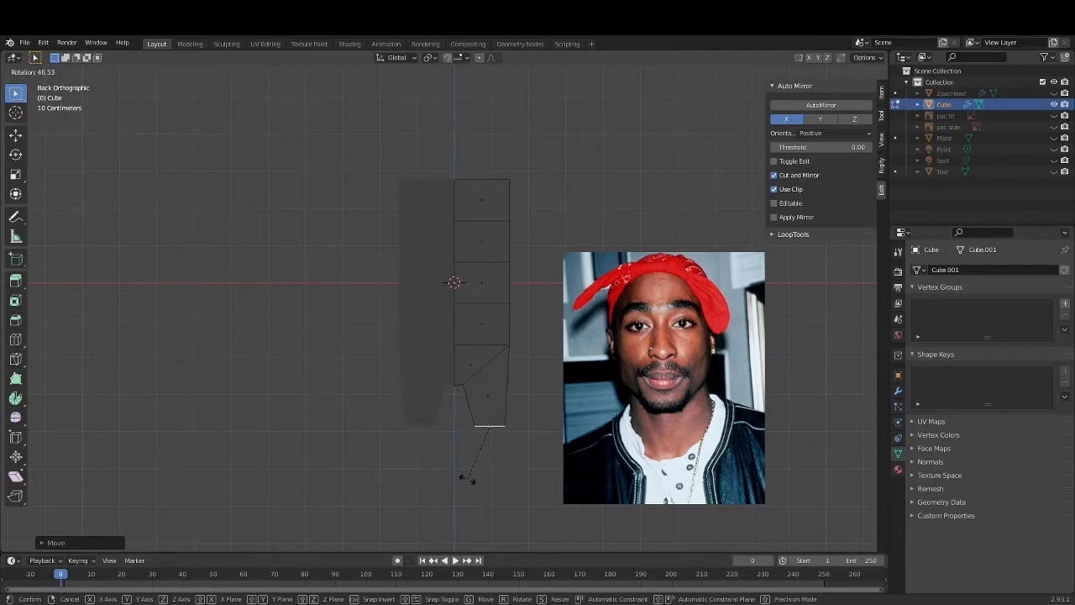
click(467, 479)
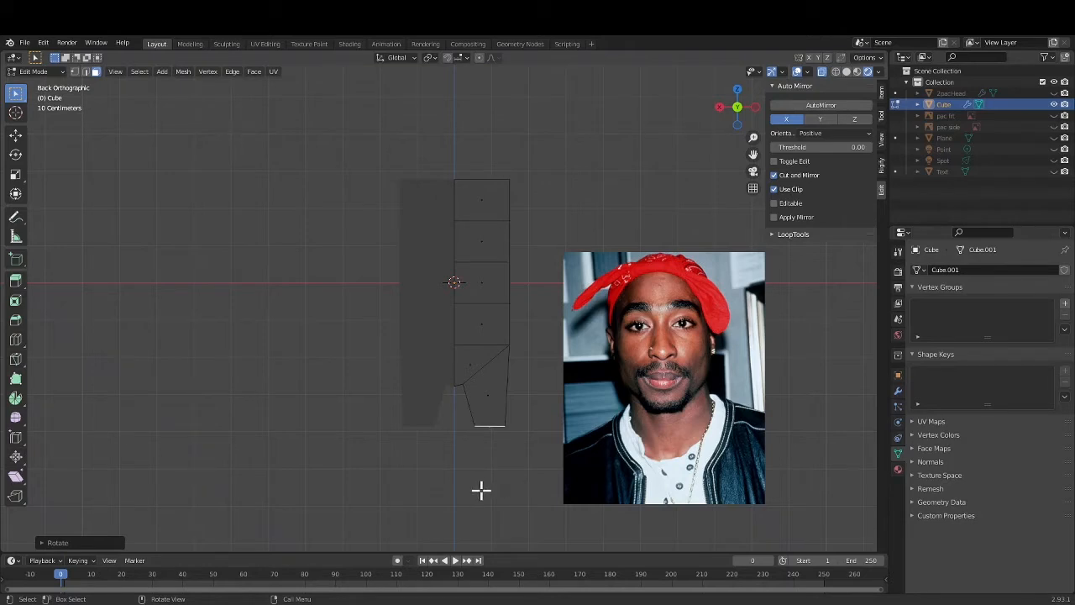
Move the leg's end face about 1.34 m down to lengthen the leg.
key(g)
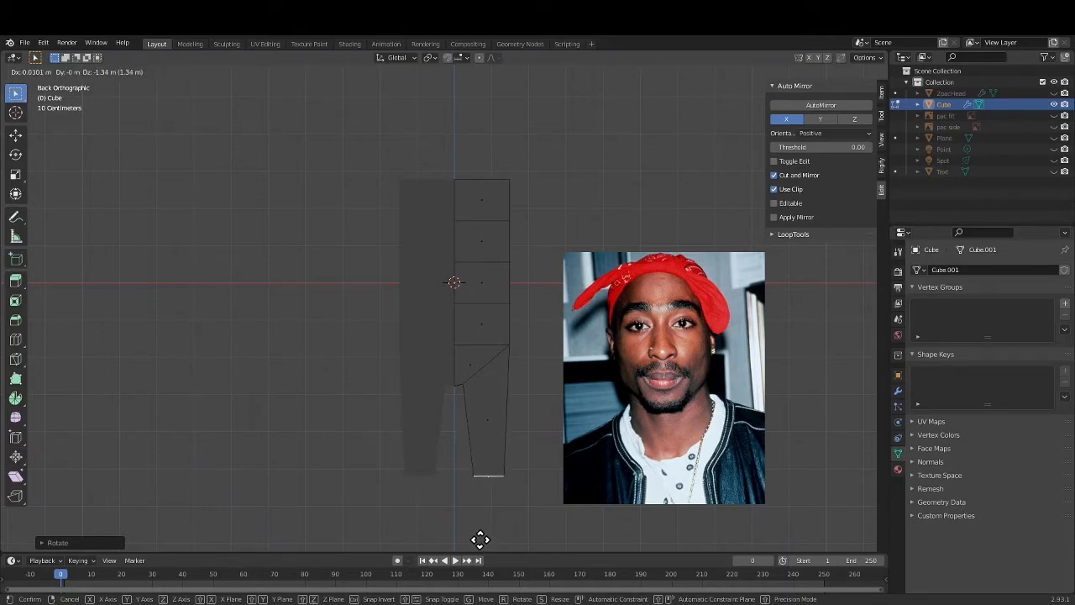
click(479, 539)
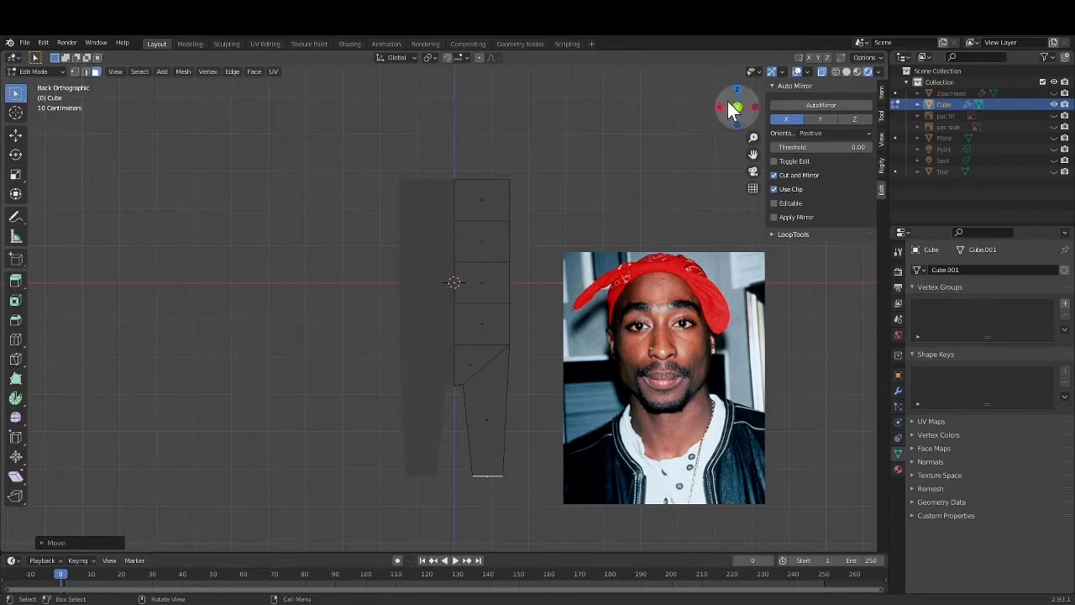
Select the whole body mesh in side view and scale it to about 0.41 along Y to reduce its depth.
drag(734, 104, 630, 107)
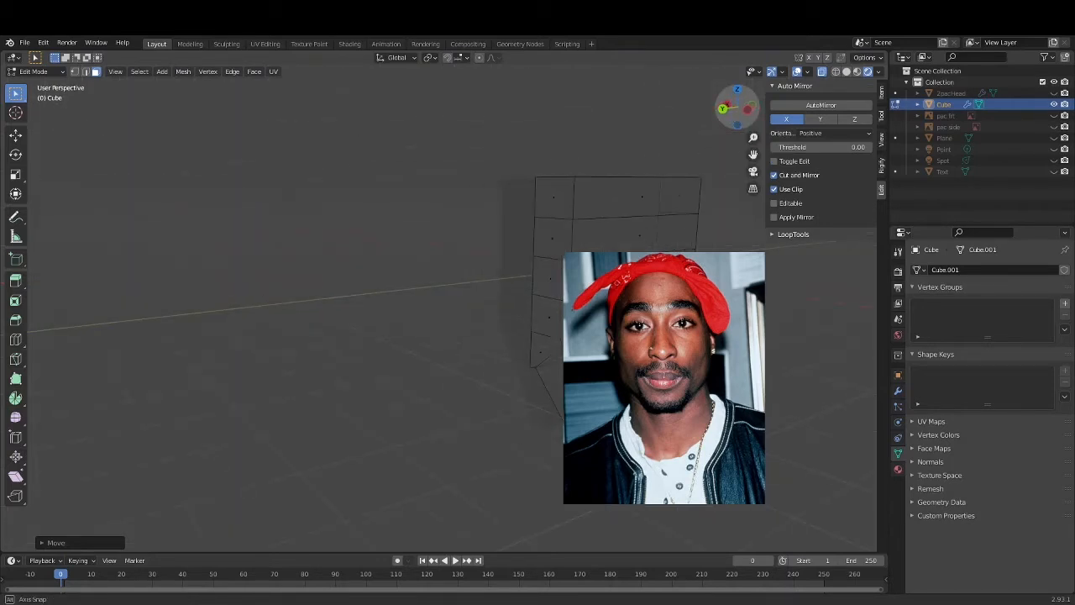
drag(630, 107, 719, 107)
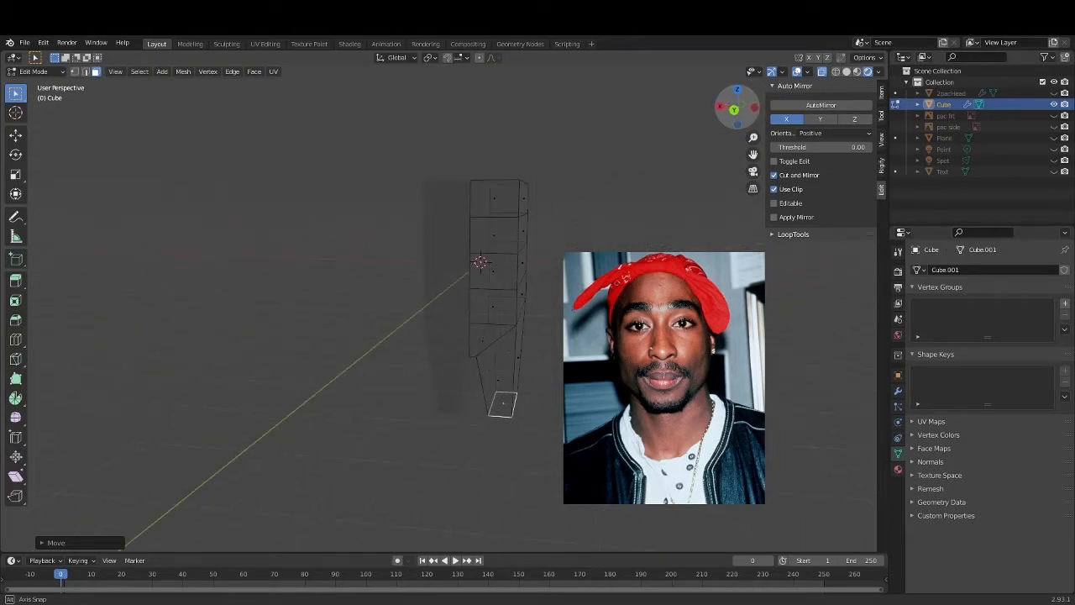
click(720, 105)
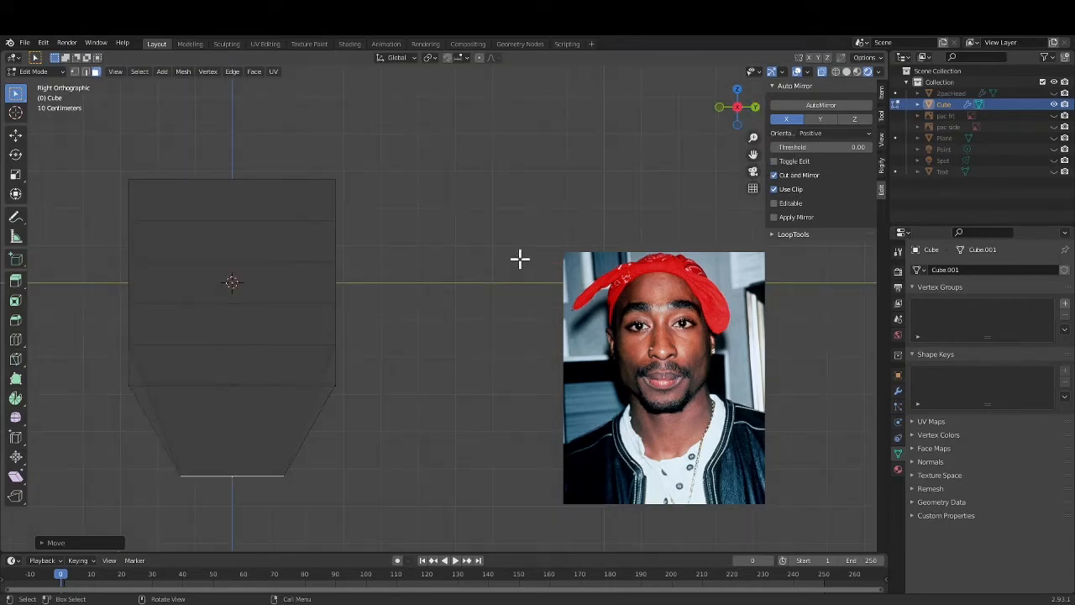
scroll(516, 257, up, 1)
scroll(514, 260, down, 2)
scroll(513, 263, down, 1)
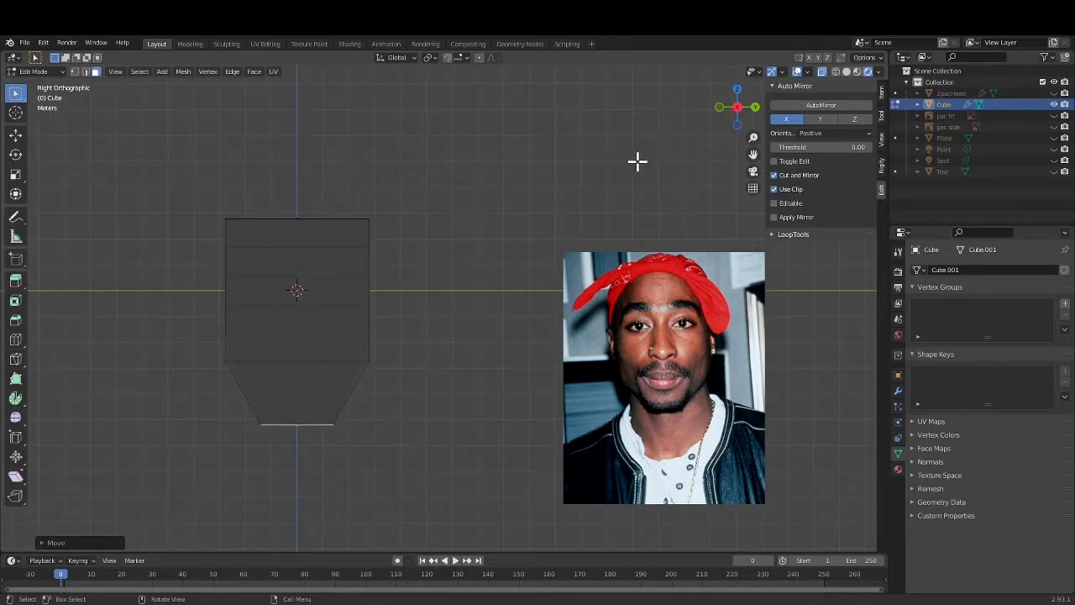
click(738, 106)
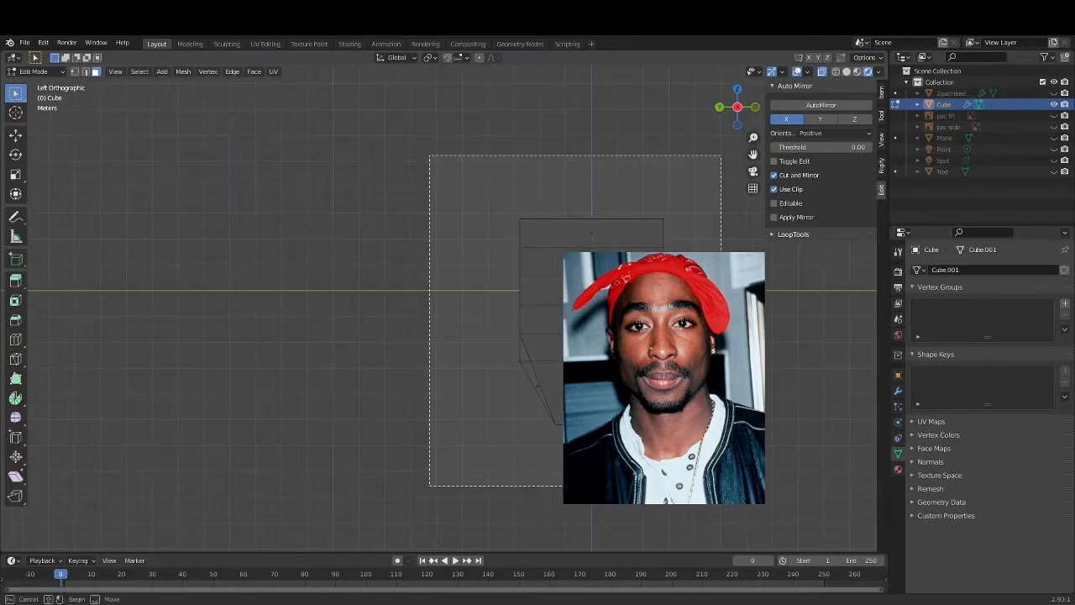
drag(429, 156, 720, 486)
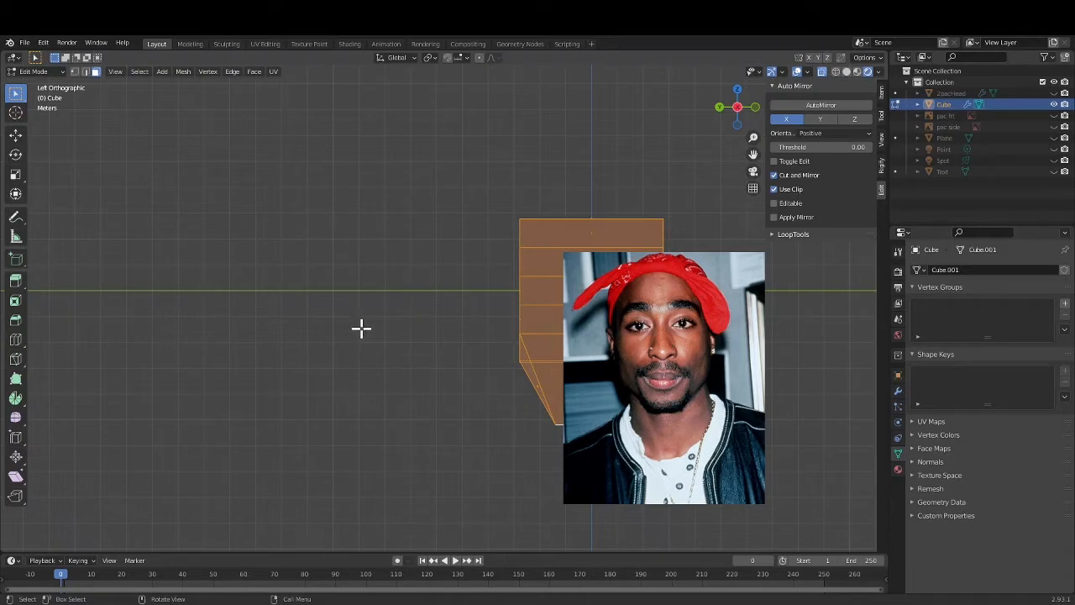
key(s)
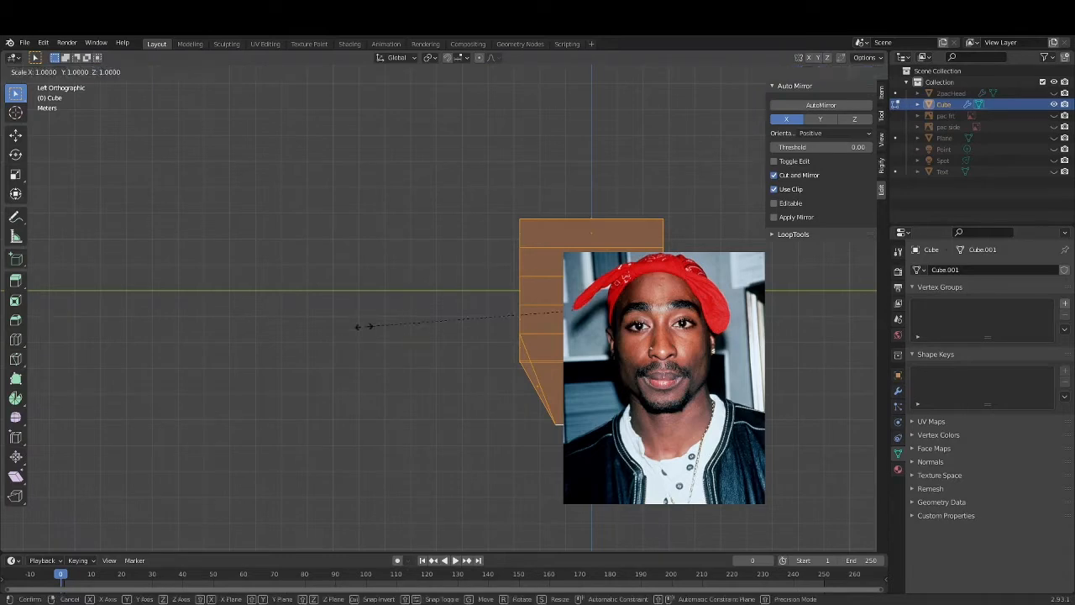
key(y)
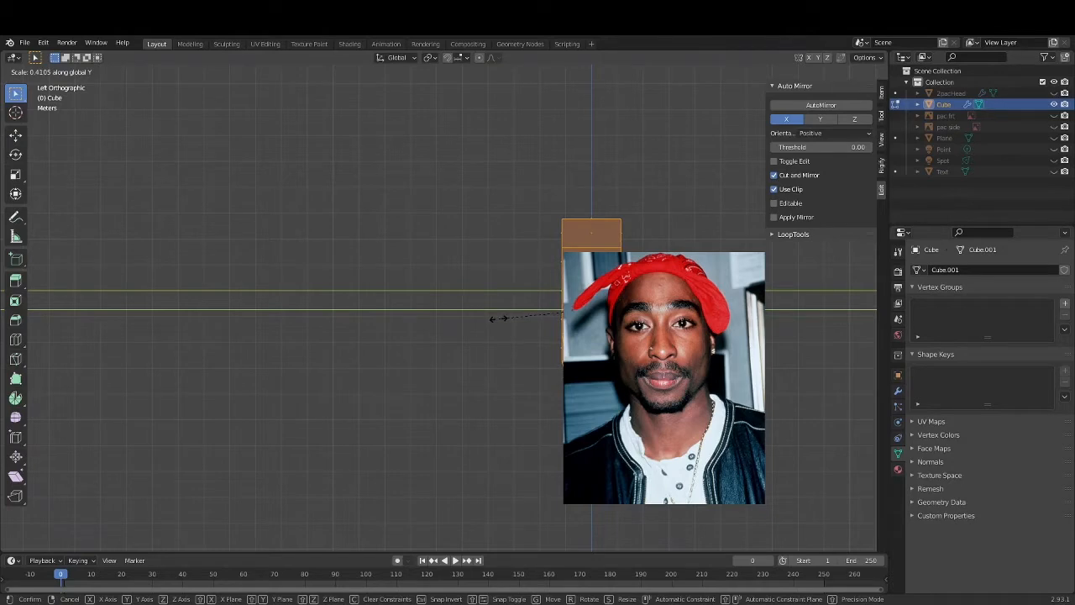
click(500, 318)
Switch the viewport to Material Preview shading with the body seen from the back.
middle_drag(780, 449, 720, 434)
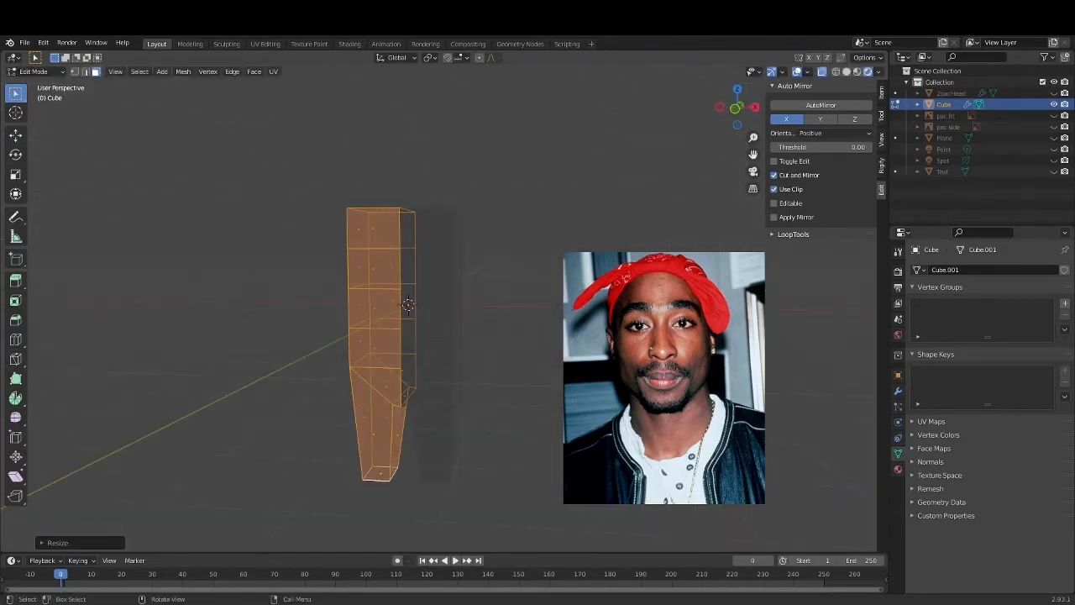
click(736, 109)
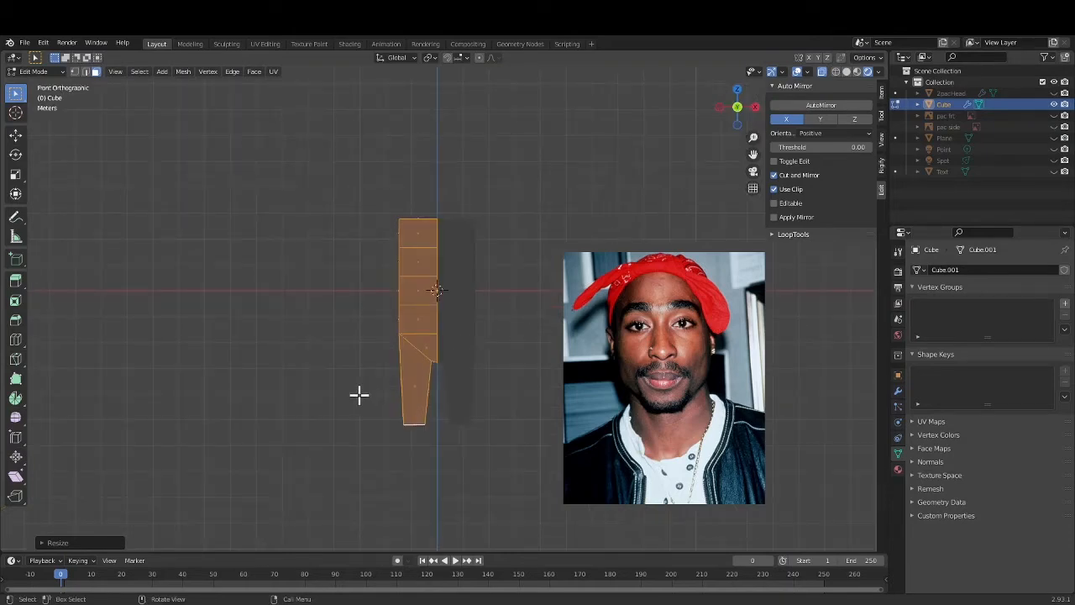
click(736, 108)
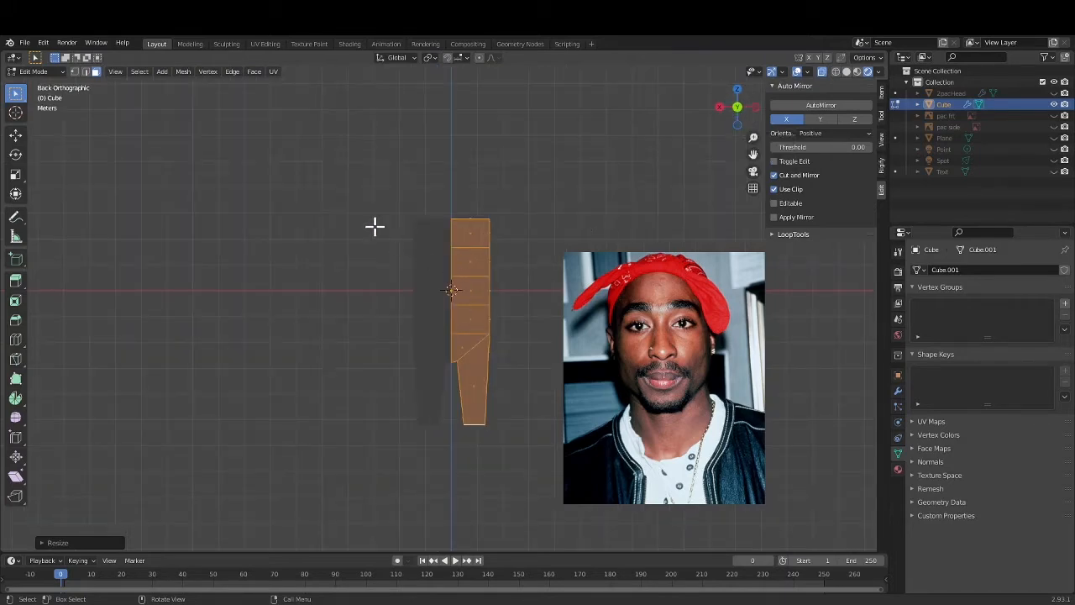
drag(368, 196, 516, 463)
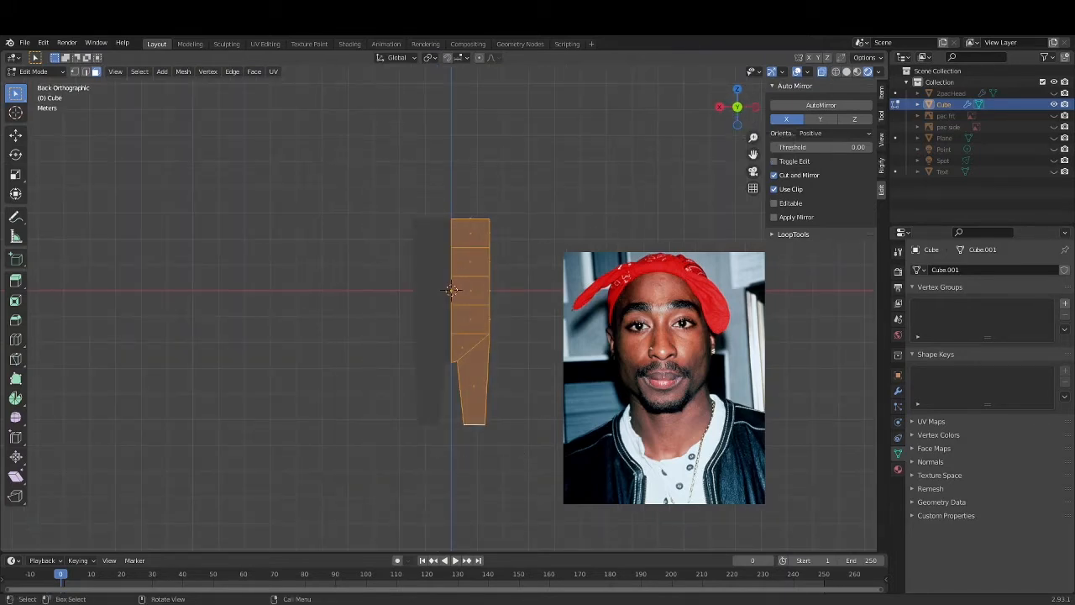
click(856, 72)
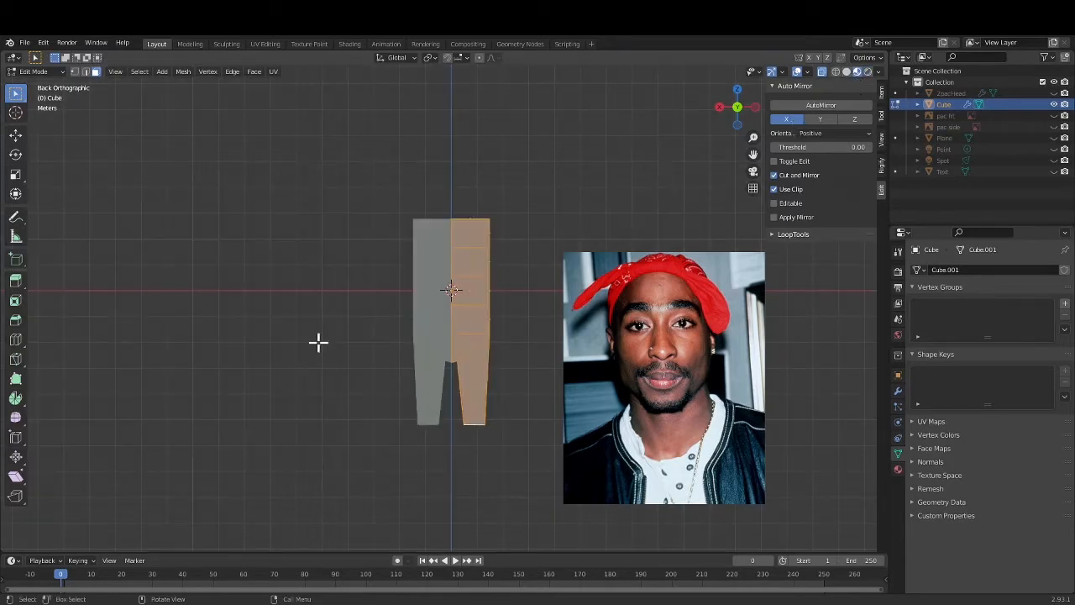
Select the whole body mesh again and scale it to about 0.58 along Y to thin it further.
click(333, 270)
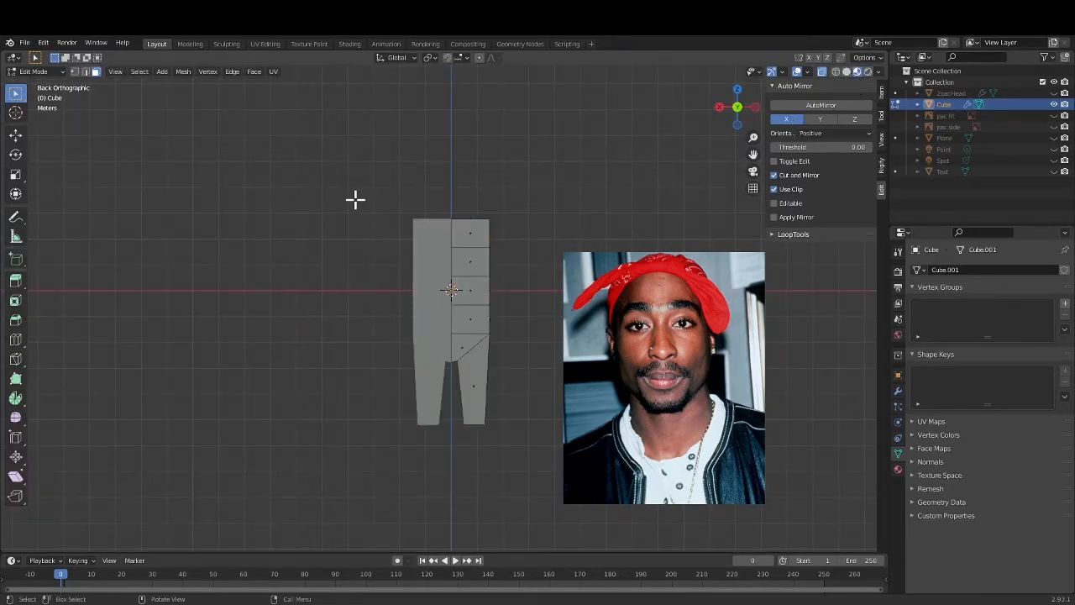
drag(347, 177, 554, 496)
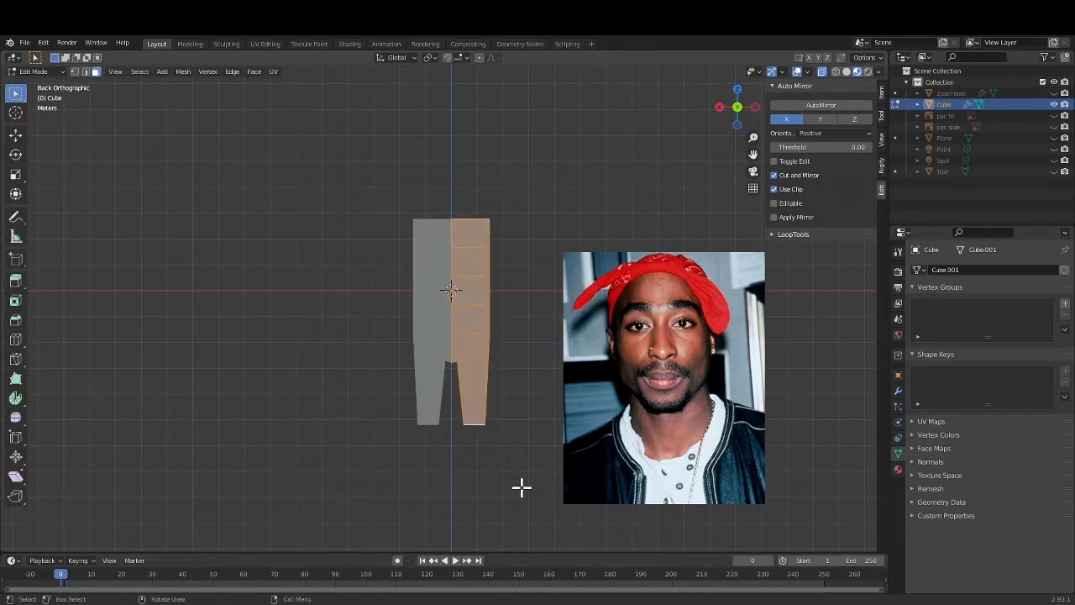
middle_drag(522, 487, 495, 415)
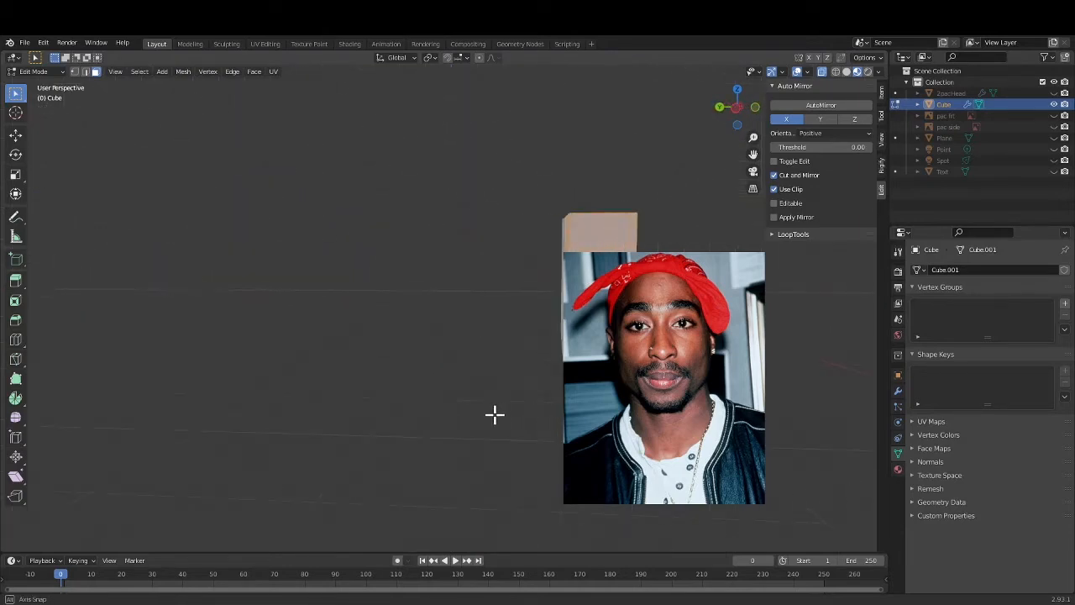
click(739, 110)
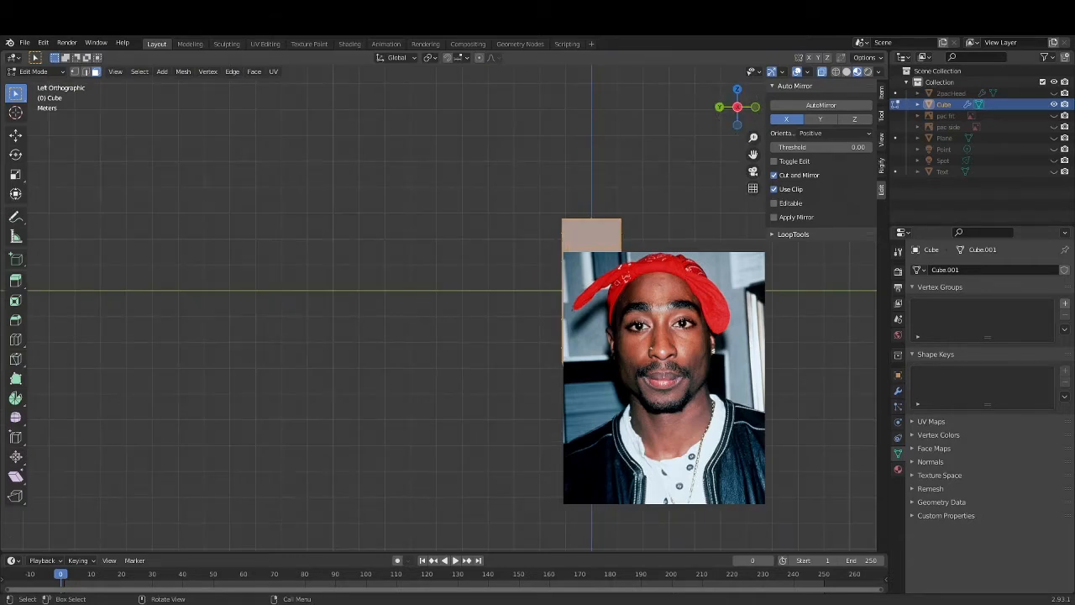
key(s)
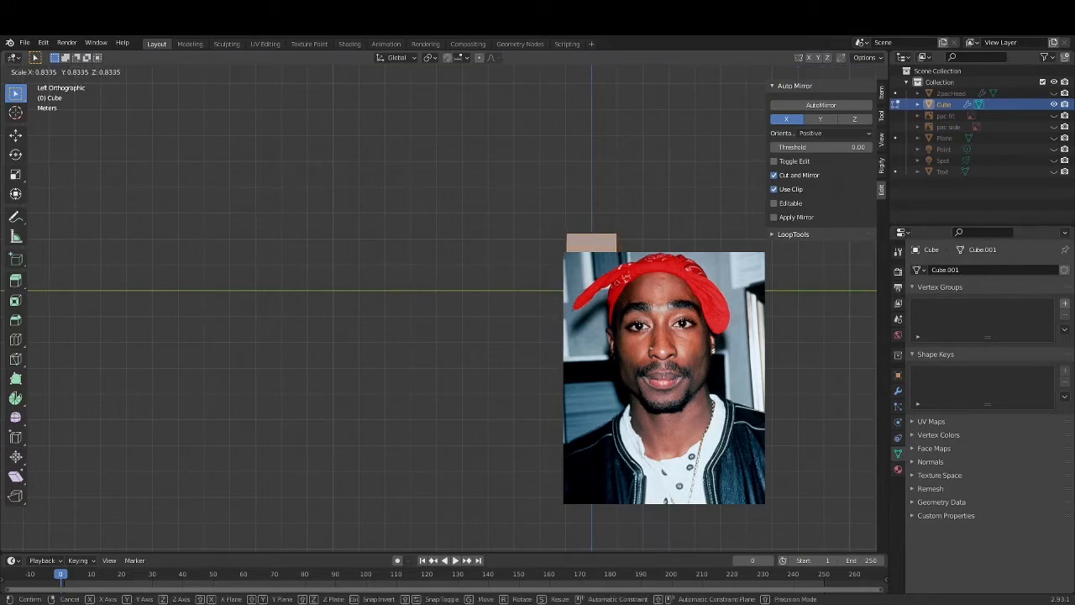
key(y)
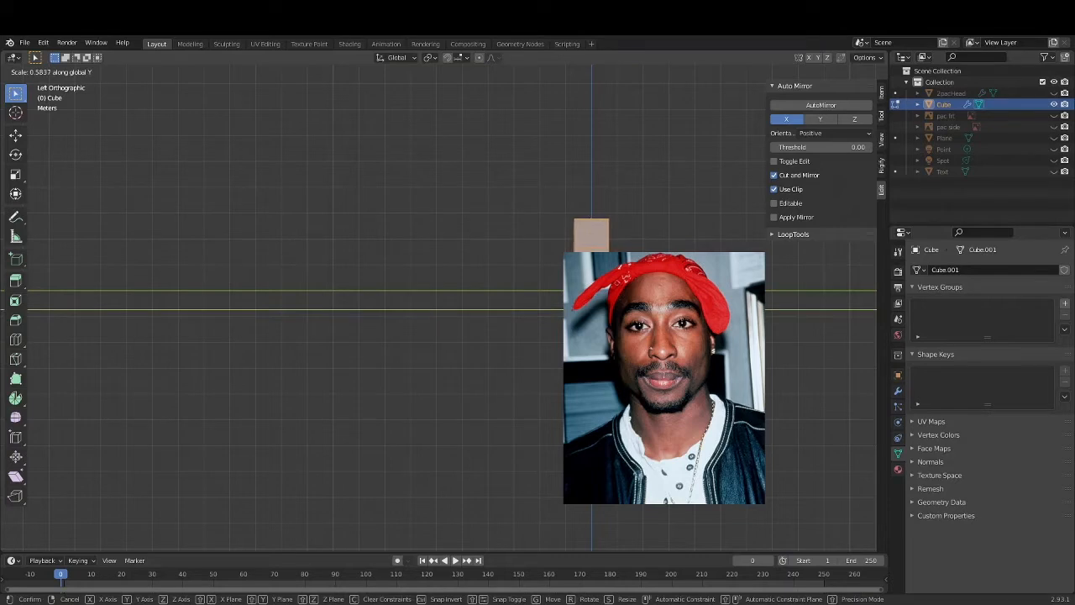
key(Return)
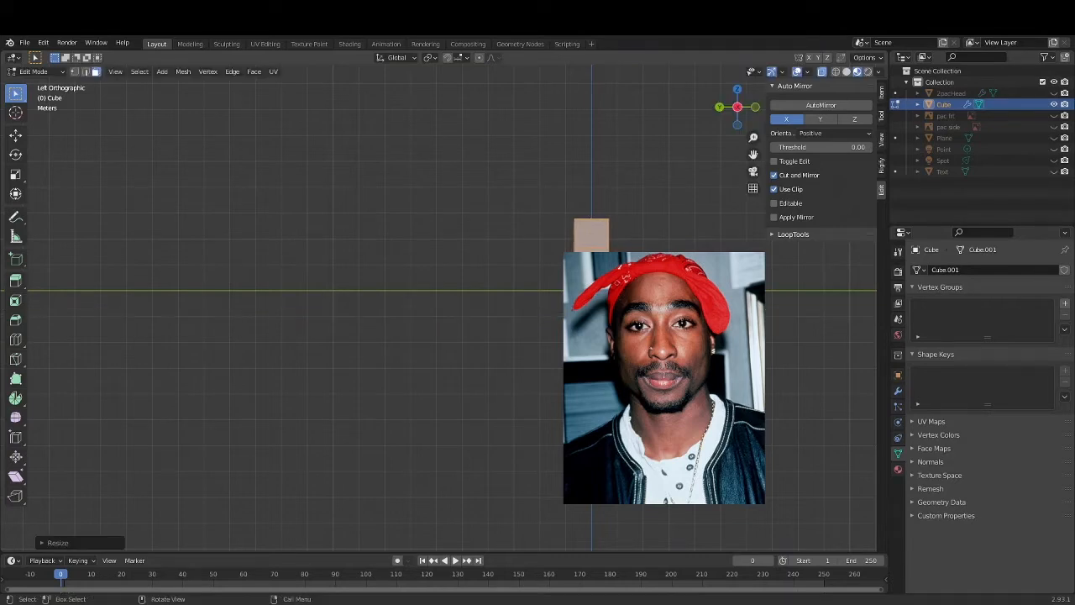
Extrude the uppermost outer side face of the torso about 0.48 m outward to start the shoulder.
middle_drag(714, 336, 656, 316)
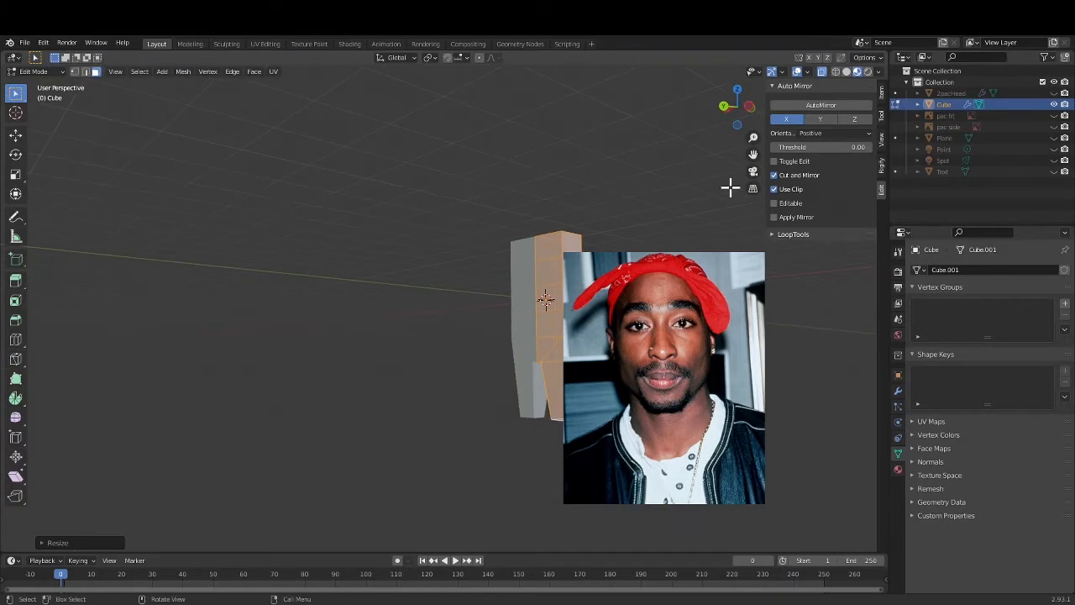
click(723, 106)
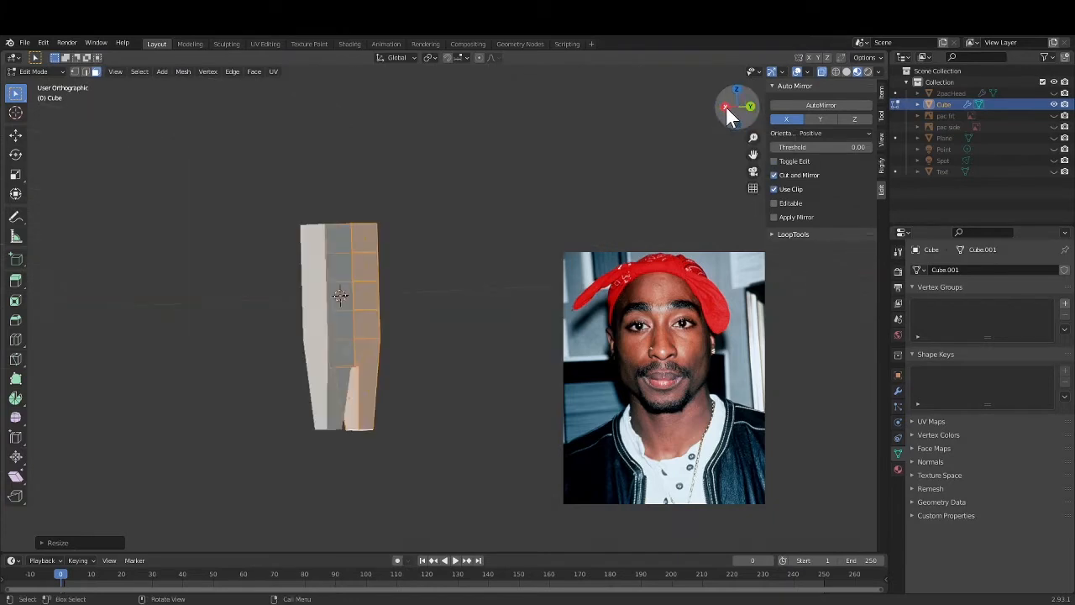
click(742, 108)
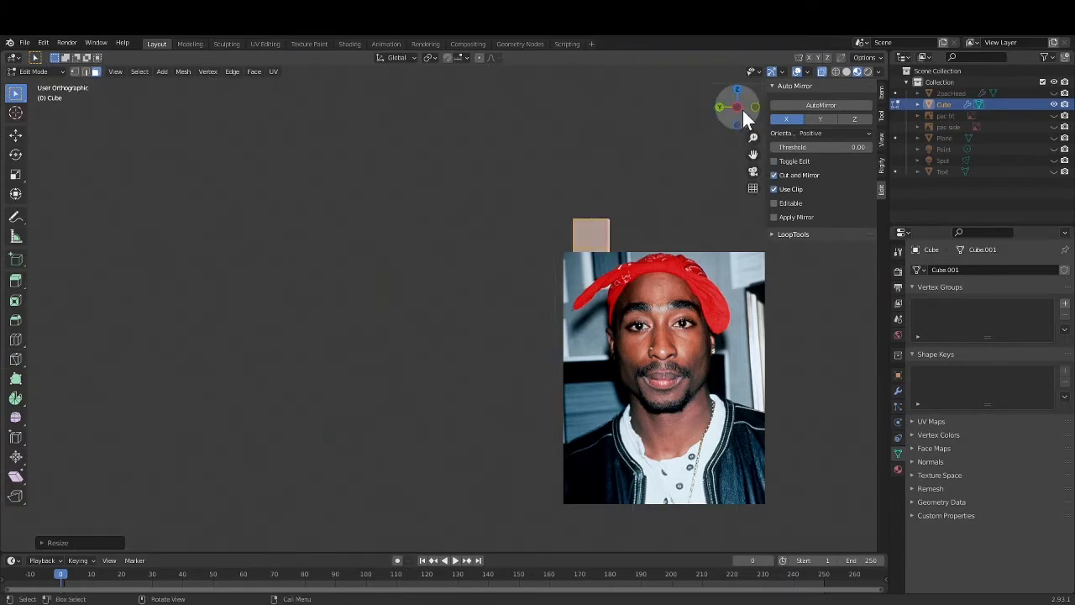
click(738, 109)
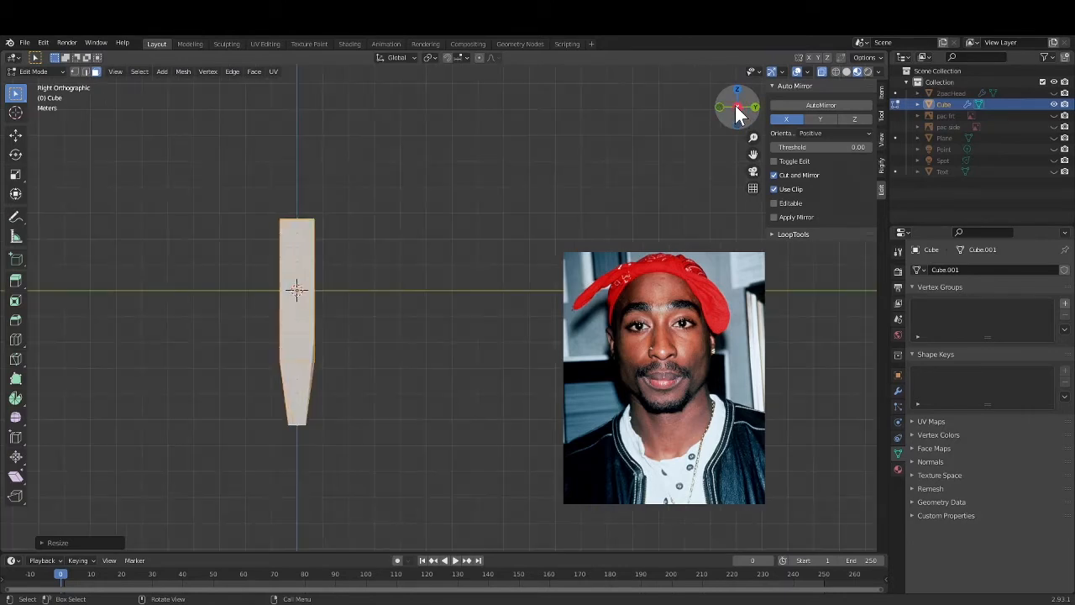
click(754, 106)
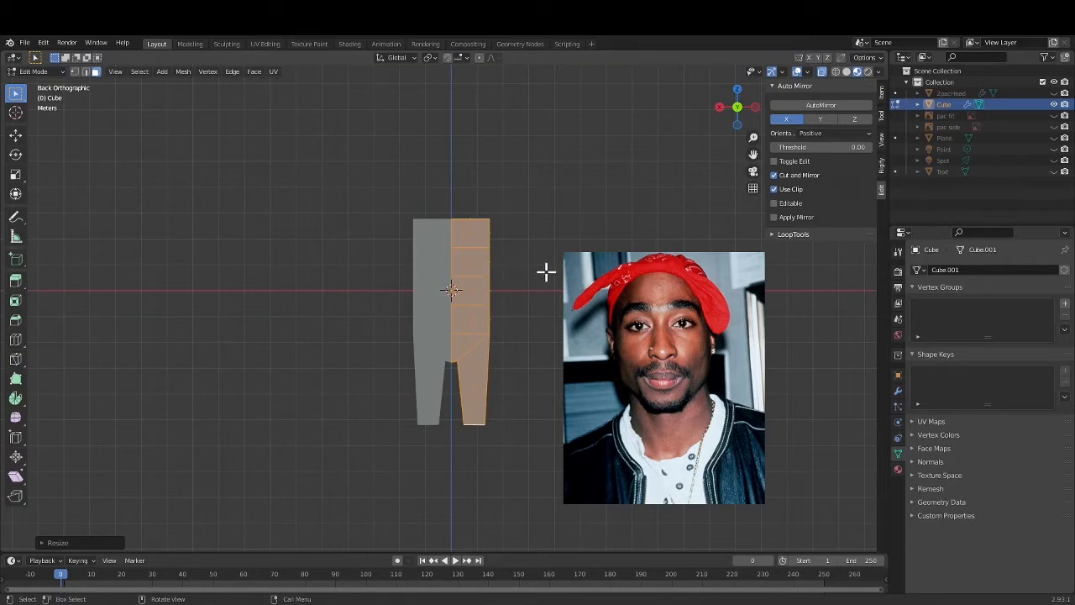
middle_drag(551, 274, 504, 286)
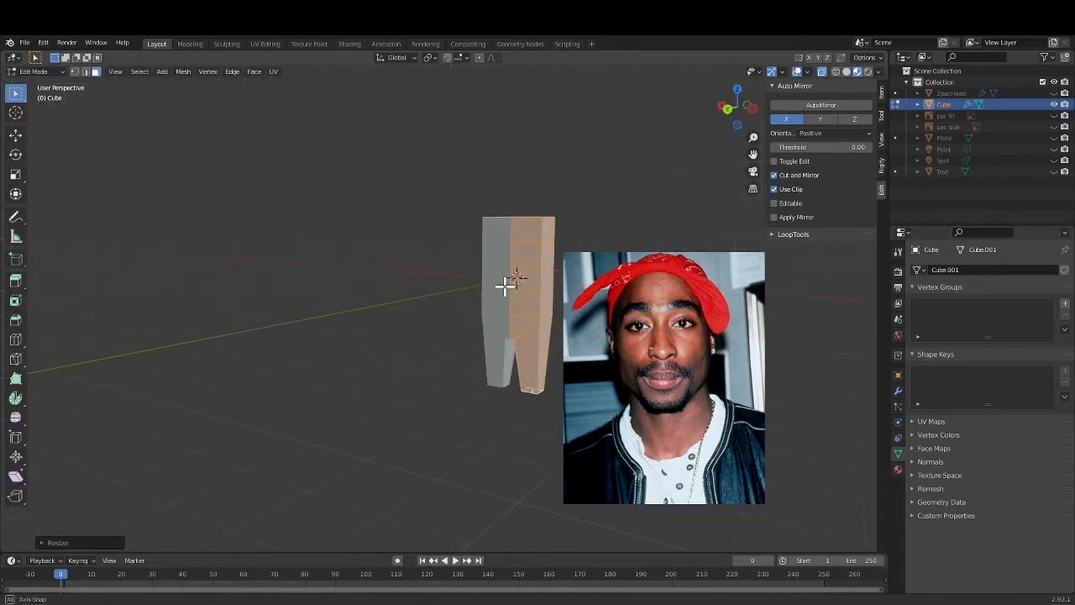
click(548, 228)
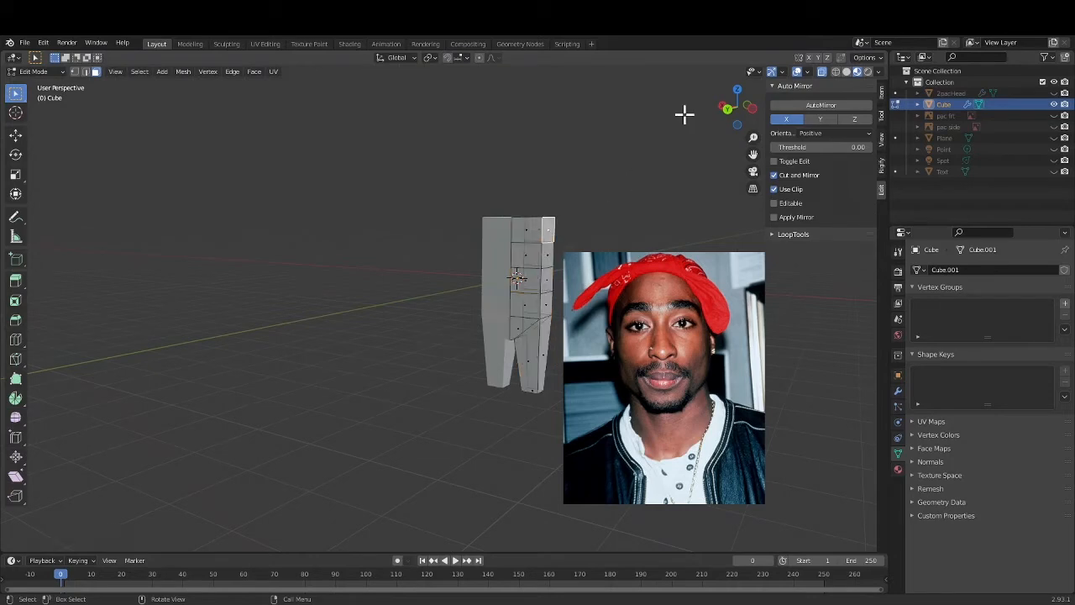
click(729, 107)
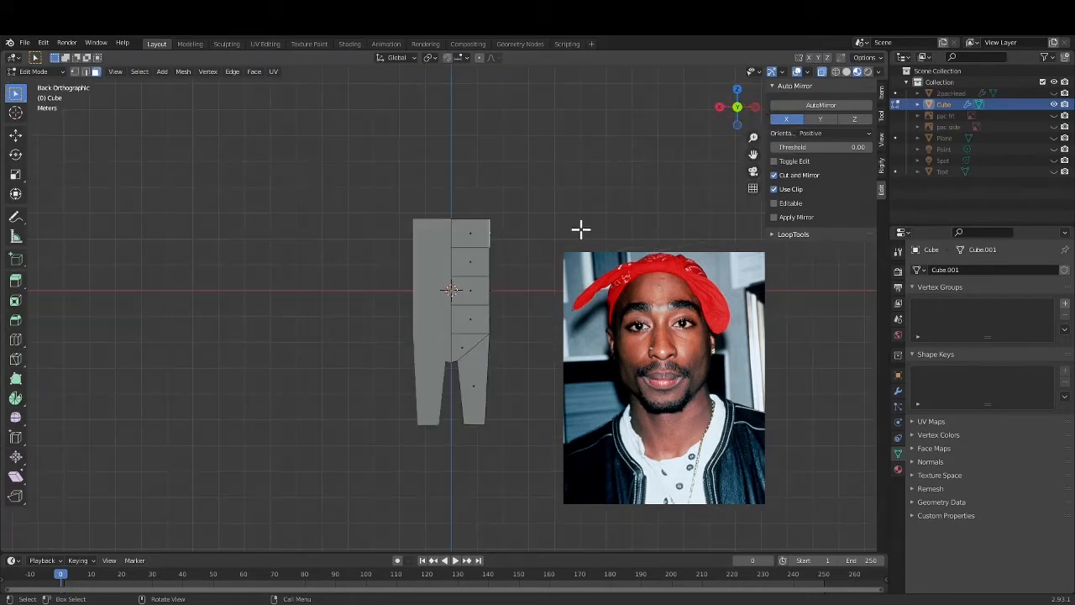
key(e)
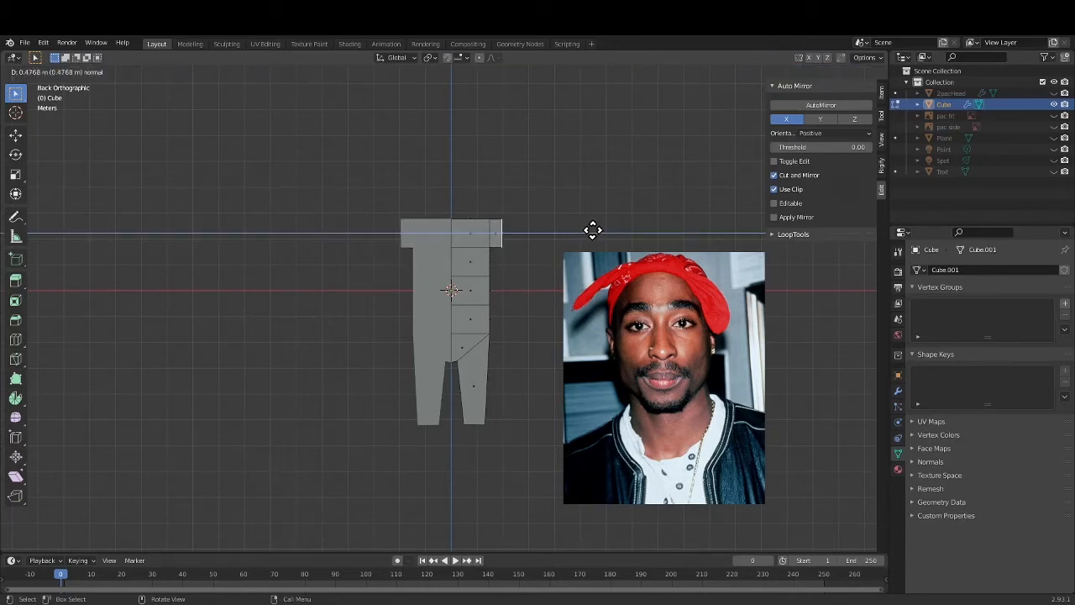
click(593, 230)
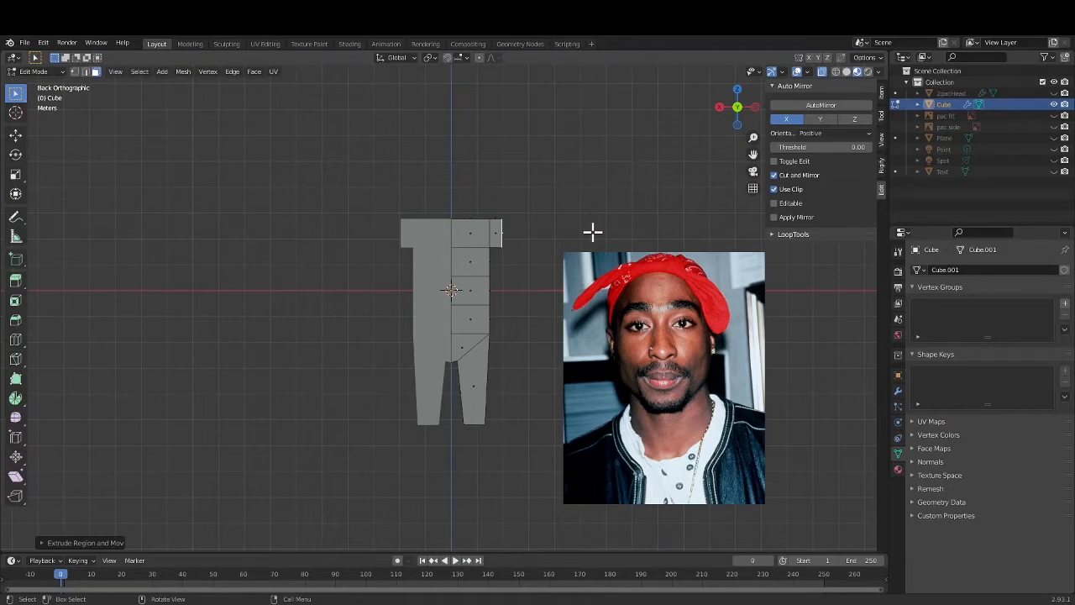
Scale the shoulder's outer end face to about 0.58 and move it inward along X, close to the torso.
key(s)
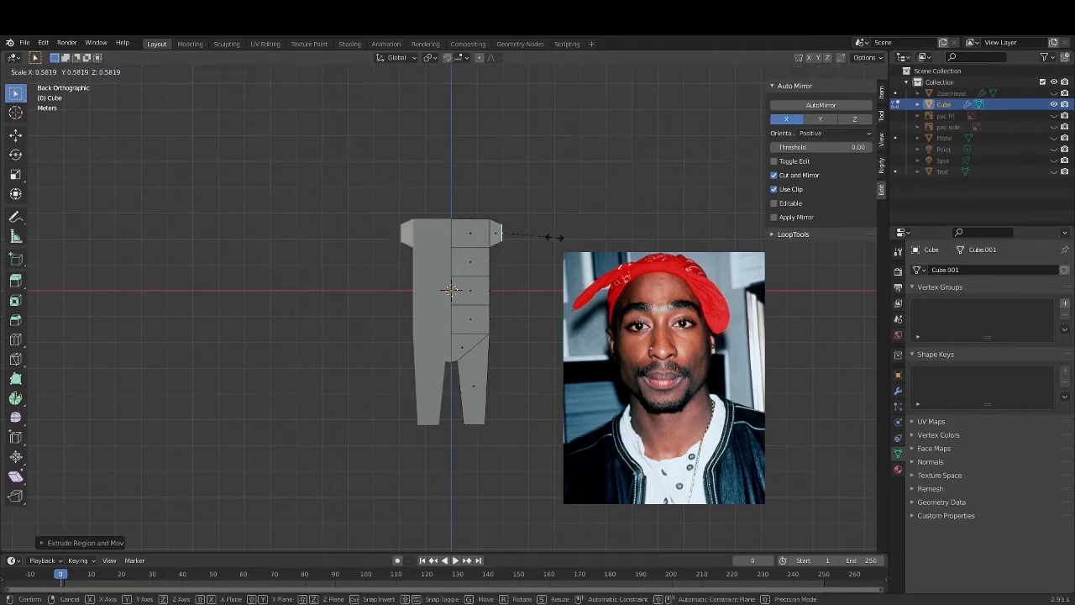
click(555, 237)
key(g)
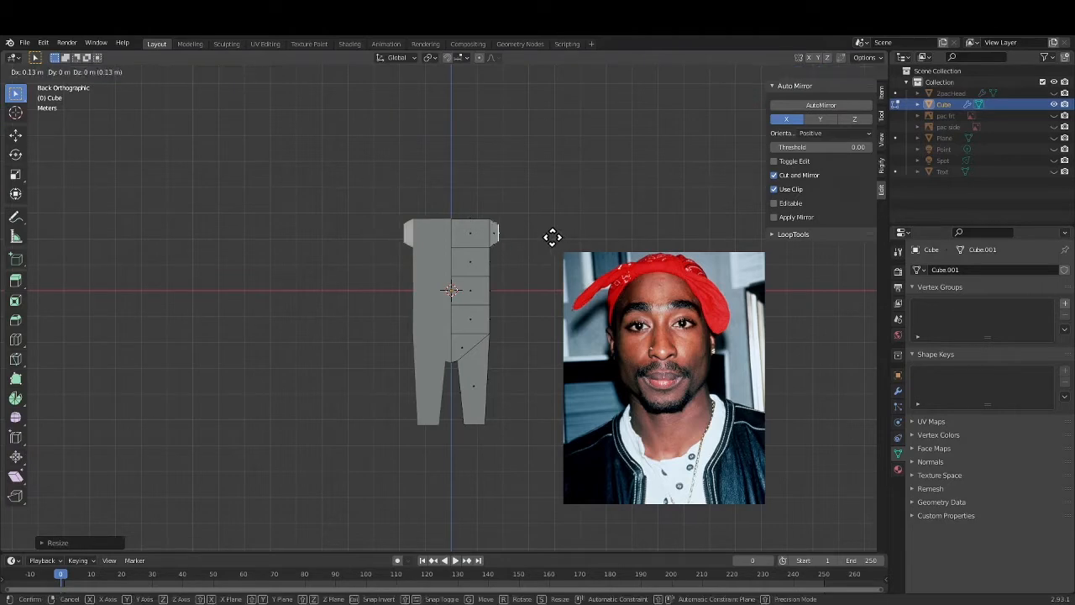
key(x)
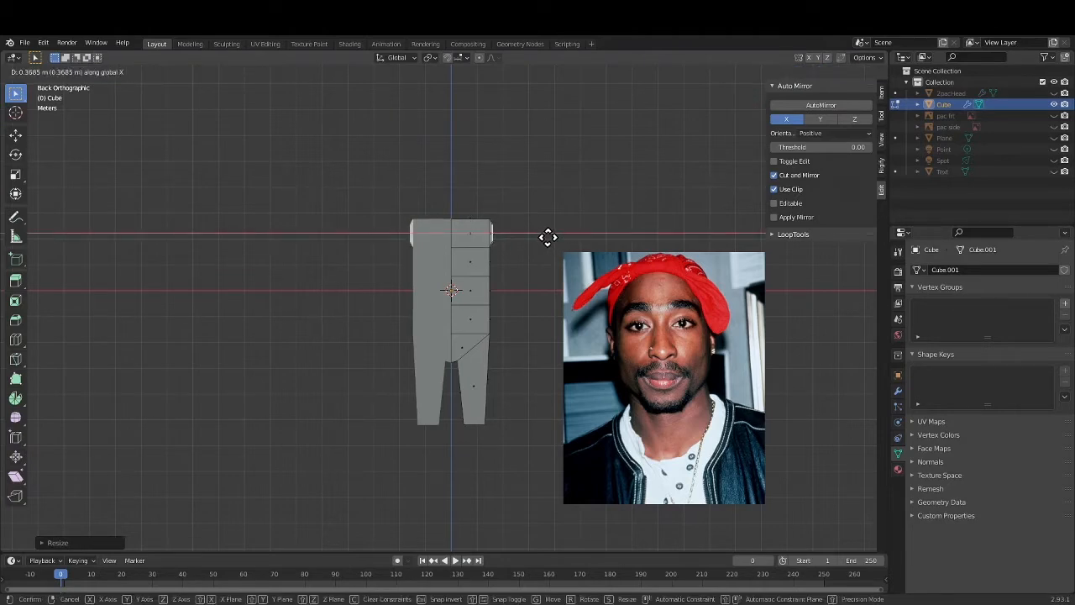
click(549, 237)
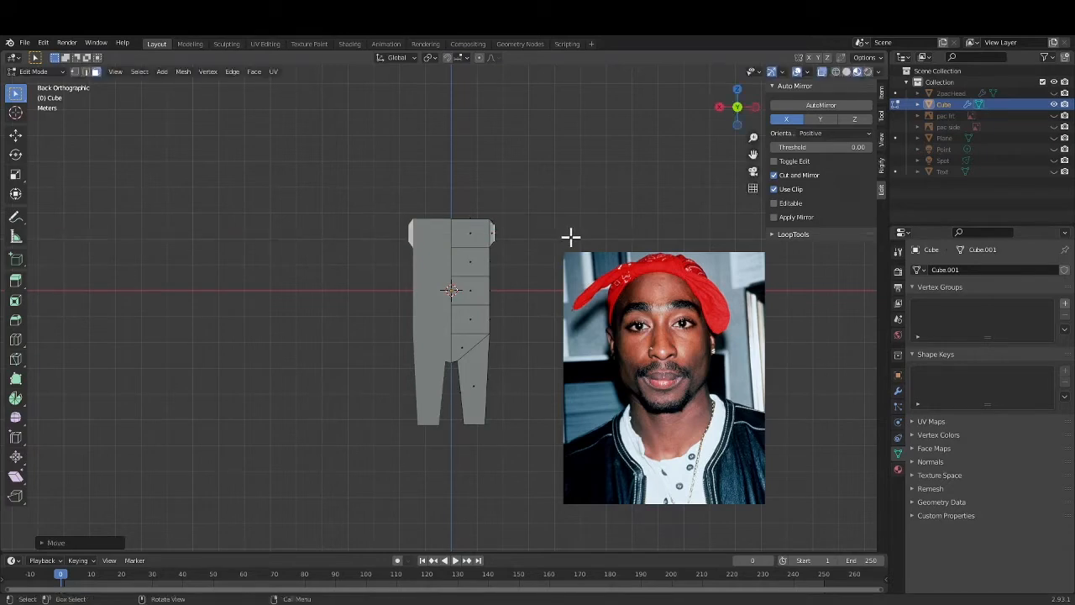
Extrude the shoulder's end face about 2.7 m outward and pull it back along X about 2.4 m, leaving a short arm segment.
key(e)
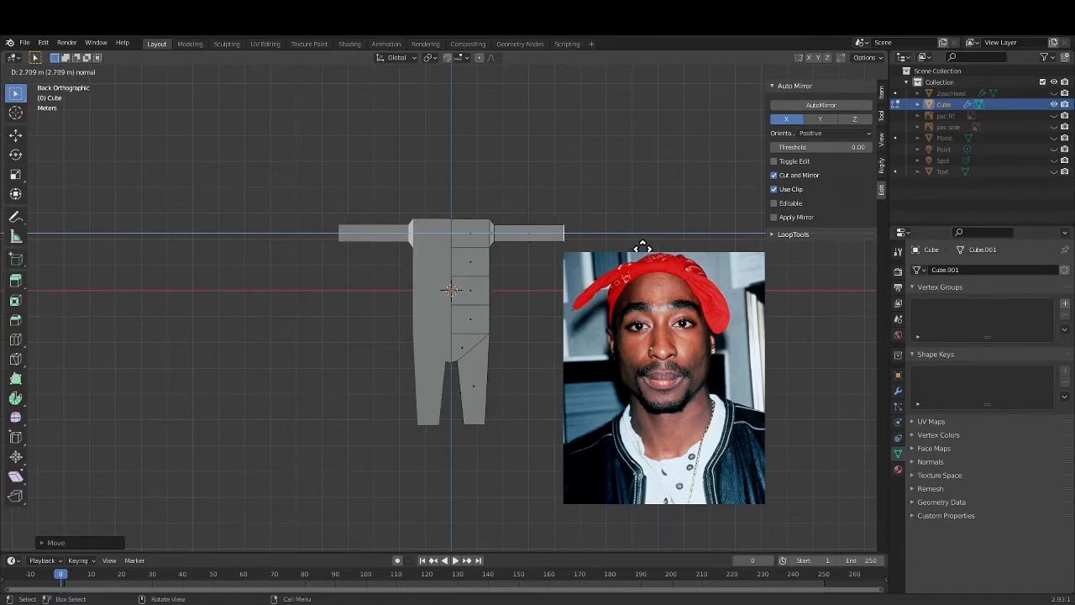
click(642, 247)
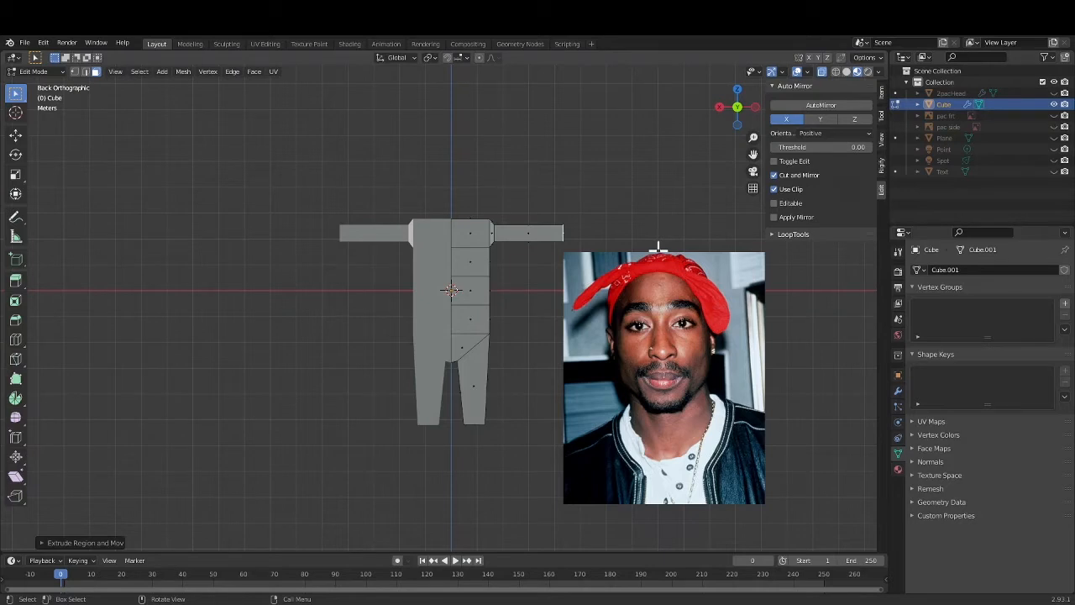
key(g)
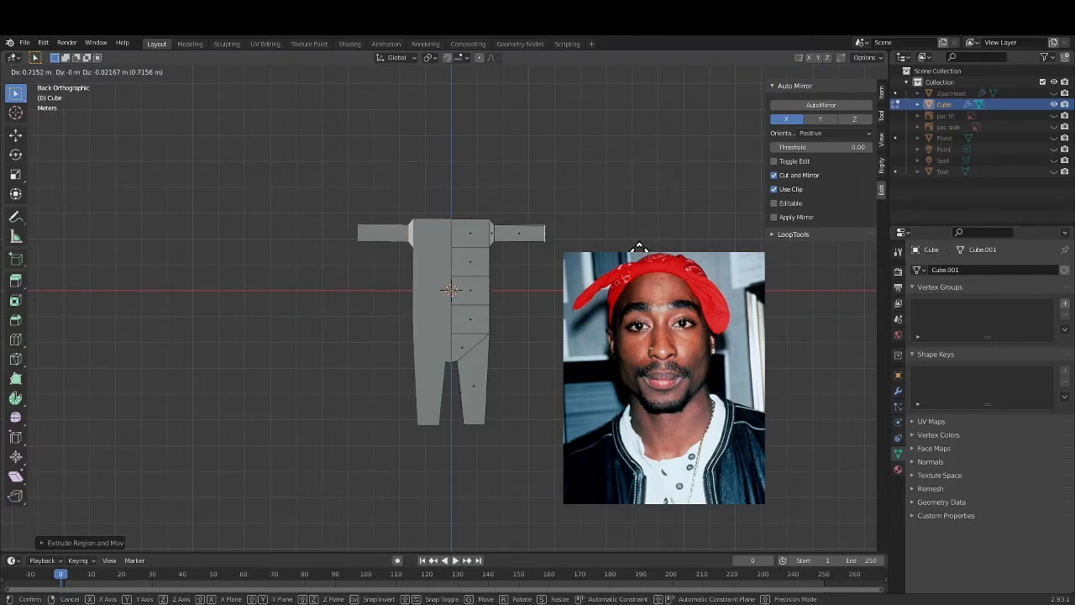
key(x)
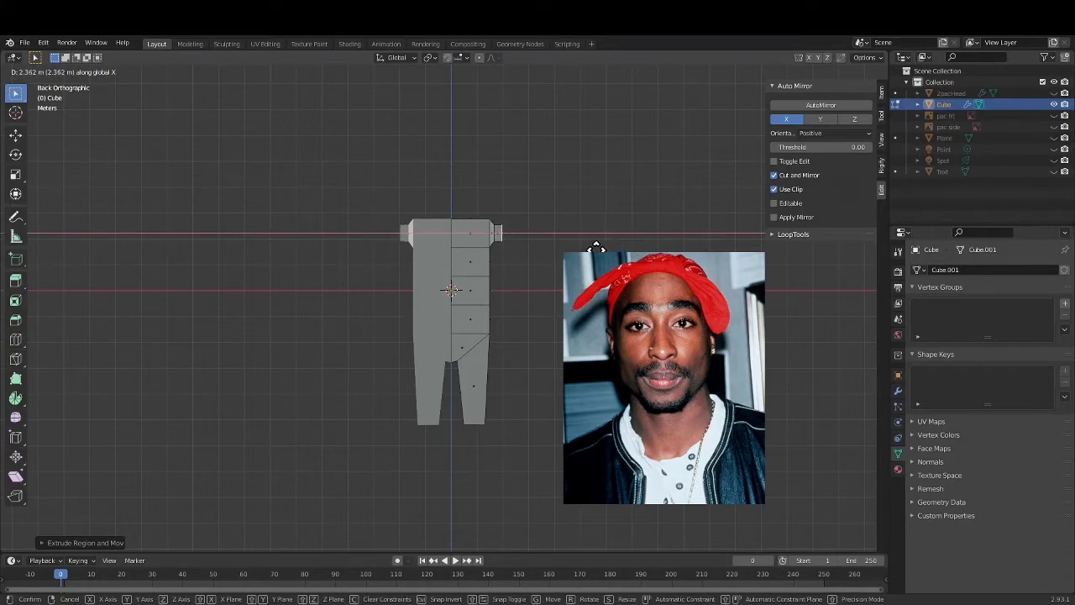
click(594, 248)
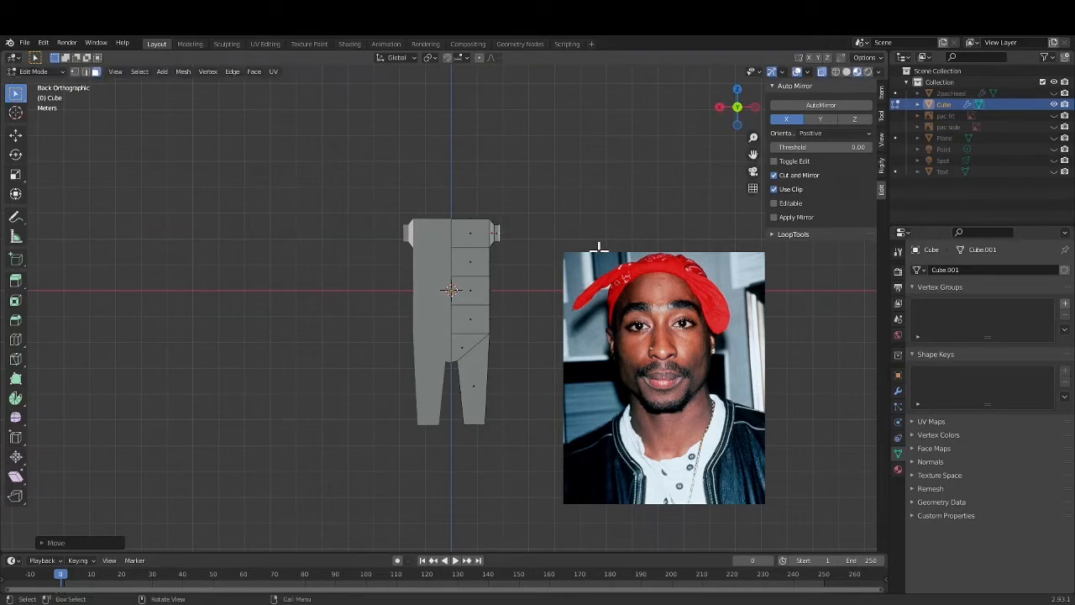
Extrude the arm's end face about 0.65 m outward and scale it up to about 1.13 to widen the upper arm.
key(e)
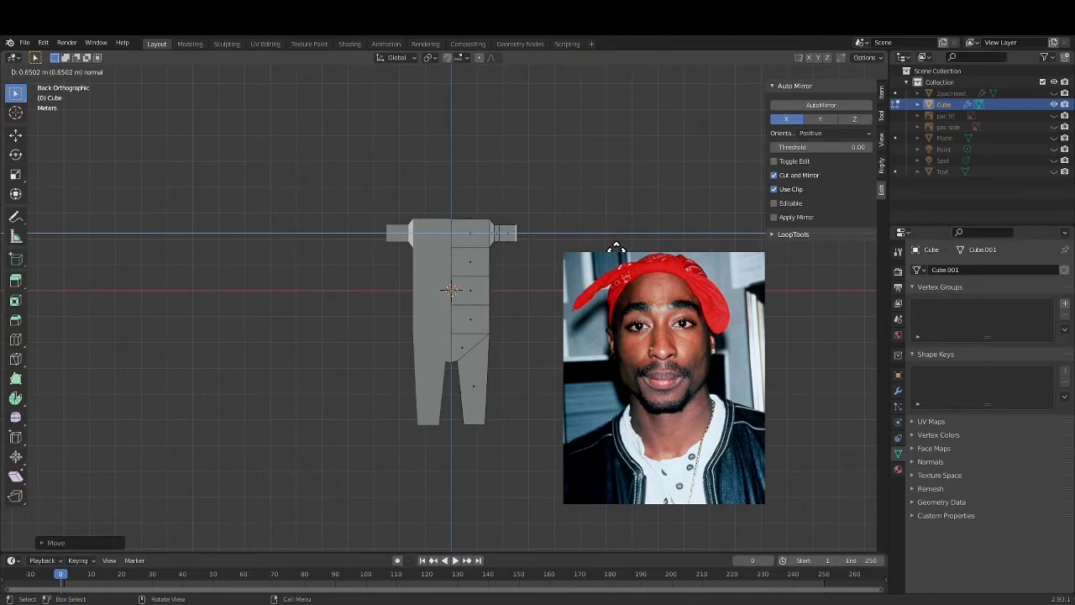
click(615, 248)
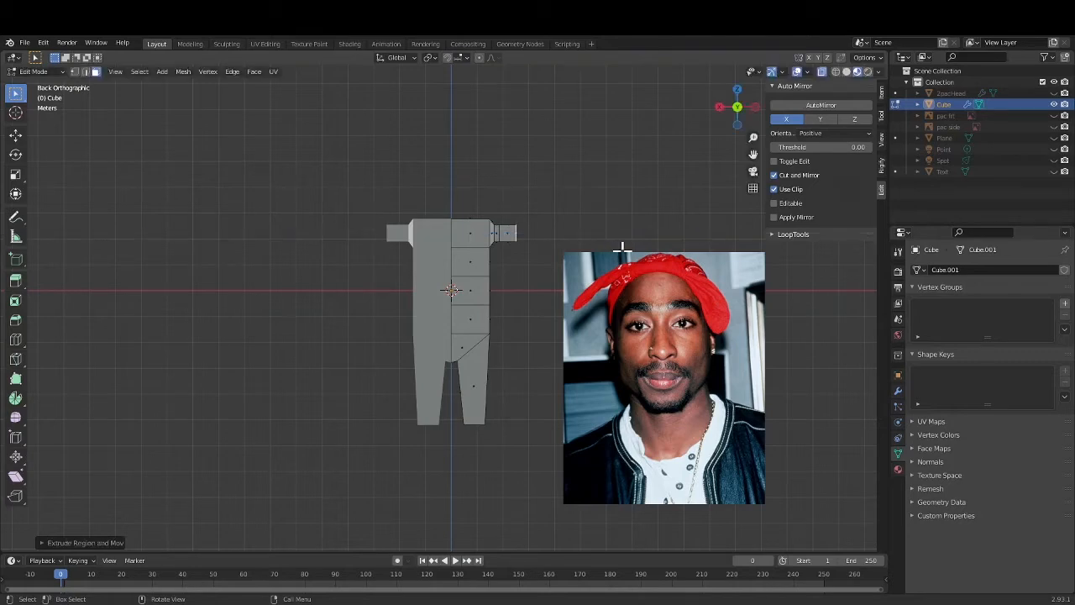
key(s)
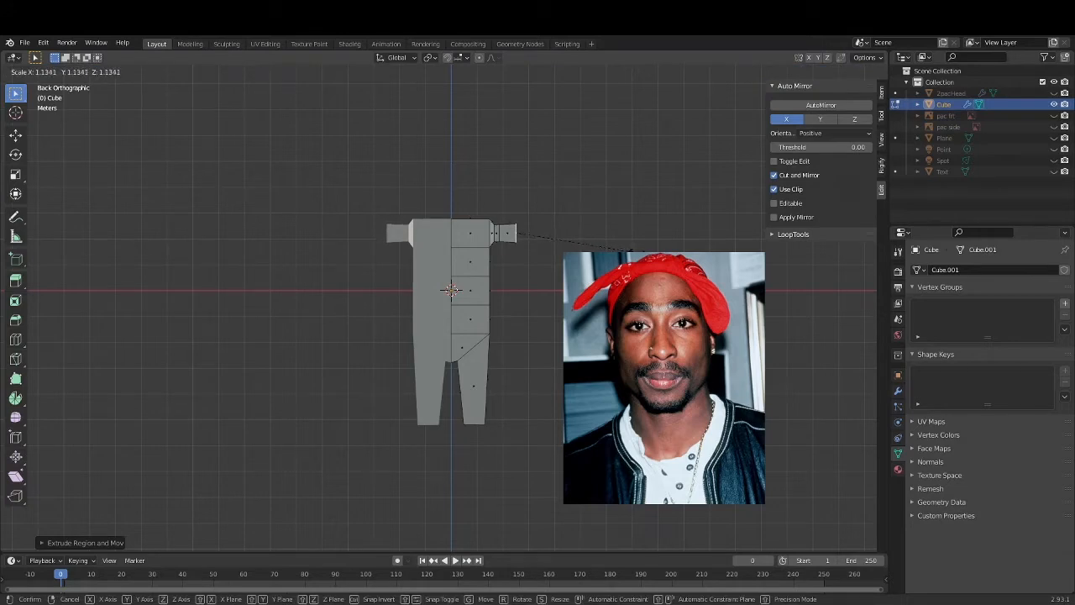
click(630, 249)
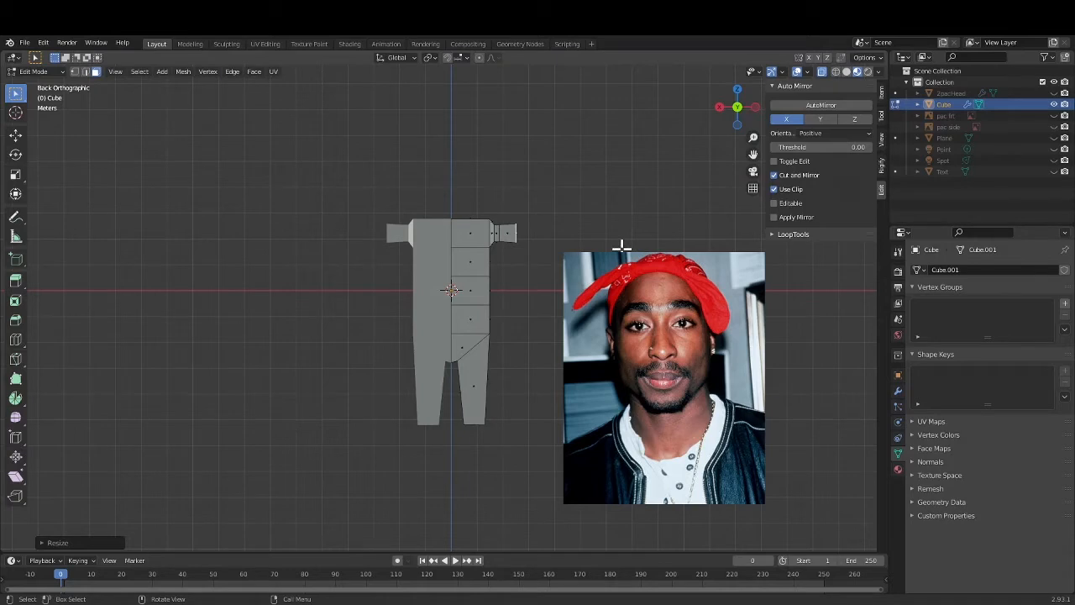
Extrude the arm about 0.76 m further outward, scale its end face to about 0.80 and shift it inward along X about 0.07 m.
key(e)
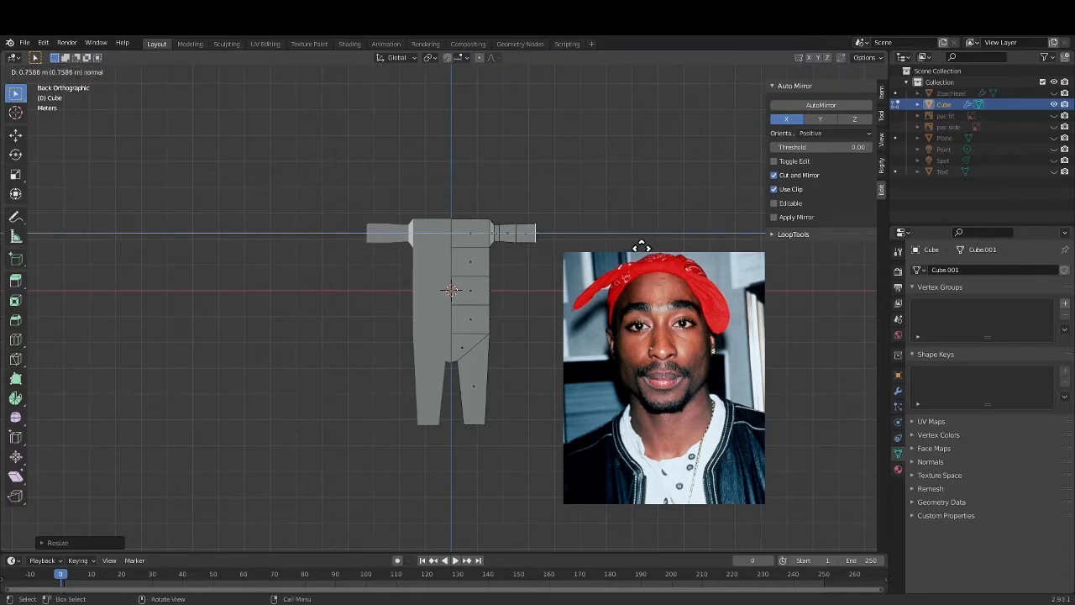
click(641, 246)
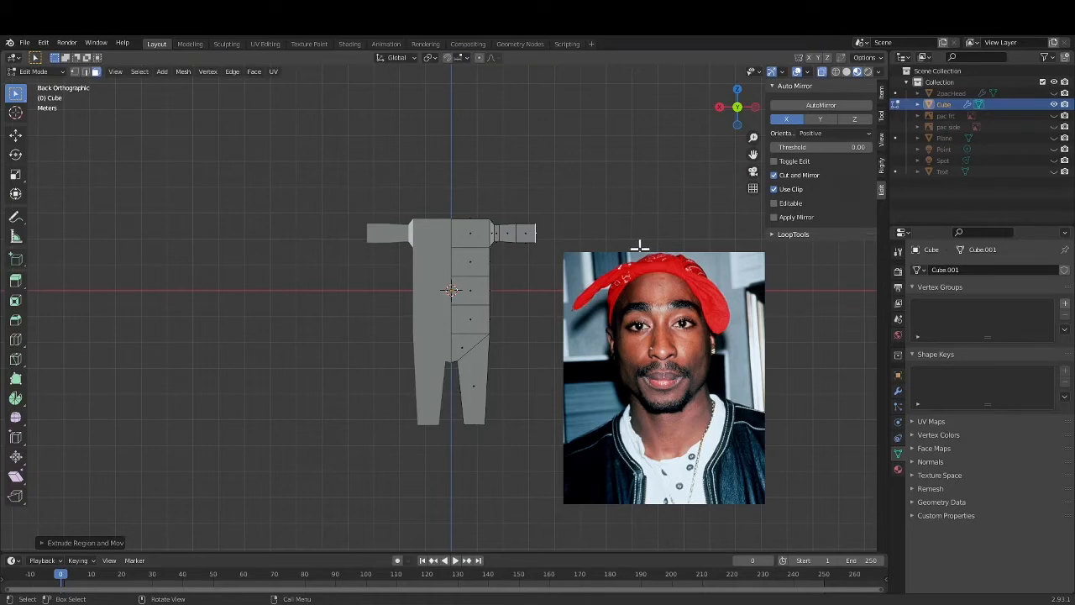
key(s)
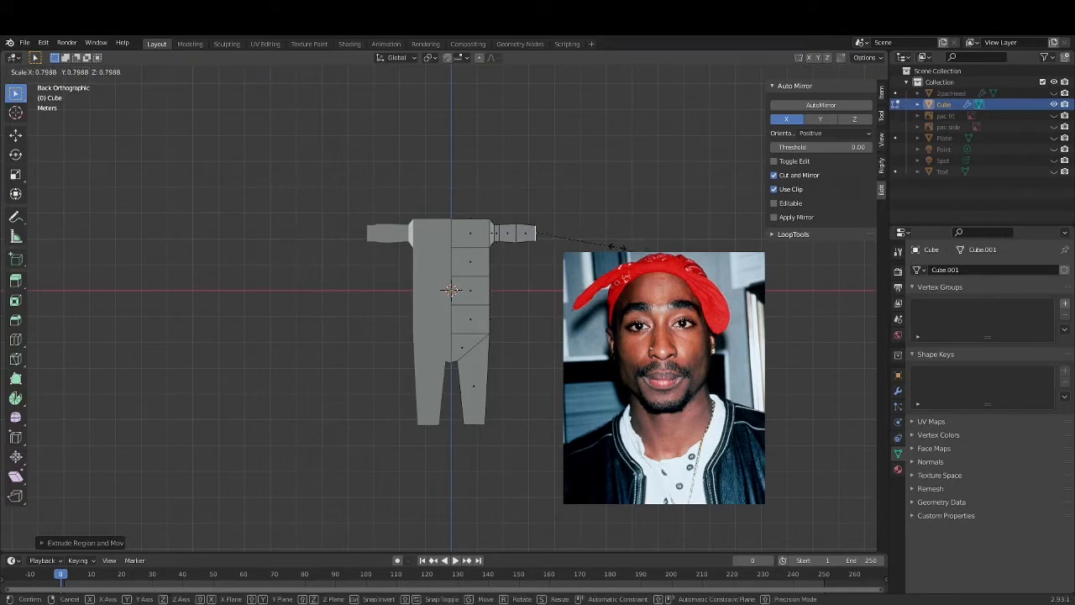
click(617, 245)
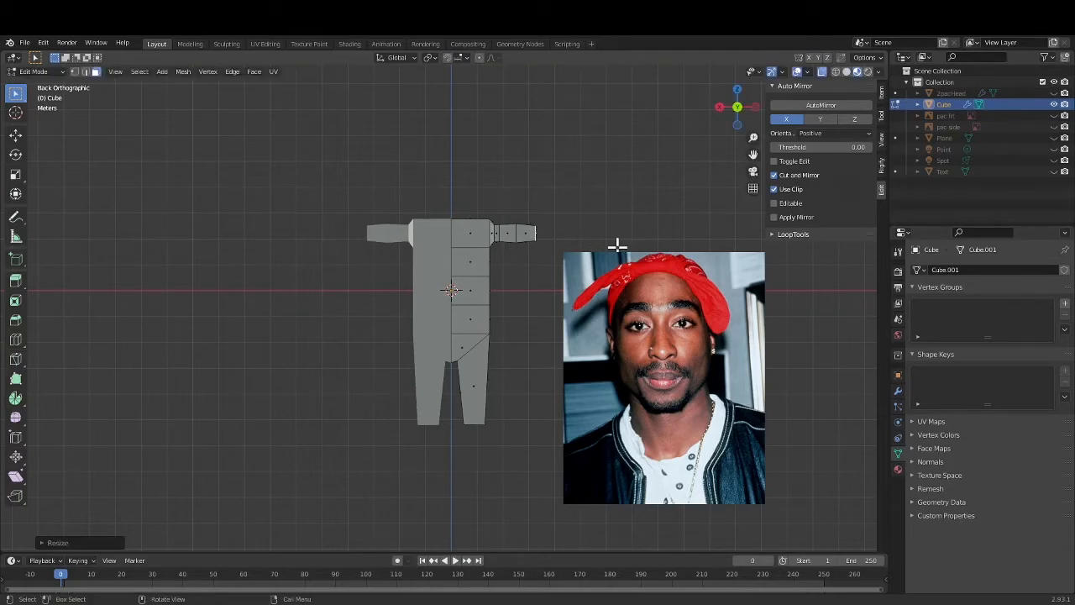
key(g)
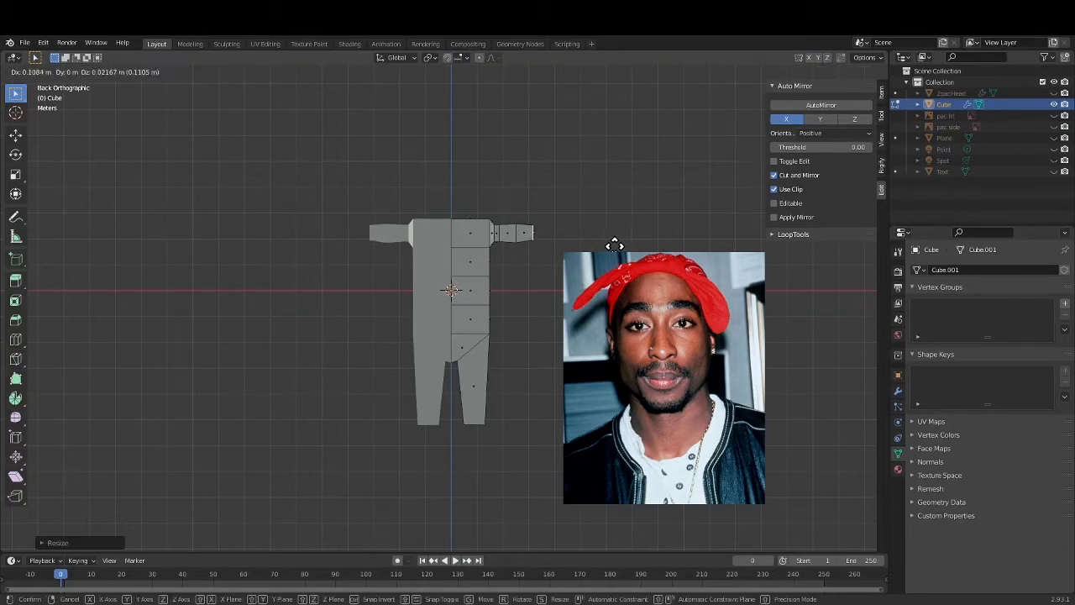
key(x)
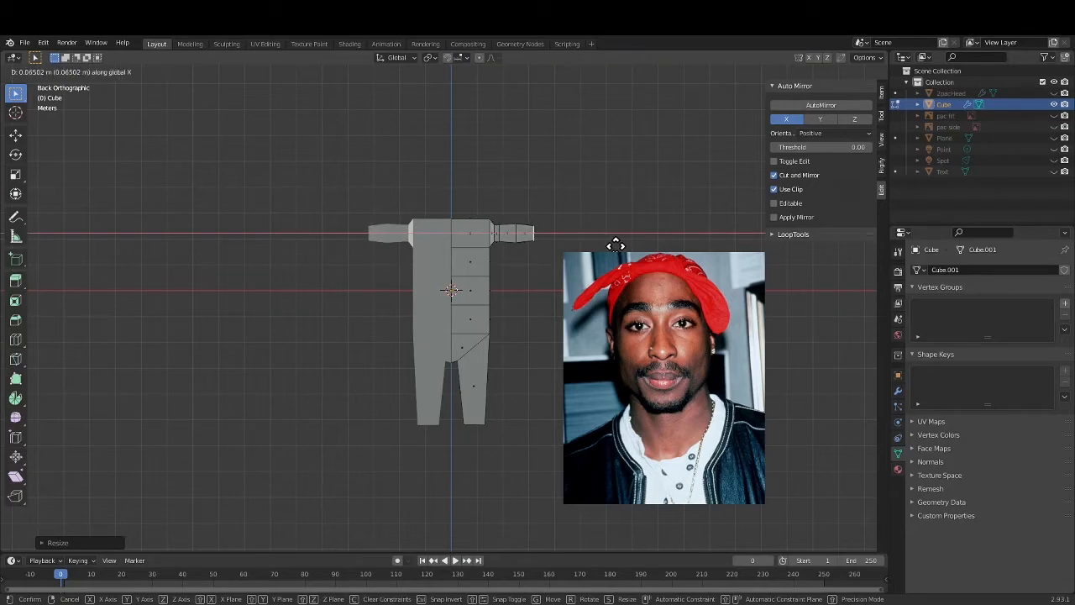
click(615, 245)
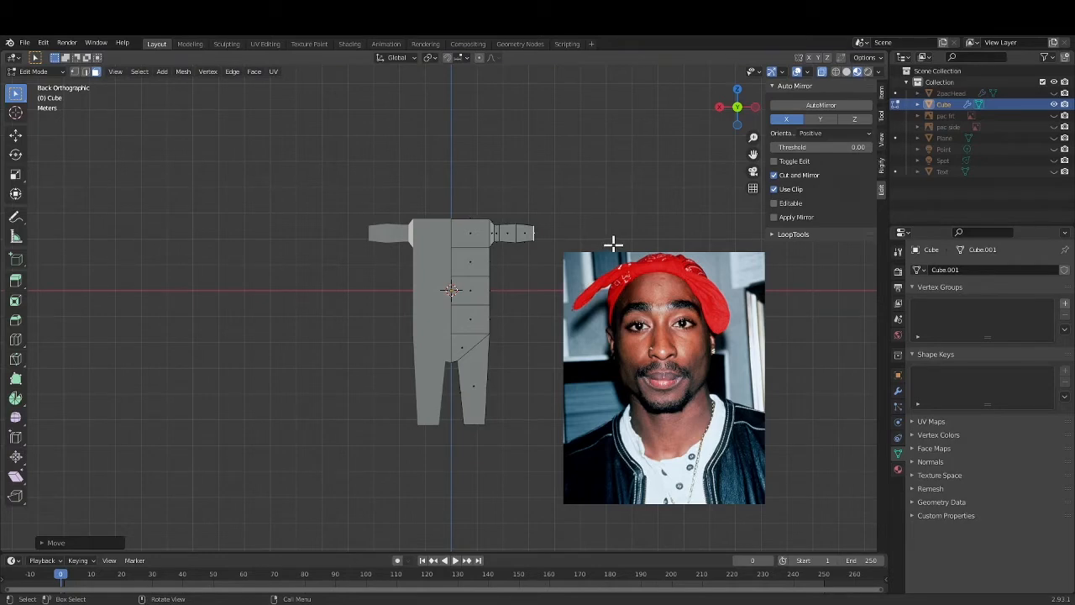
key(e)
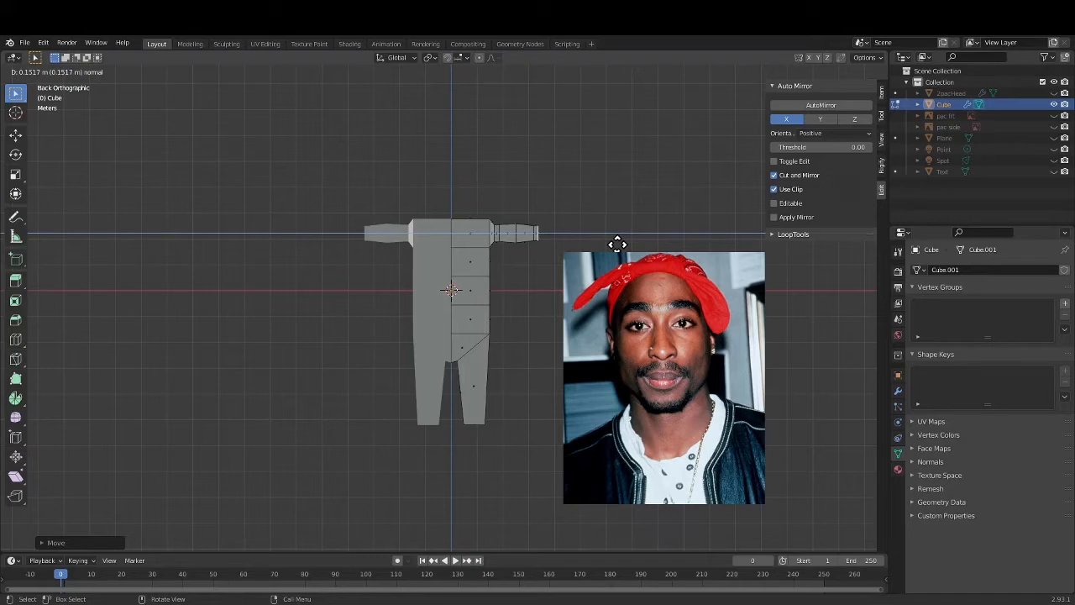
click(616, 244)
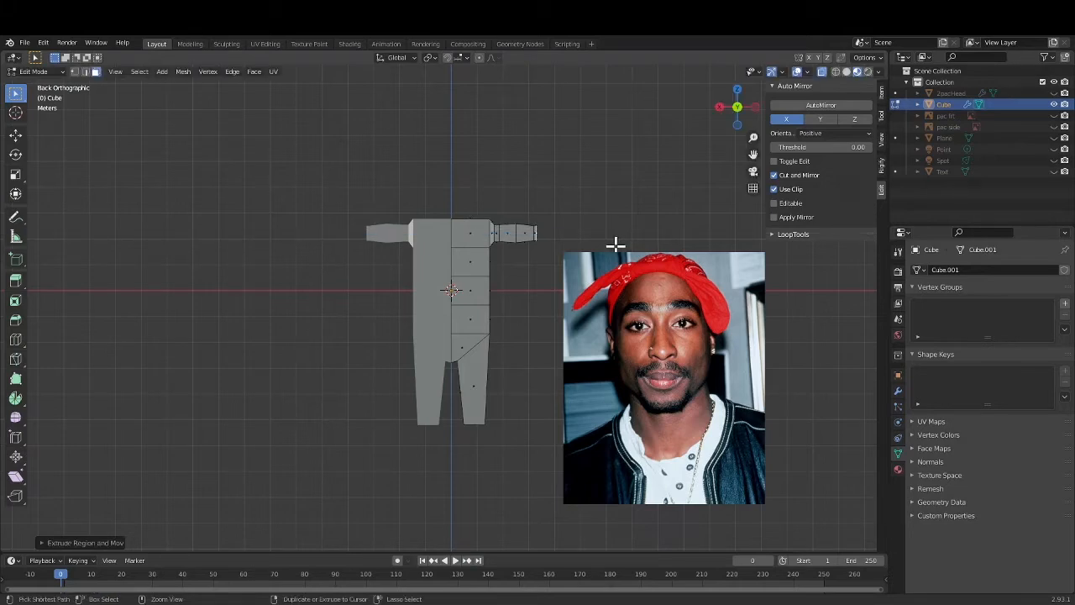
key(ctrl+z)
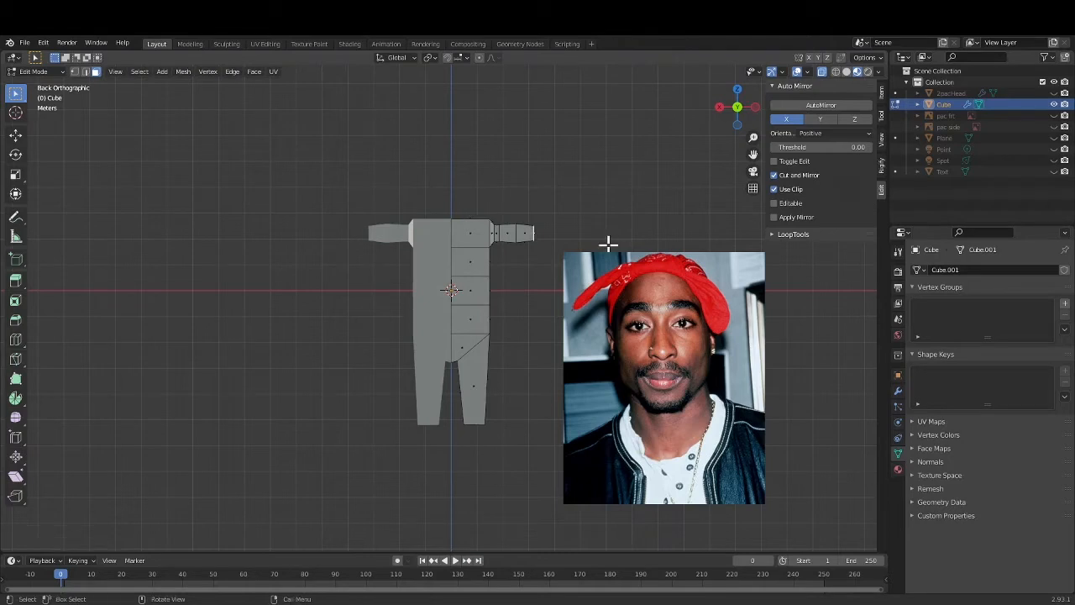
Extrude the arm's end face about 0.2 m outward for the elbow and slightly rescale the new face.
key(e)
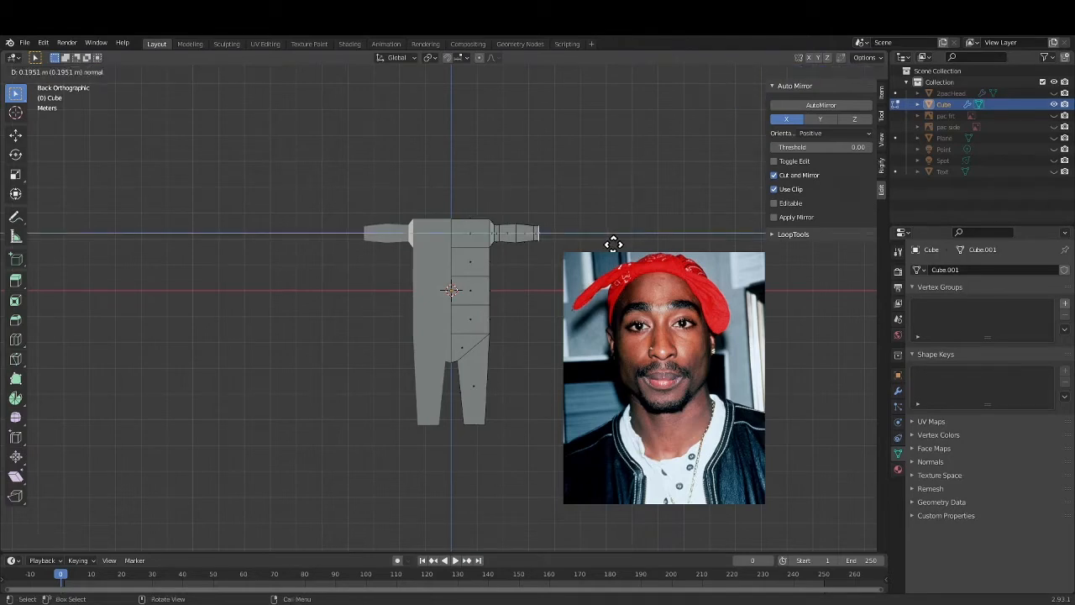
click(613, 244)
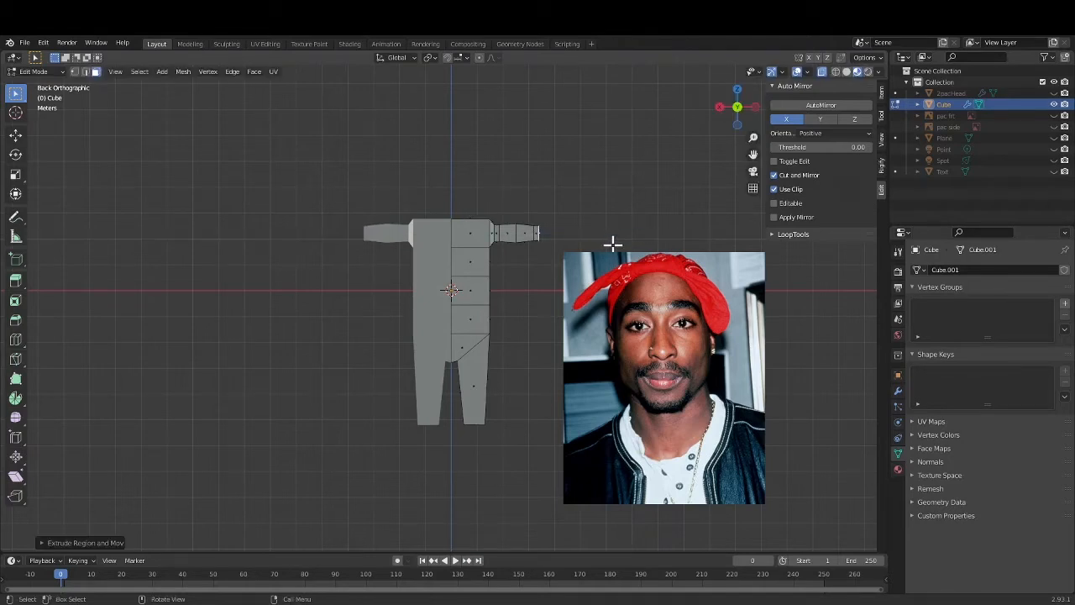
key(s)
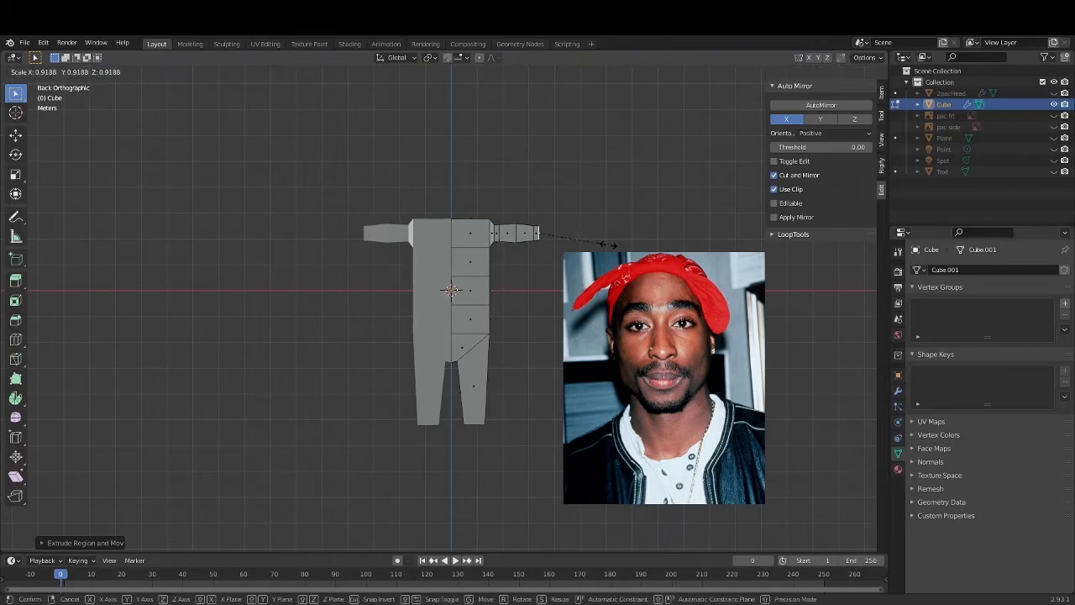
click(615, 244)
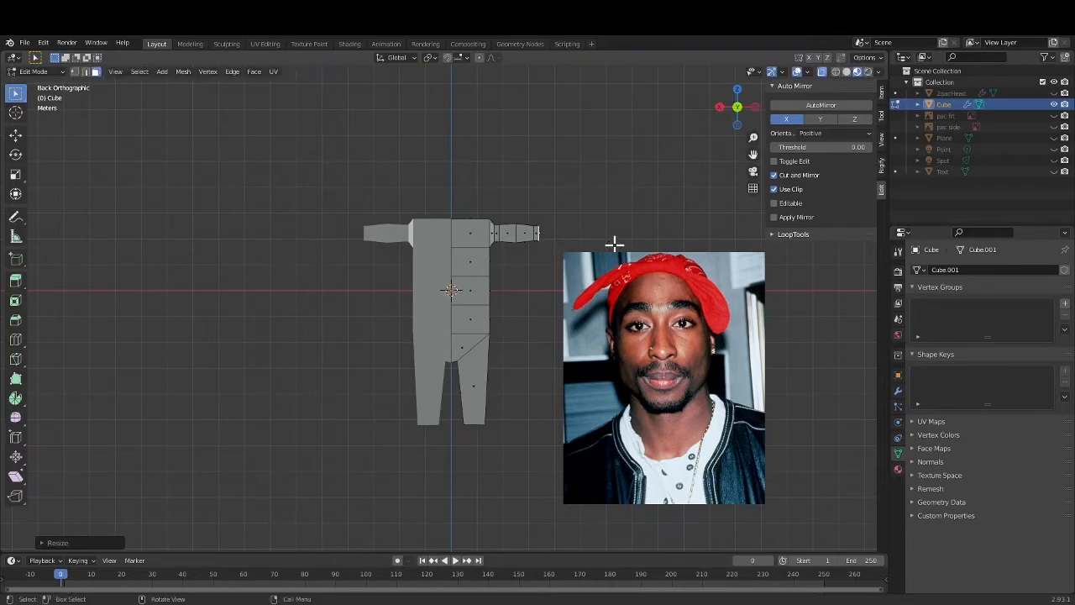
Extrude another arm segment about 0.22 m outward, scale its end face to about 0.82 and nudge it slightly inward.
key(e)
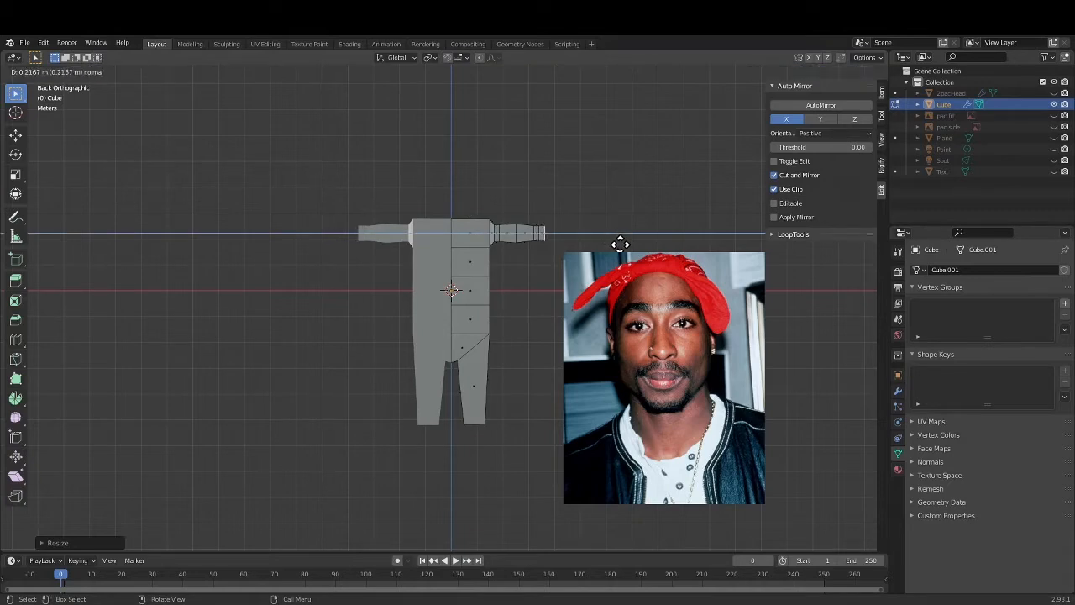
click(620, 243)
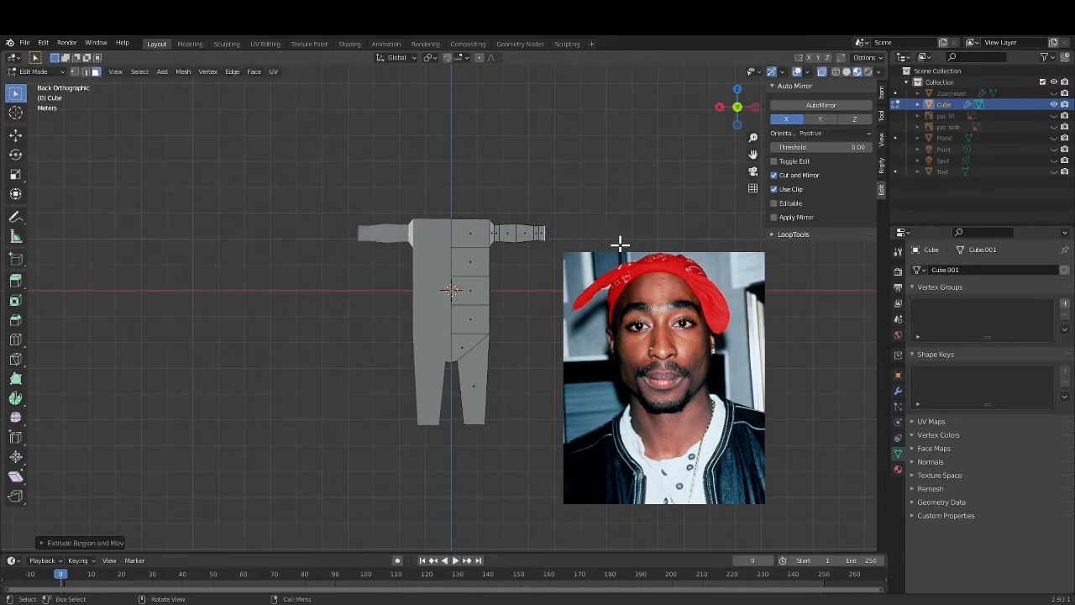
key(s)
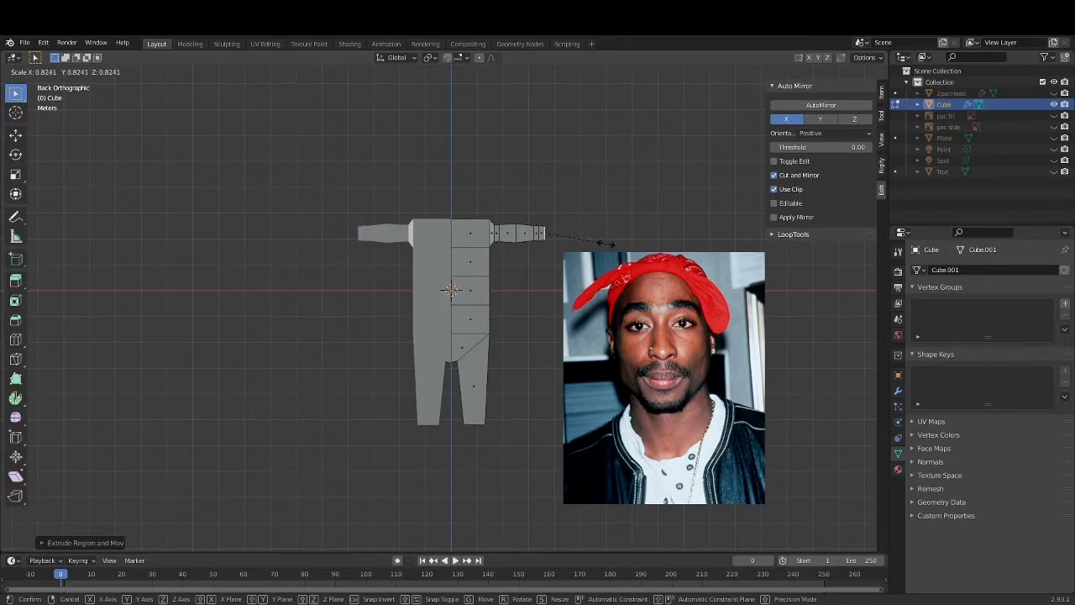
click(604, 243)
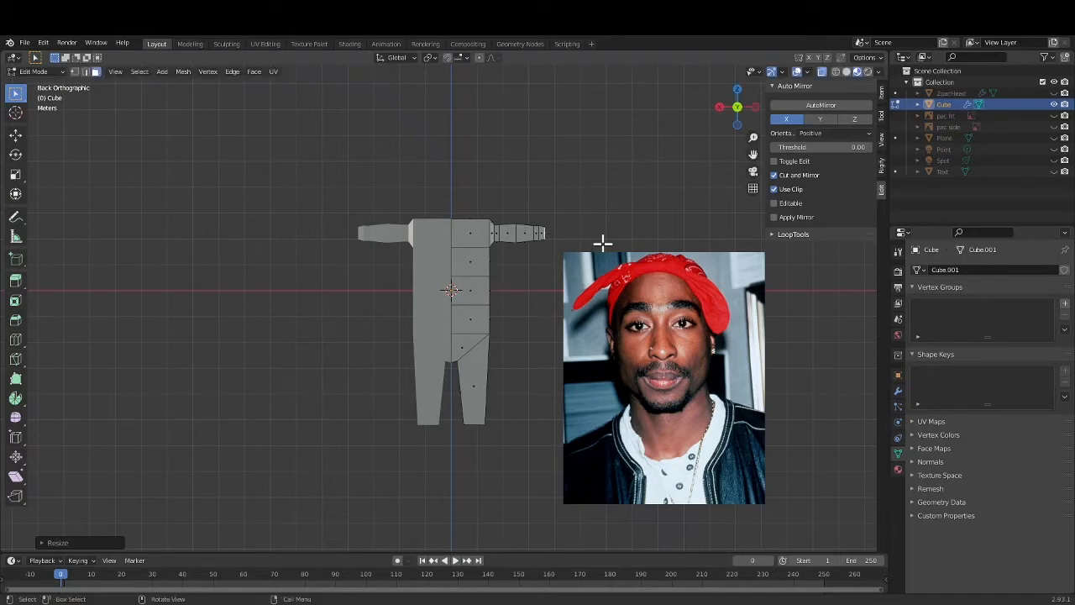
key(g)
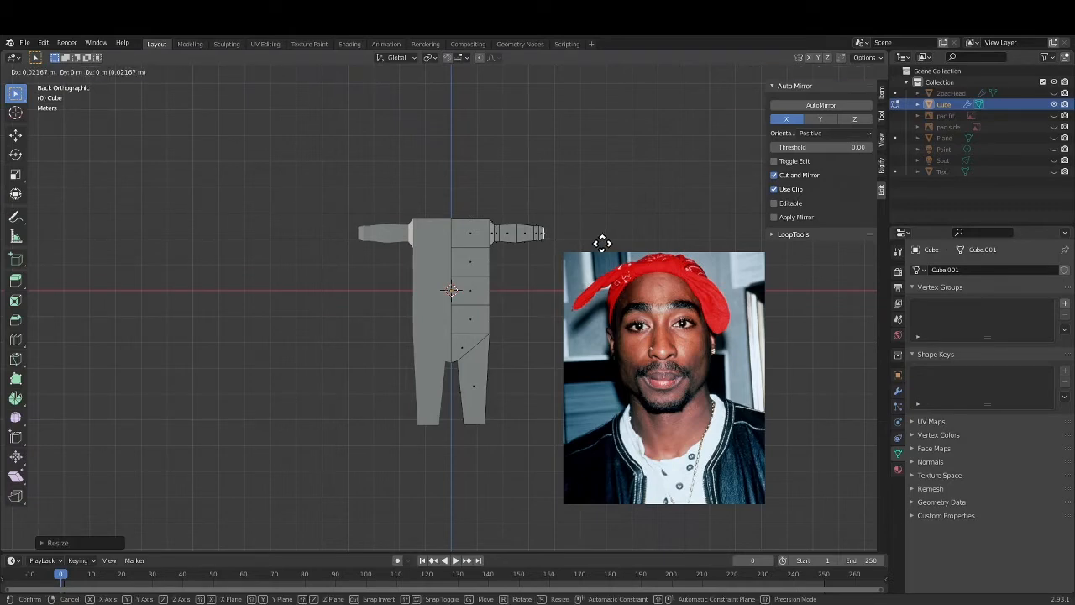
click(602, 243)
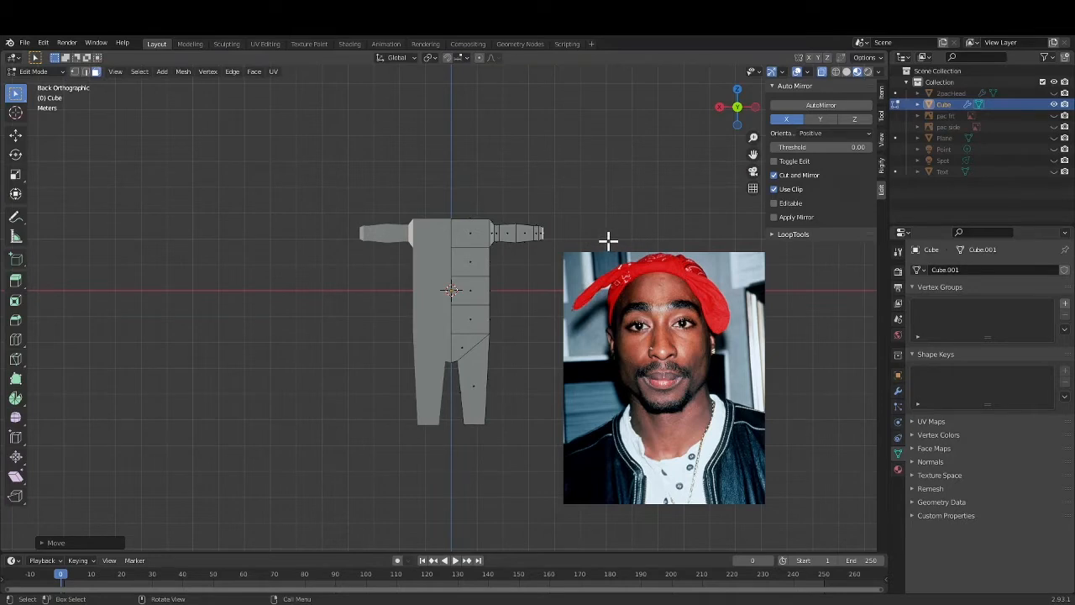
Extrude the narrowed end face of the arm about 0.48 m outward to begin the forearm.
key(e)
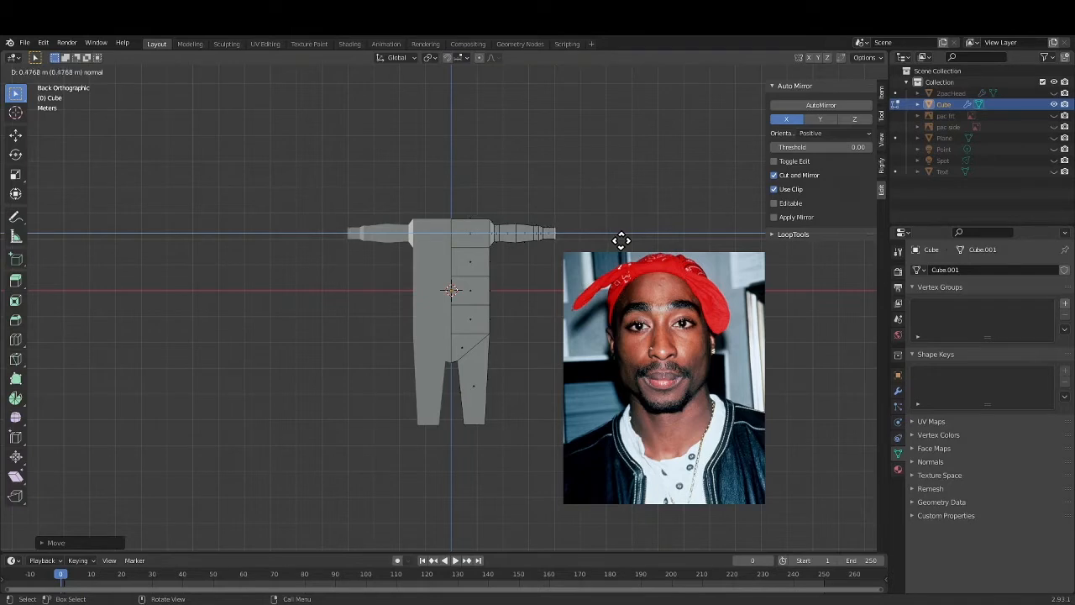
click(621, 239)
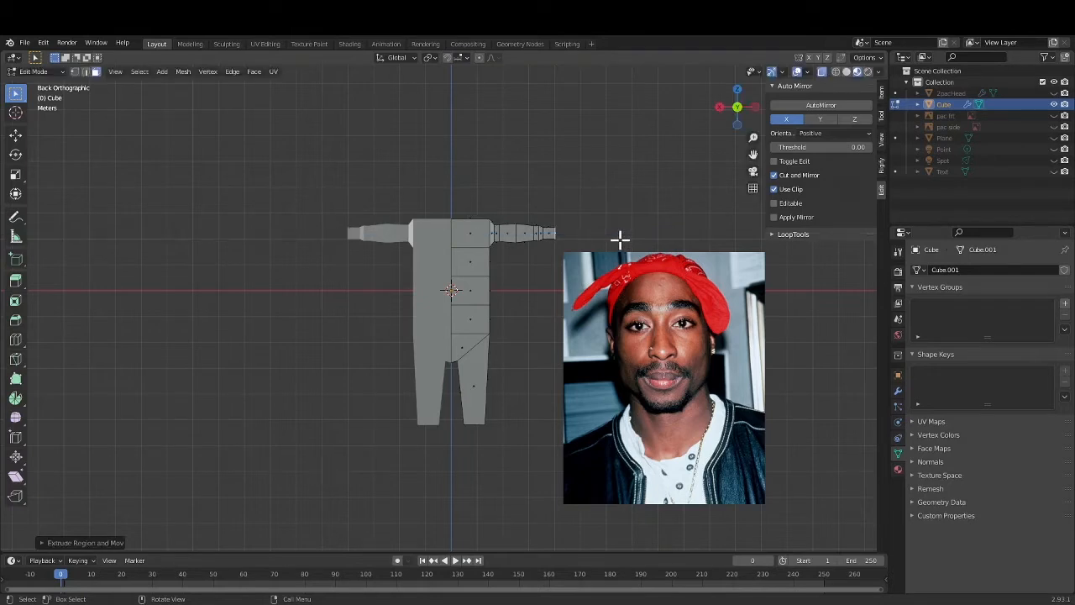
Scale the forearm's end face to about 1.25, extrude it about 1.19 m outward and taper the new end to about 0.62.
key(s)
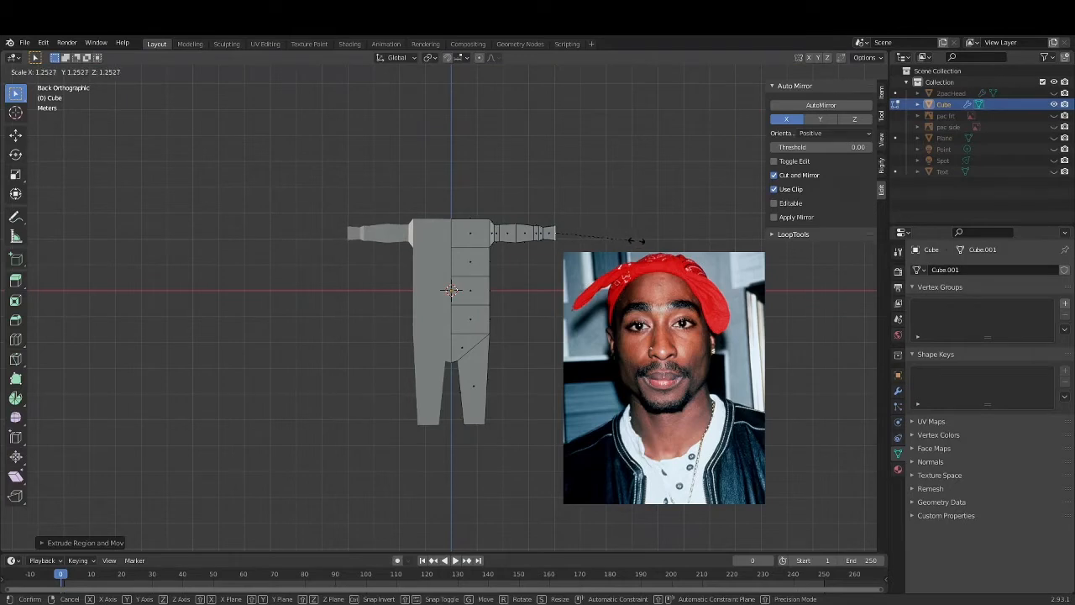
click(634, 241)
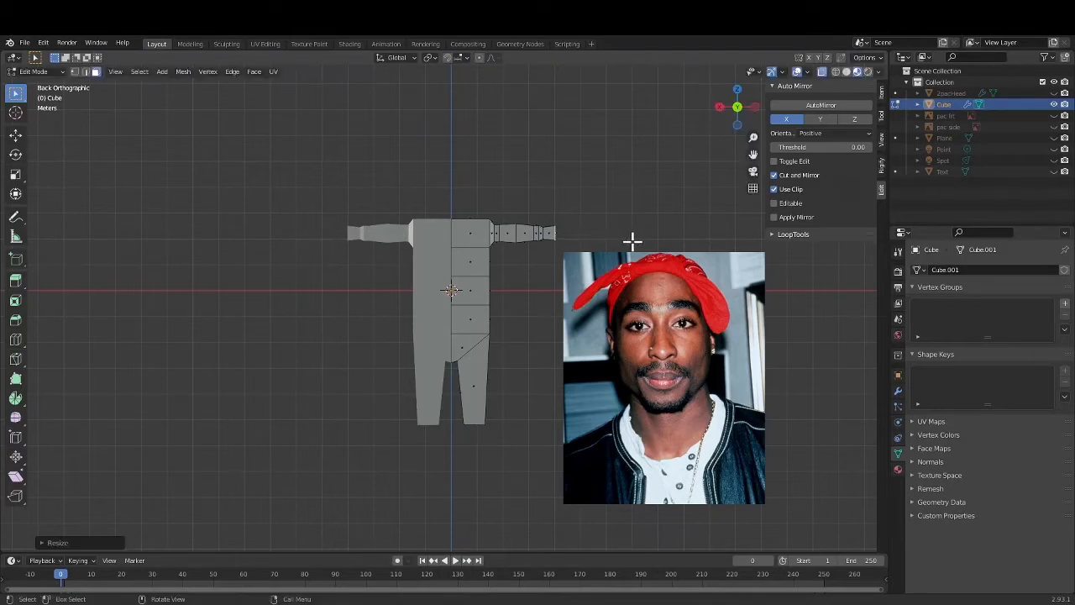
key(e)
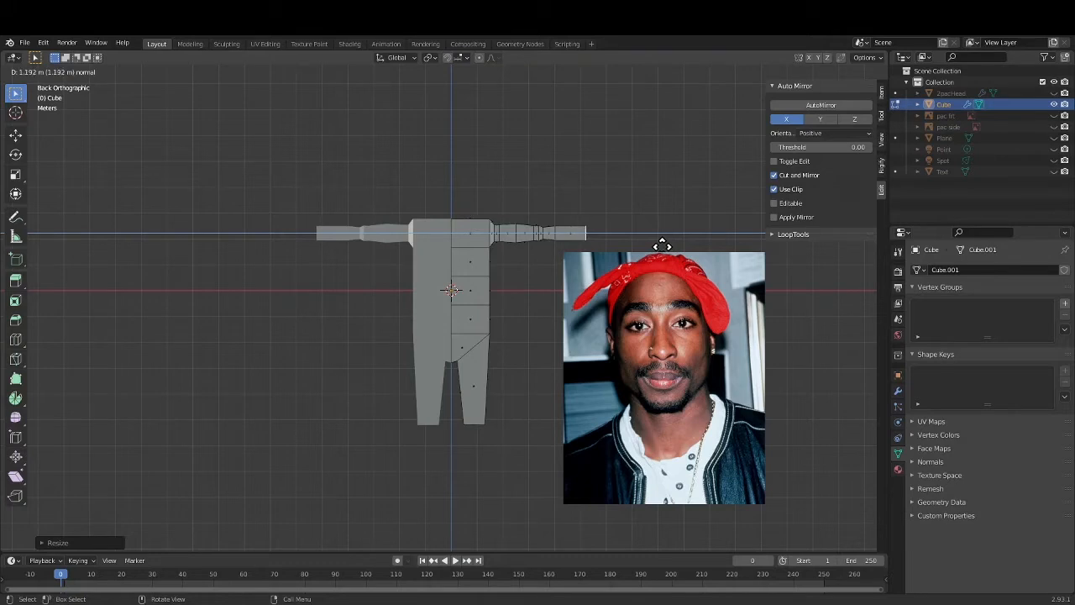
click(662, 245)
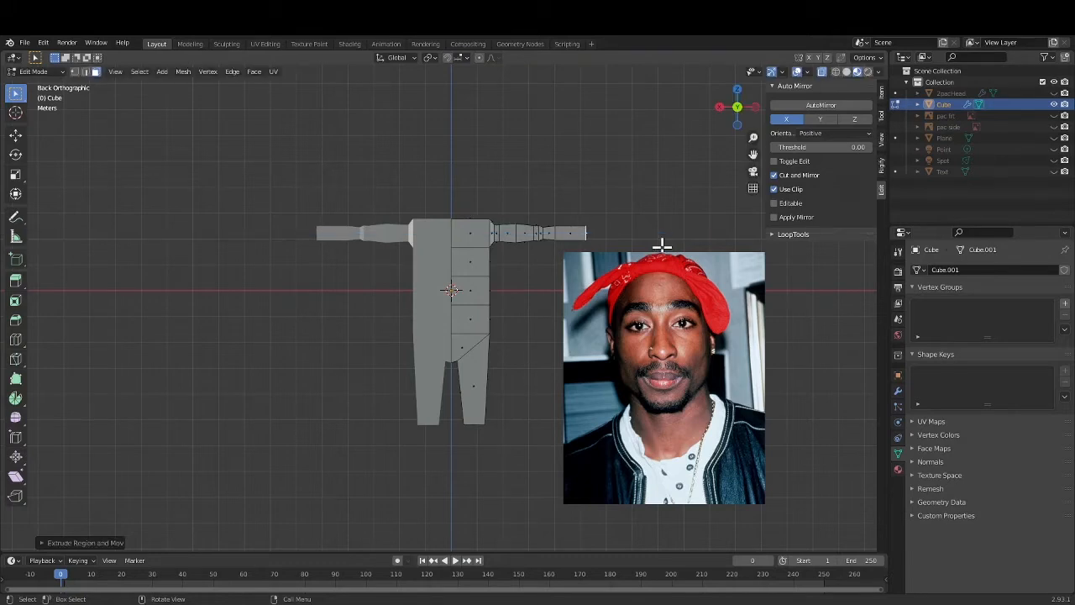
key(s)
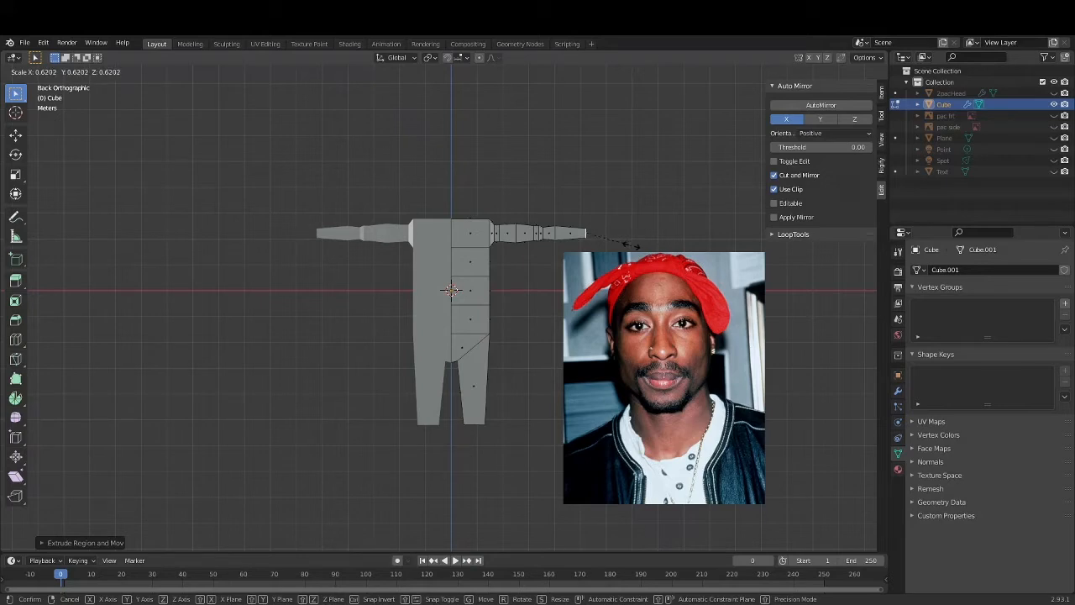
click(634, 246)
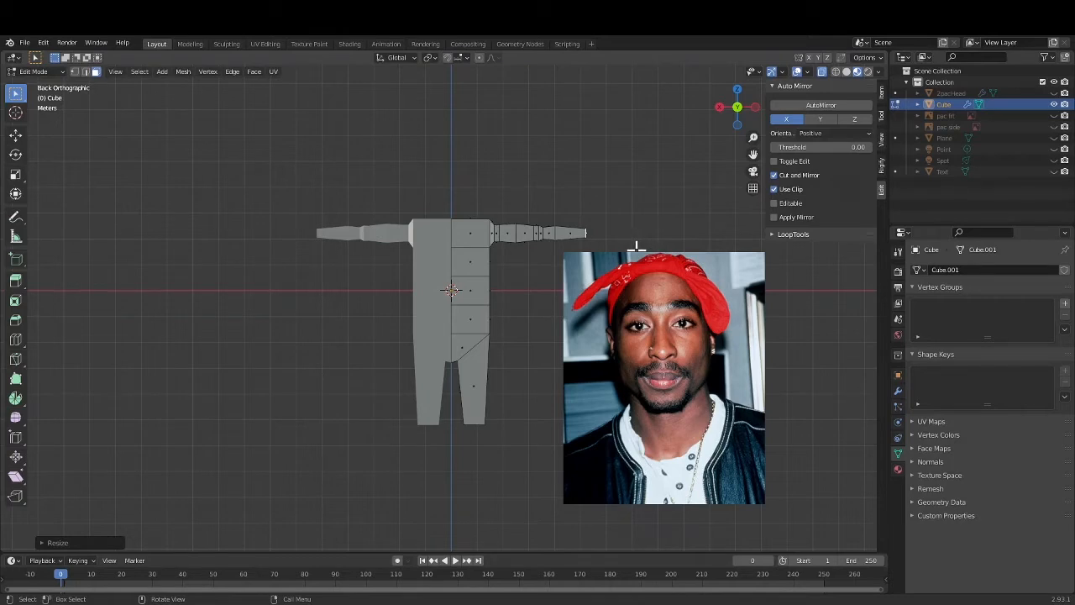
middle_drag(637, 242, 598, 284)
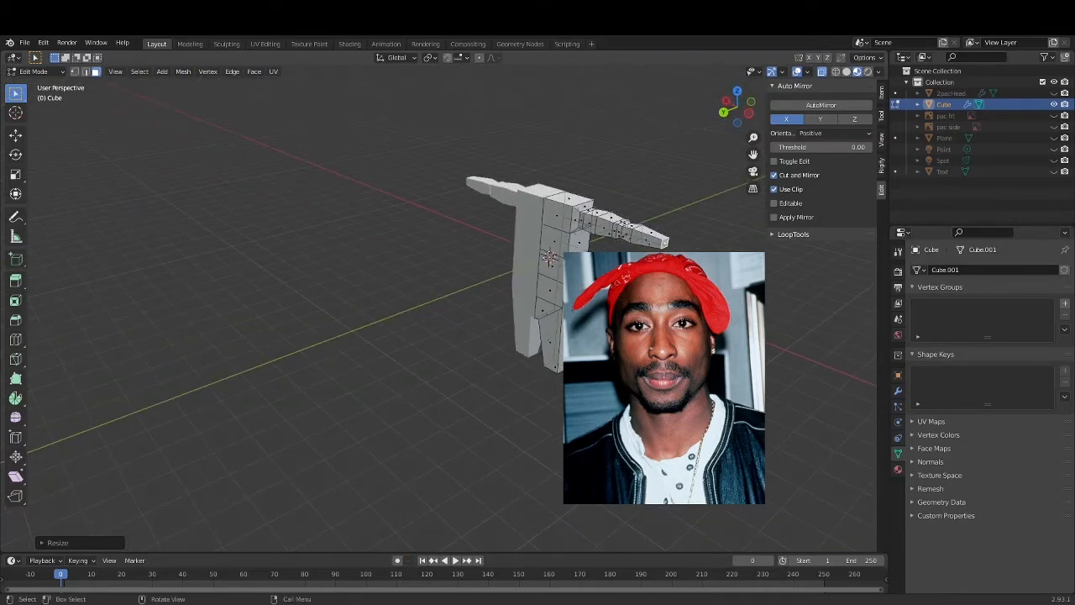
click(724, 113)
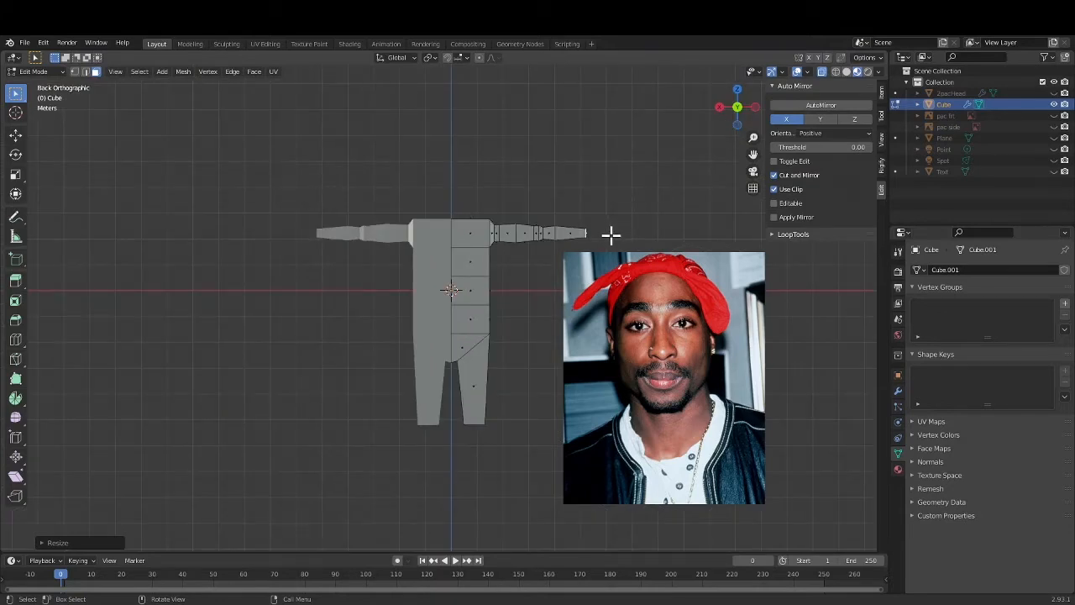
key(e)
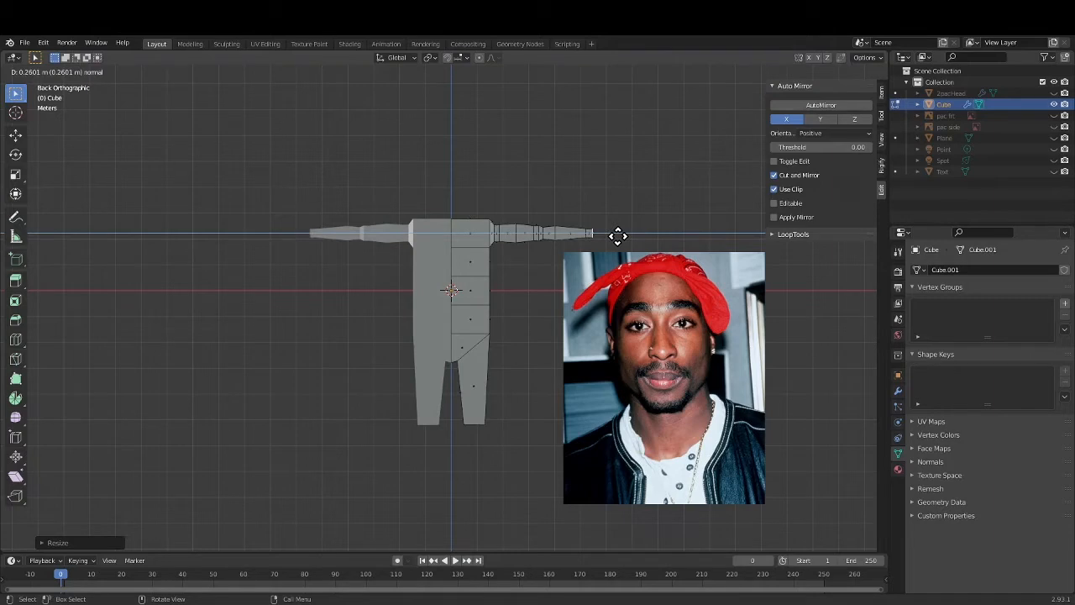
click(617, 235)
key(s)
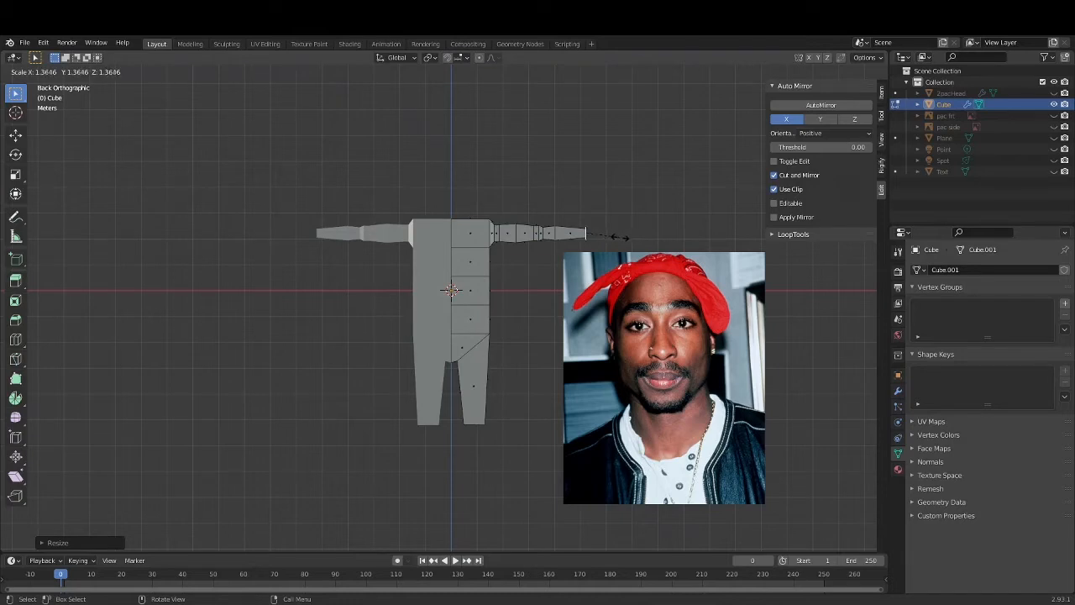
click(619, 236)
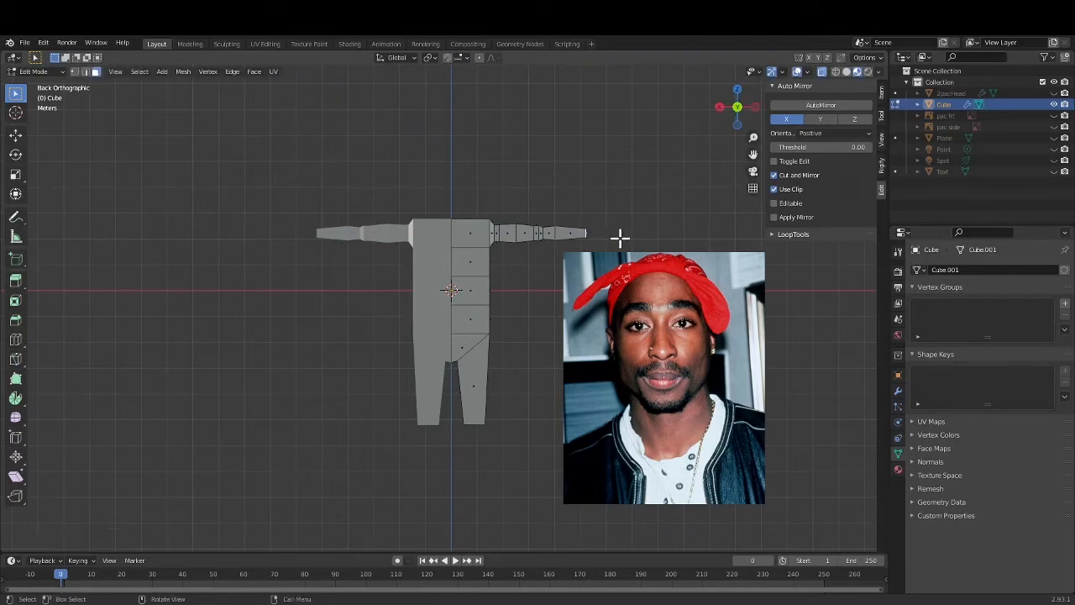
Extrude the wrist face about 0.46 m outward and scale its end along Y to about 1.90 to widen the palm.
key(e)
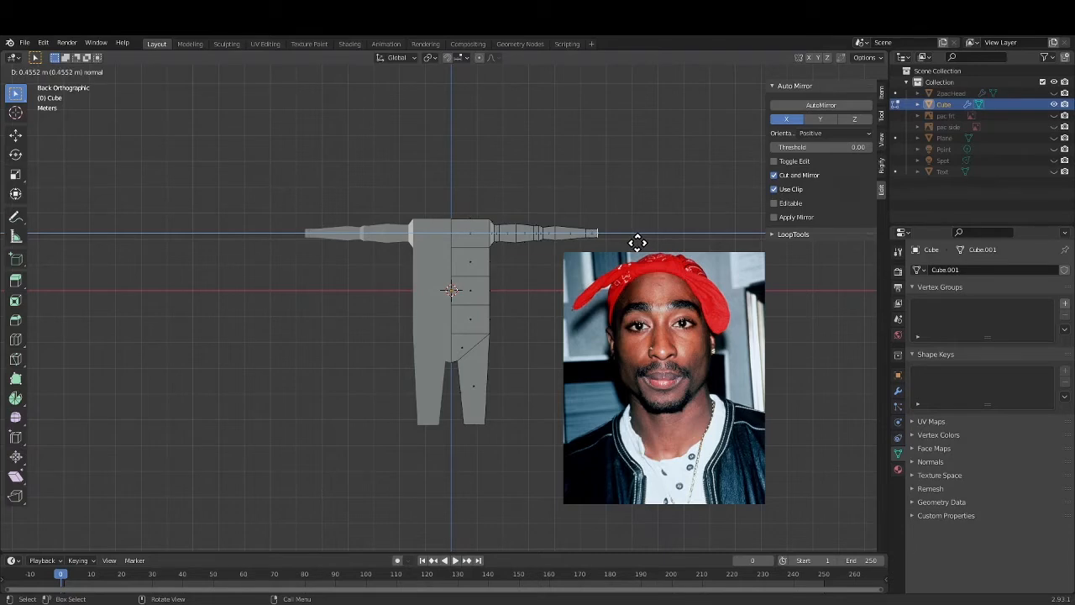
click(638, 243)
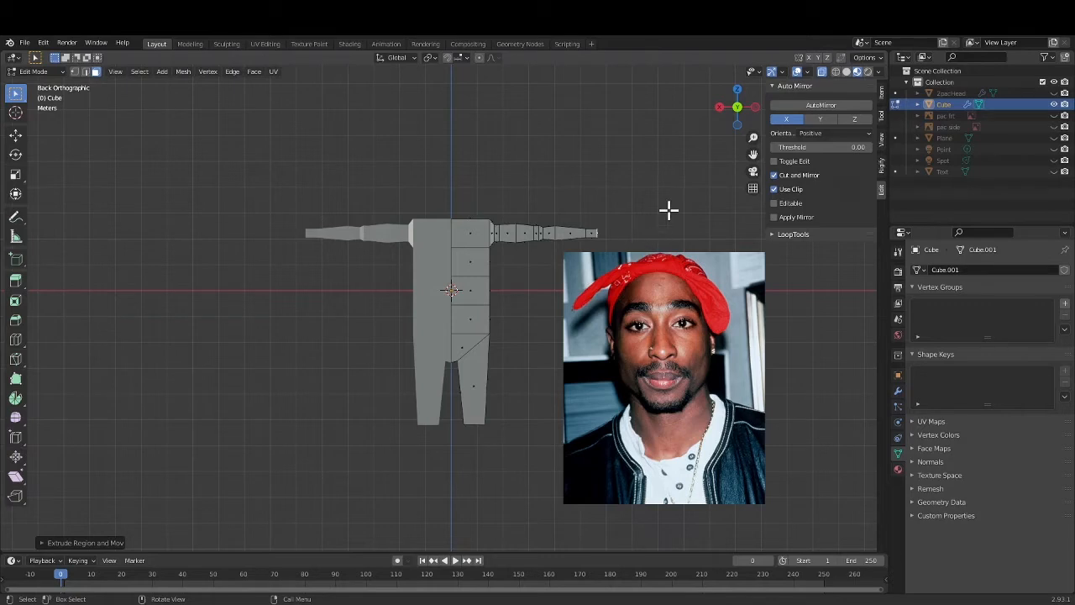
click(738, 89)
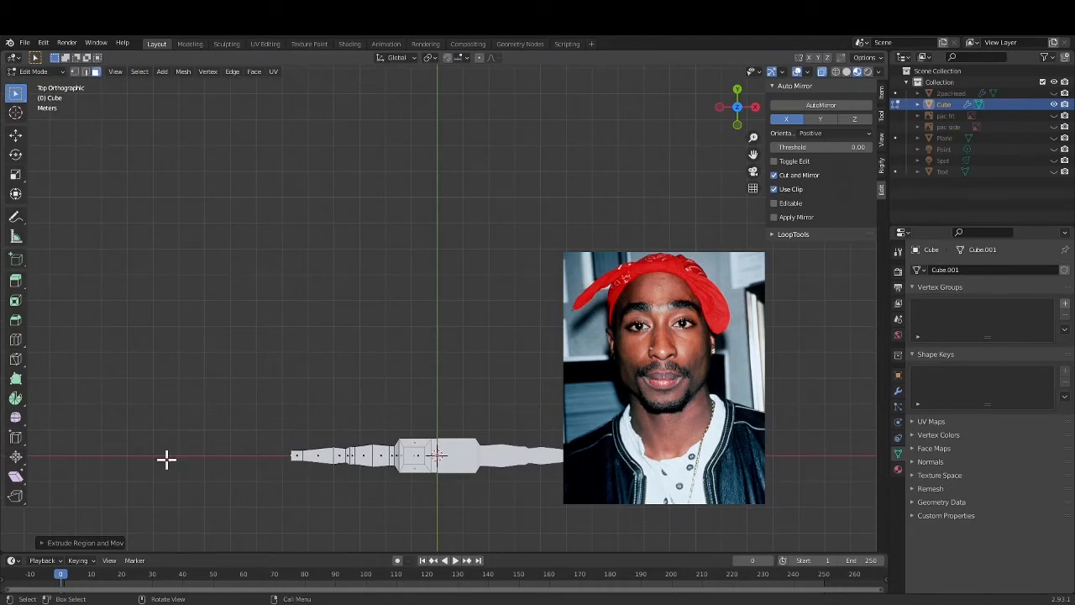
key(s)
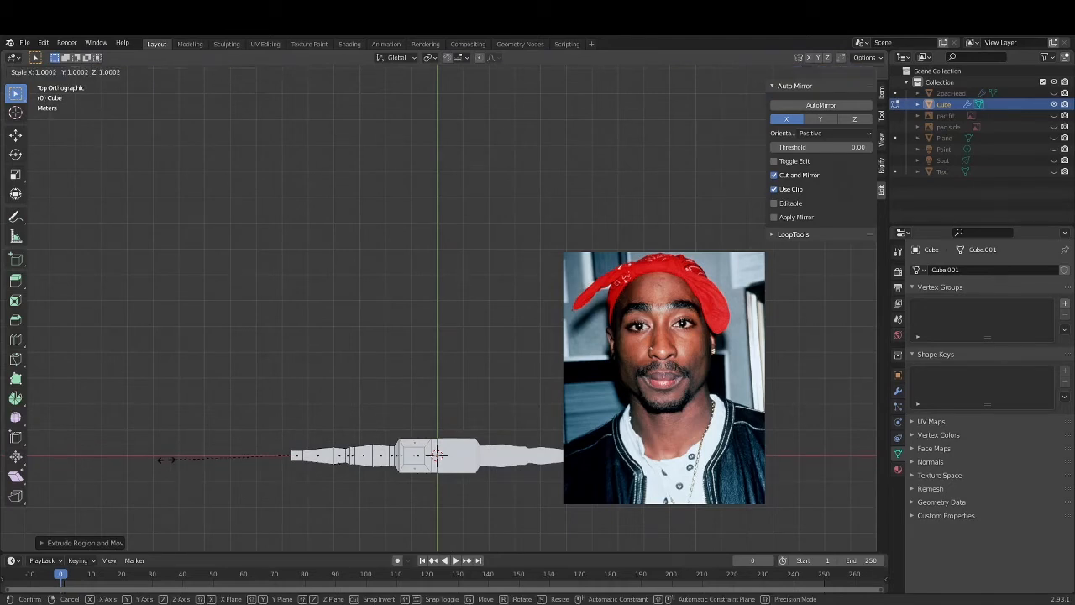
key(y)
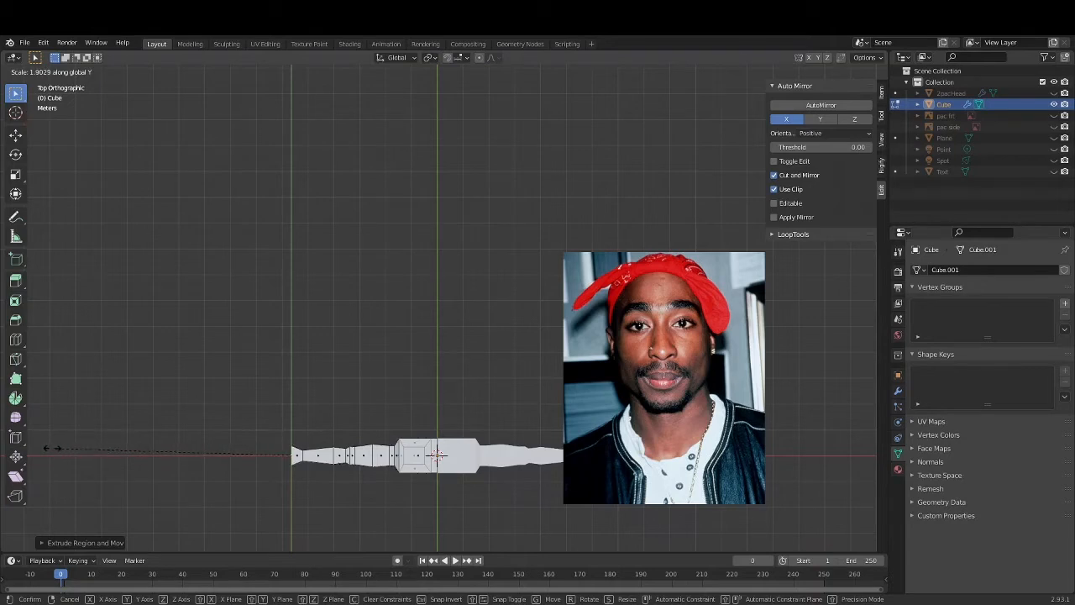
click(50, 447)
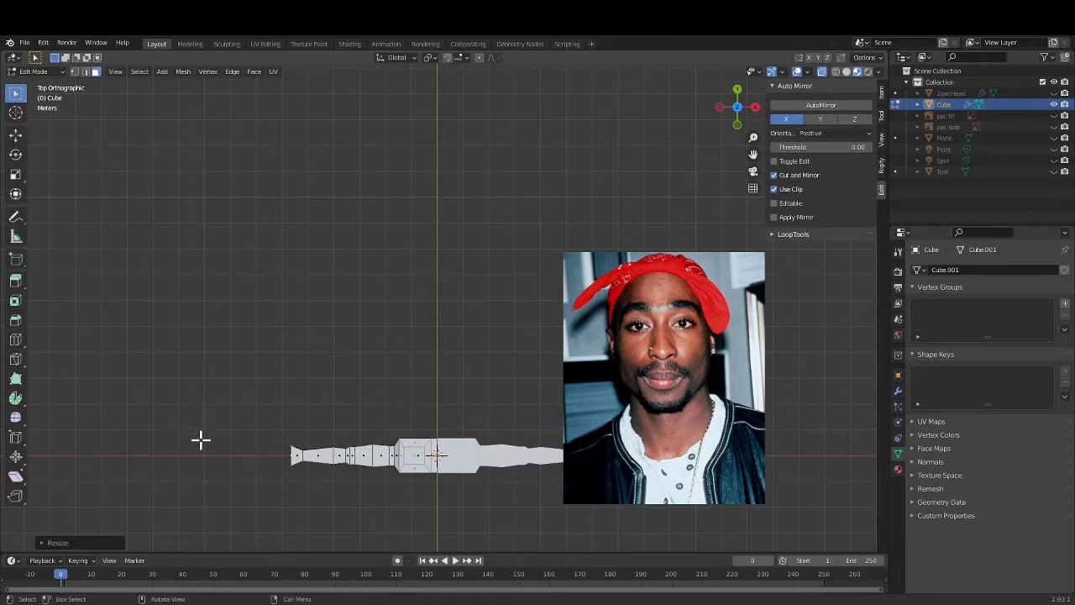
Extrude the widened palm face about 0.72 m outward and scale the new end face to about 0.50.
key(e)
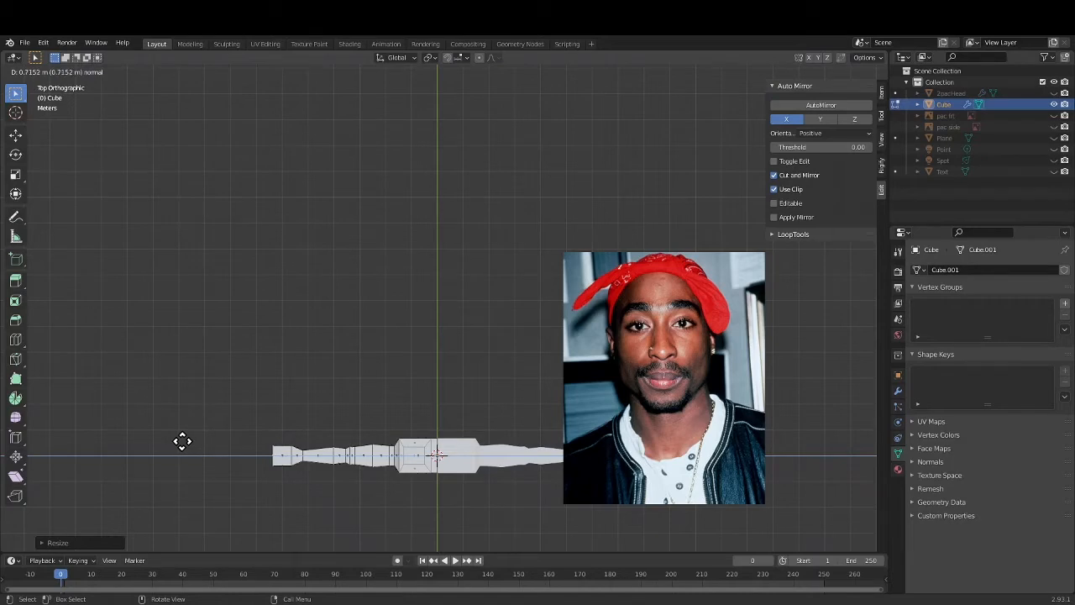
click(182, 441)
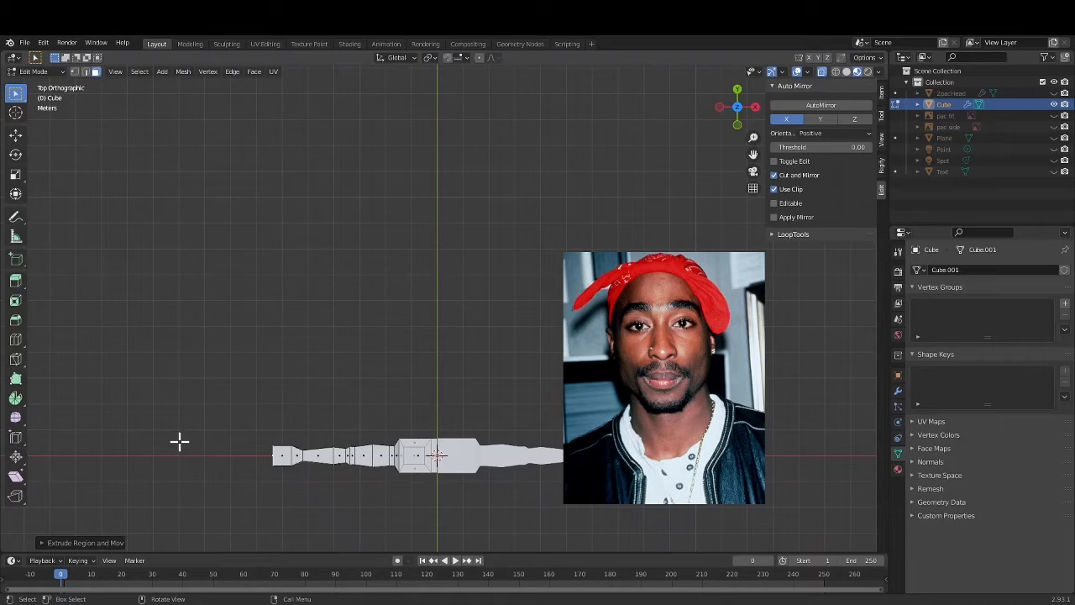
key(s)
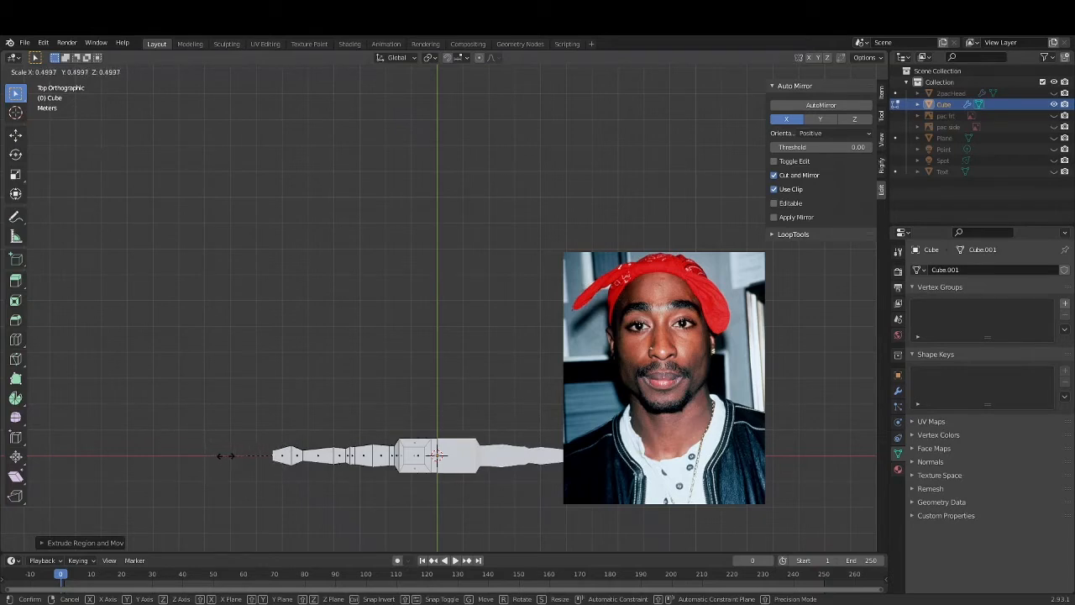
click(228, 455)
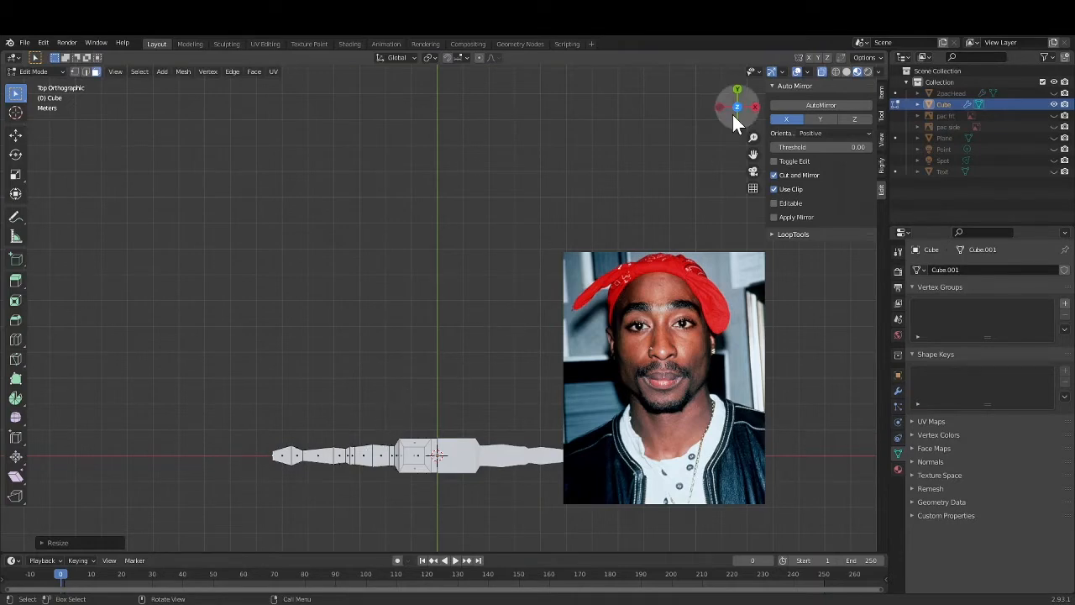
Extrude the +Y side face of the hand's first segment about 0.22 m to start the thumb.
click(735, 88)
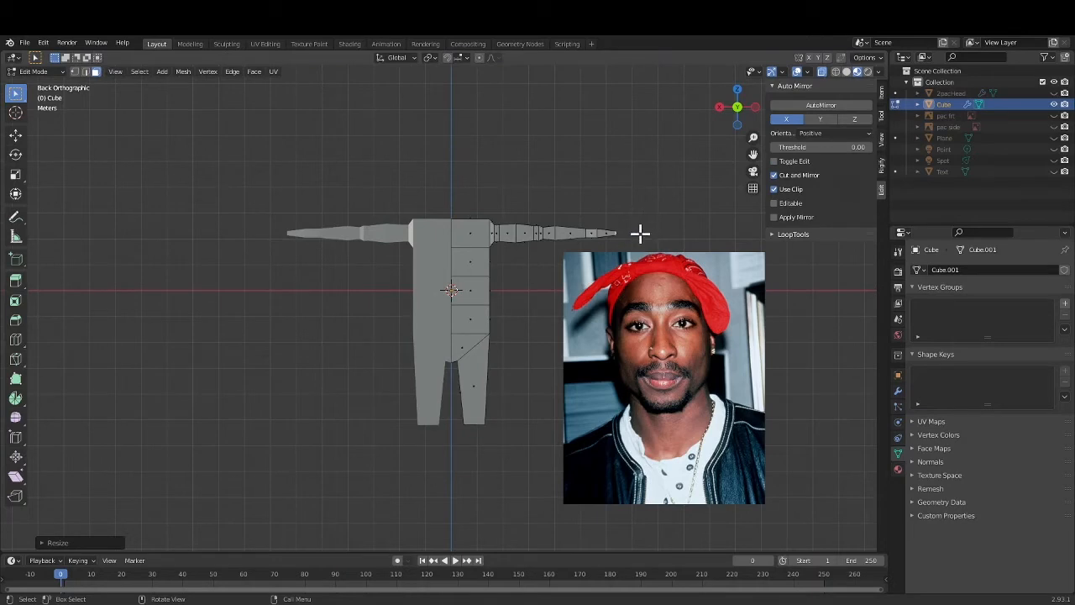
middle_drag(645, 224, 591, 256)
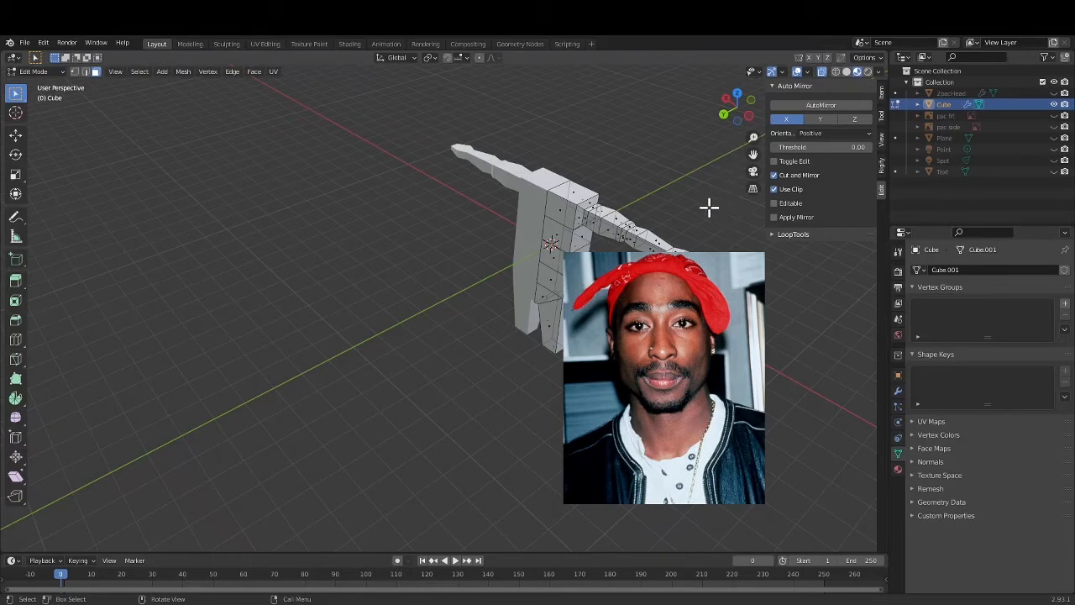
click(737, 93)
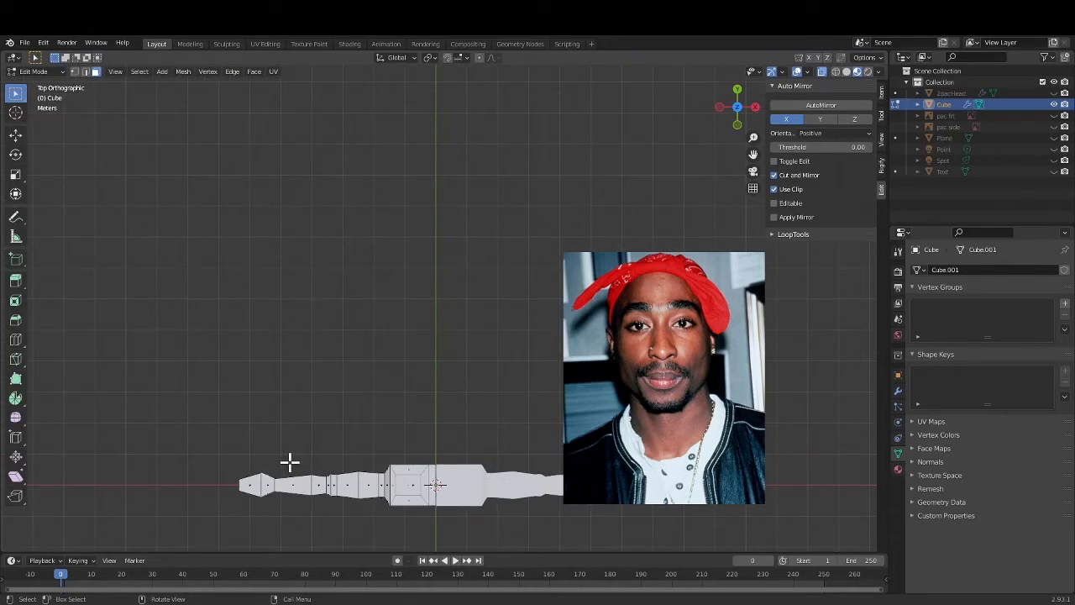
key(e)
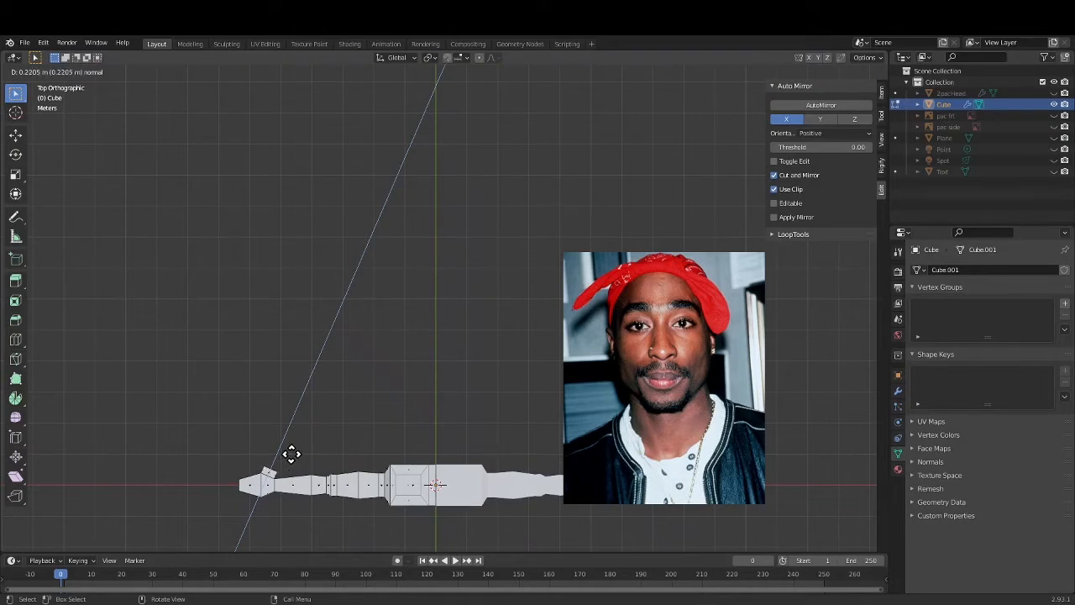
click(291, 455)
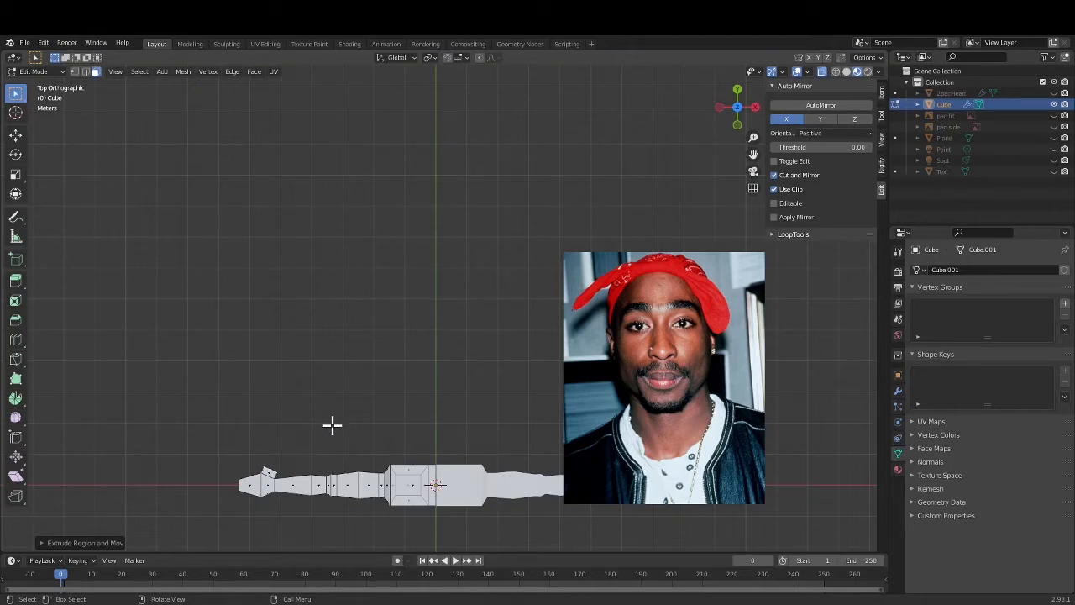
Rotate the thumb's end face about 15.7° in top view and move it about 0.23 m along negative X.
key(r)
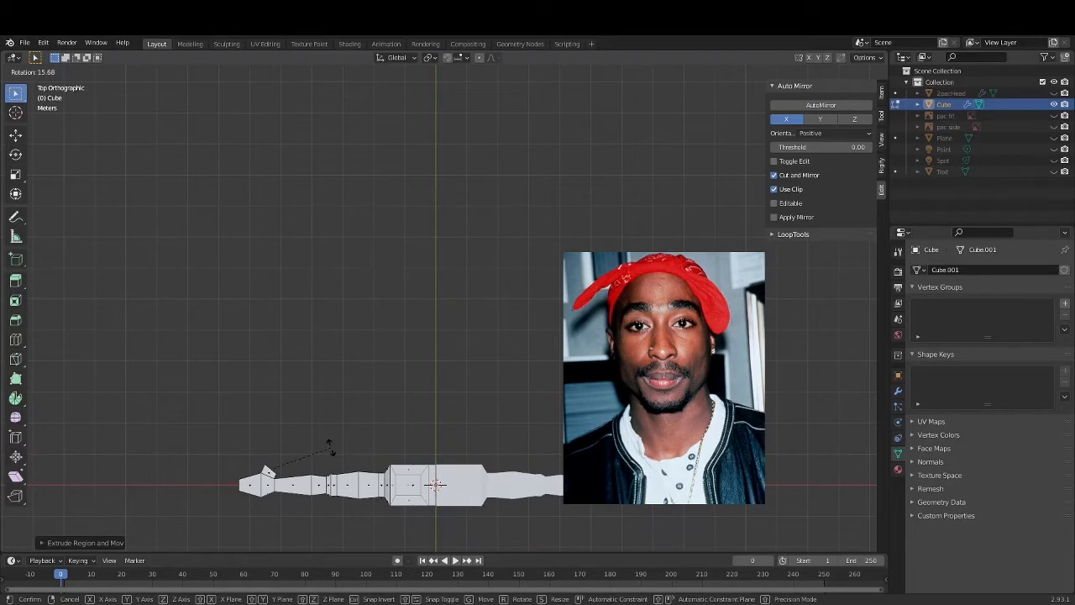
click(329, 446)
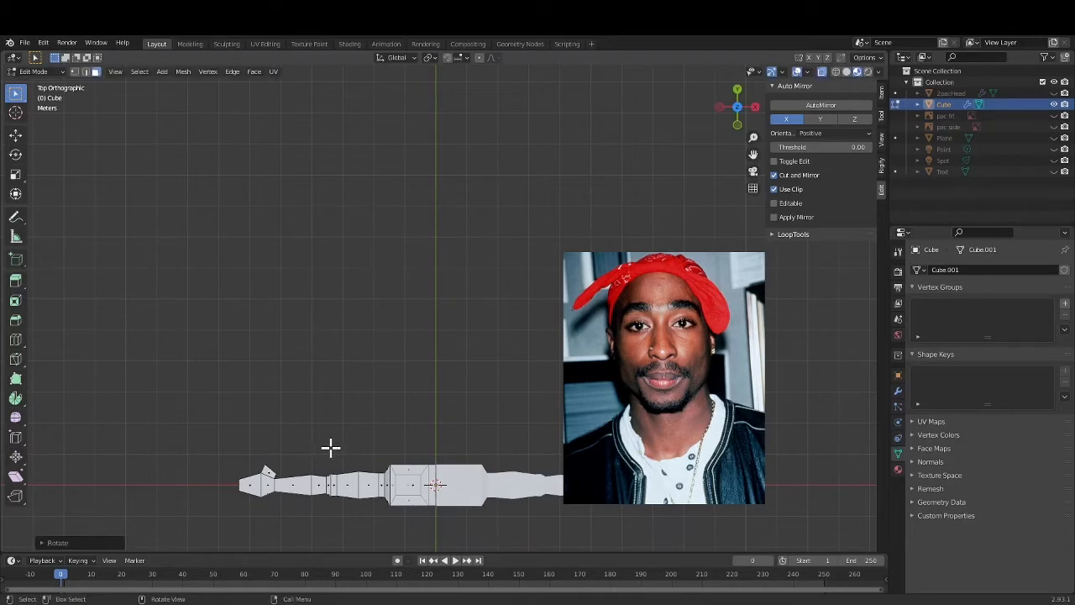
key(g)
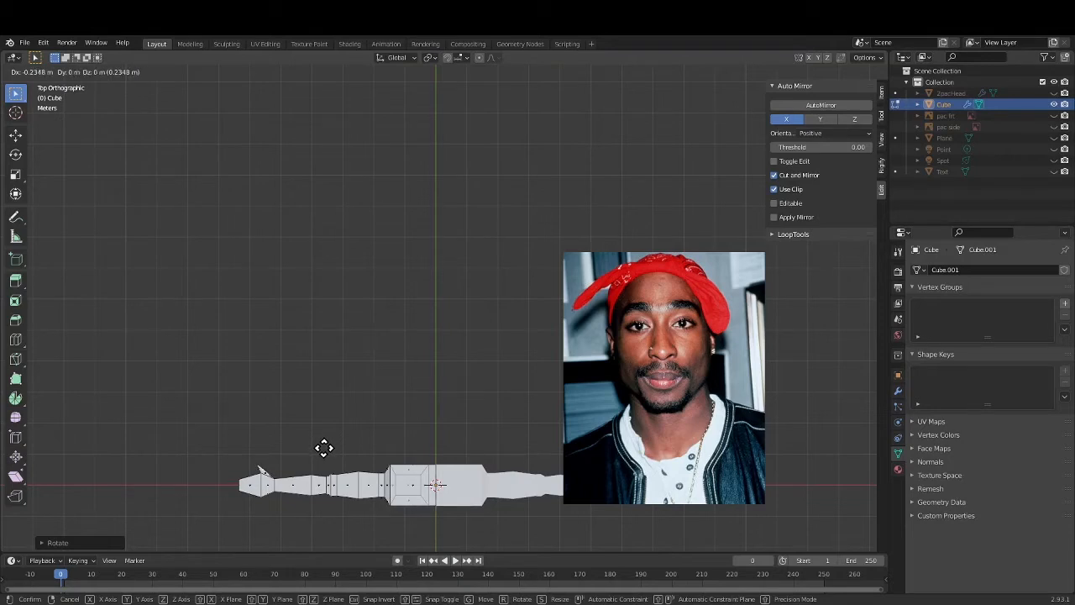
click(324, 447)
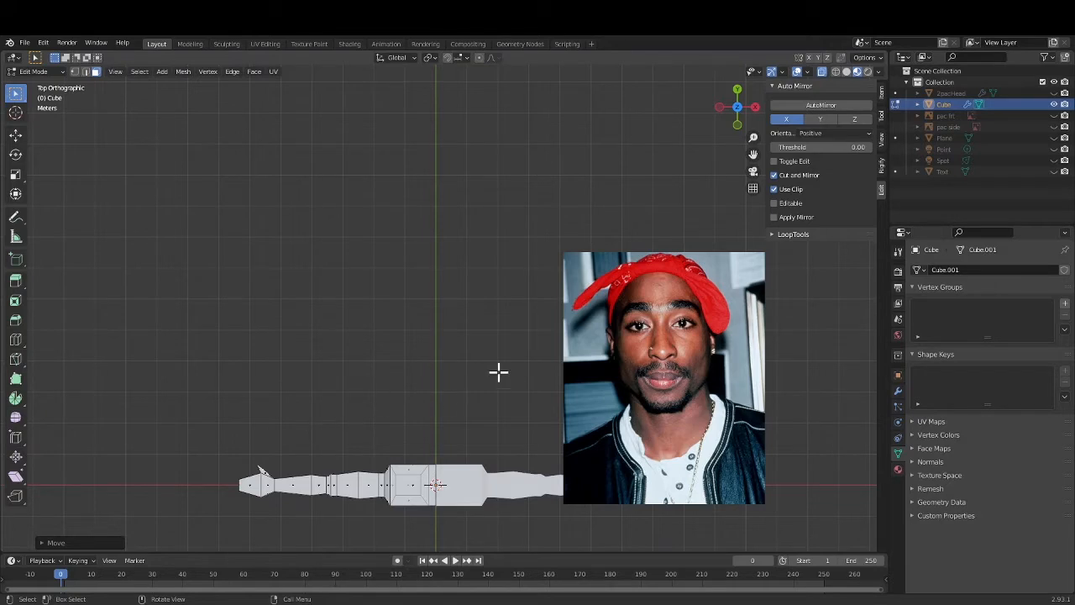
Extrude the thumb's end face about 0.40 m along its normal and move it about -0.09 m in X and 0.18 m in Y.
click(736, 88)
shift+click(645, 244)
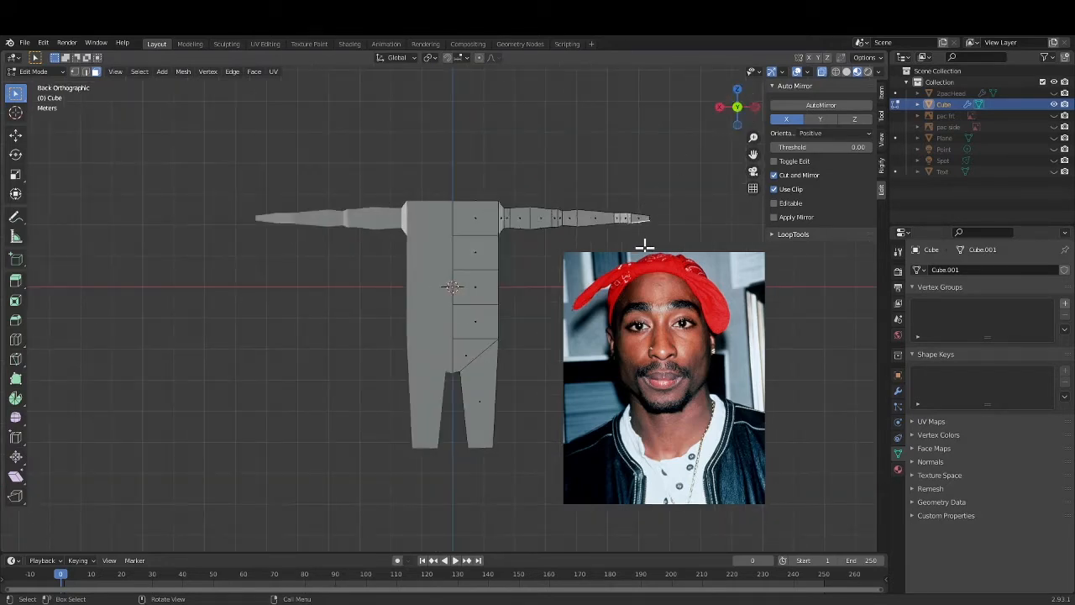
middle_drag(708, 170, 620, 223)
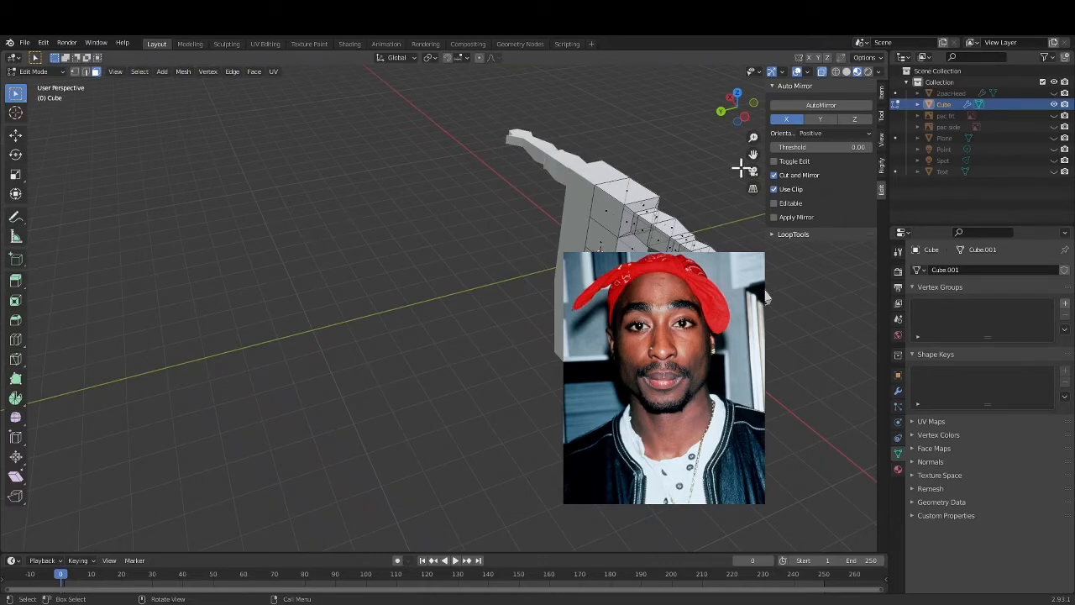
click(722, 110)
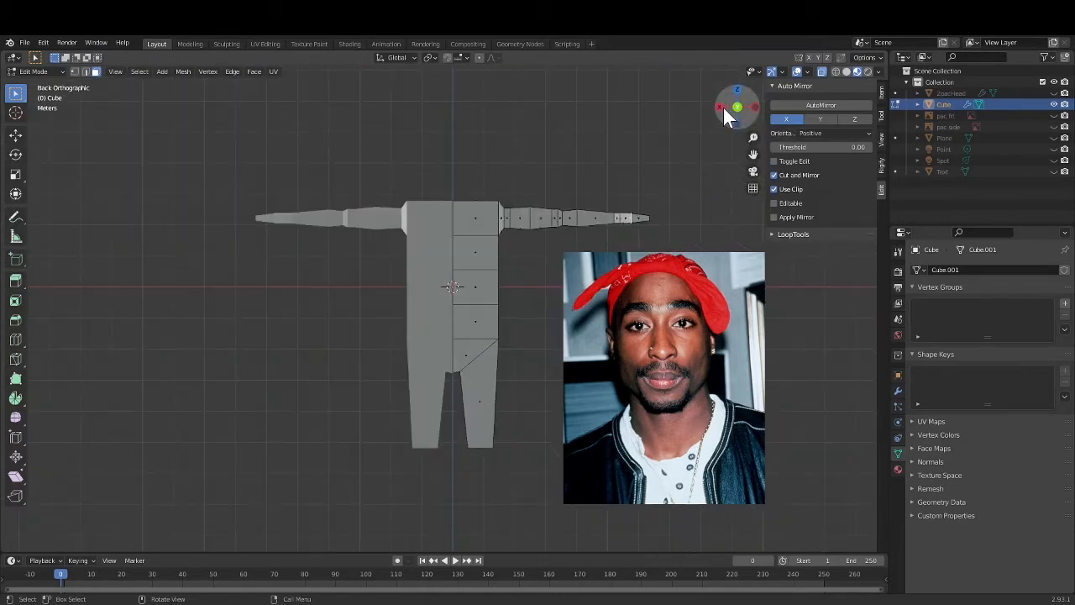
click(738, 89)
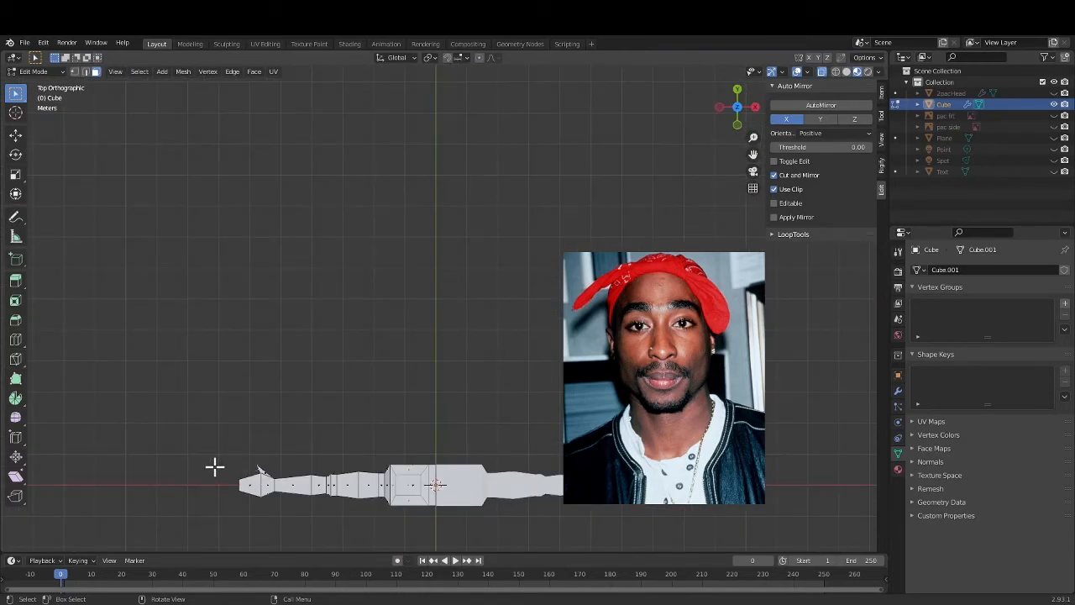
key(g)
key(z)
key(z)
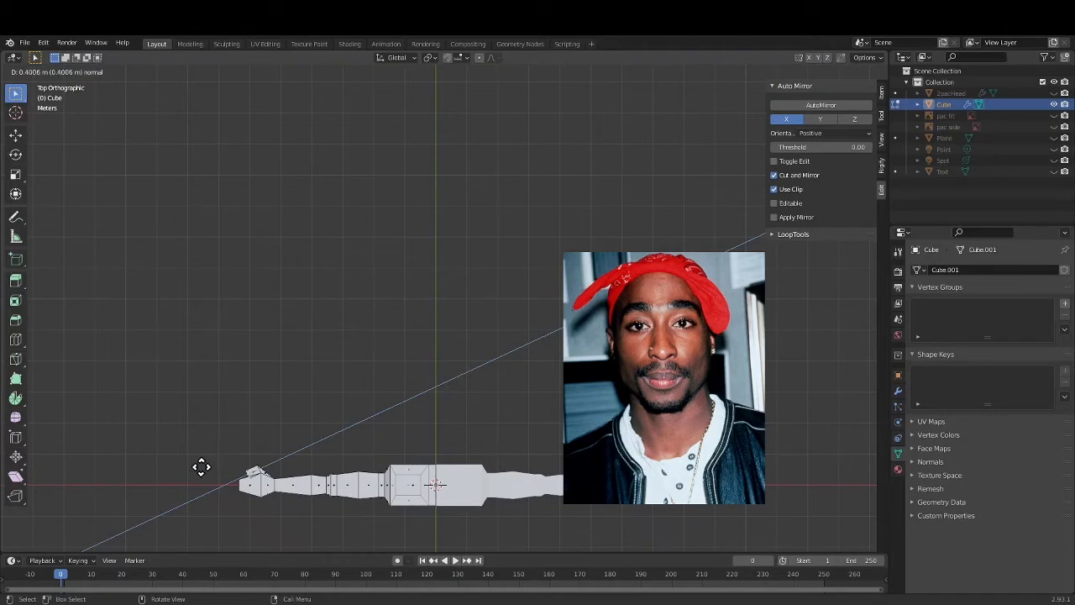
click(201, 467)
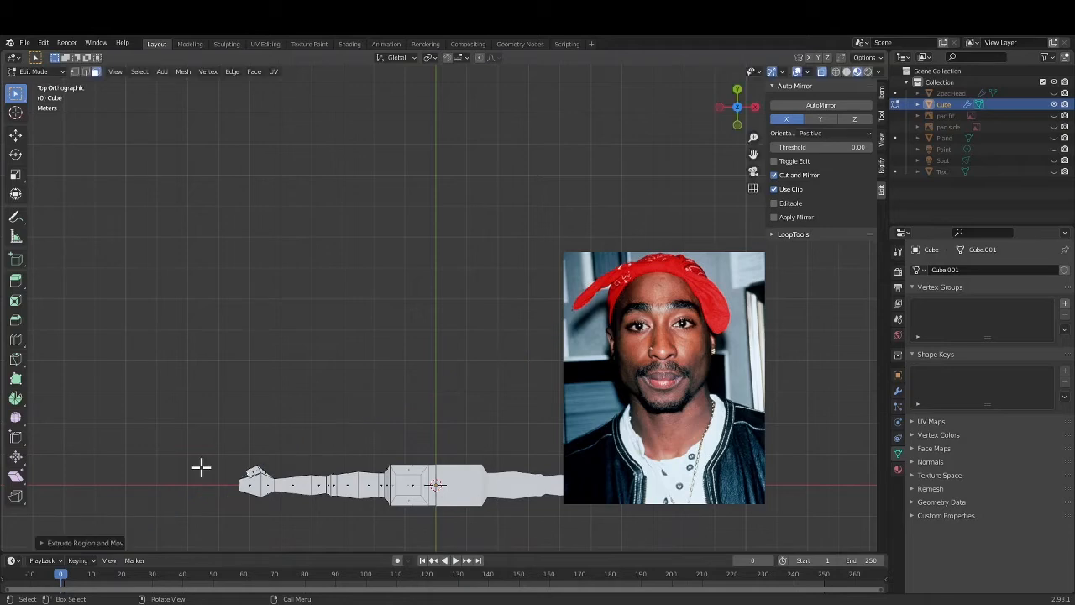
key(g)
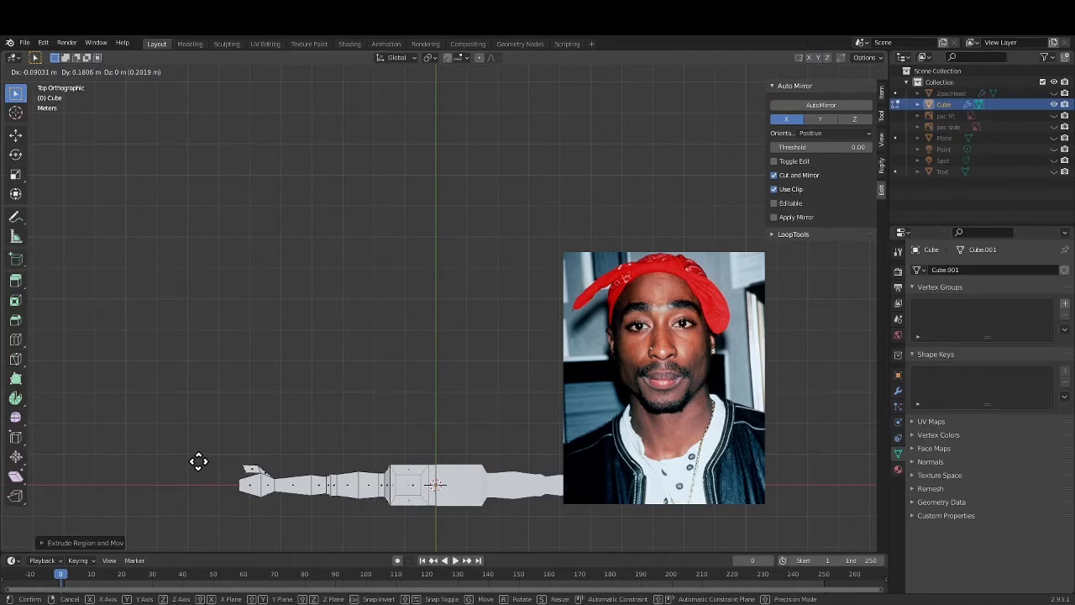
click(199, 462)
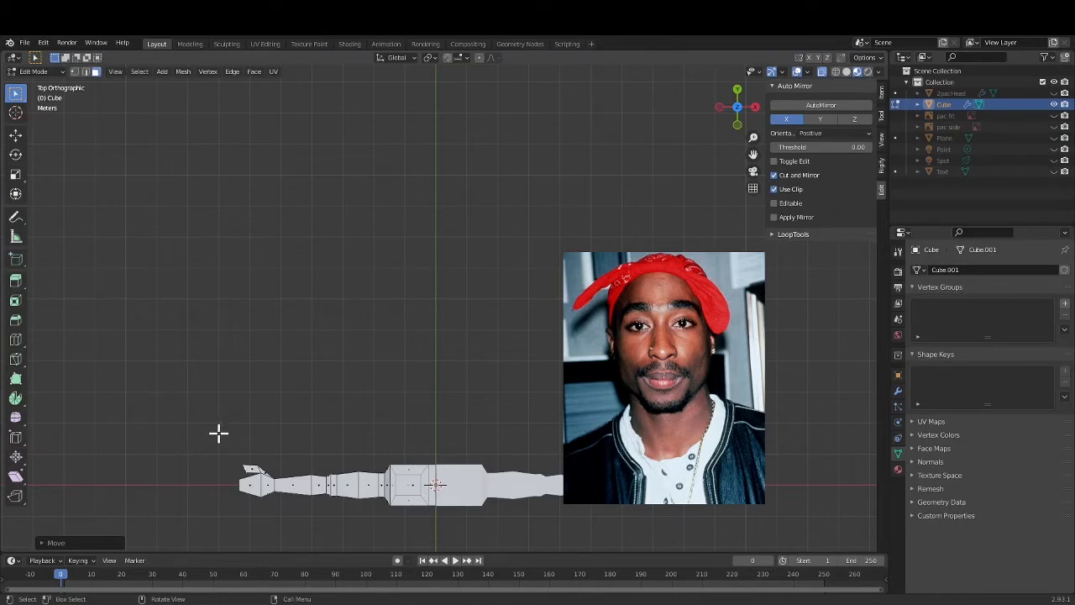
Rotate the thumb tip's end face about 24.9° in top view and scale it to about 0.62.
key(r)
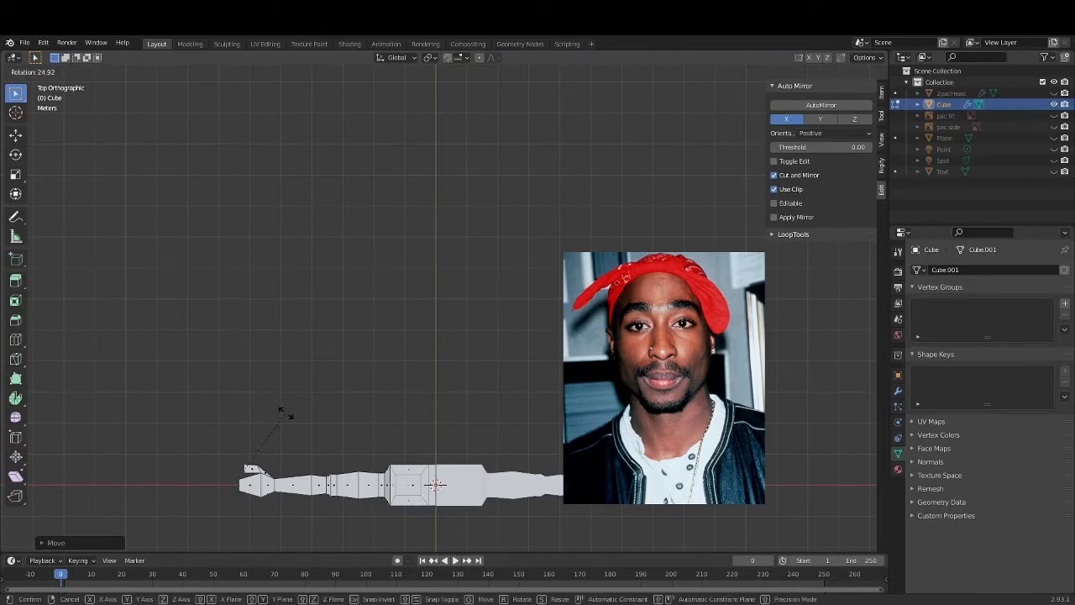
click(285, 413)
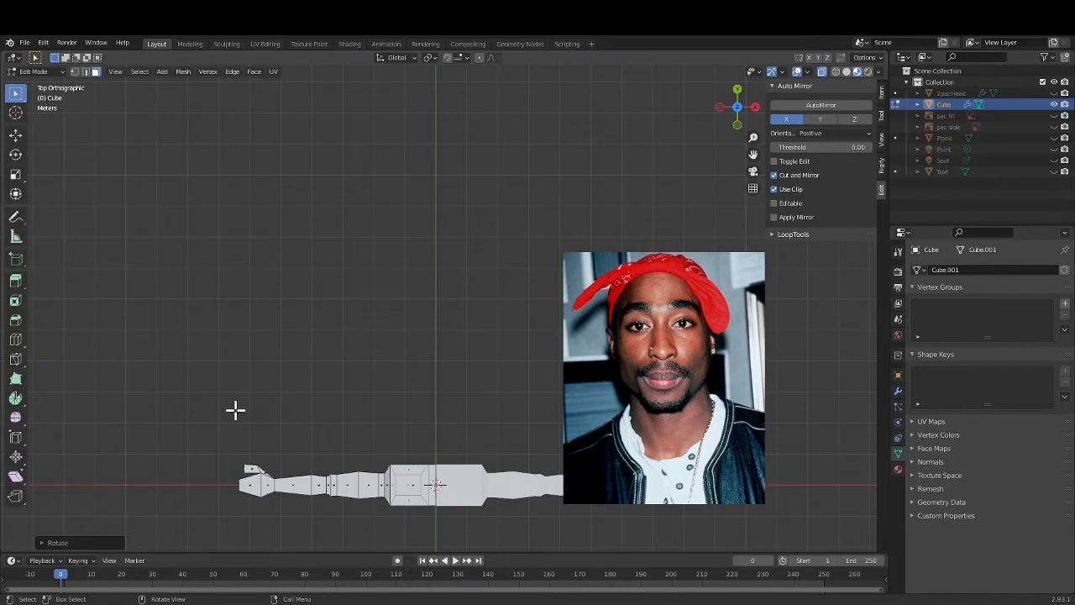
key(s)
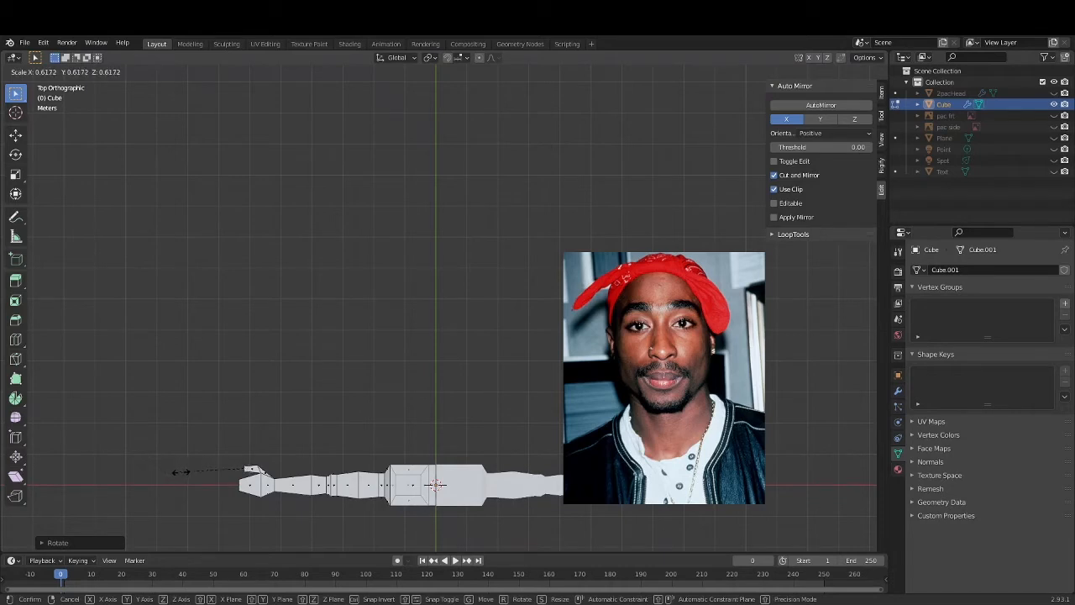
click(178, 473)
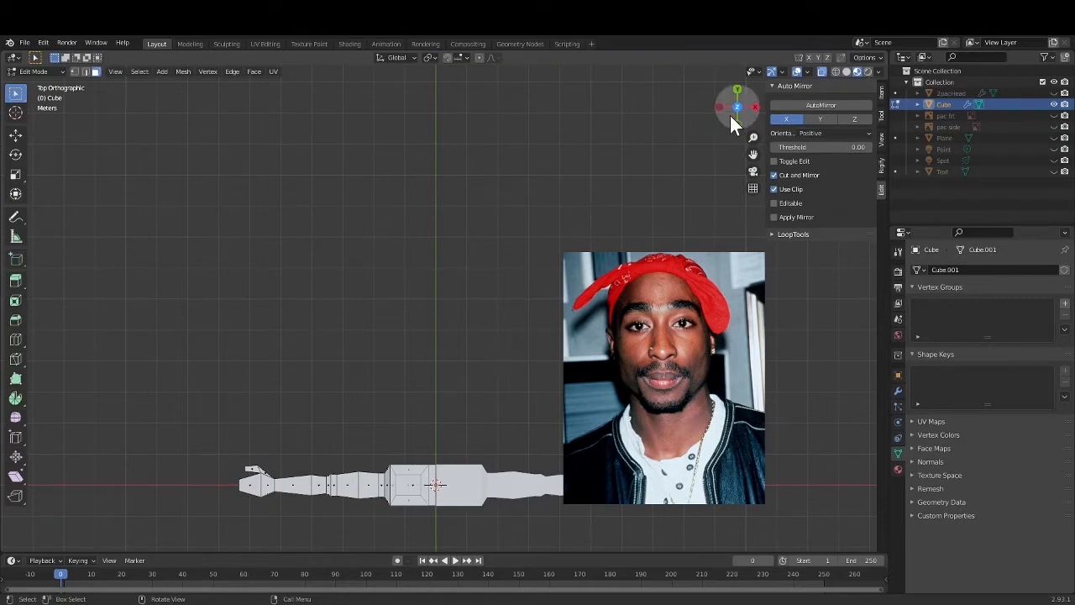
Extrude the bottom face of the leg about 0.3 m downward and scale the new face to about 1.17 in back view.
click(738, 89)
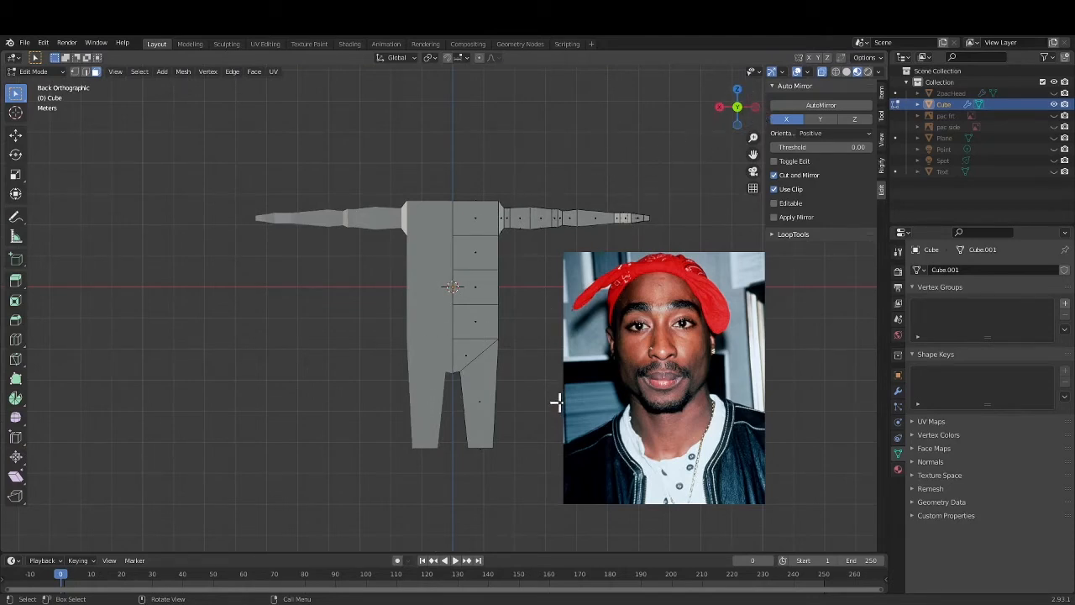
middle_drag(555, 406, 552, 353)
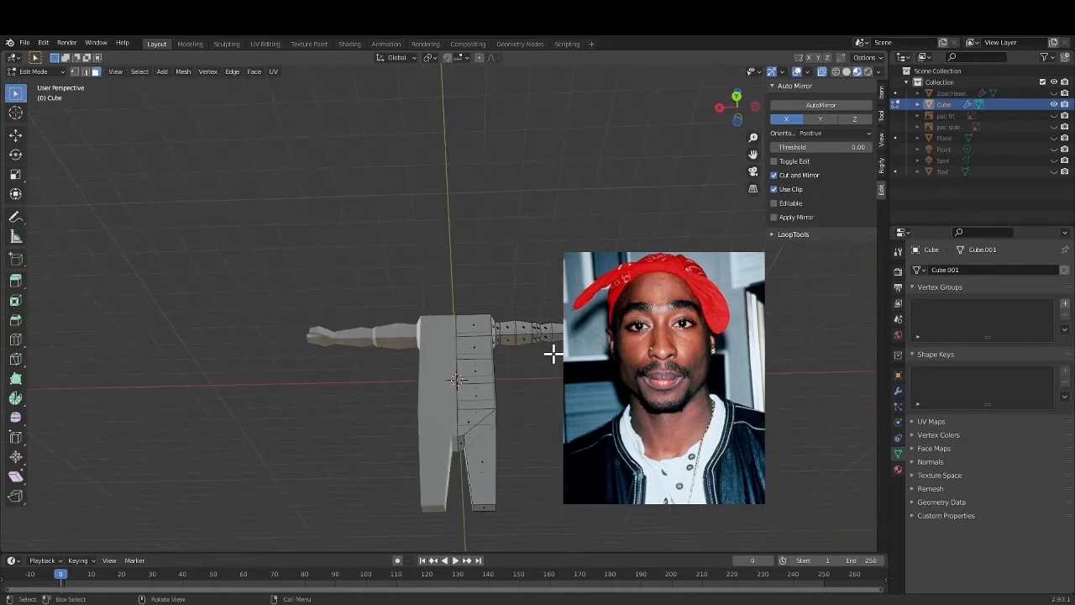
click(485, 508)
scroll(499, 491, down, 1)
scroll(497, 492, down, 1)
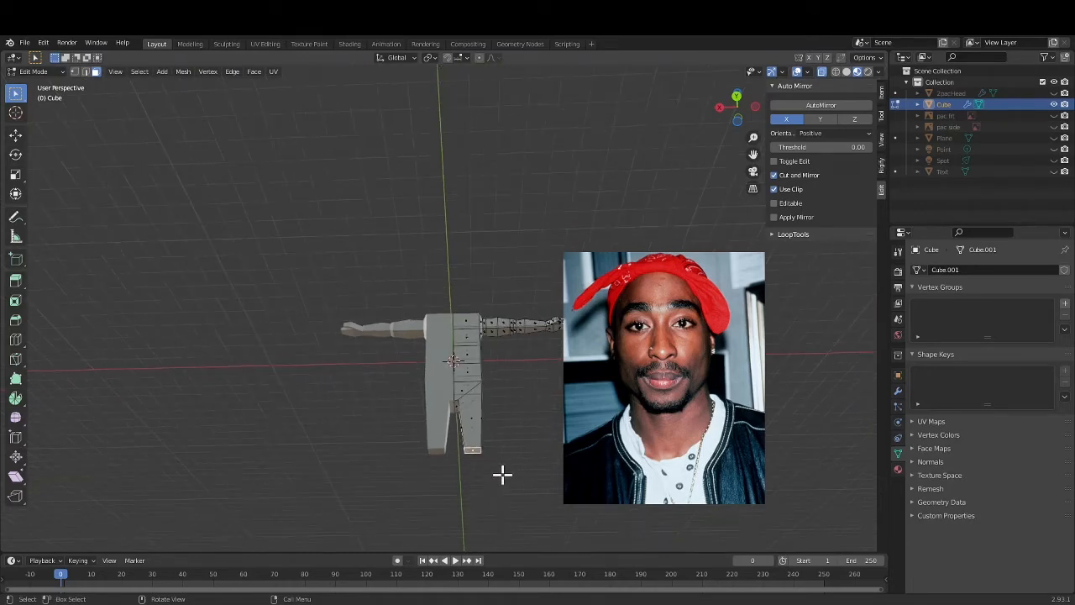
click(737, 96)
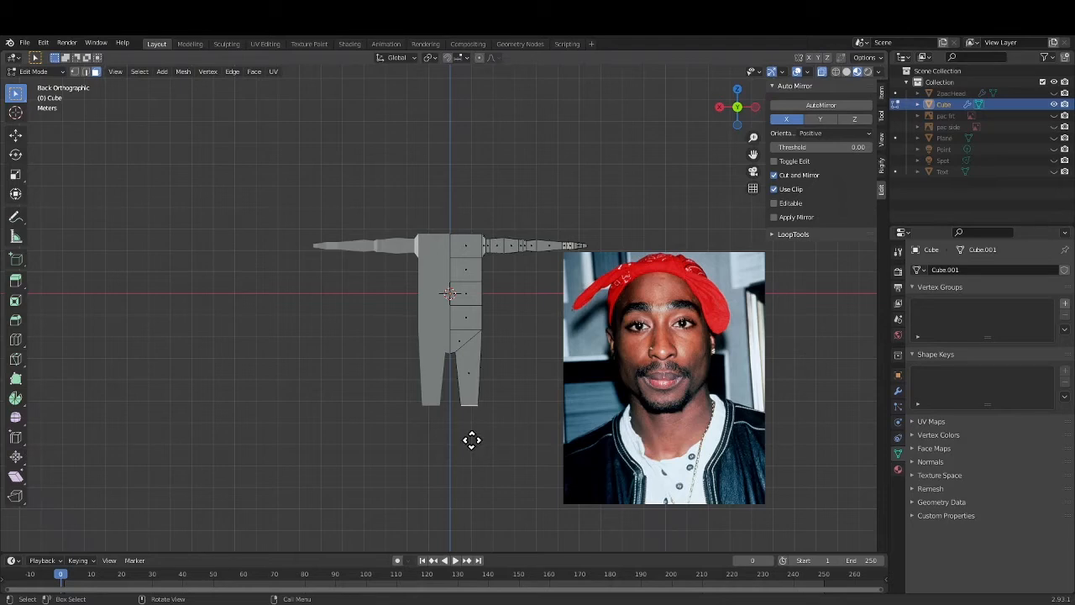
key(e)
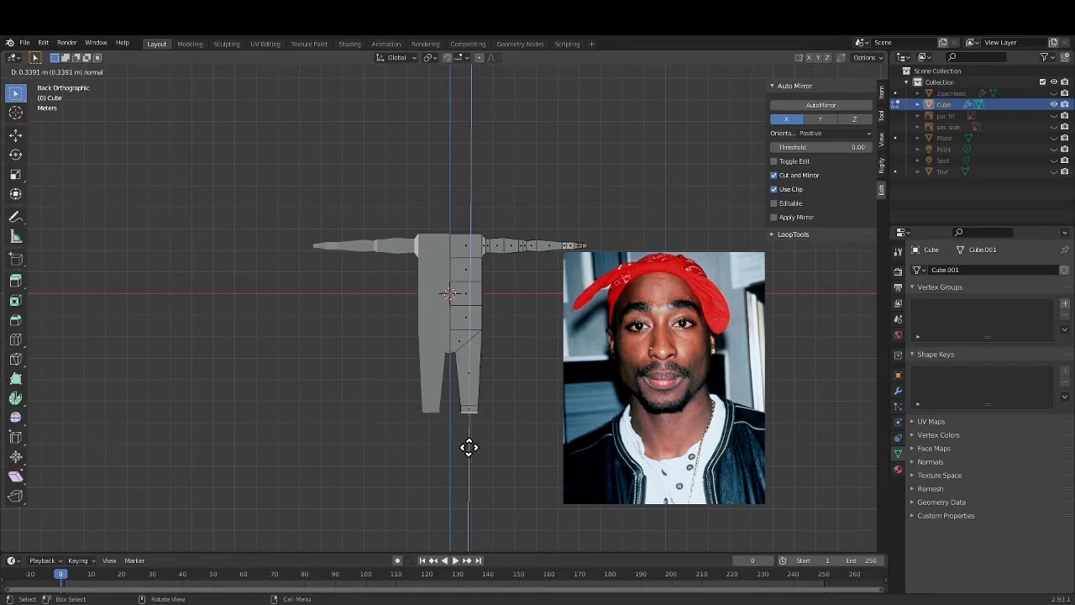
click(468, 446)
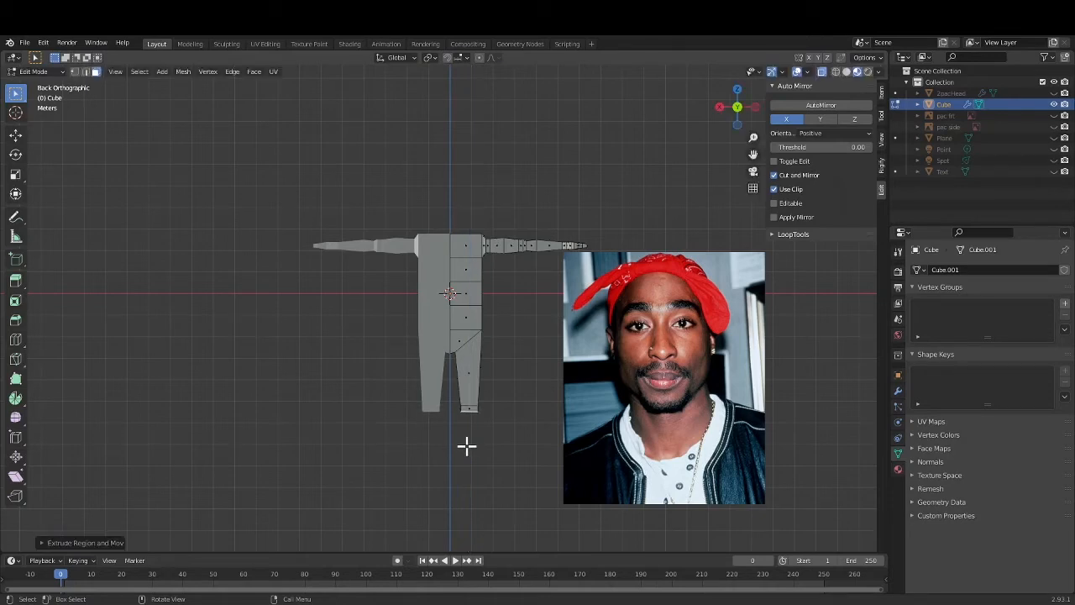
key(s)
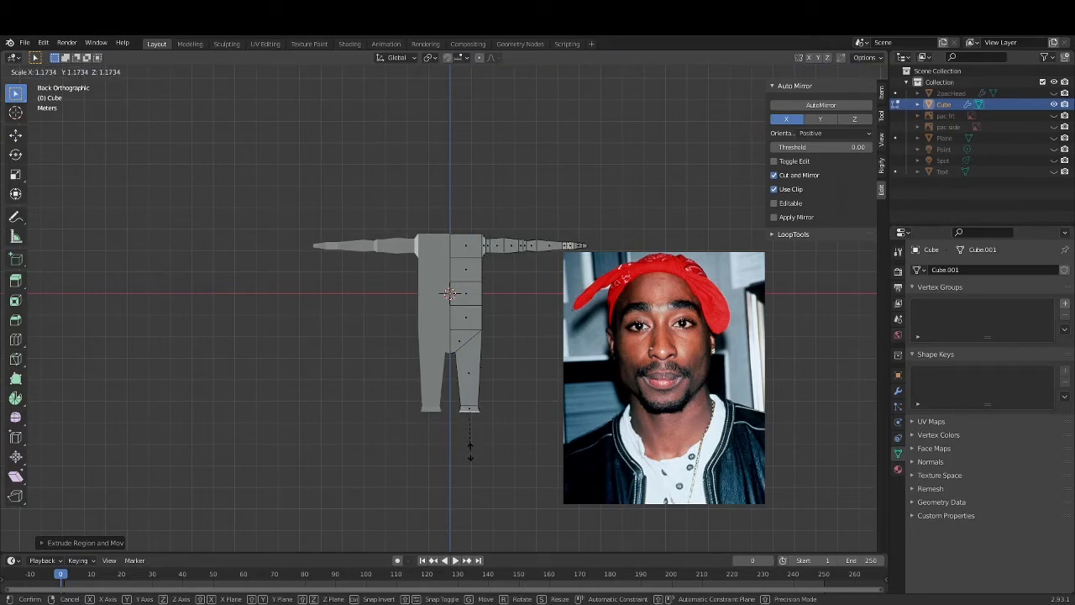
click(471, 453)
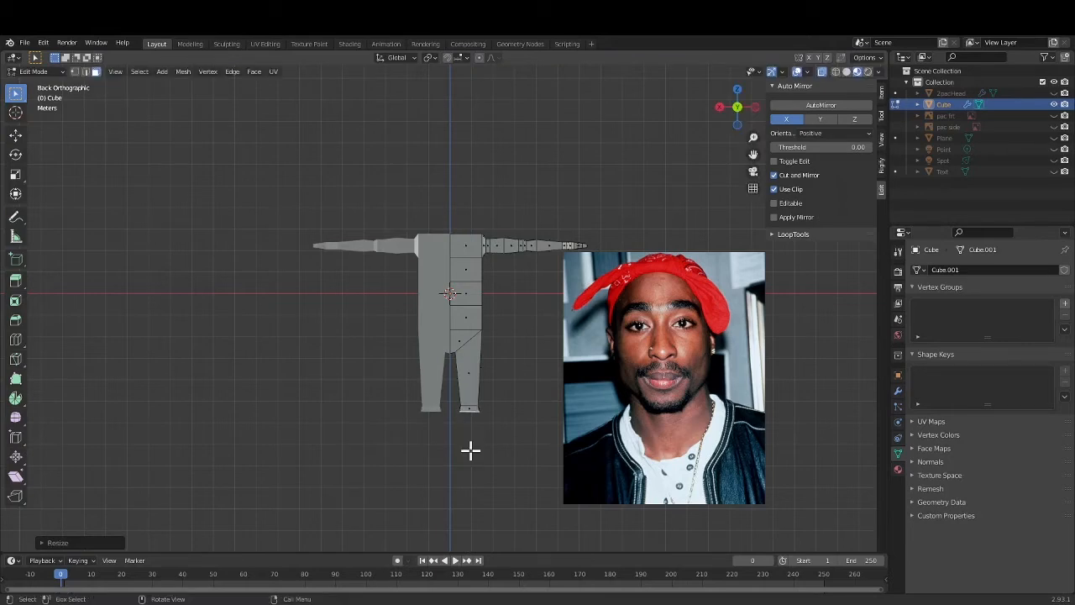
Extrude the knee's bottom face another 0.29 m or so downward and scale its end to about 0.87.
key(g)
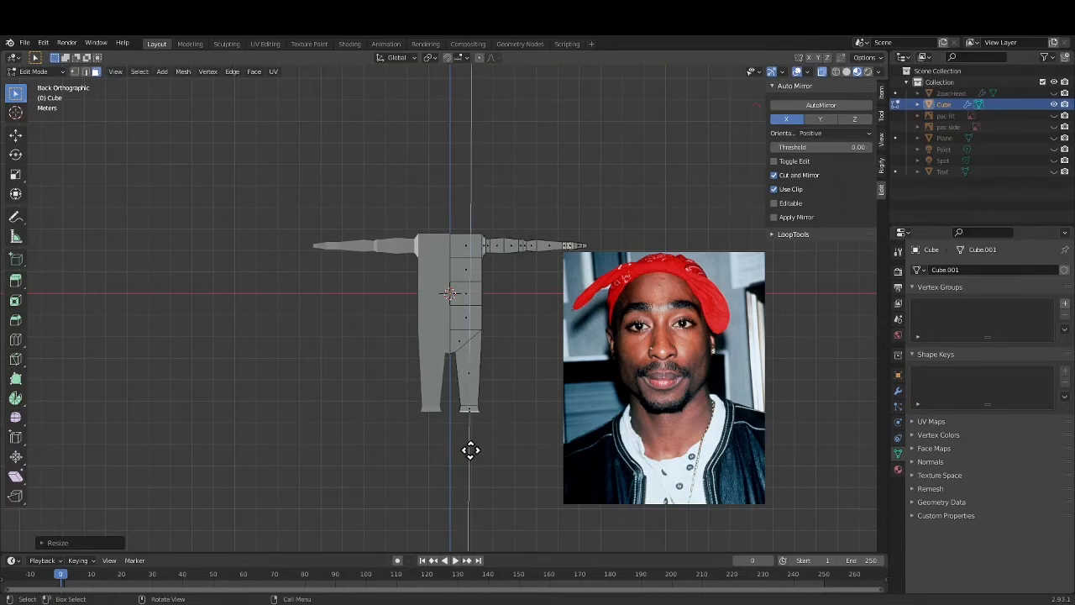
key(z)
key(z)
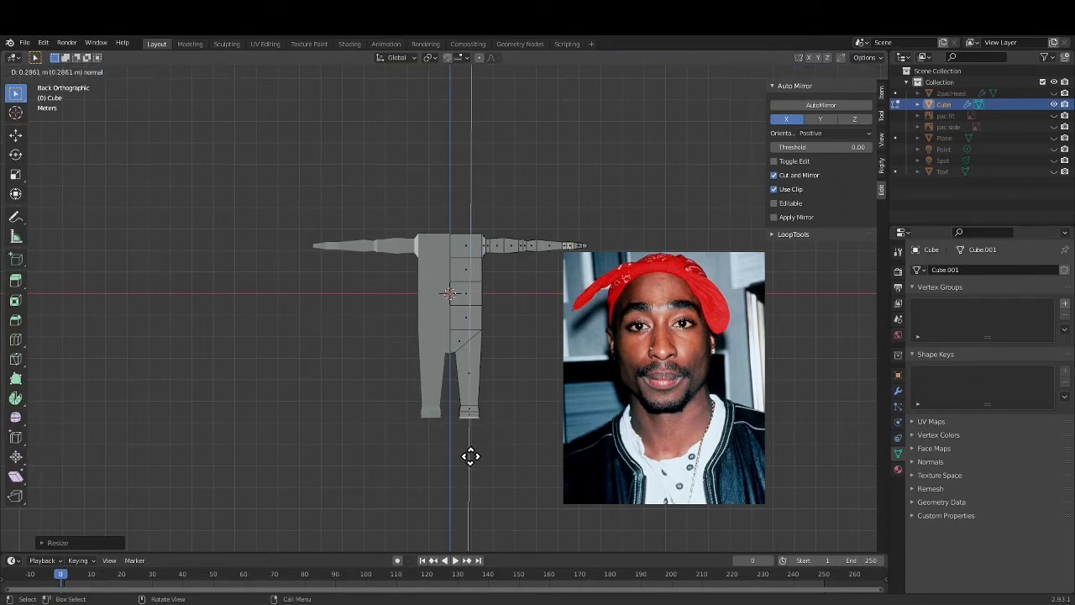
click(471, 456)
key(s)
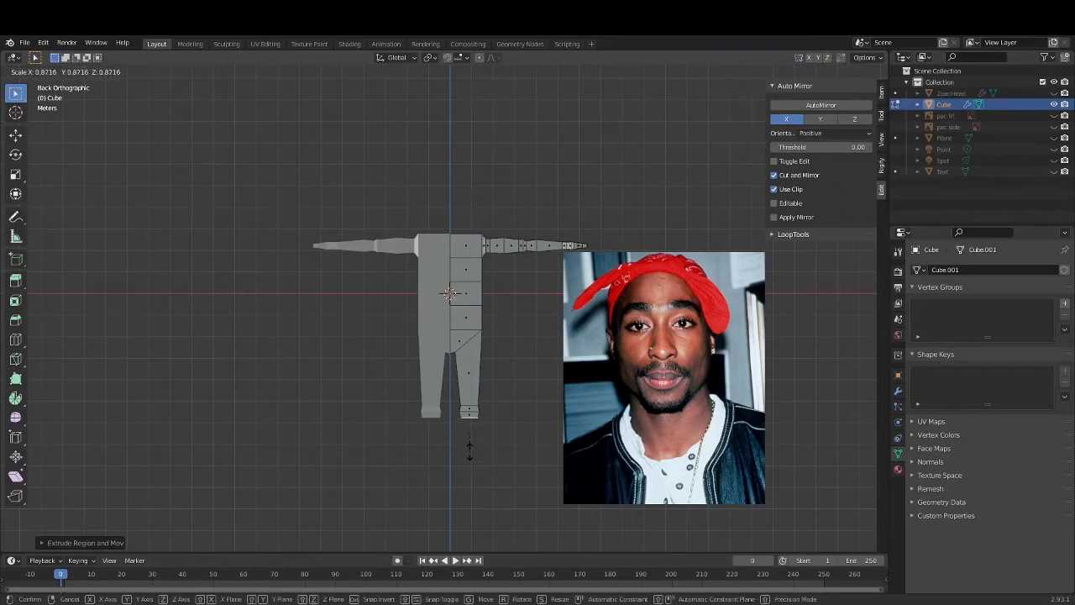
click(469, 451)
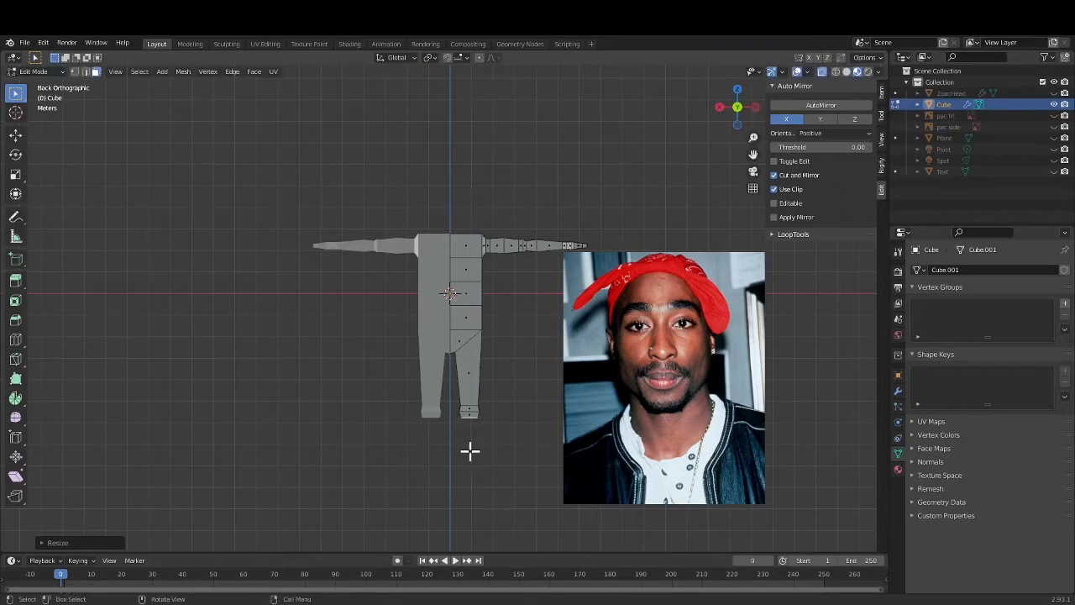
Extrude the face below the knee about 0.68 m downward and scale it to about 1.16 to form the calf.
key(e)
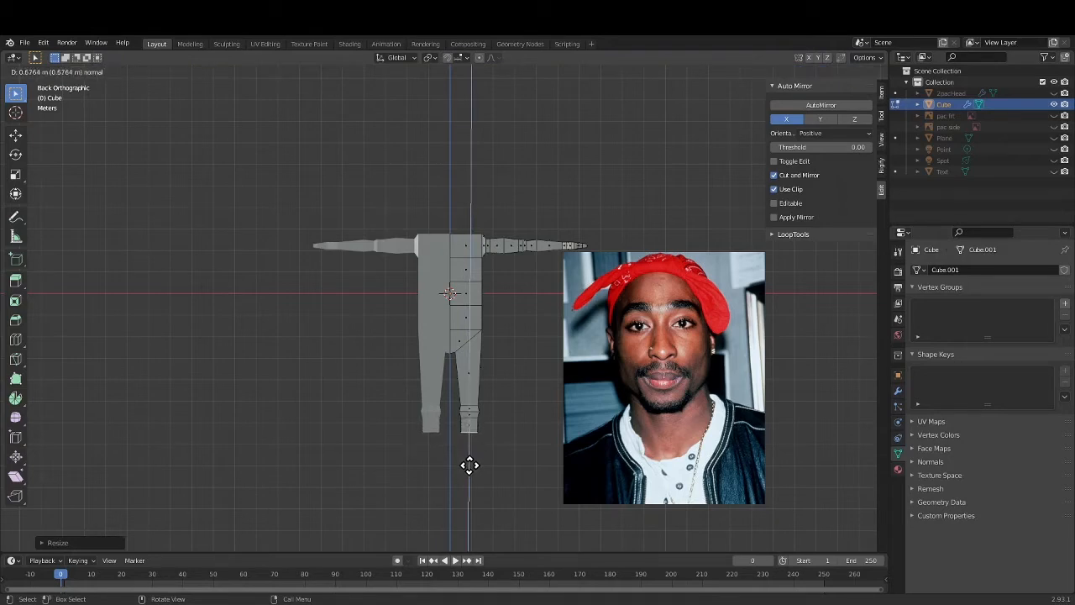
click(469, 466)
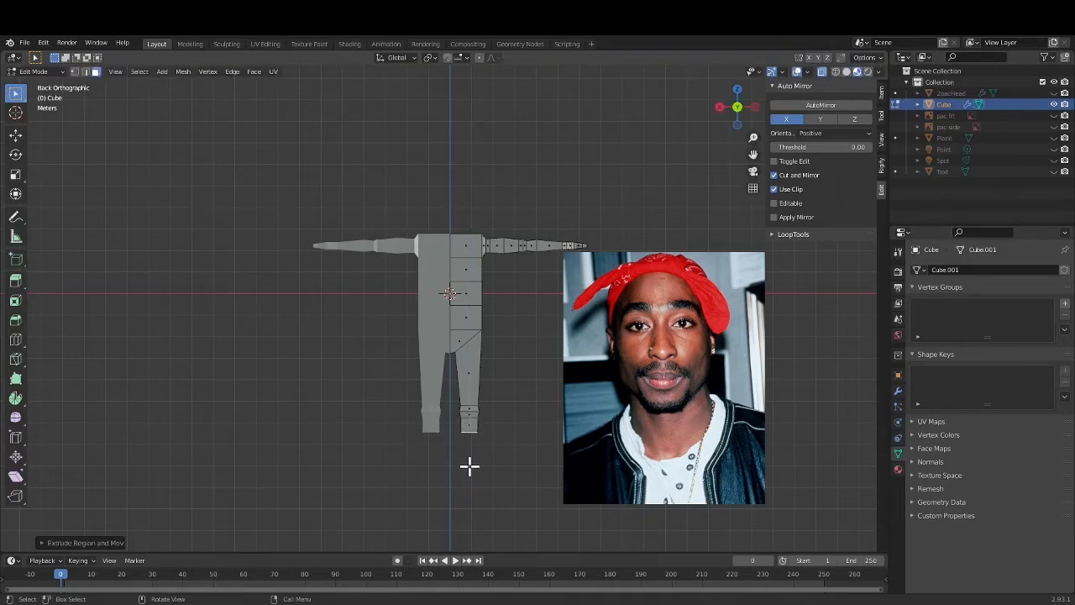
key(s)
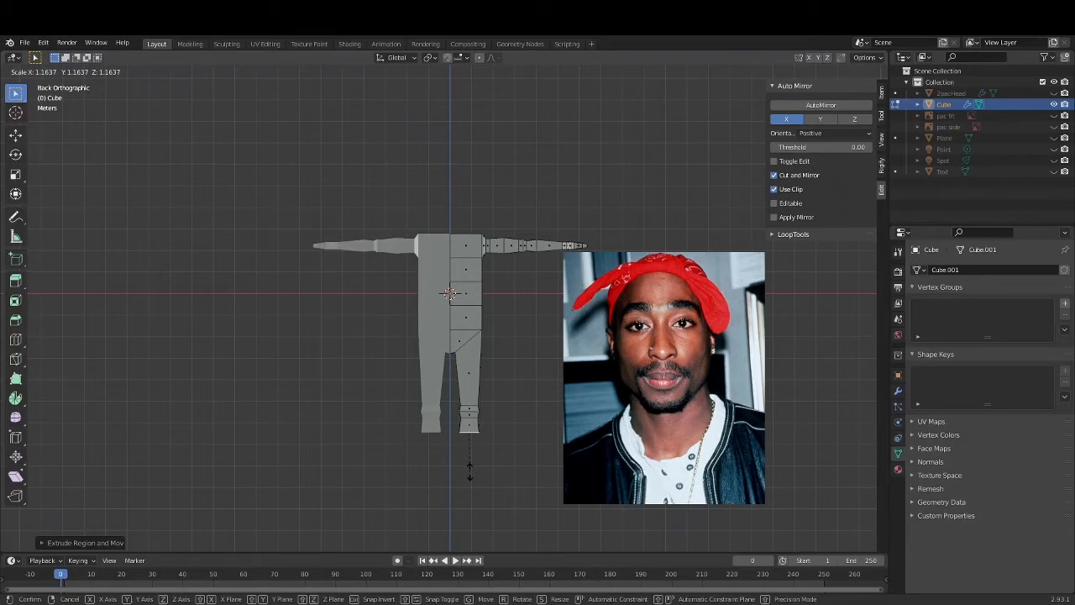
click(470, 471)
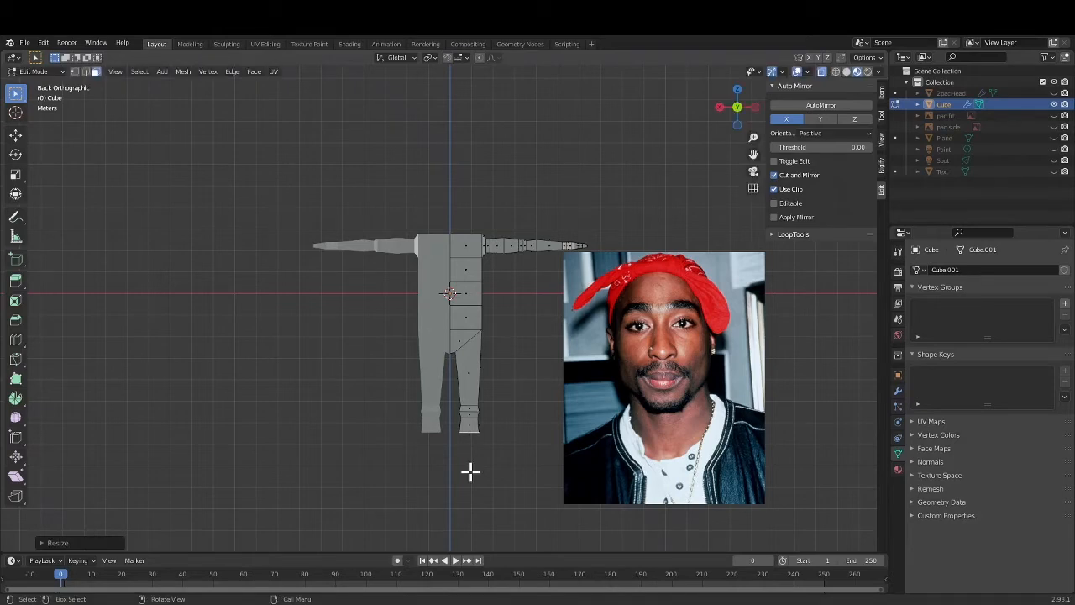
Extrude the calf's bottom face about 3.12 m downward and scale its end to about 0.59 to taper the shin.
key(e)
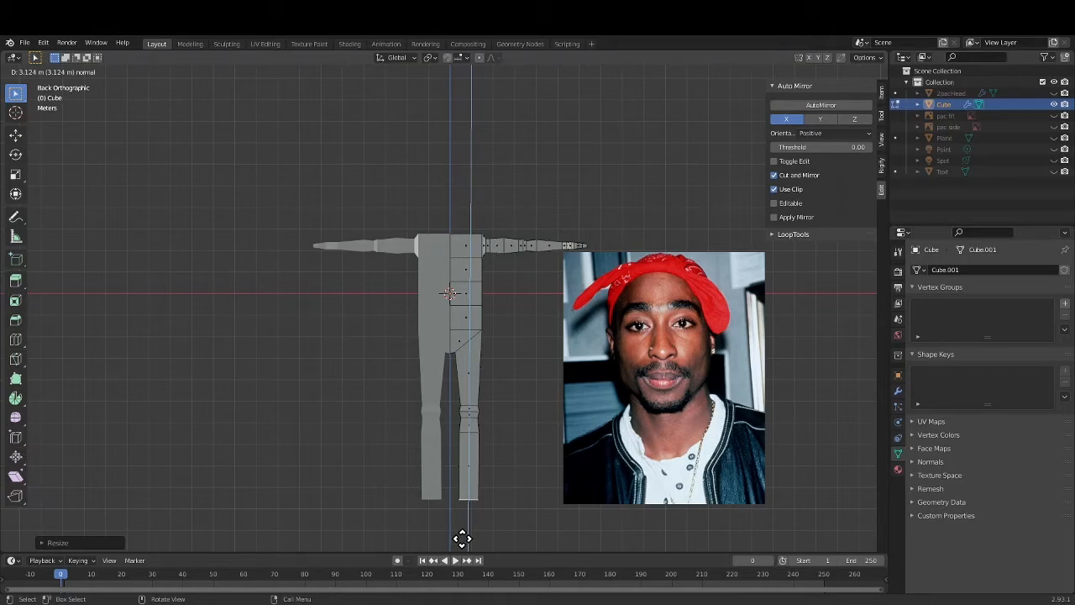
click(462, 538)
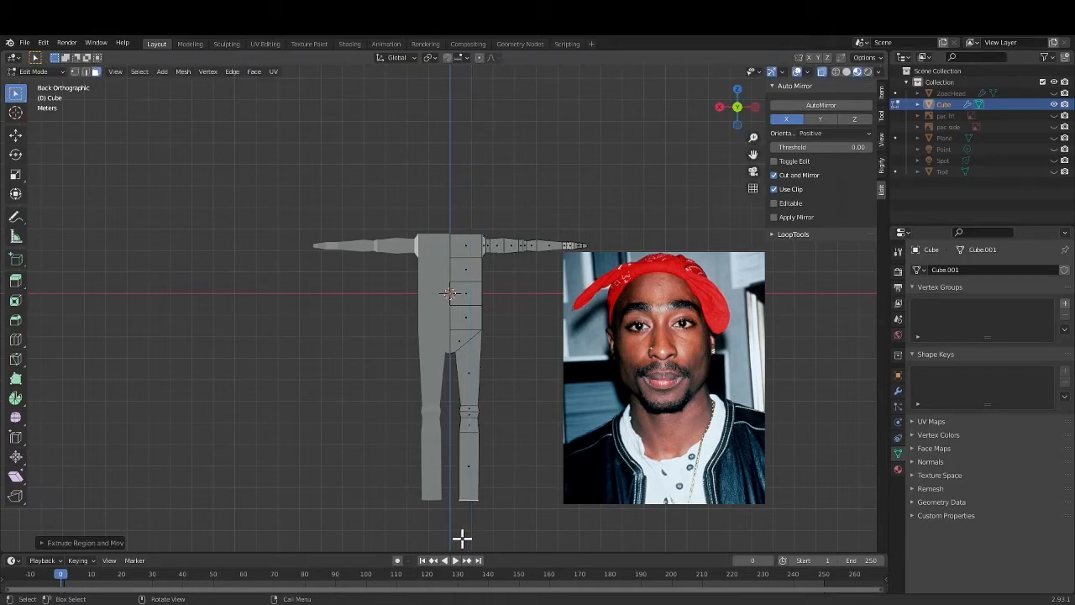
key(s)
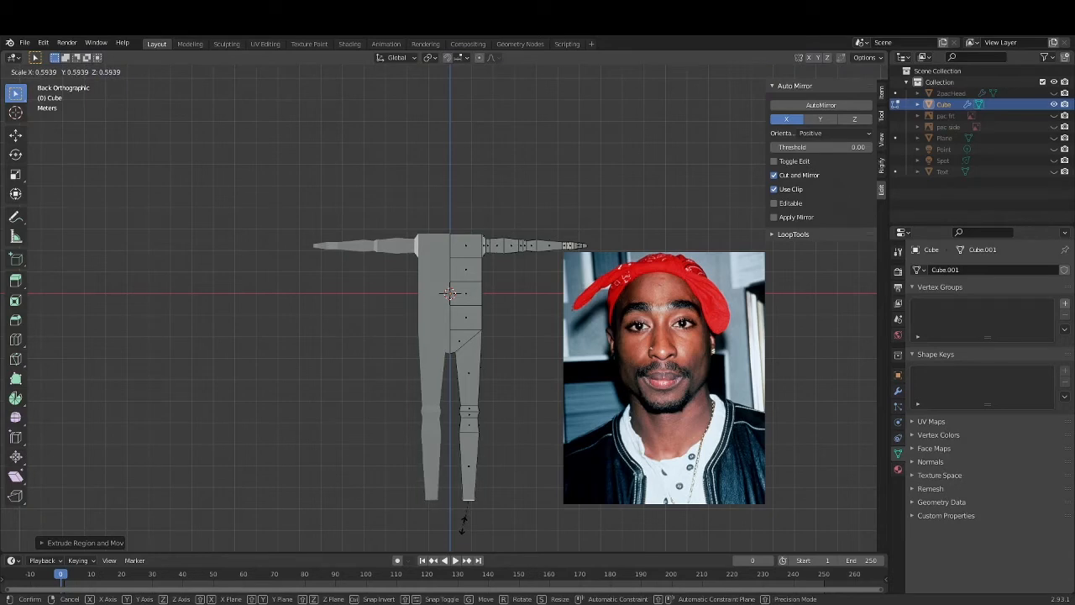
click(463, 521)
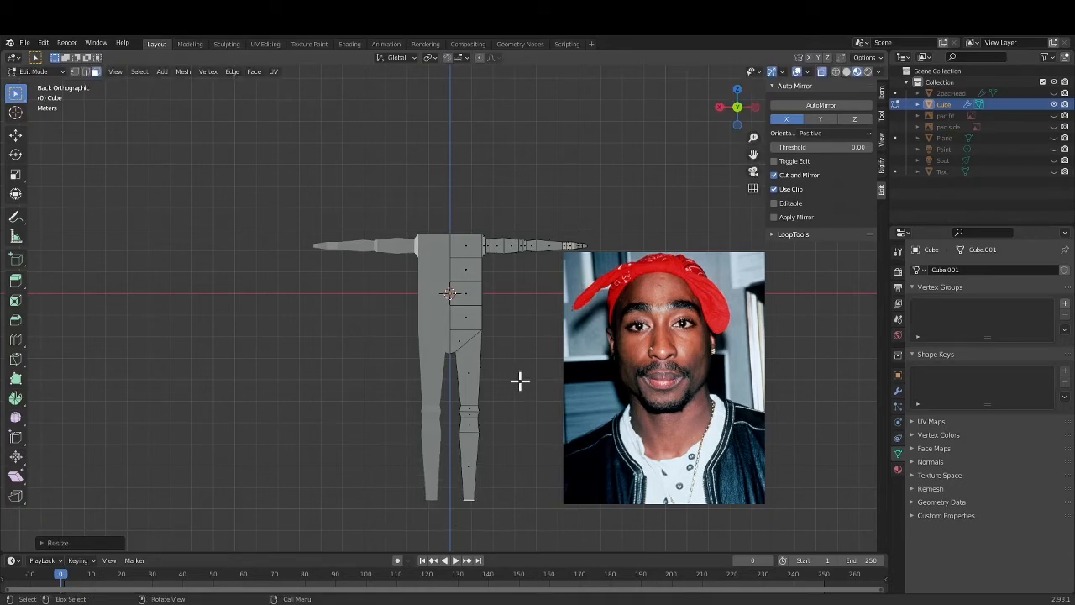
Extrude the bottom face of the shin about 0.34 m downward and scale its end to about 1.62 to form the ankle.
middle_drag(540, 336, 554, 348)
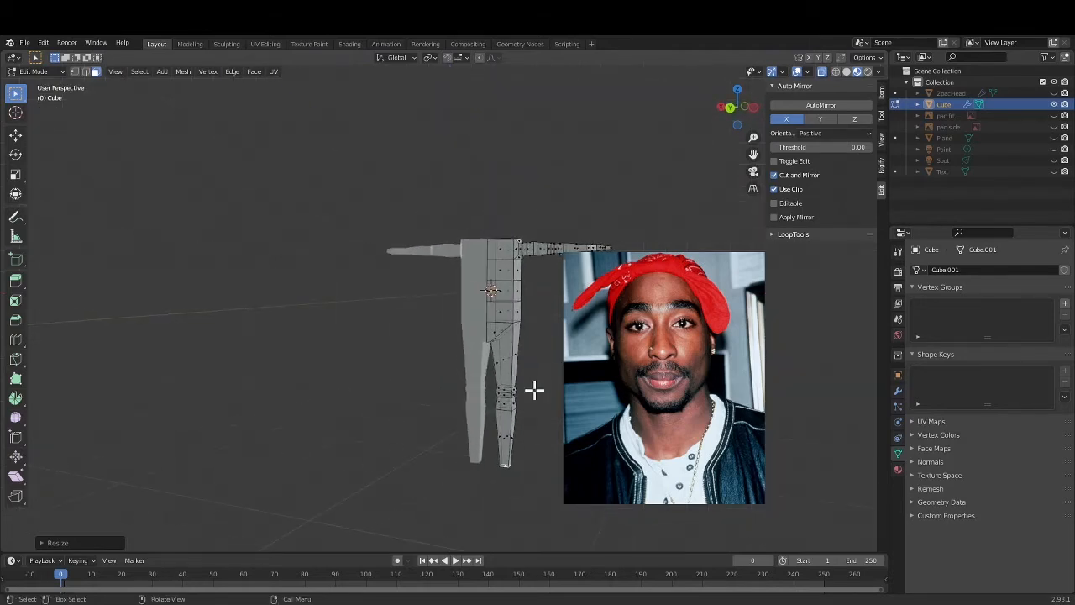
click(729, 108)
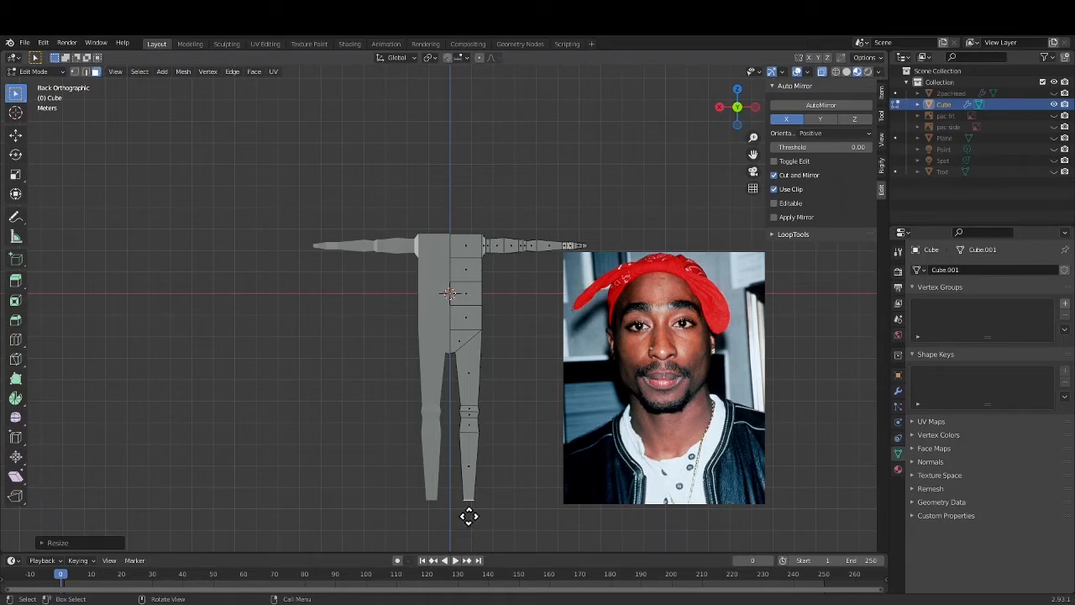
key(e)
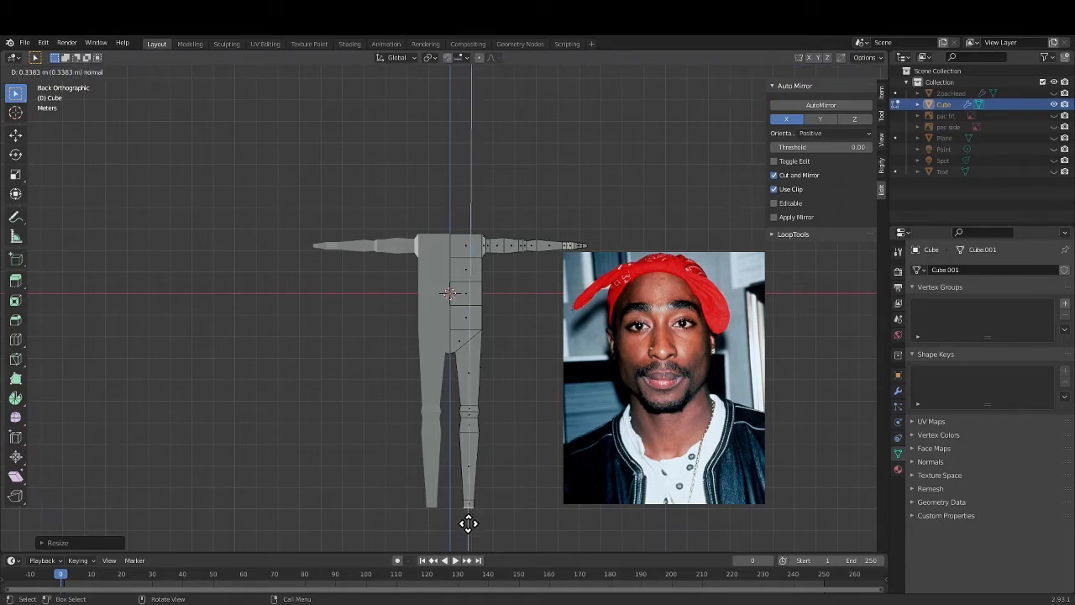
click(468, 524)
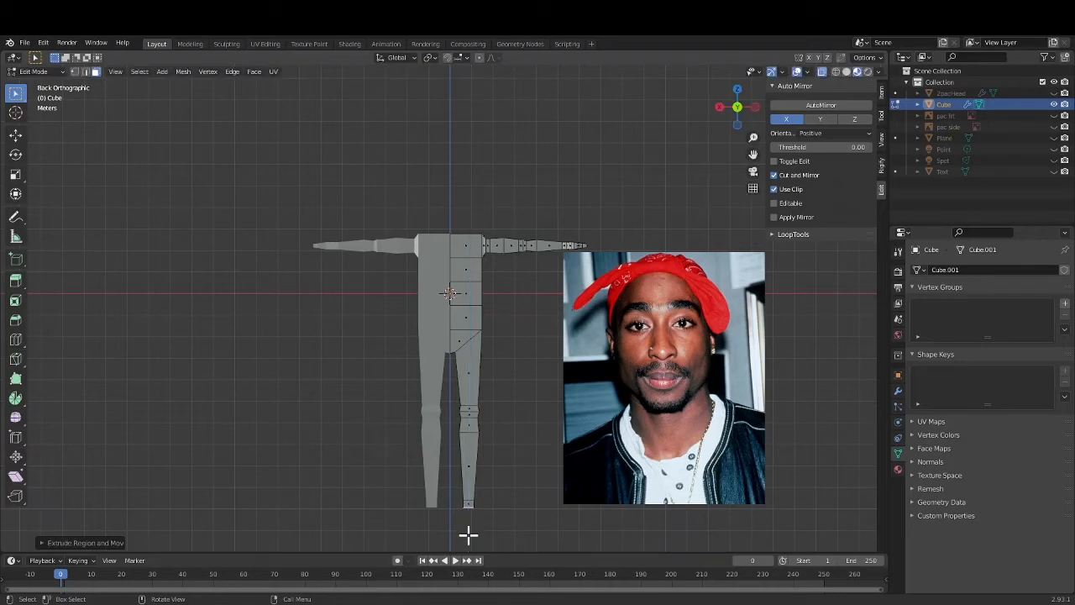
key(s)
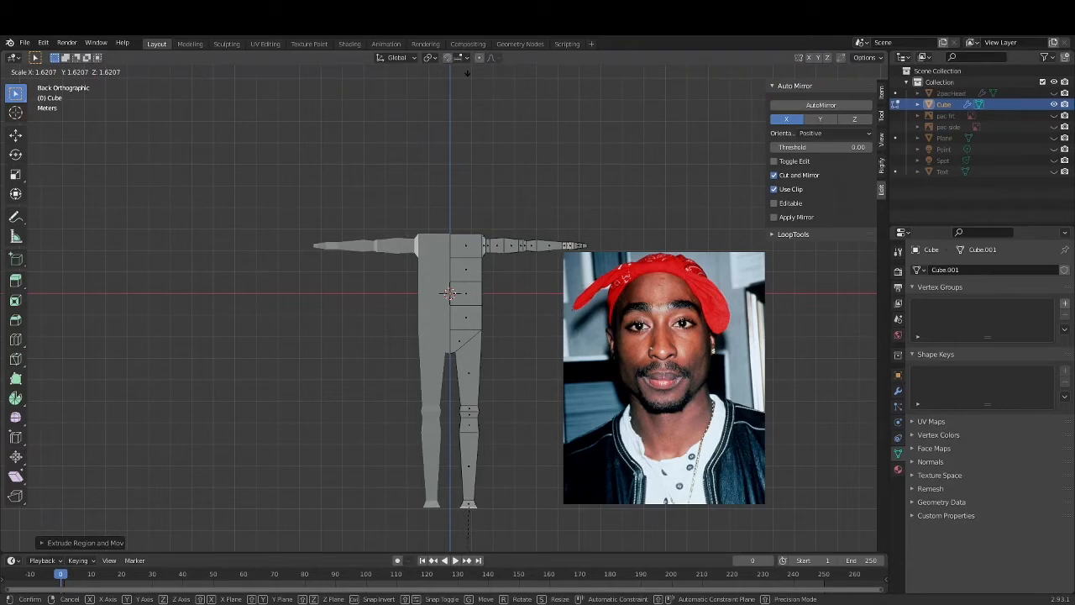
click(467, 67)
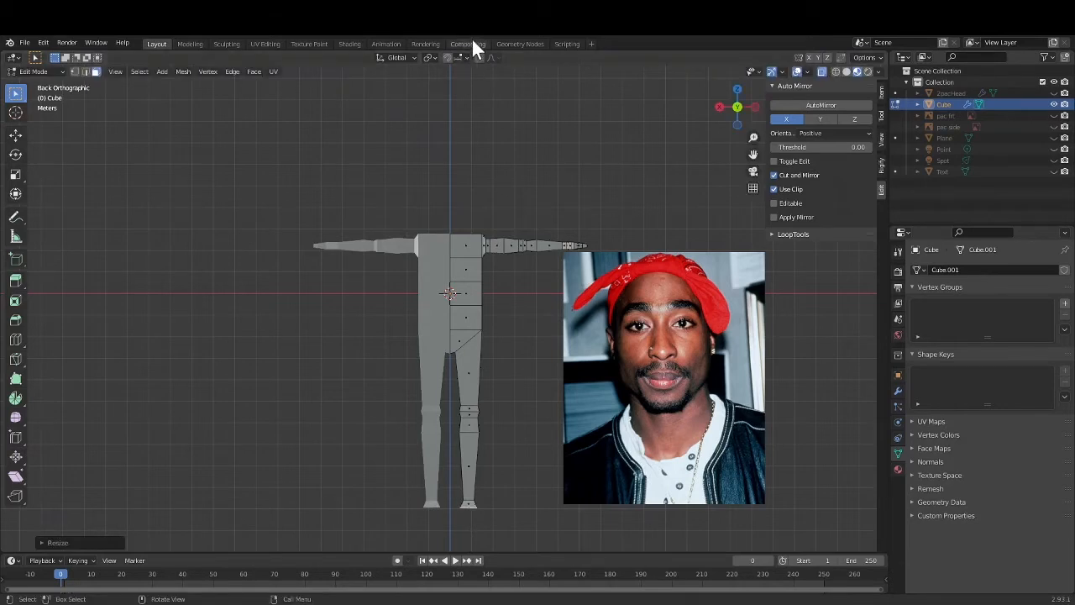
Extrude the ankle's bottom face about 0.6 m downward in right view to form the heel block.
click(720, 107)
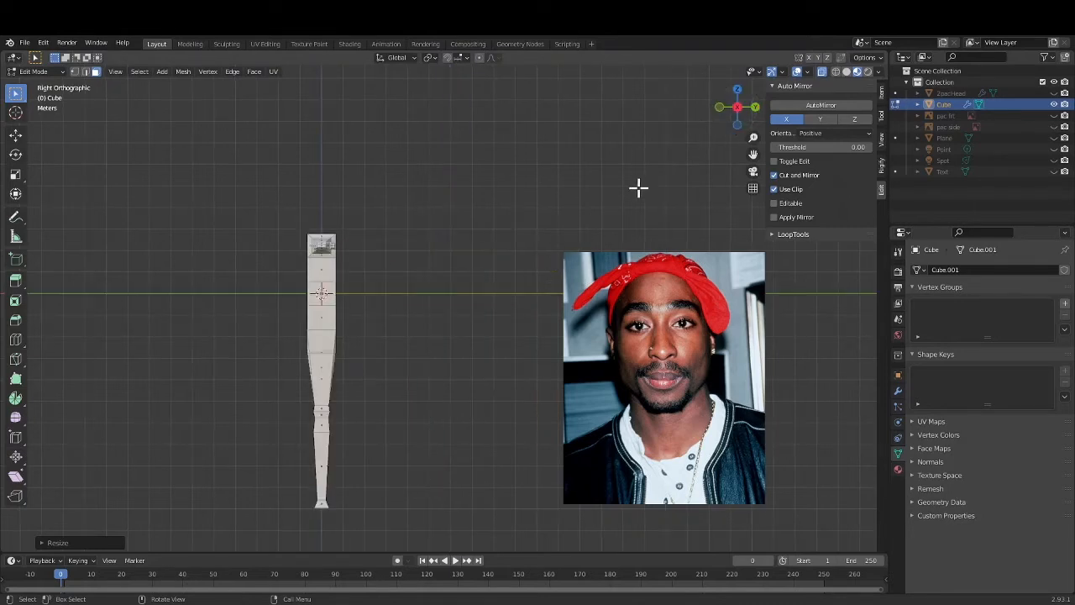
middle_drag(602, 224, 591, 225)
click(731, 107)
key(e)
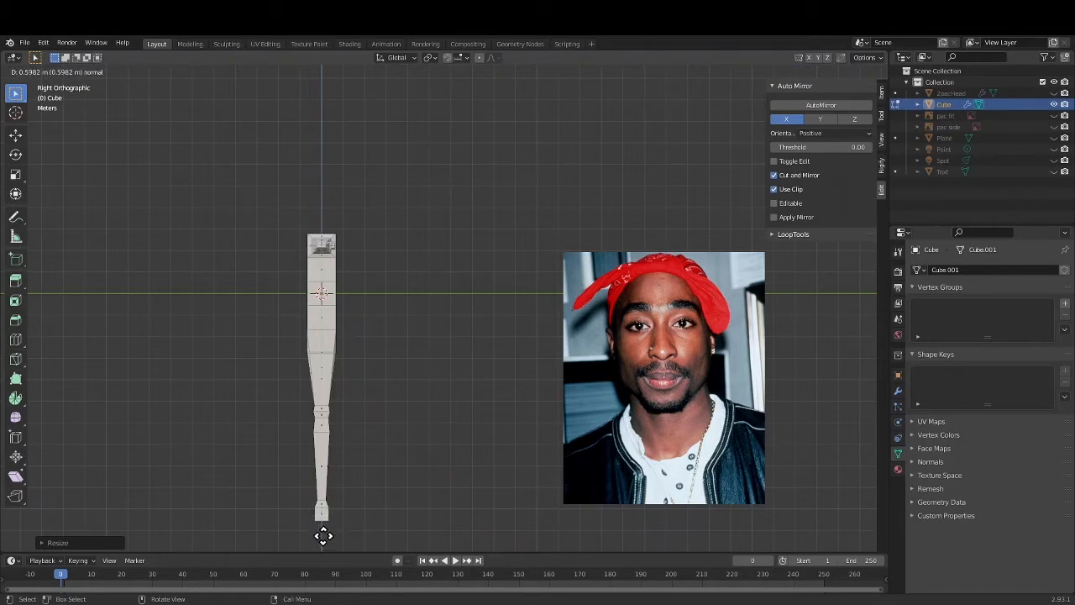
click(323, 536)
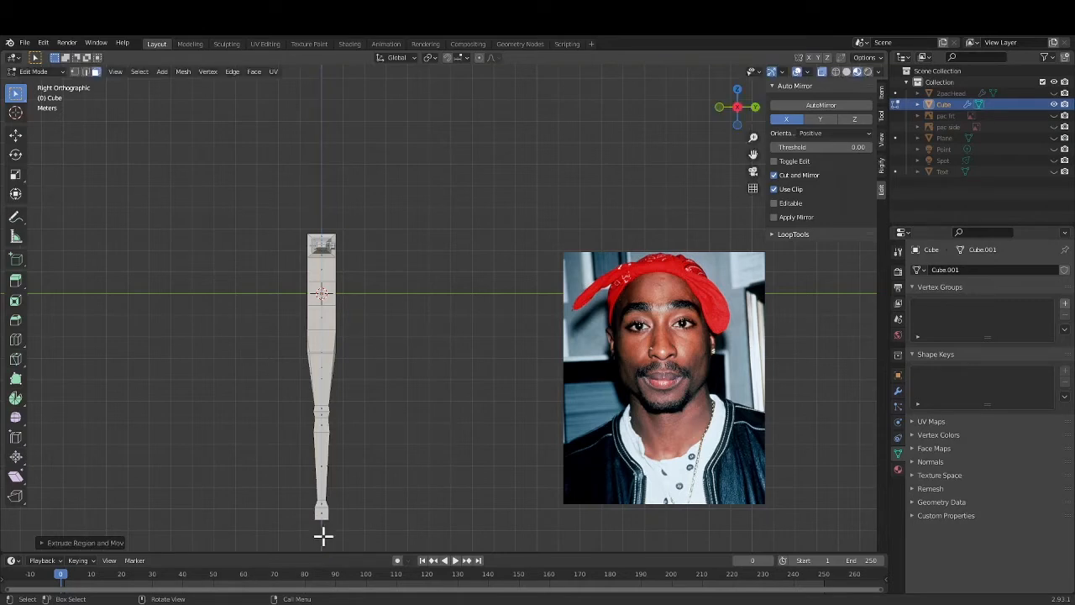
key(g)
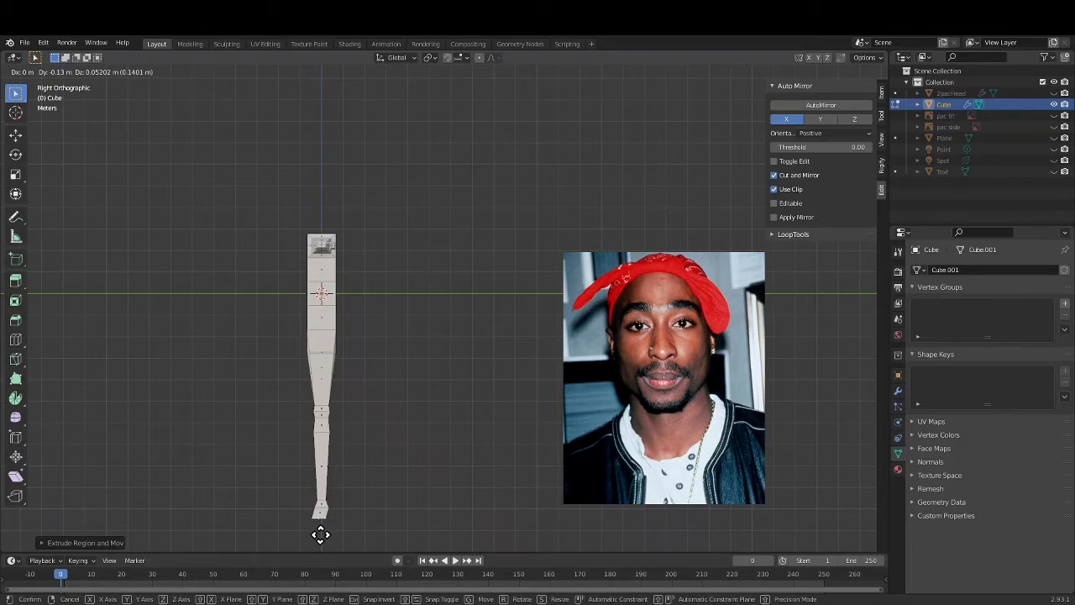
click(320, 534)
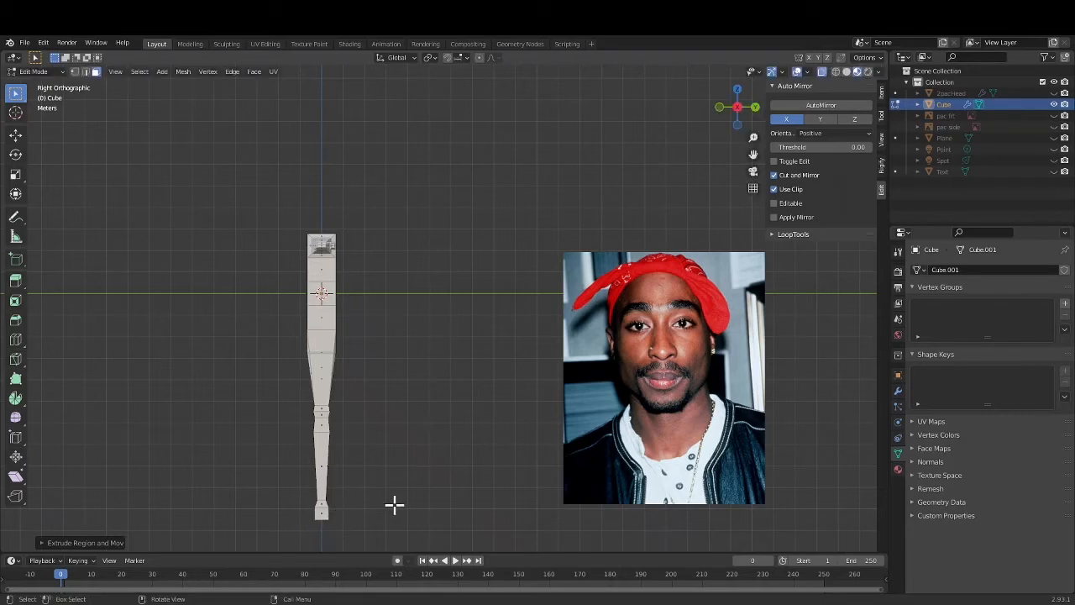
Extrude the heel block's front face forward about 0.62 m, and again about 0.65 m, to form the foot.
middle_drag(482, 499, 459, 496)
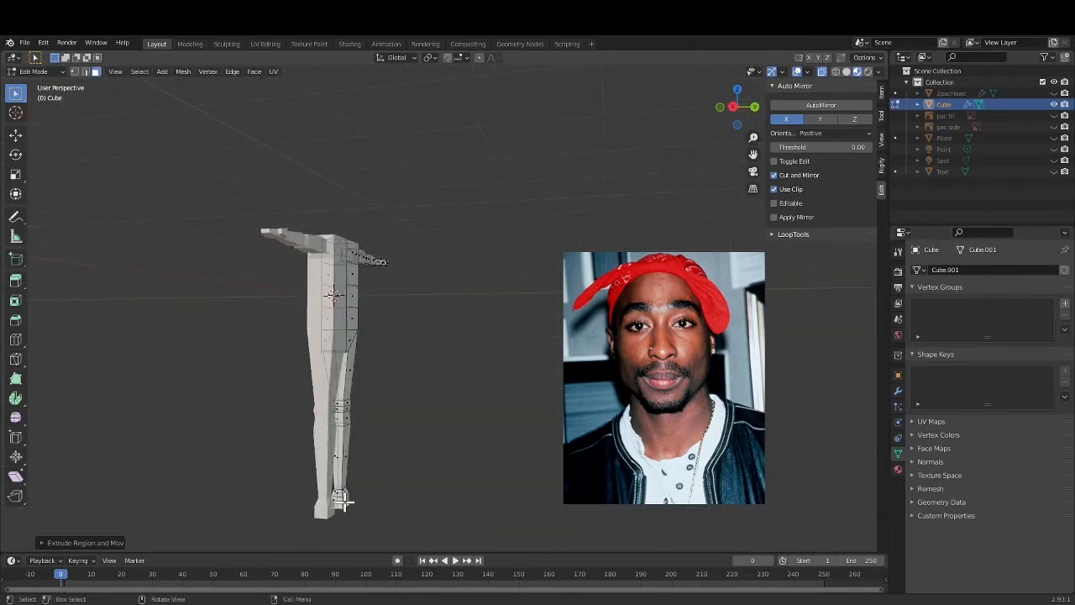
click(732, 106)
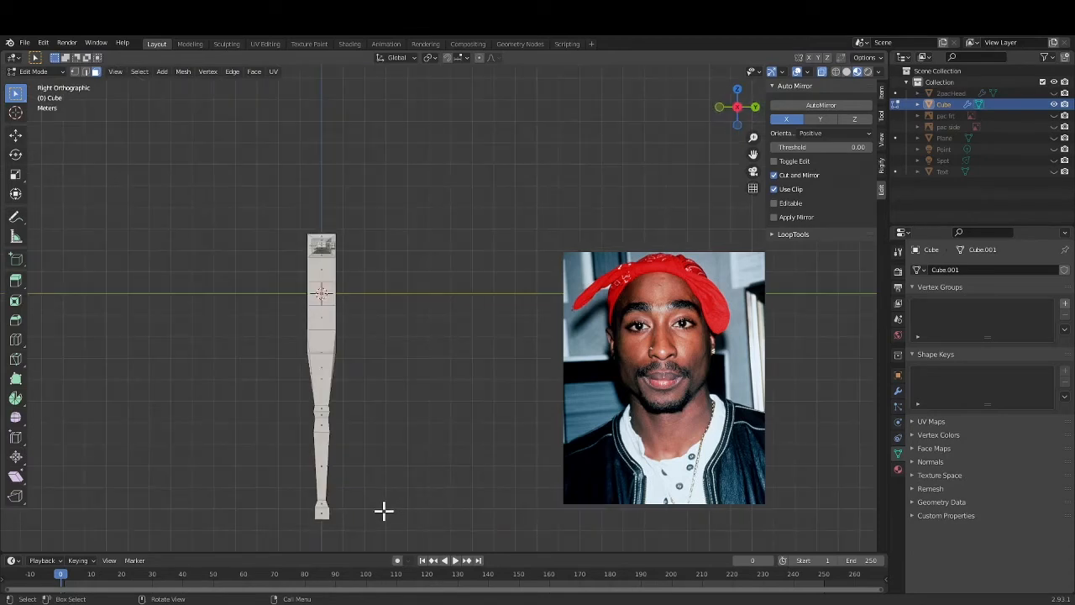
key(e)
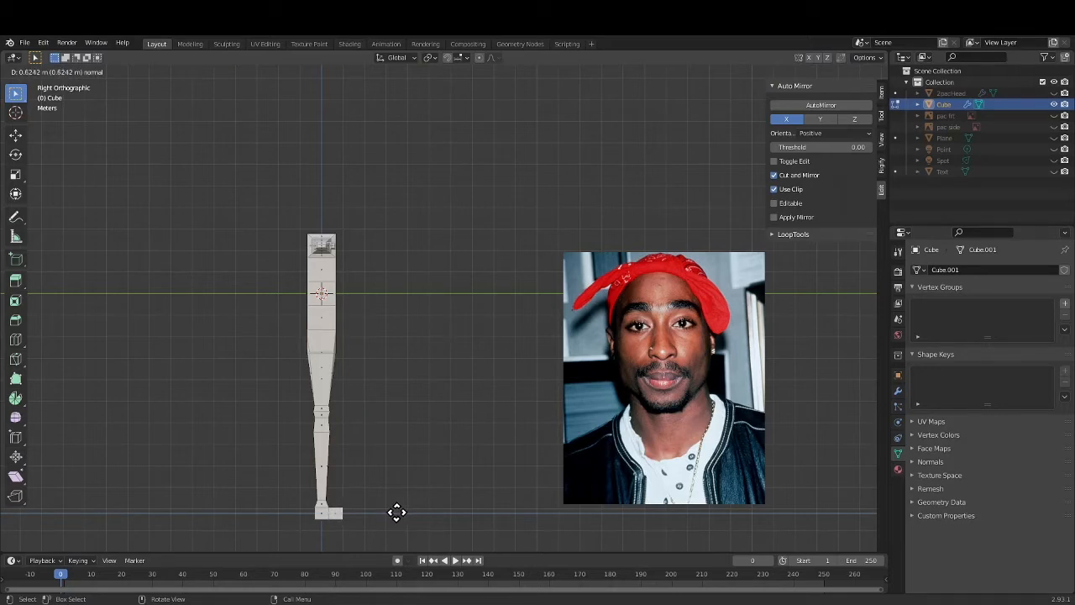
click(397, 511)
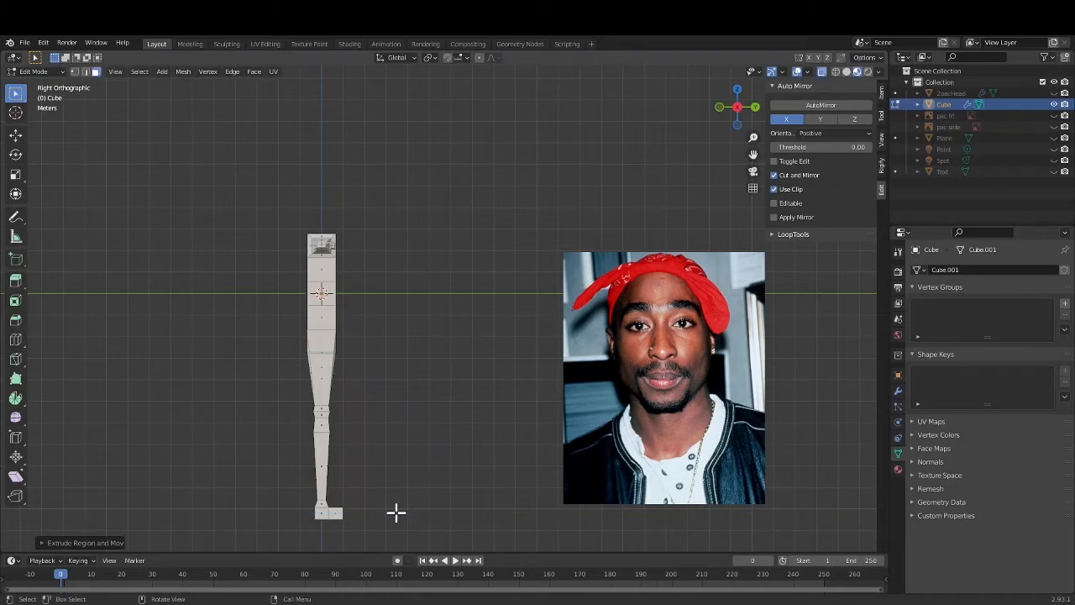
key(e)
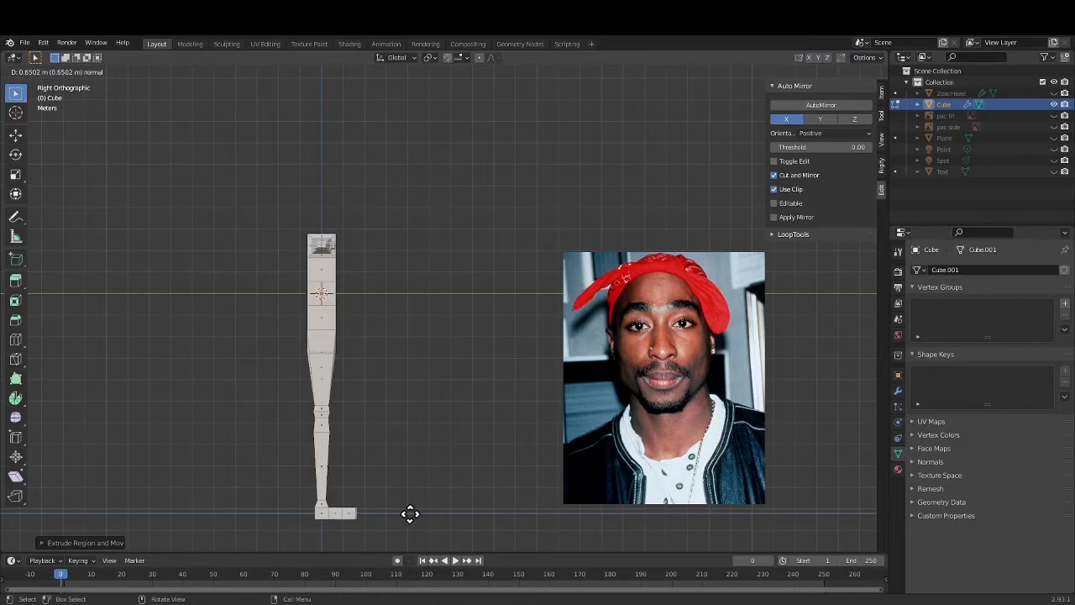
click(410, 513)
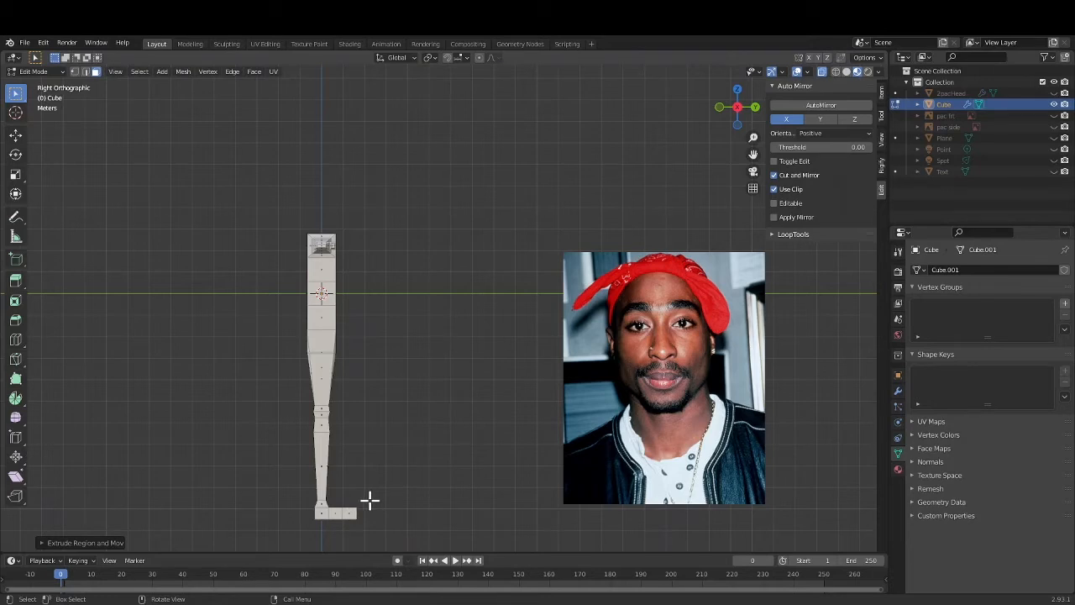
Lower the upper edge at the middle of the foot about 0.16 m along the Z axis.
key(2)
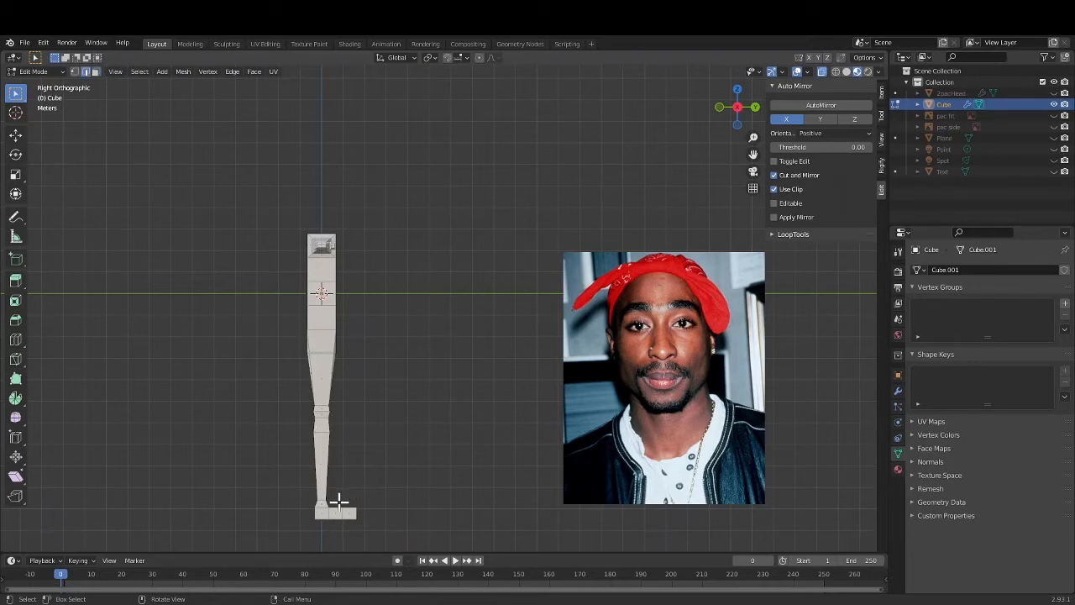
key(b)
drag(346, 509, 347, 514)
key(g)
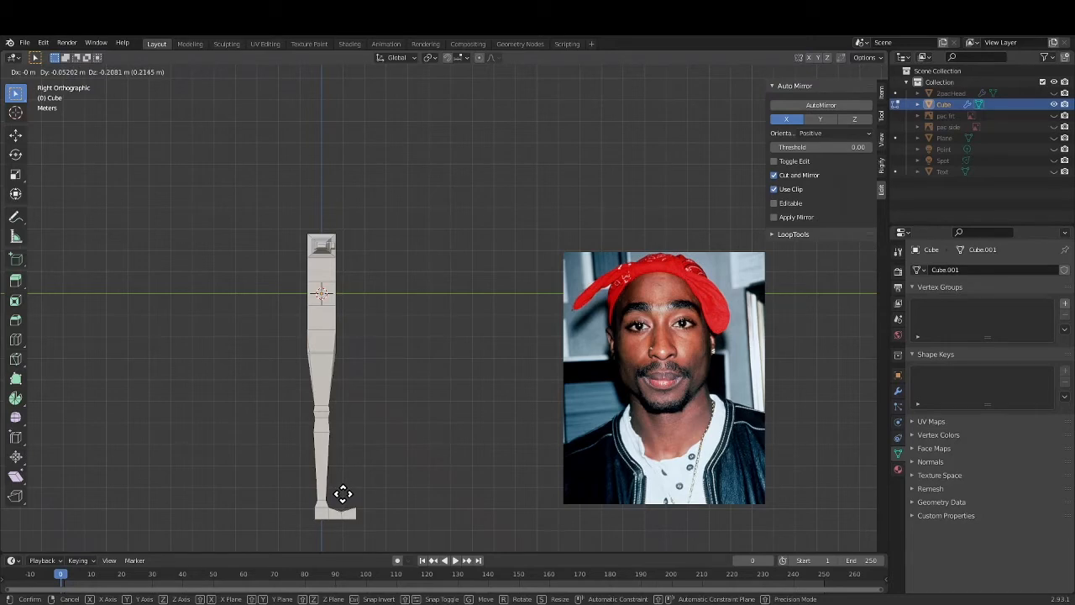
key(z)
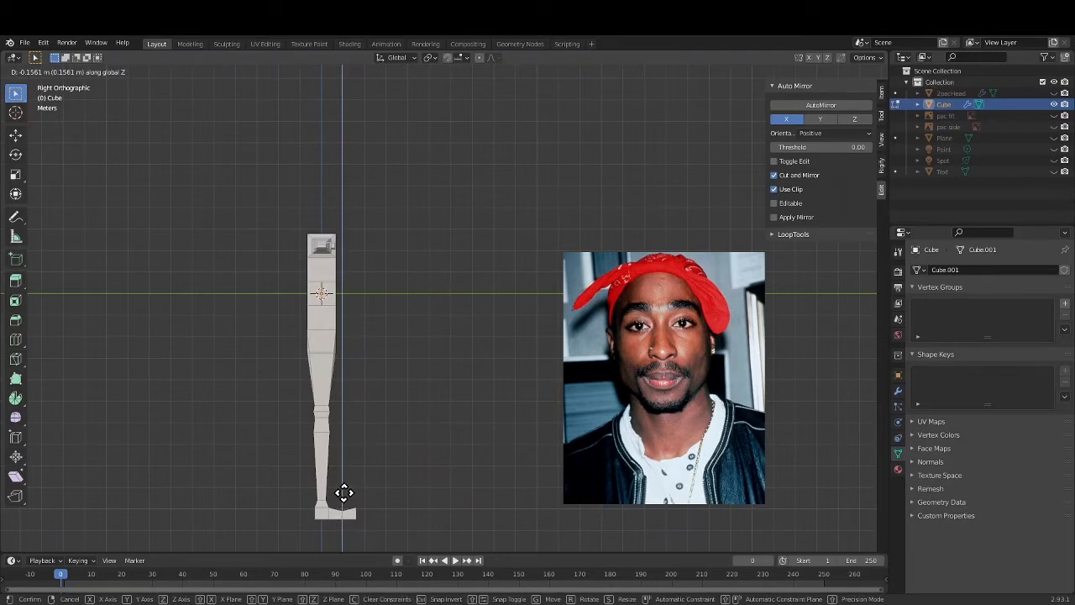
click(344, 493)
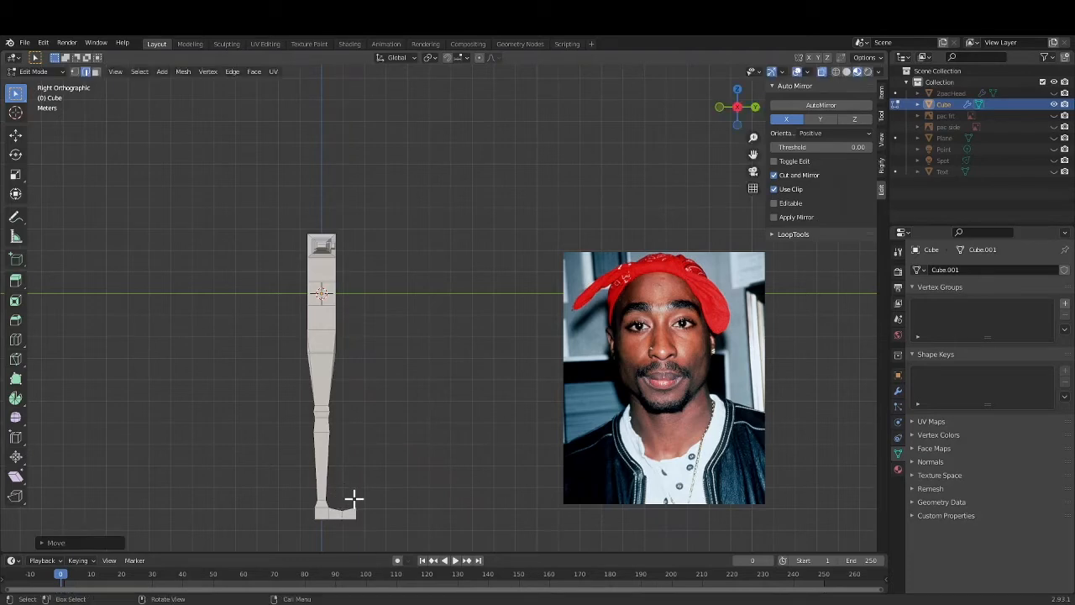
Move the upper edge of the toe end about 0.34 m down and 0.13 m back to slope the foot.
drag(358, 511, 358, 492)
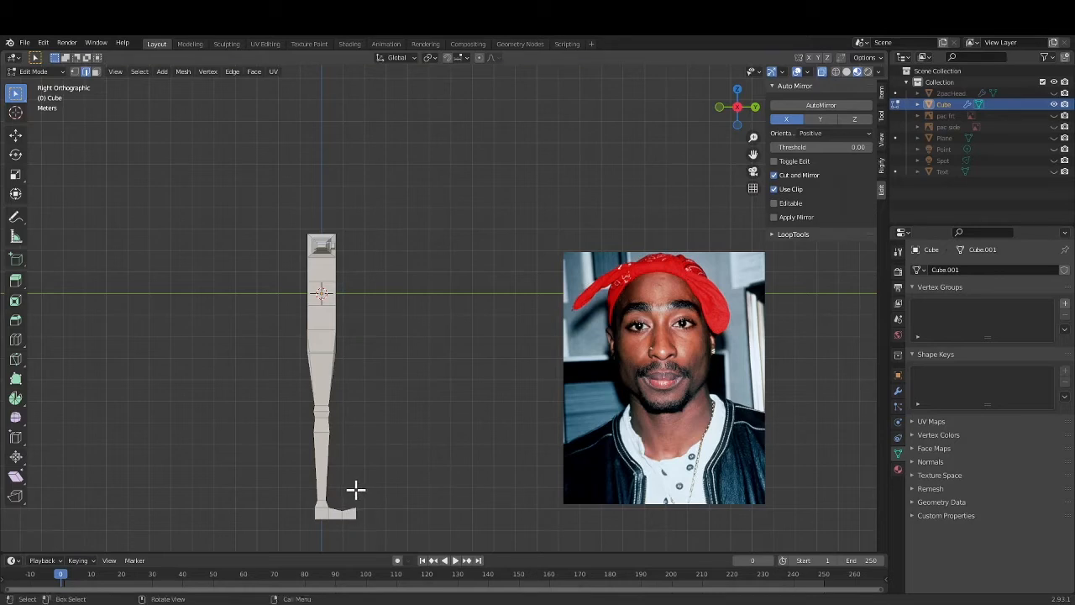
key(g)
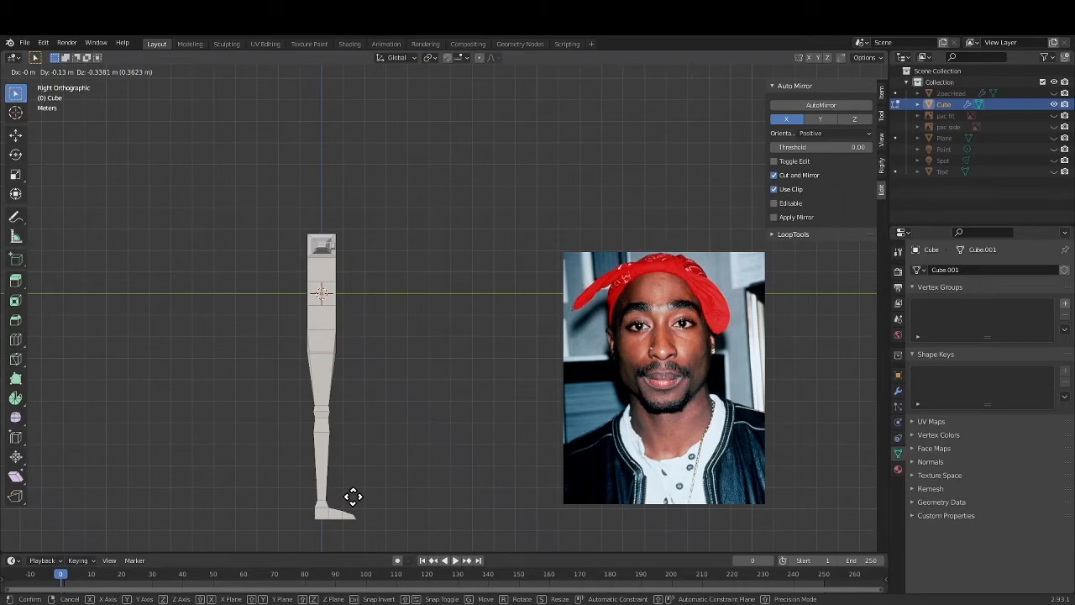
click(353, 497)
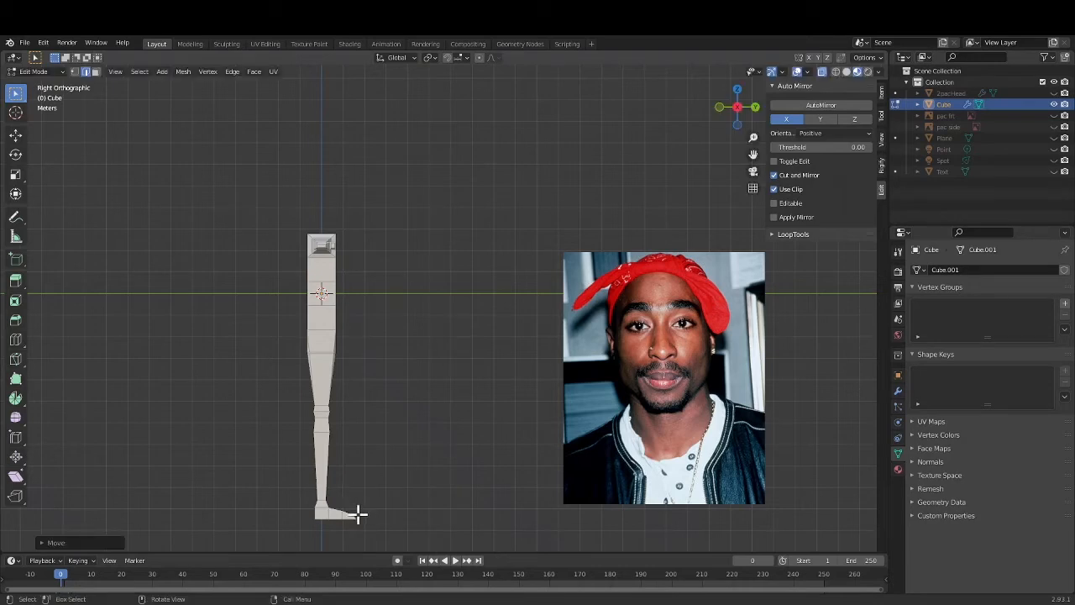
Move the waist's outer side vertices about 0.31 m inward in back view to narrow the waist.
middle_drag(451, 453, 345, 490)
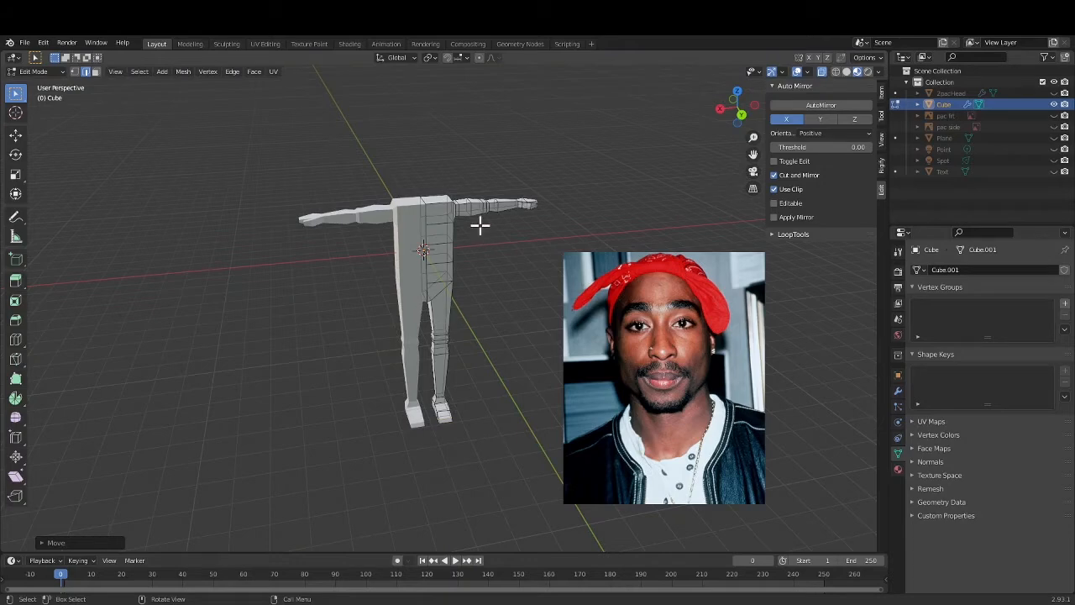
click(741, 113)
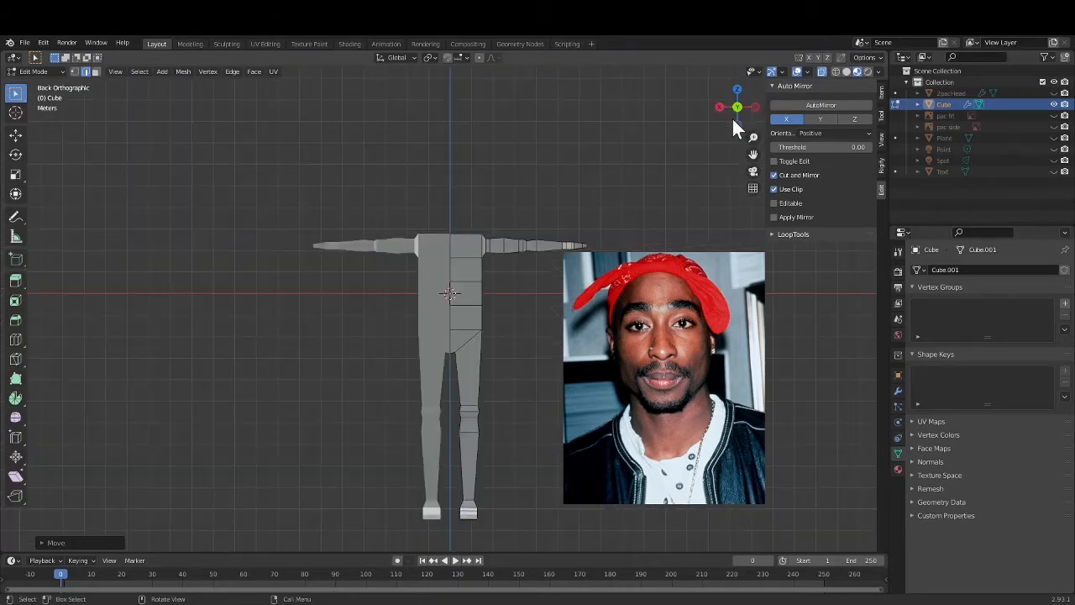
click(474, 286)
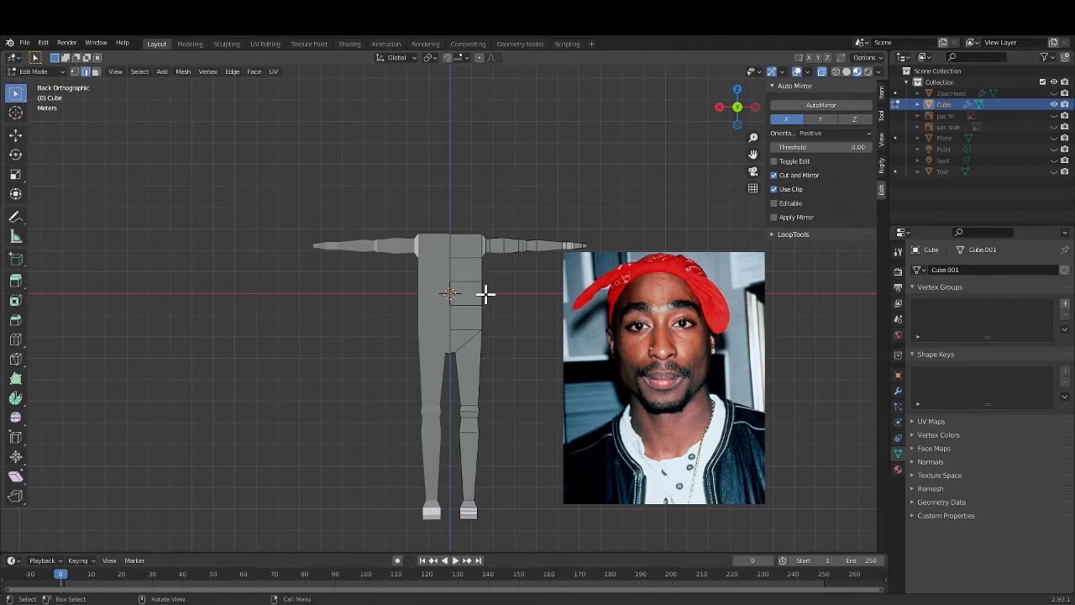
key(b)
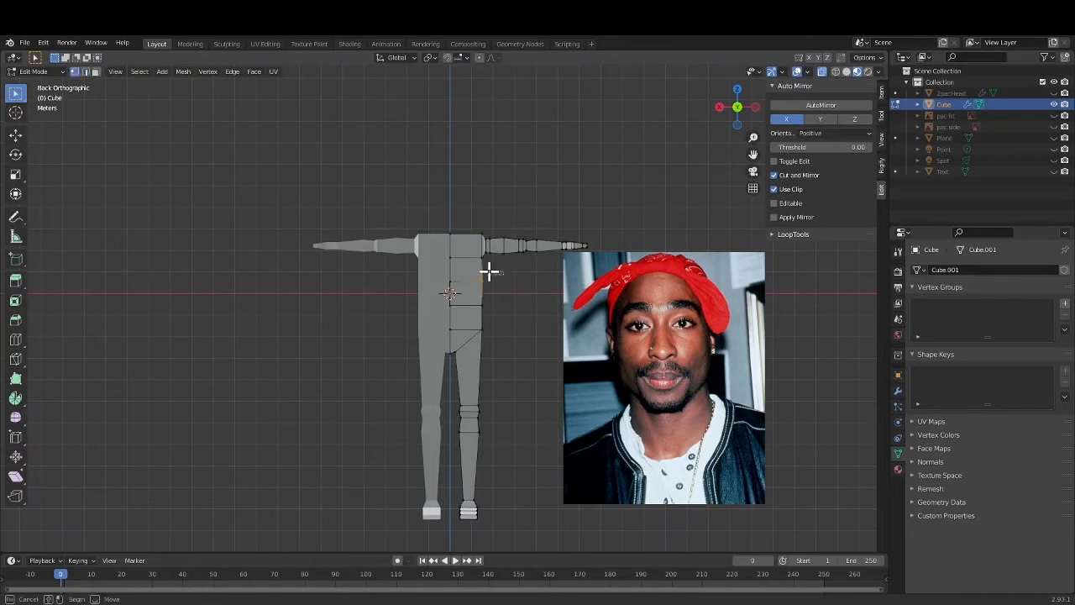
drag(494, 274, 473, 286)
drag(473, 288, 473, 289)
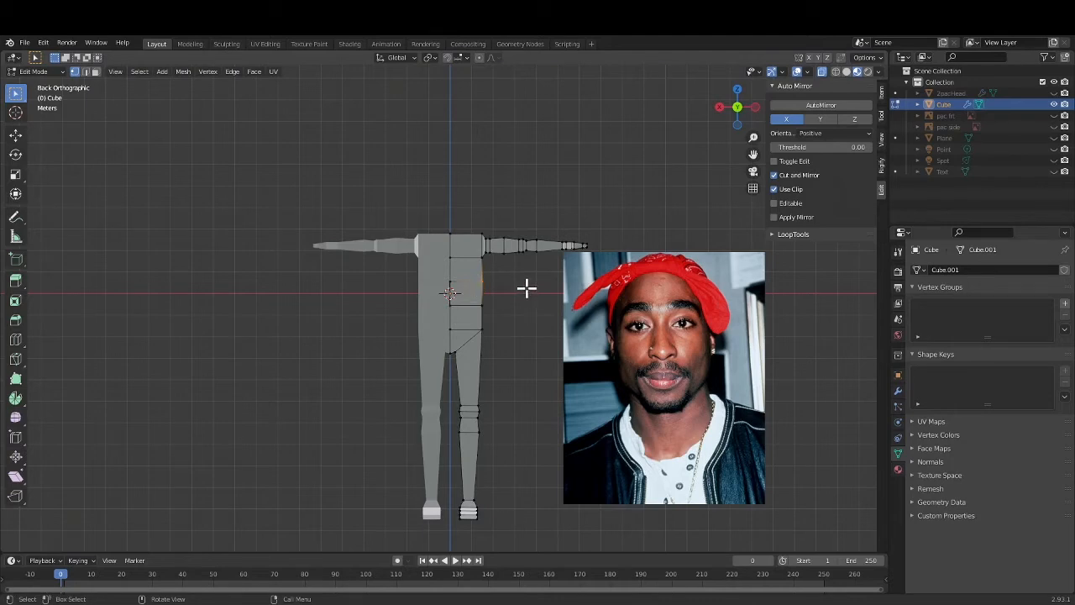
key(g)
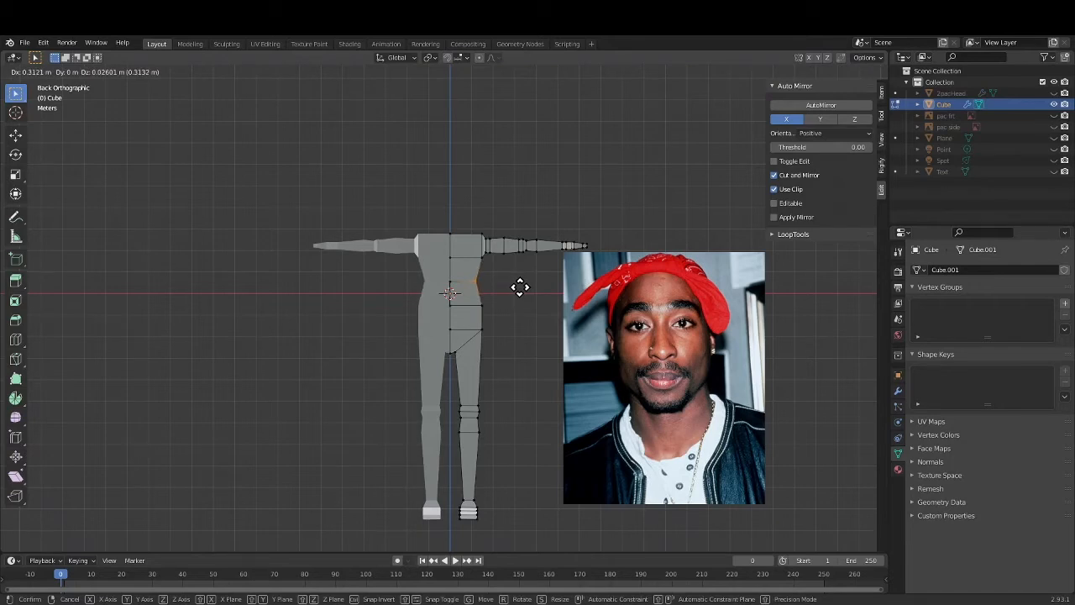
click(520, 287)
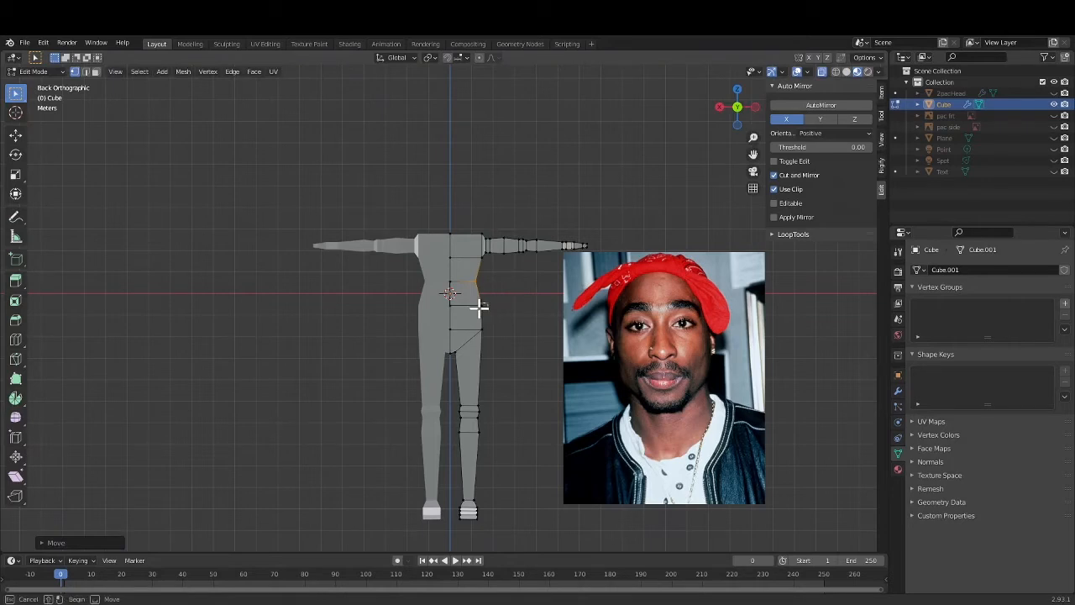
Move the side vertices above the hip about 0.18 m inward and raise the outer waist vertices about 0.53 m.
click(479, 308)
key(g)
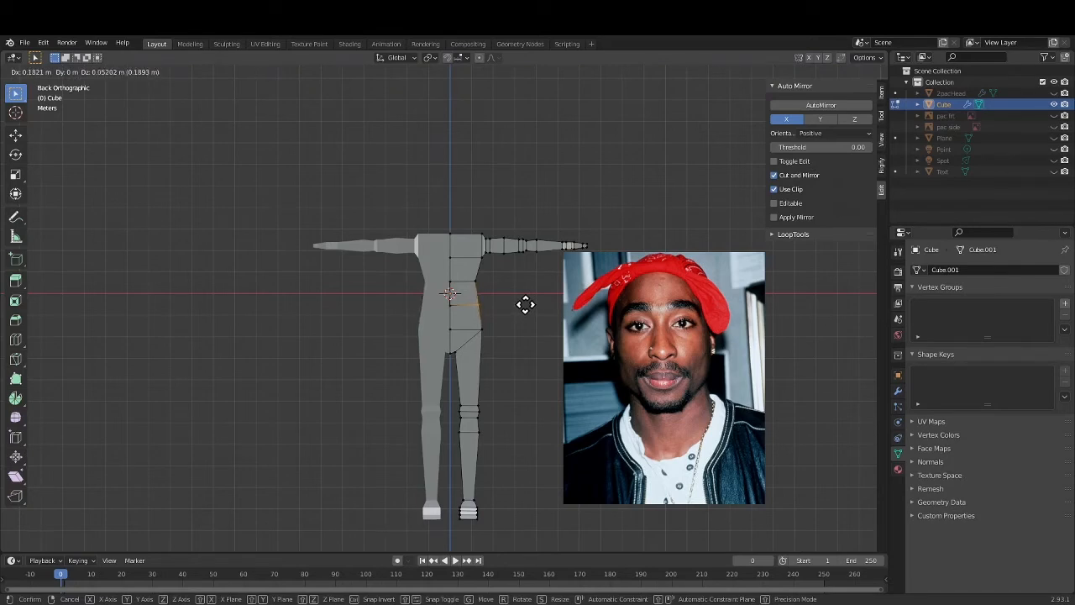
click(525, 304)
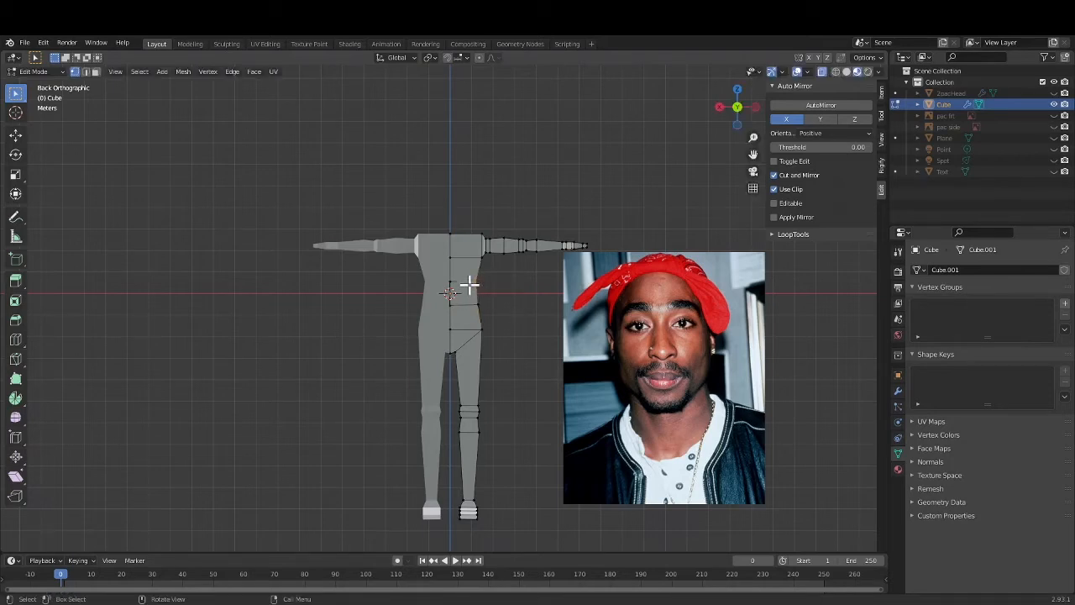
key(g)
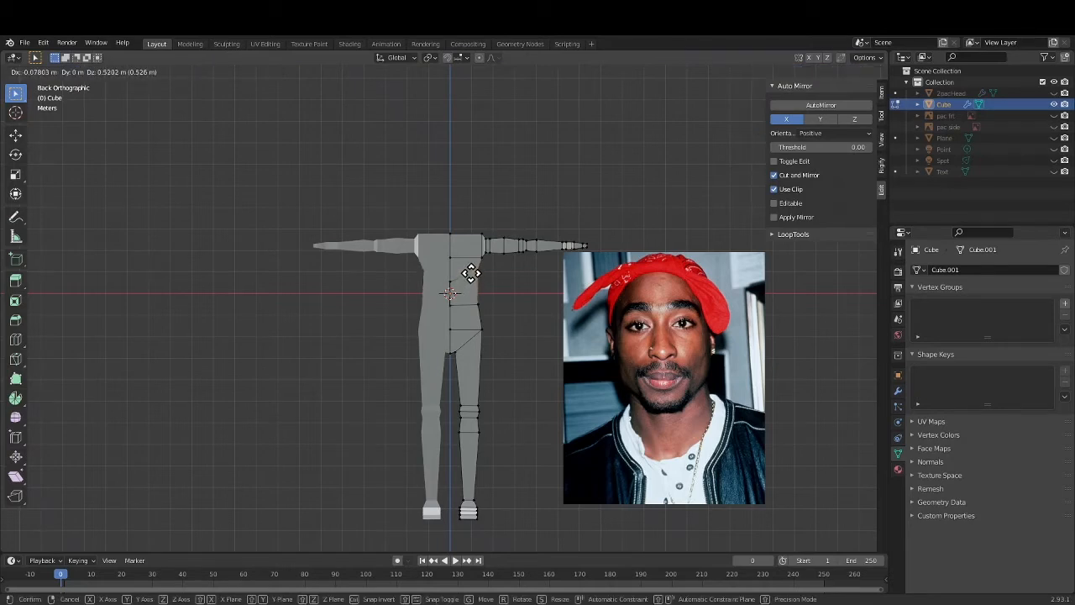
click(470, 273)
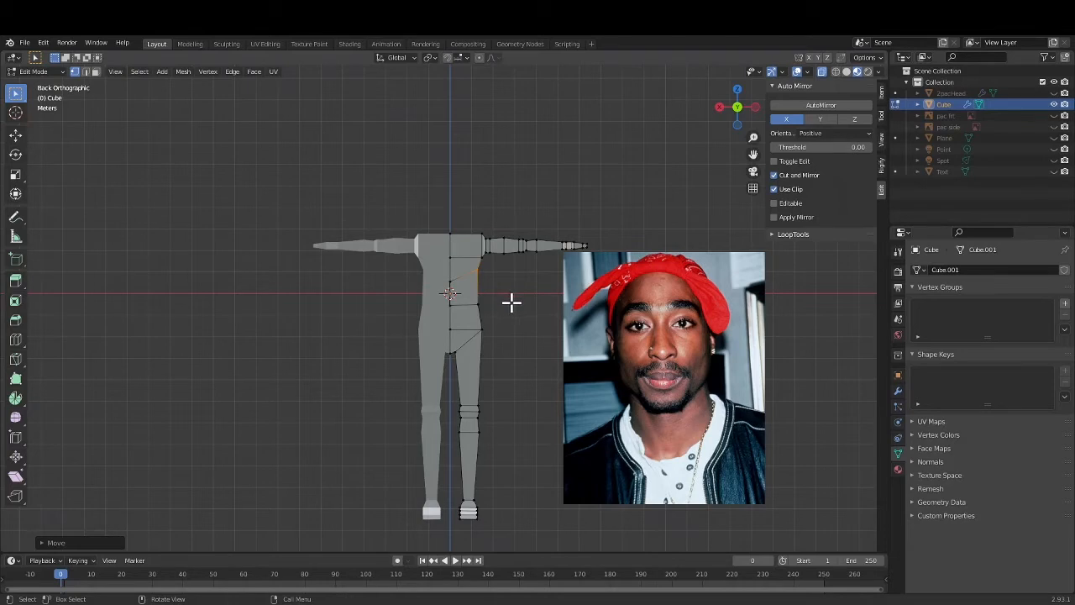
Raise the center vertex of the waist's edge loop about 0.31 m along the Z axis in back view.
click(491, 292)
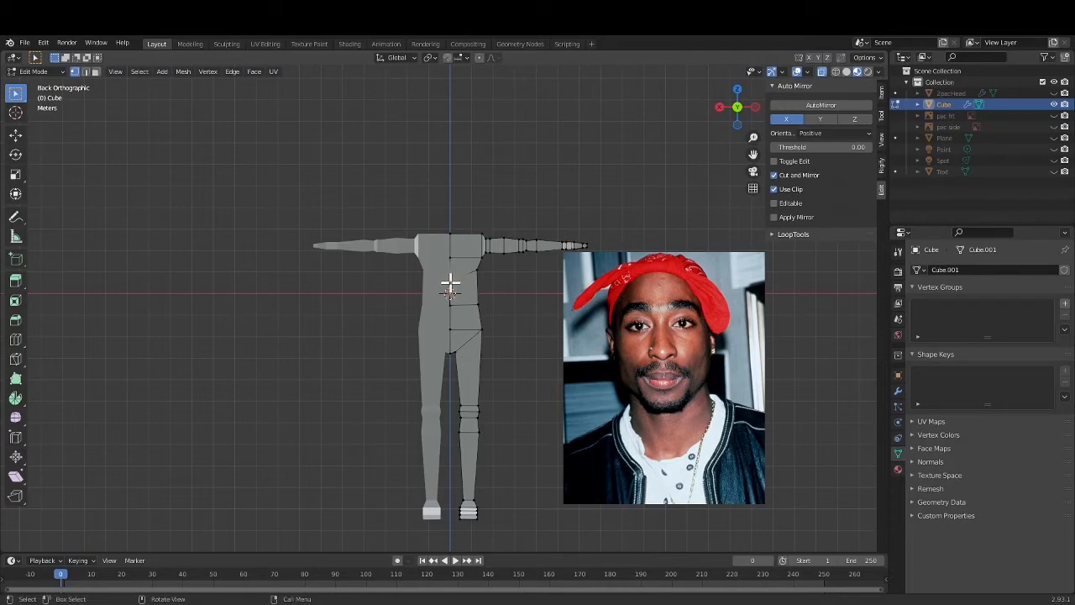
key(g)
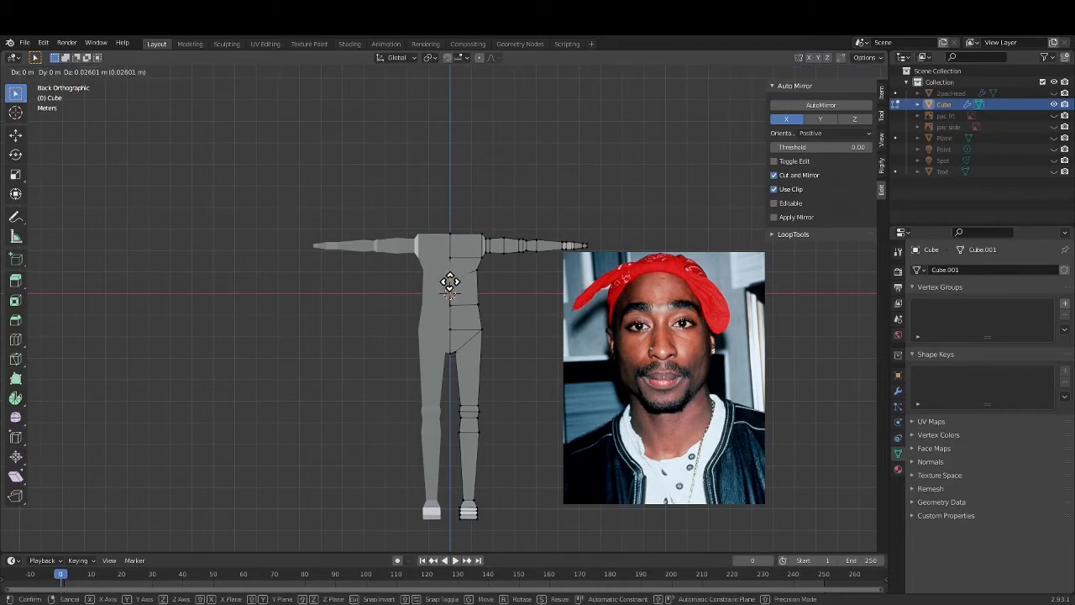
key(z)
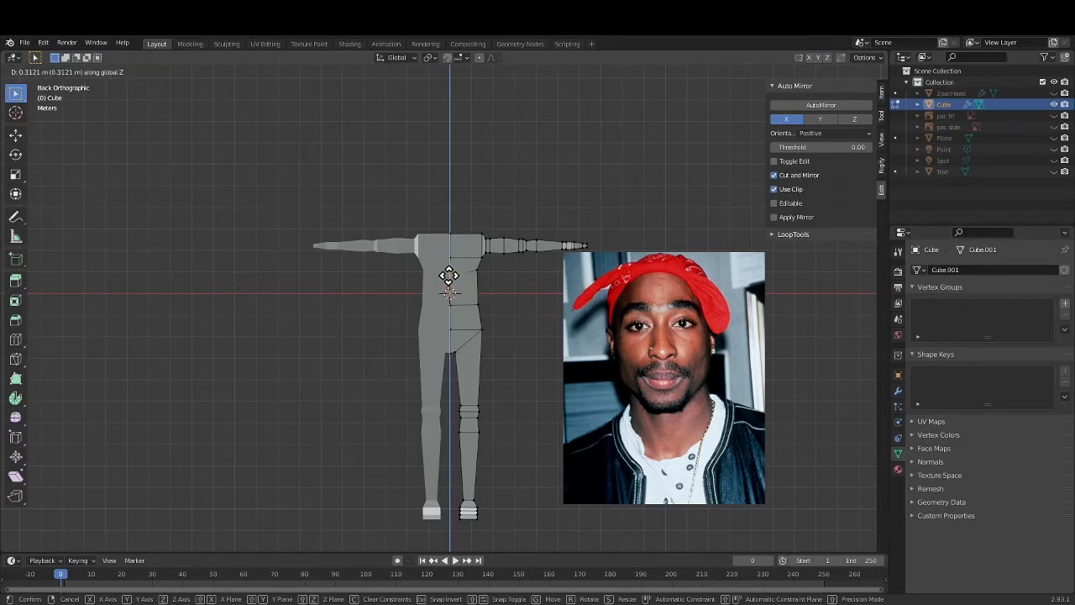
click(448, 277)
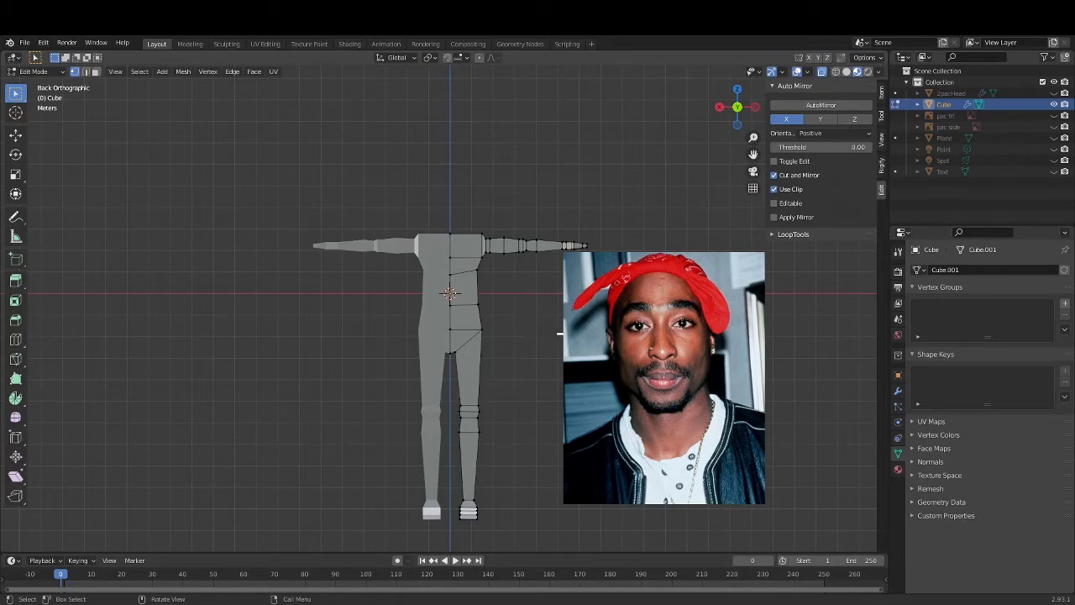
middle_drag(560, 334, 425, 346)
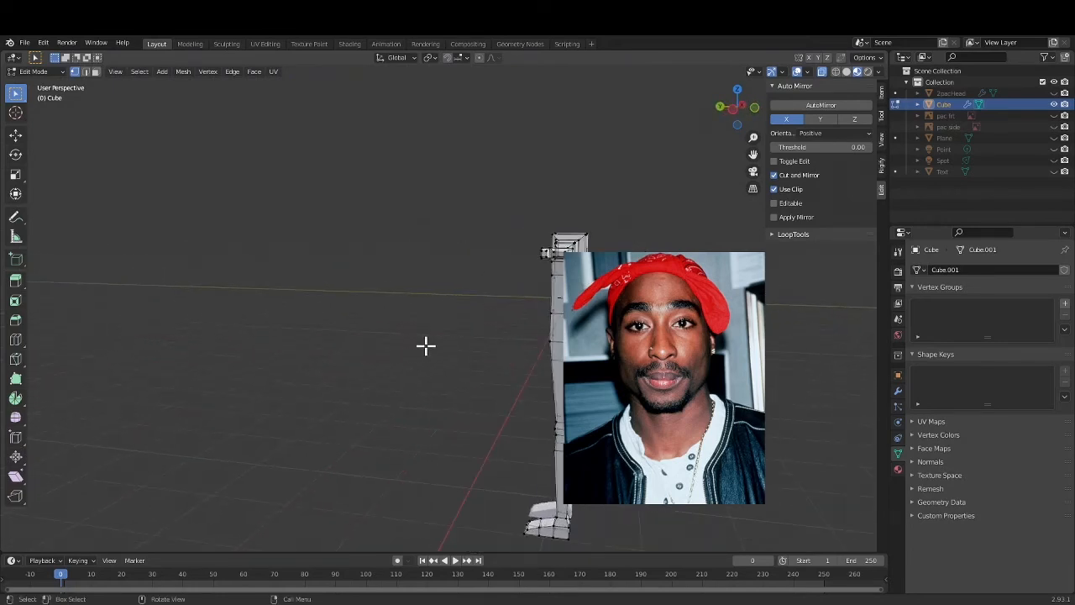
click(734, 108)
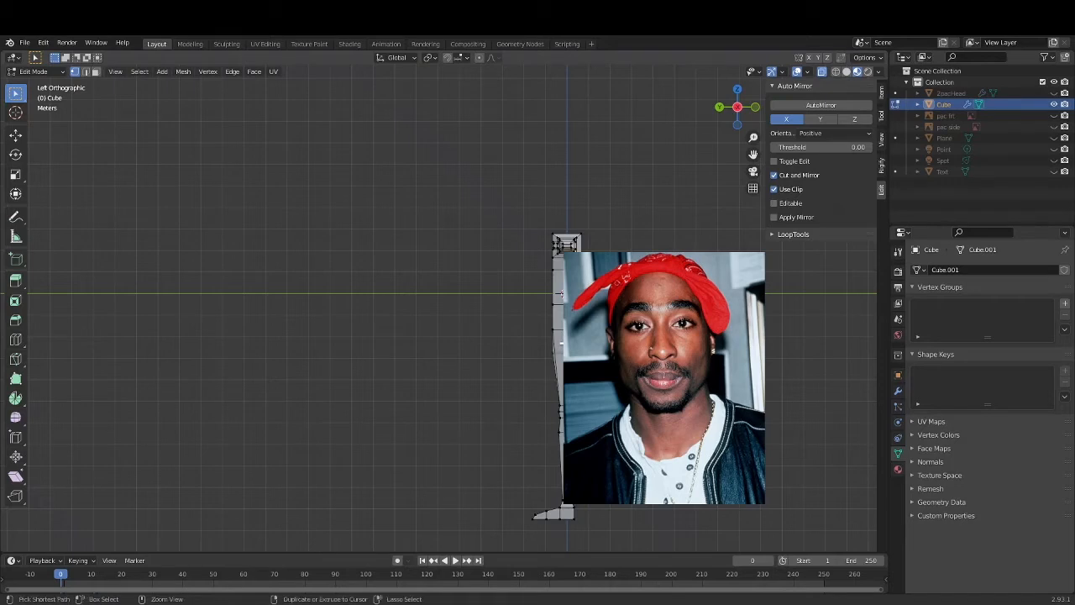
key(ctrl+r)
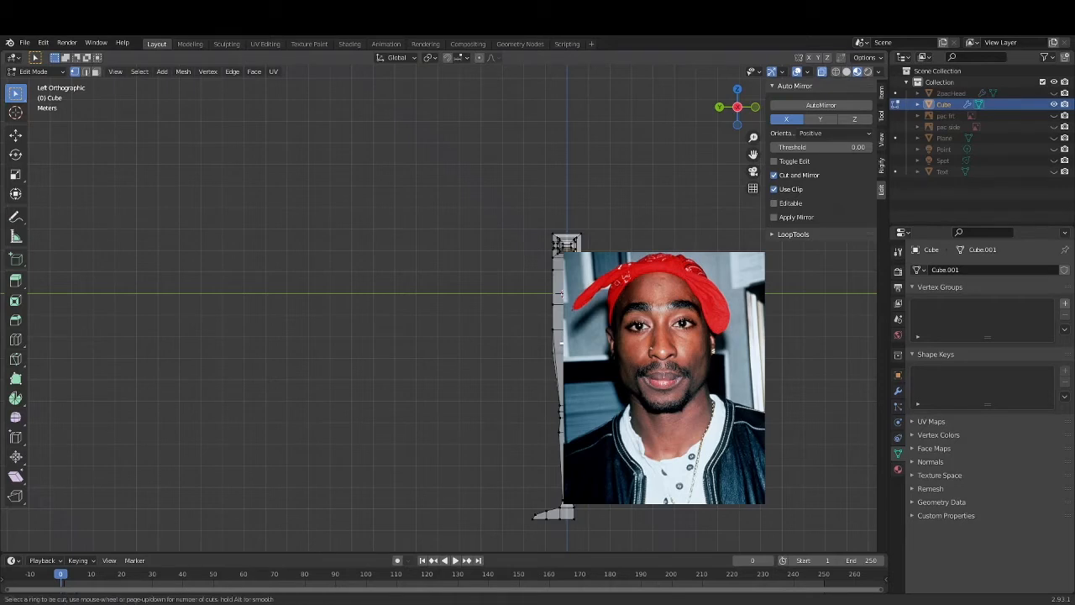
scroll(561, 352, up, 1)
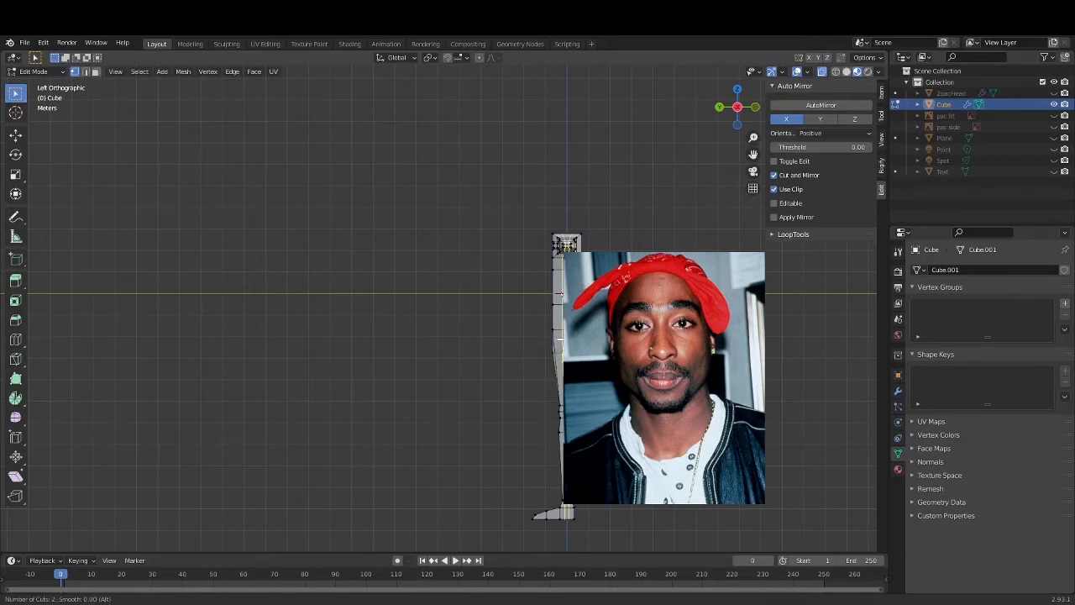
click(561, 294)
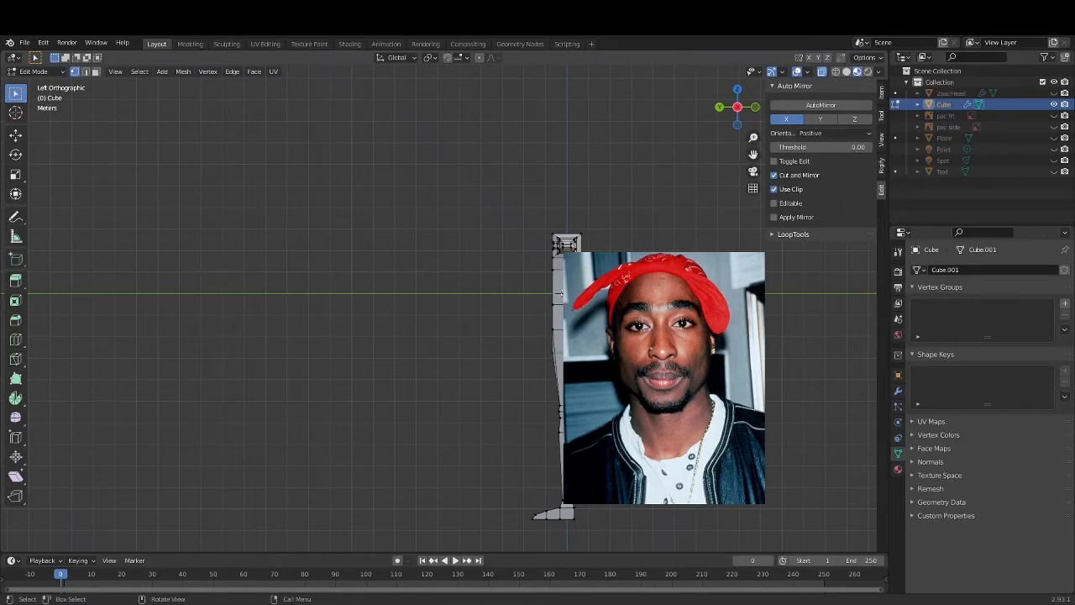
Add two lengthwise loop cuts through the side of the body, running from the shoulder down to the foot, in left view.
middle_drag(420, 306, 617, 309)
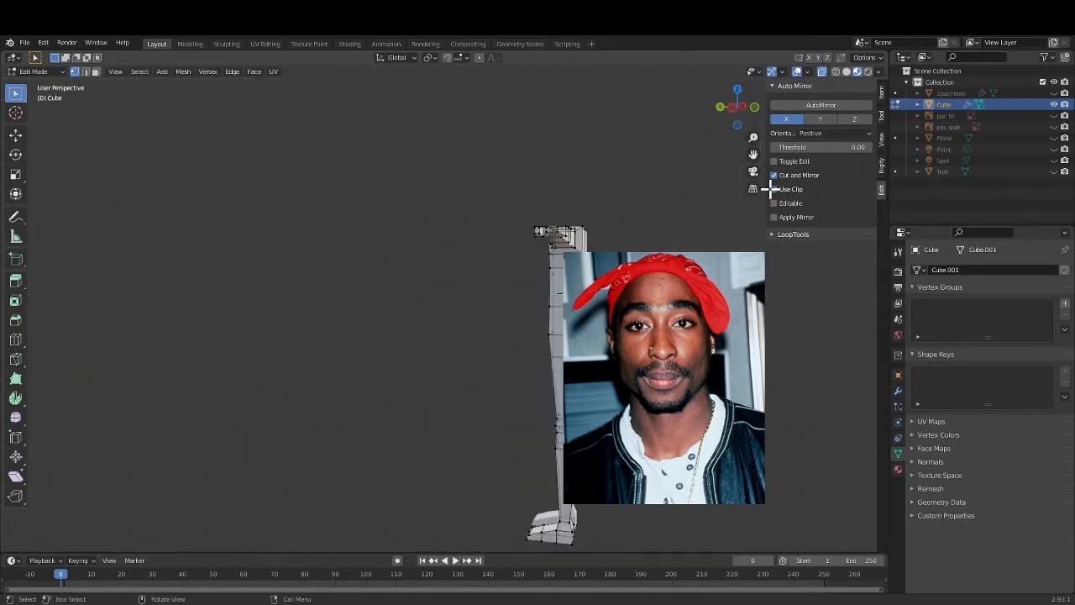
click(733, 108)
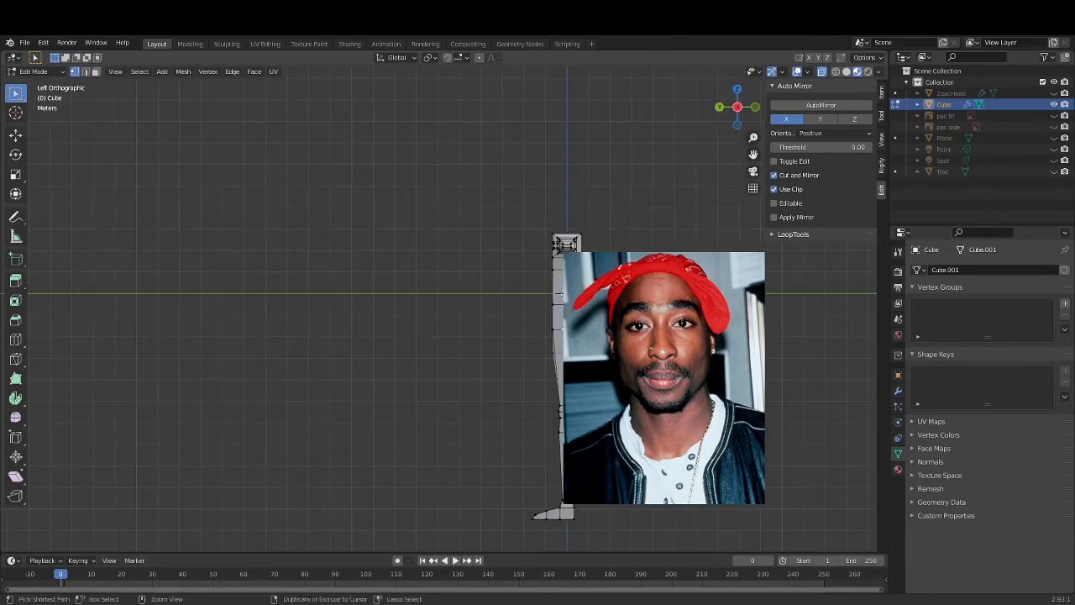
key(ctrl+r)
scroll(565, 244, up, 1)
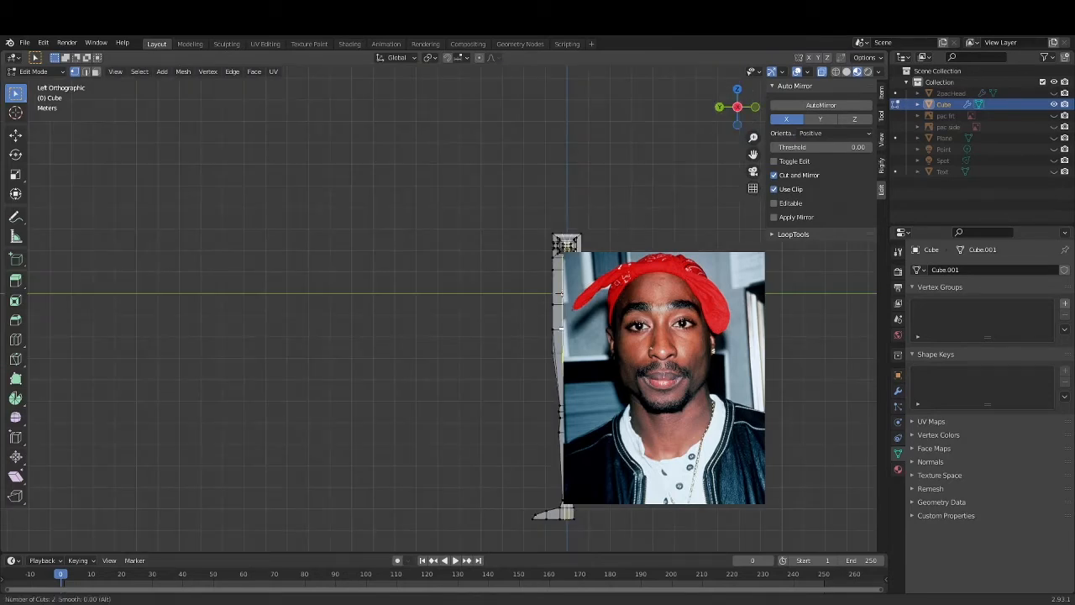
key(Escape)
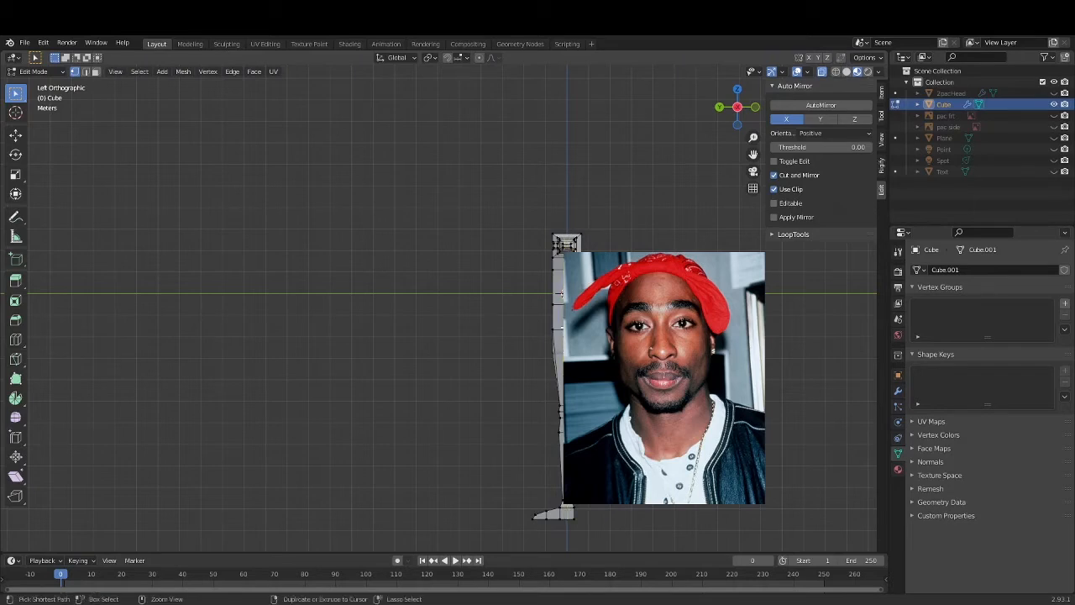
key(ctrl+r)
scroll(565, 244, up, 1)
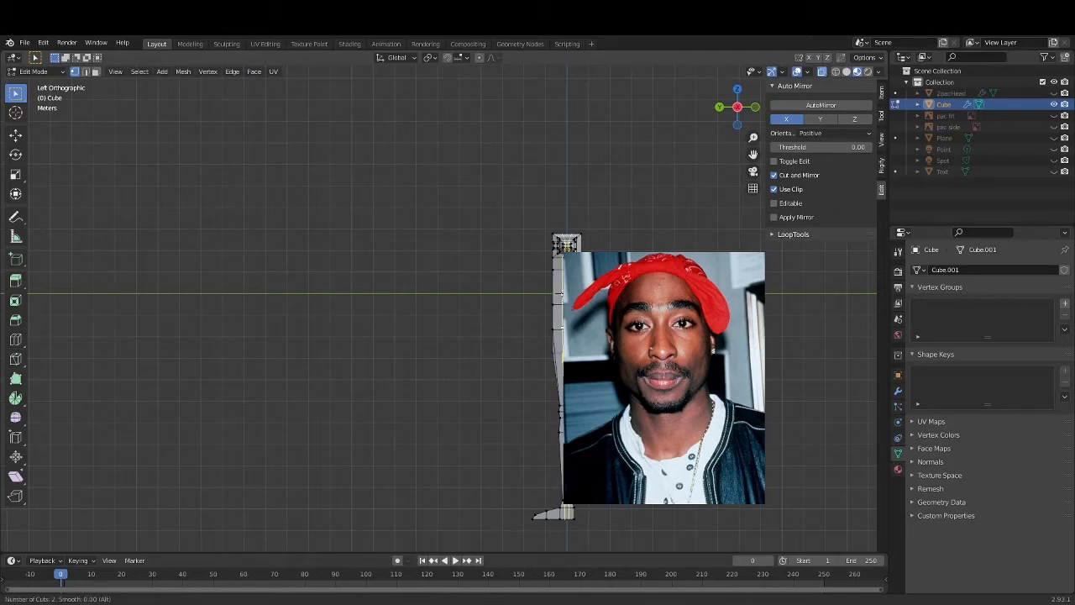
click(565, 244)
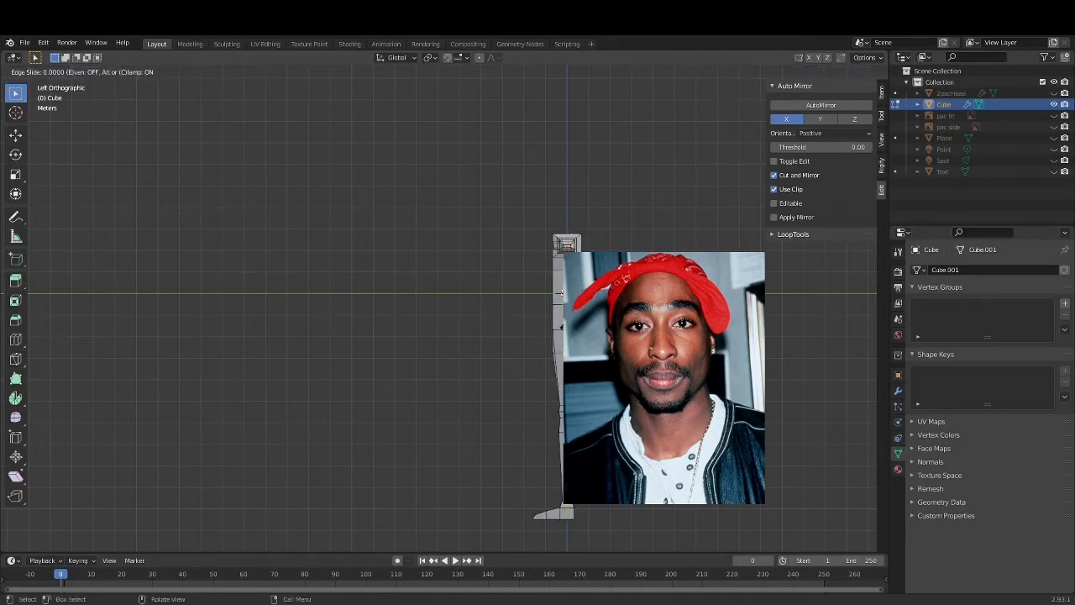
Place a centred loop cut along the body's side profile and turn off X-ray in the back view.
click(565, 243)
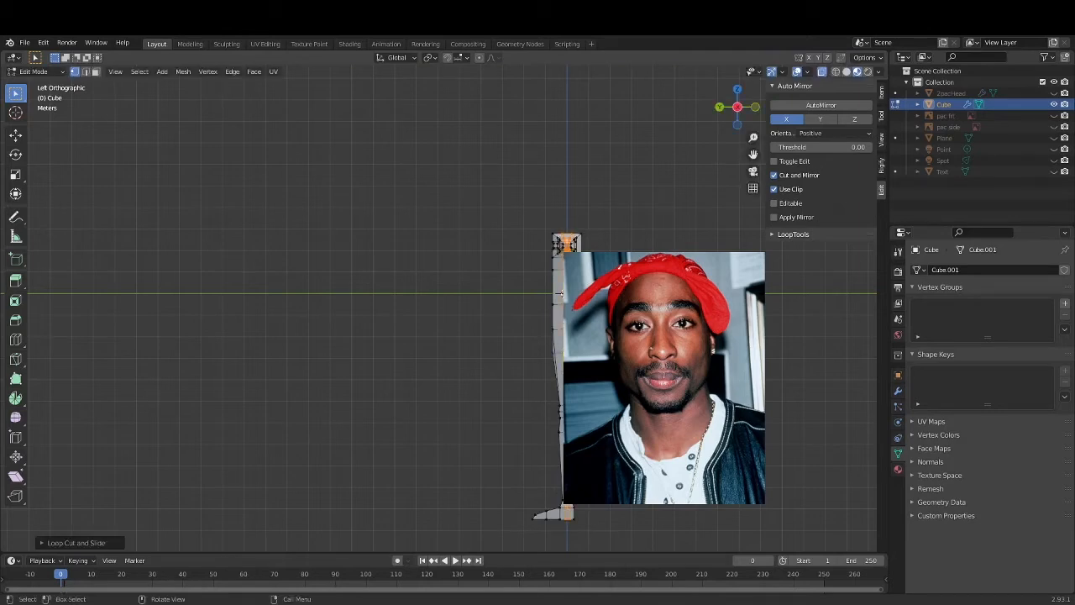
scroll(566, 243, up, 1)
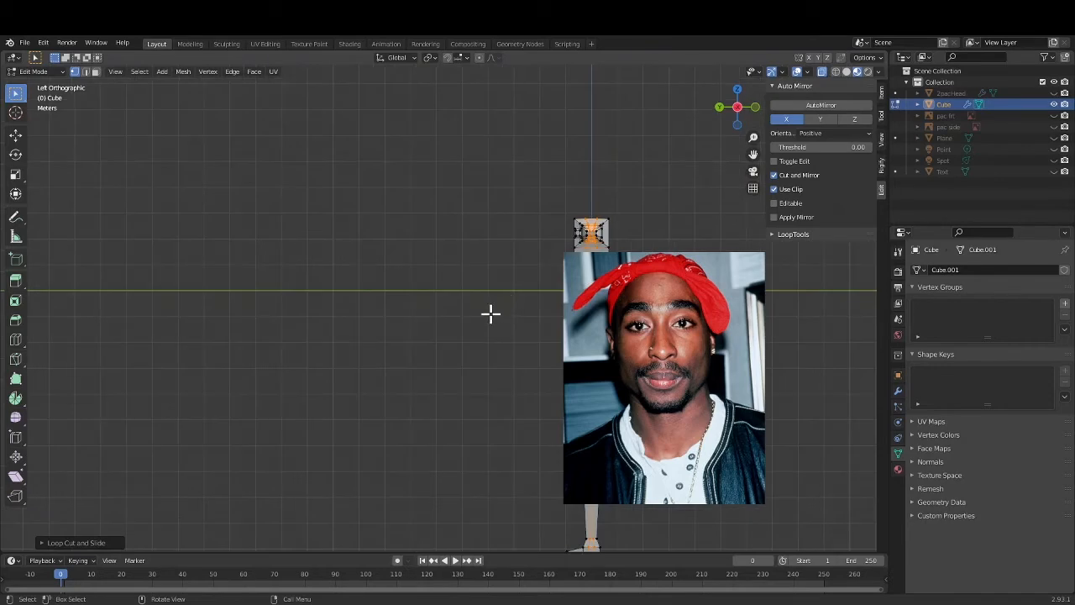
click(737, 108)
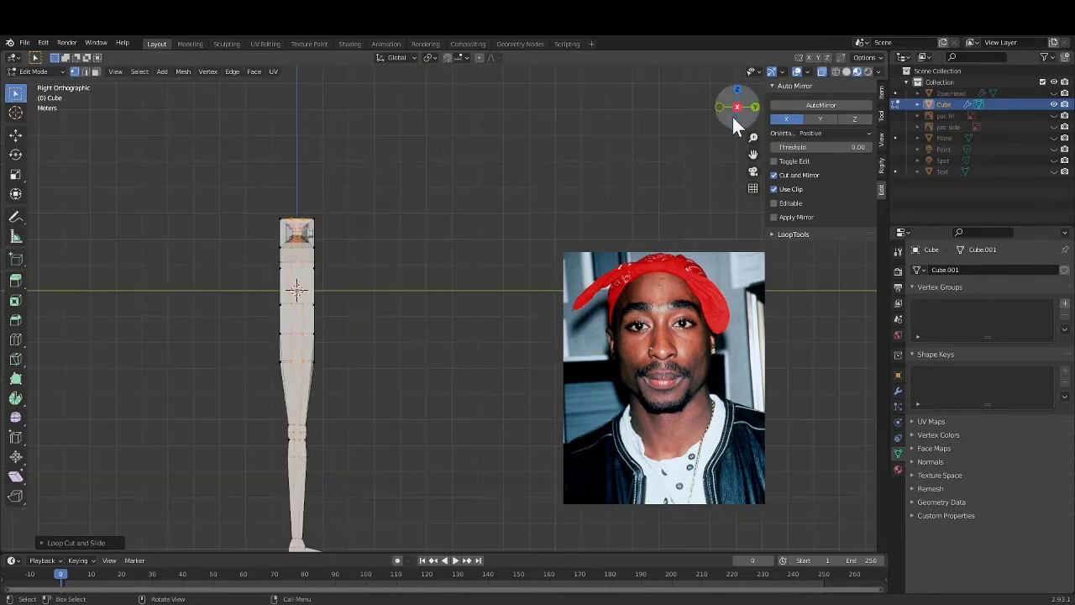
click(756, 107)
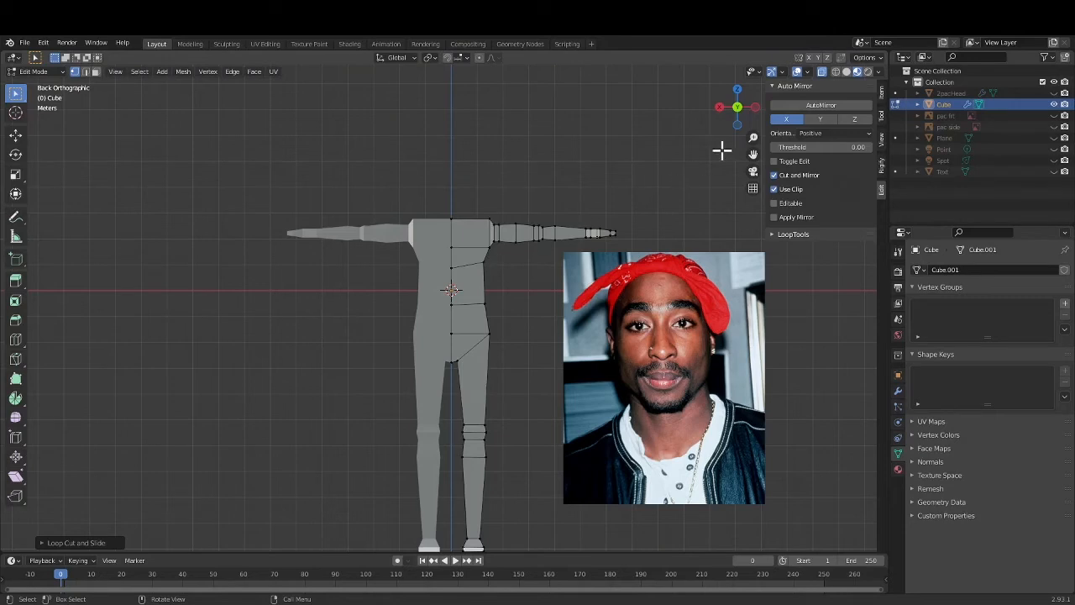
click(820, 73)
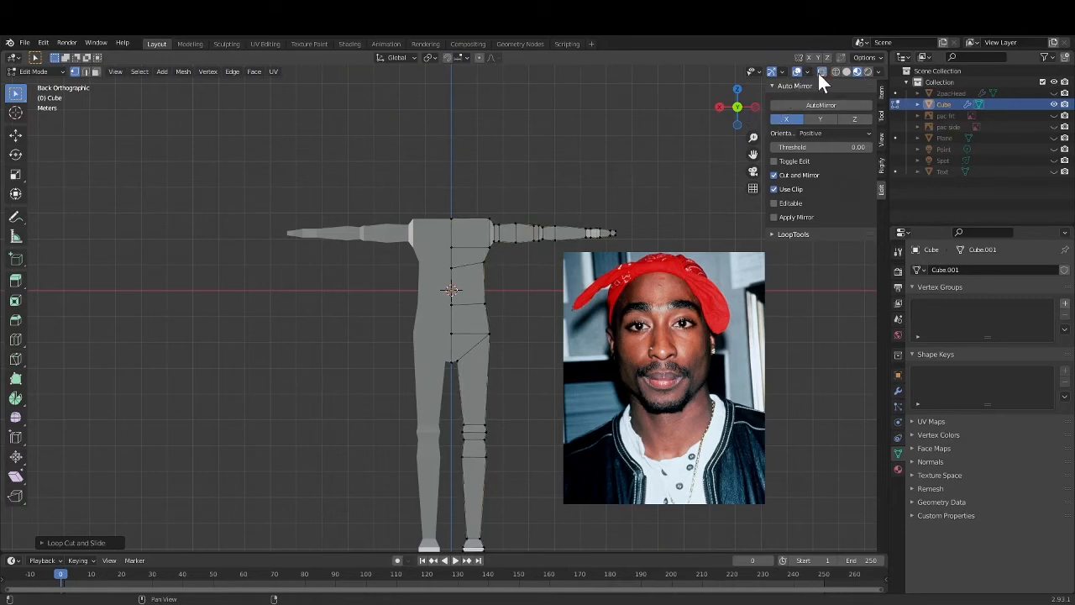
Select the outer back vertices from the shoulder down the leg and move them about 0.37 m inward along X.
click(489, 258)
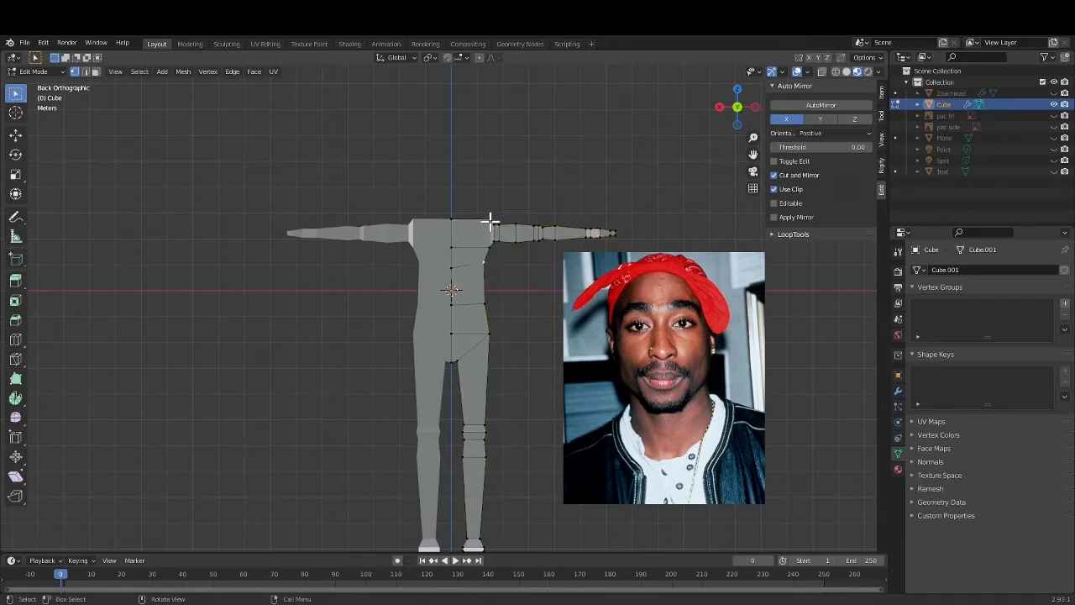
click(490, 219)
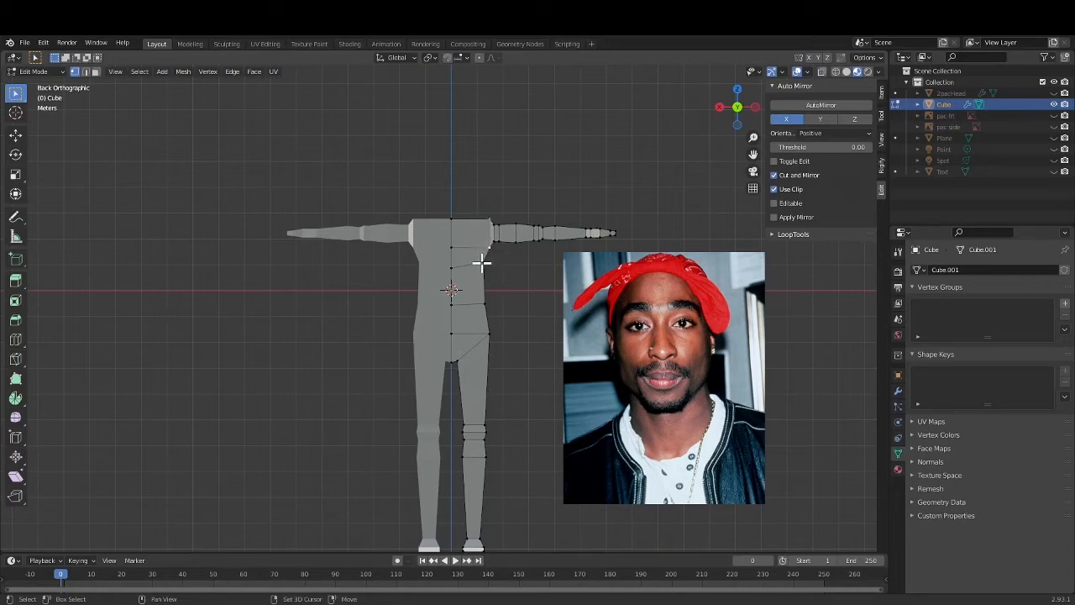
click(485, 302)
ctrl+click(489, 334)
ctrl+click(484, 426)
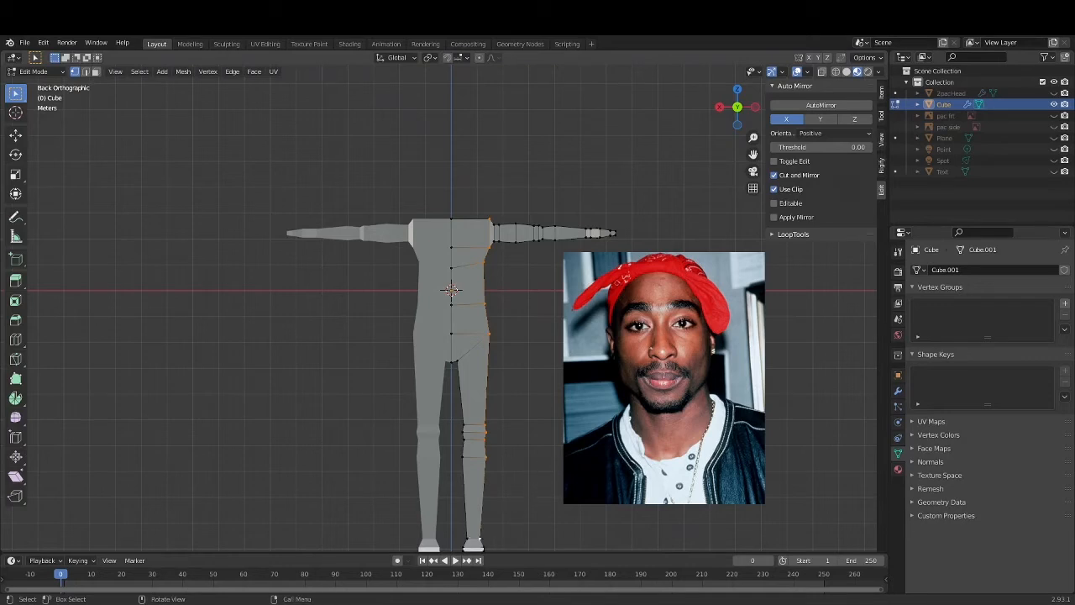
key(g)
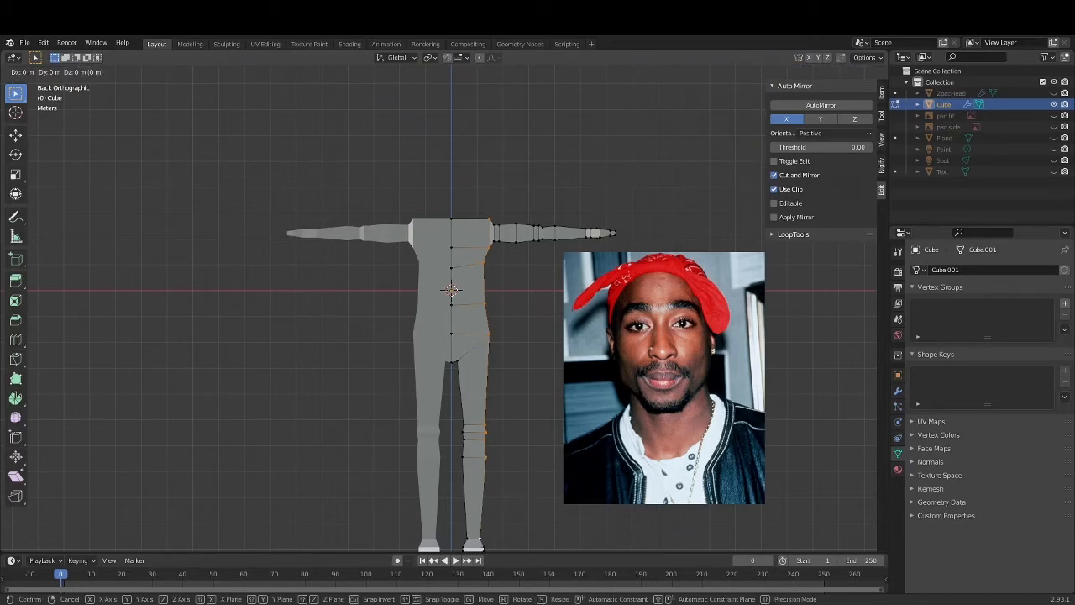
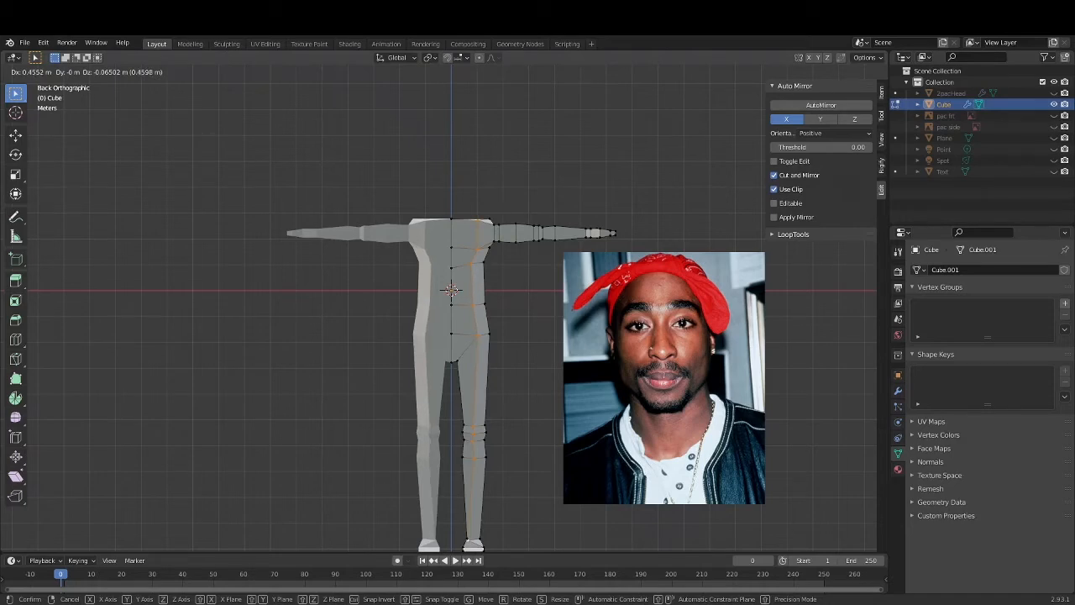
key(x)
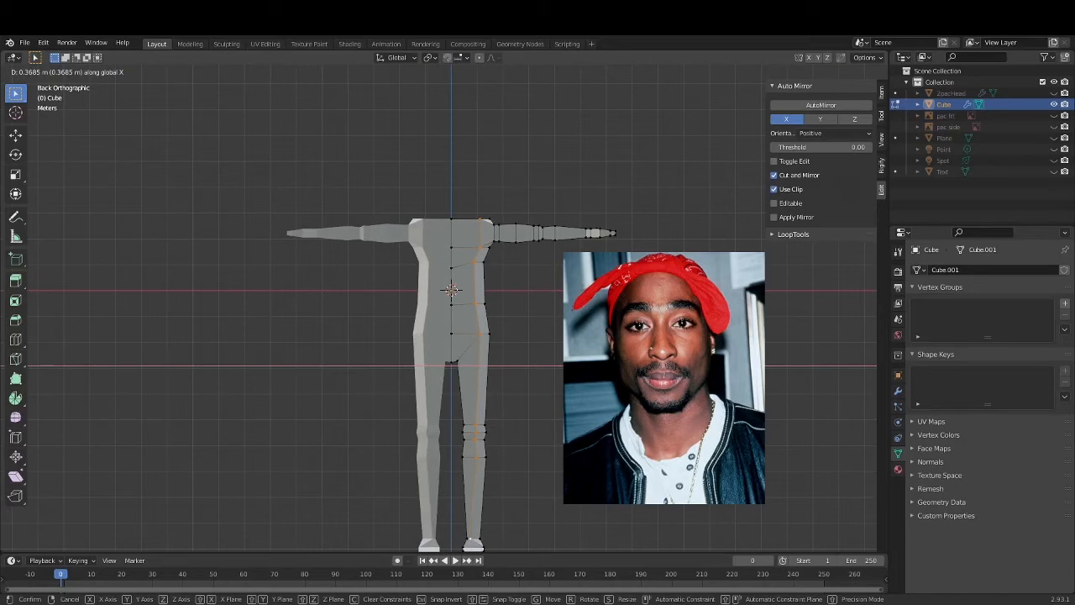
key(Return)
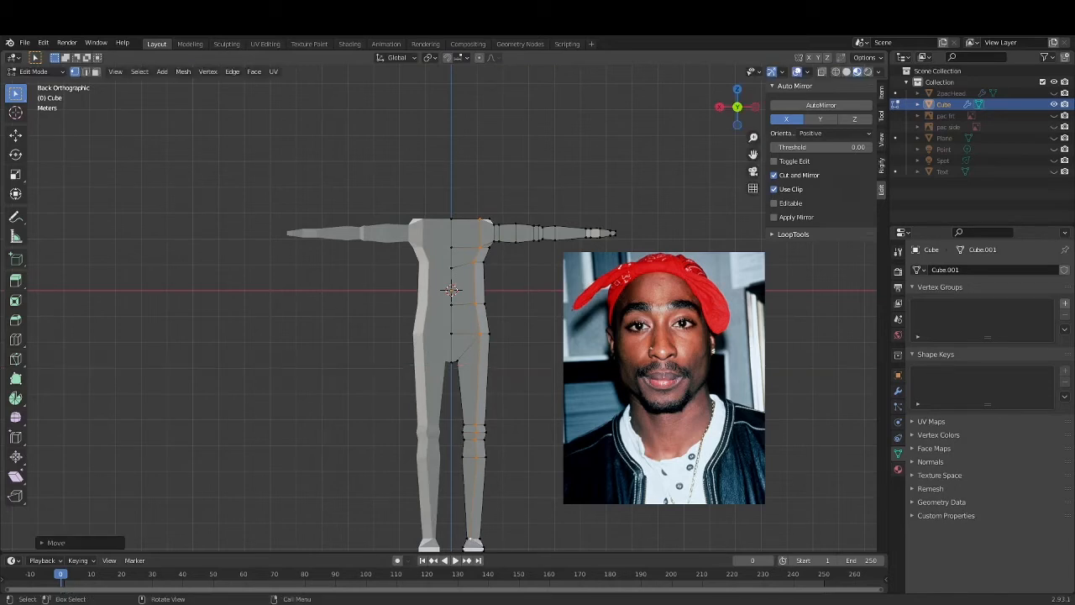
Select the outer vertices on the front of the body from the shoulder down to the ankle.
middle_drag(504, 277, 435, 381)
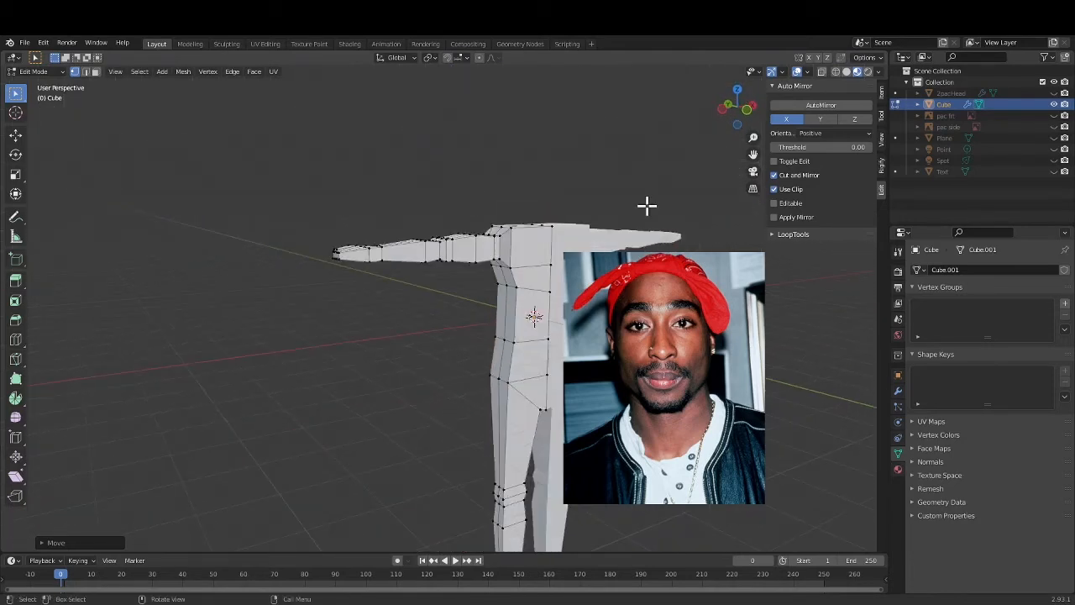
click(746, 109)
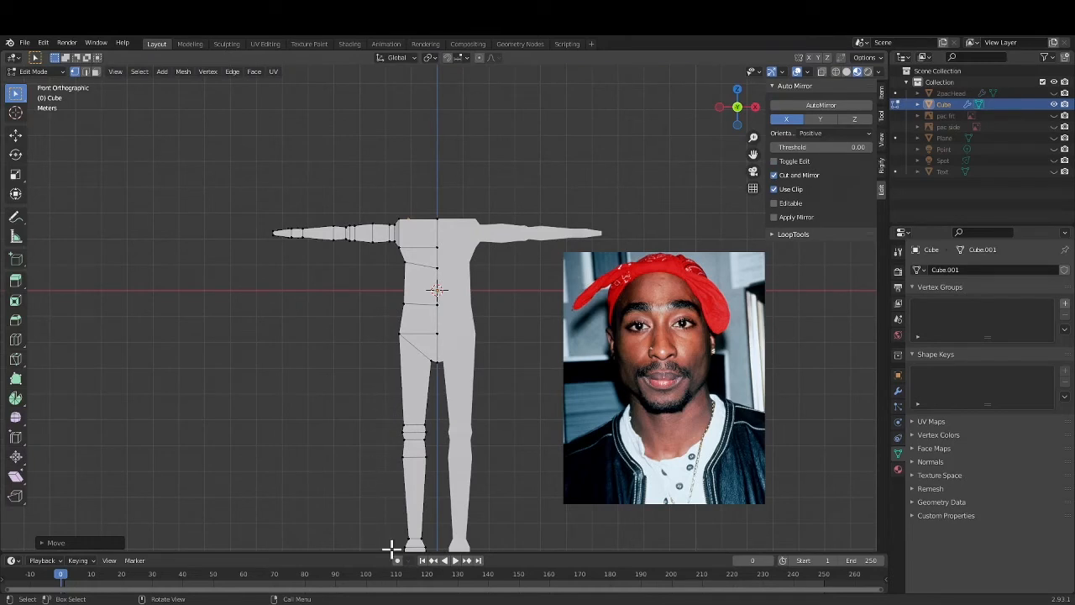
key(b)
drag(391, 538, 418, 376)
drag(423, 334, 420, 245)
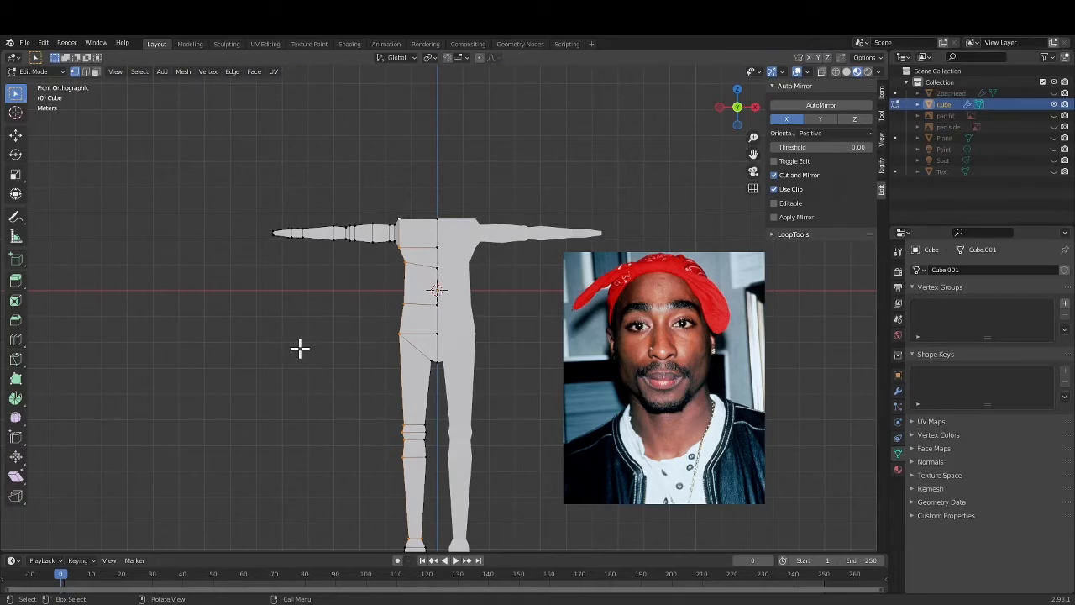
key(g)
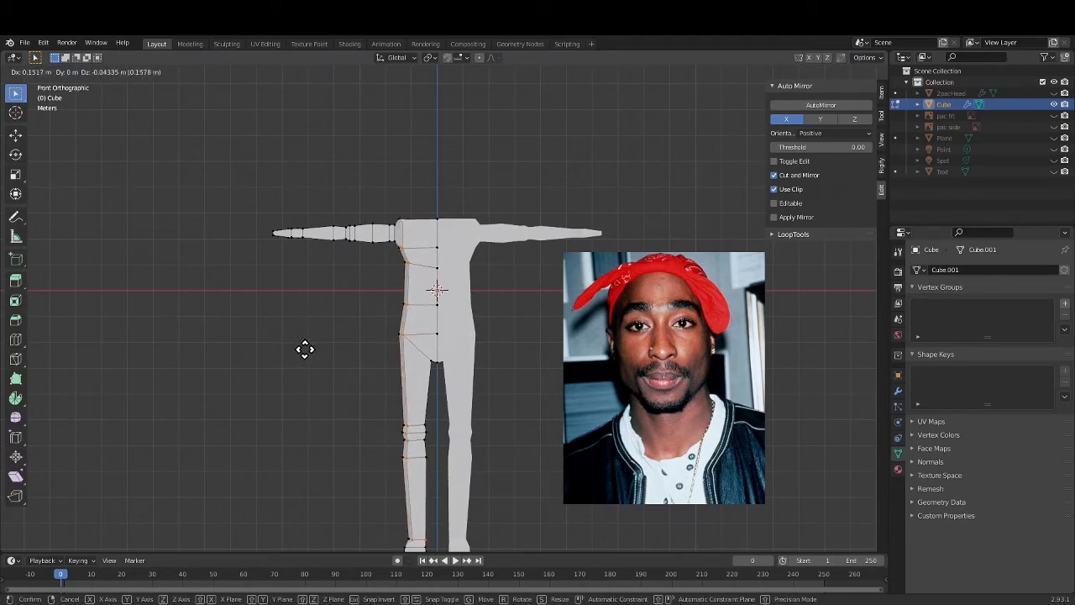
key(x)
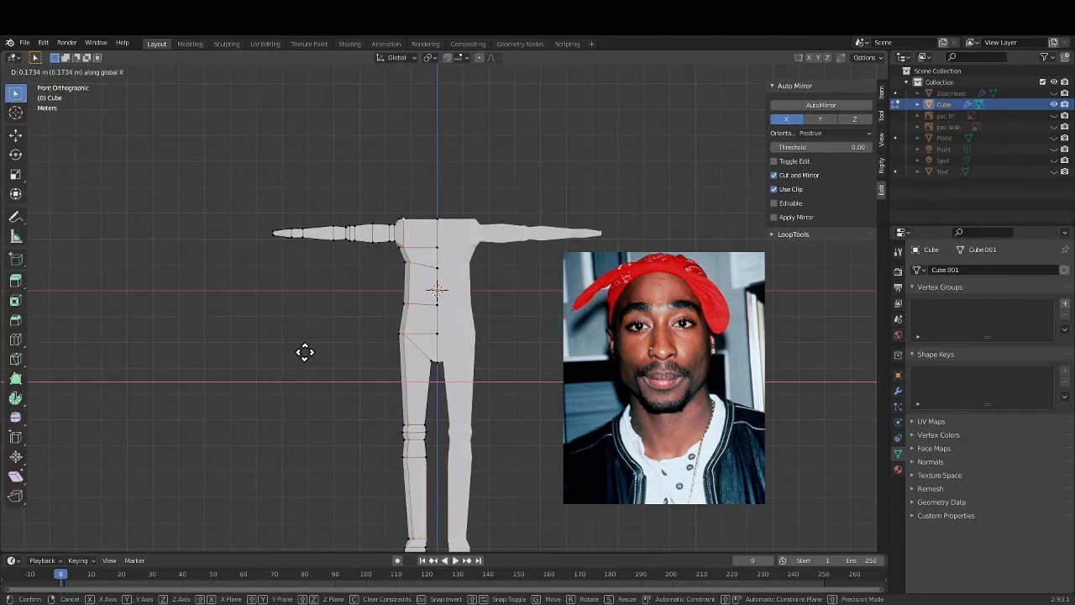
click(306, 351)
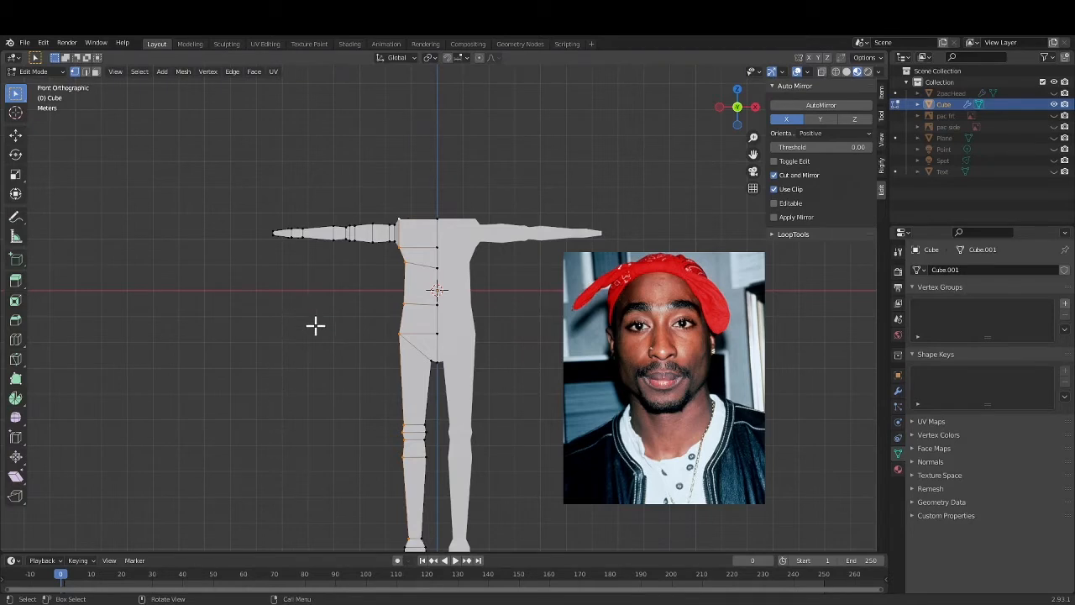
Move the selected outer front vertices about 0.35 m inward along X and clear the selection.
key(g)
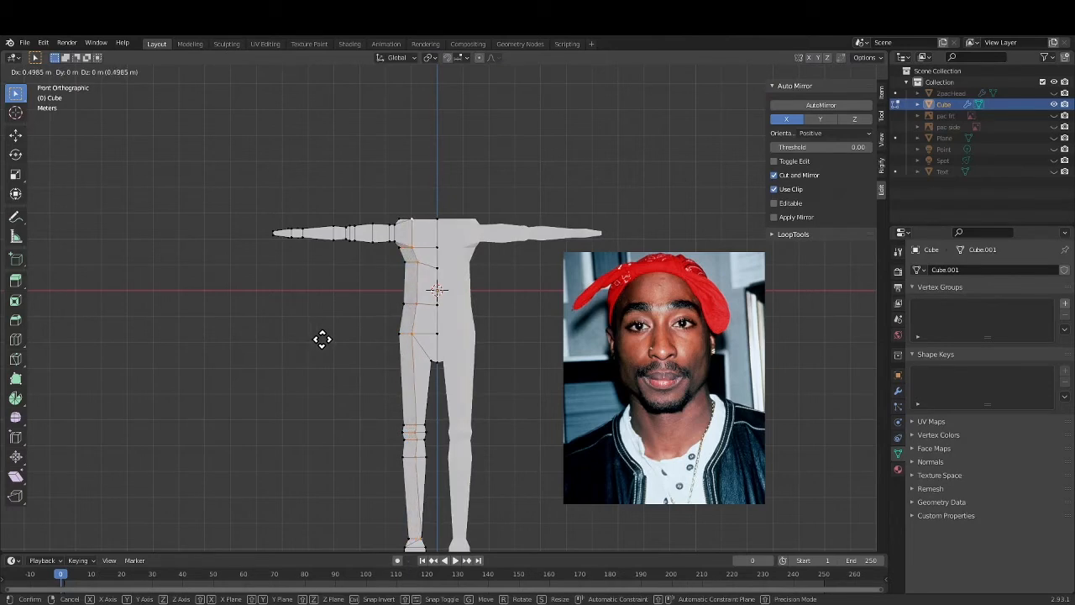
key(x)
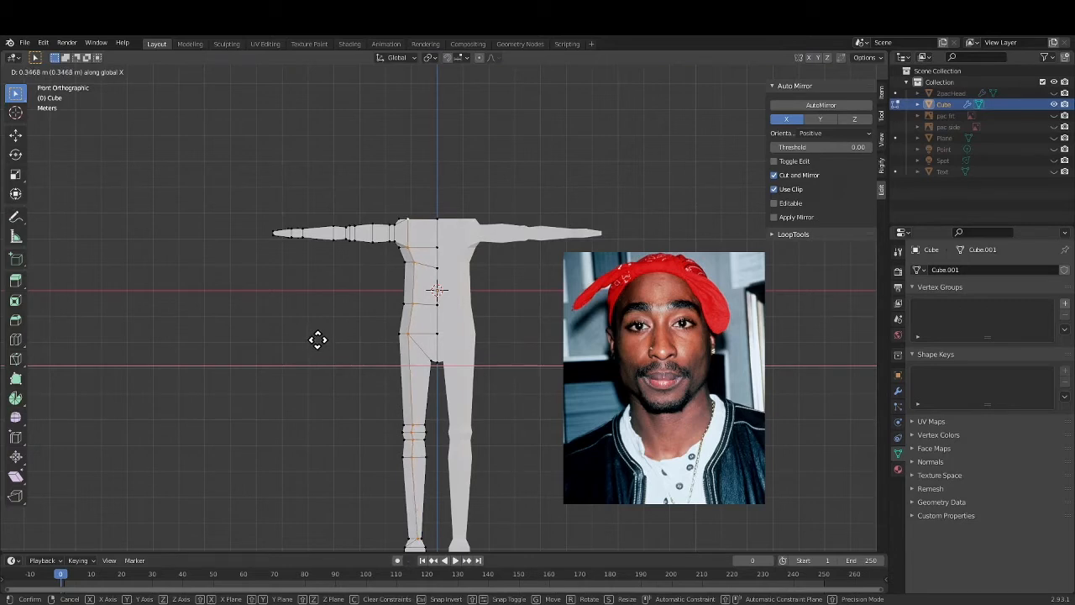
click(317, 339)
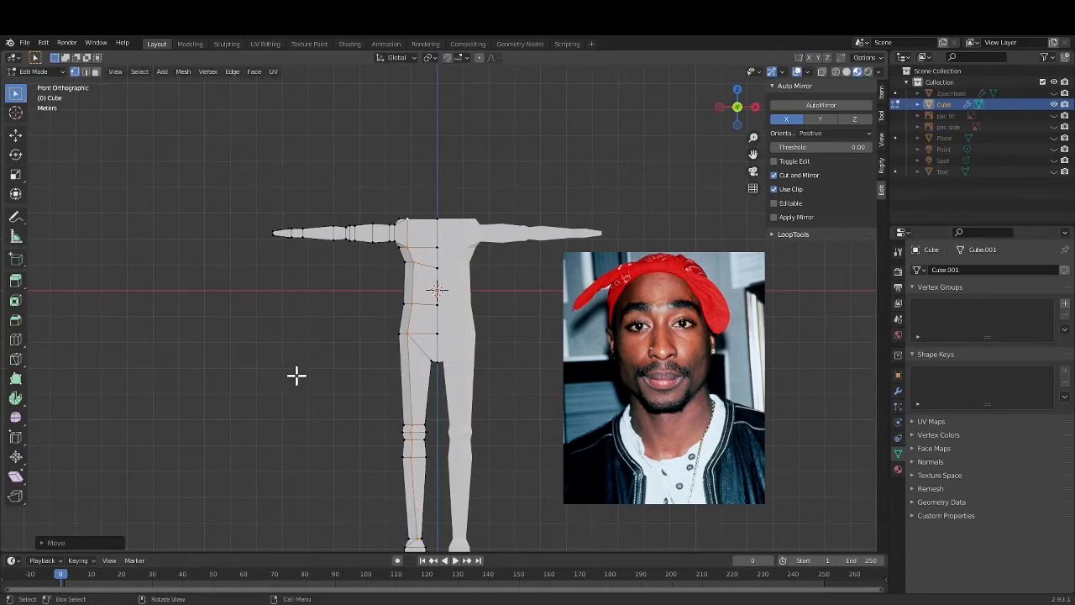
click(295, 374)
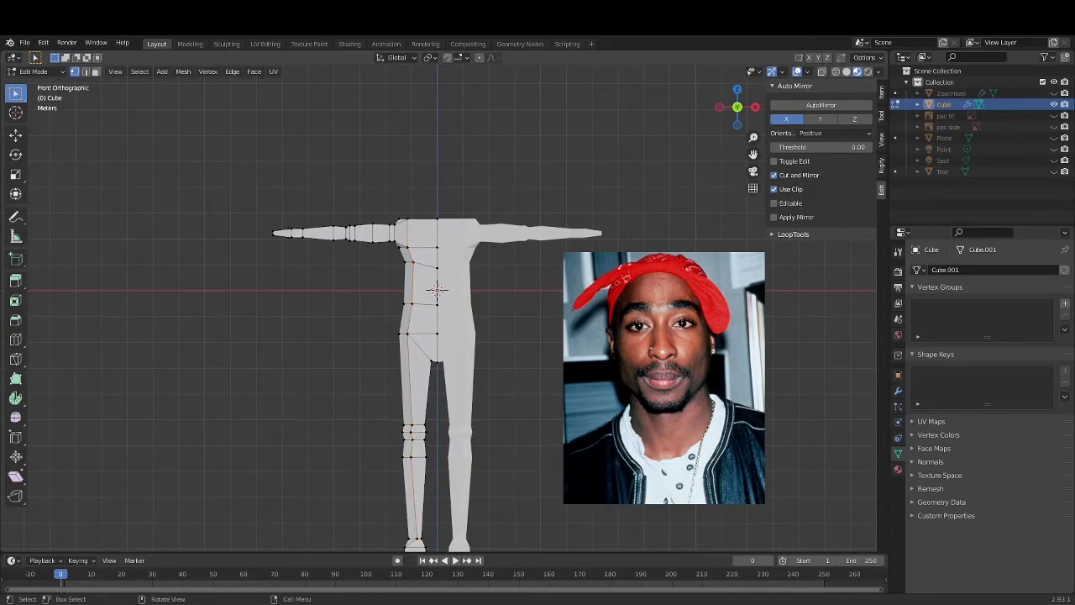
Move the front waist selection down about 0.02 m in the left side view.
middle_drag(588, 445, 505, 398)
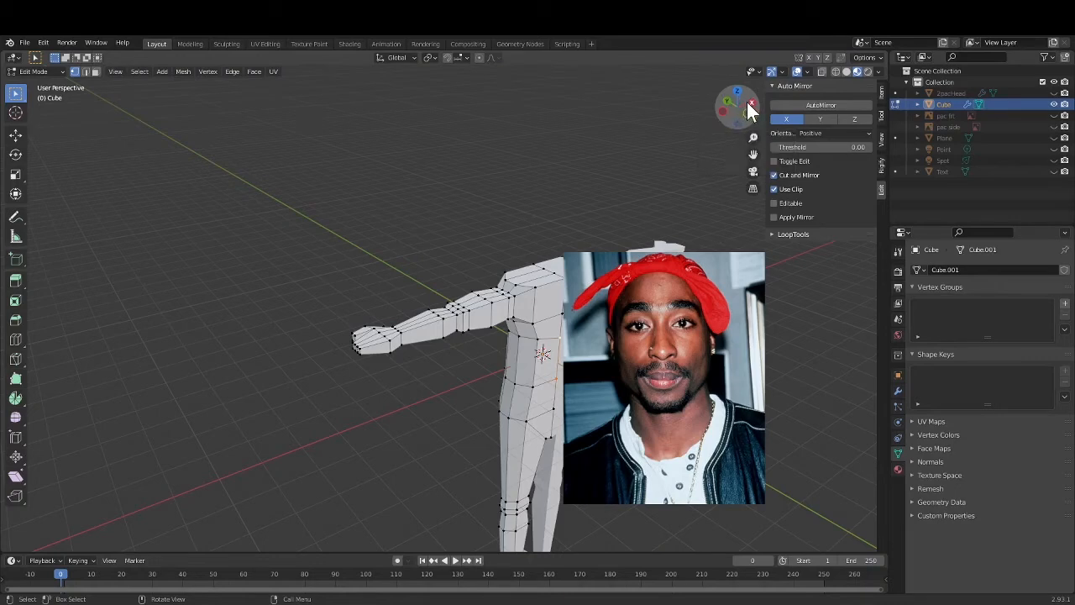
click(722, 112)
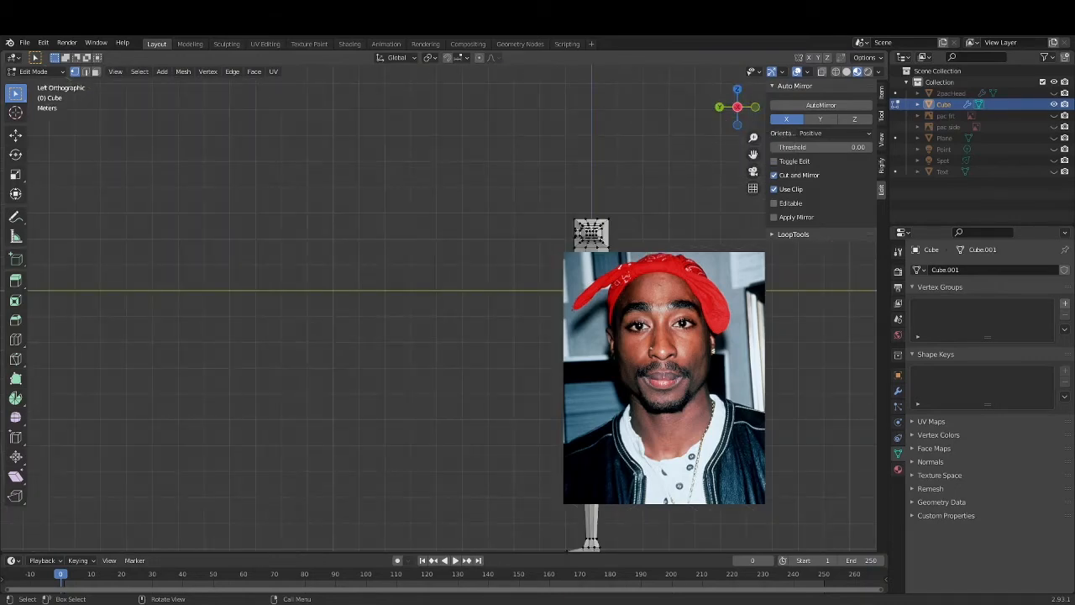
key(g)
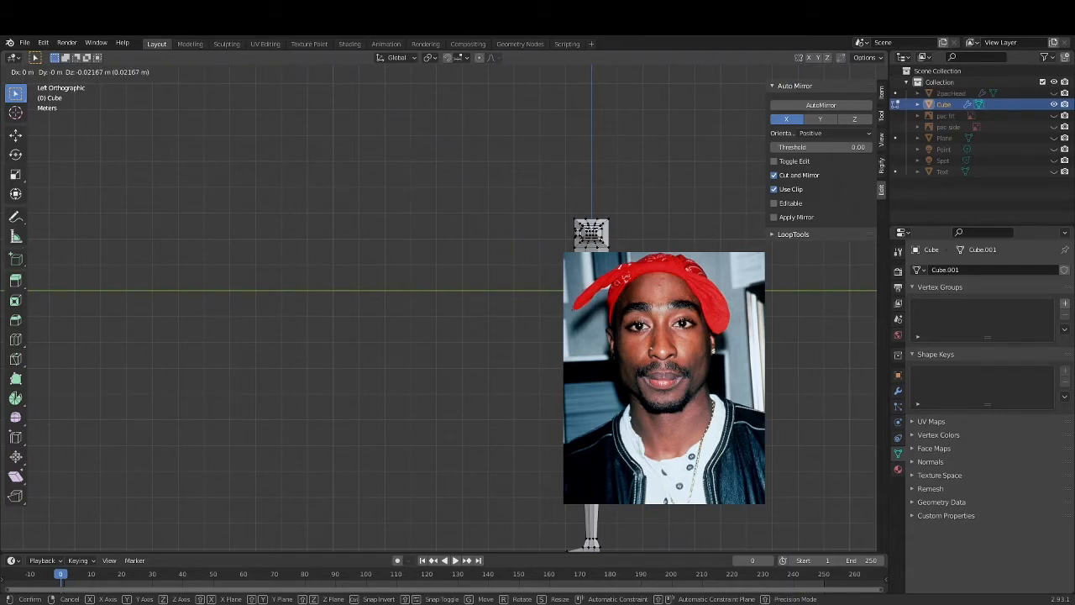
key(Return)
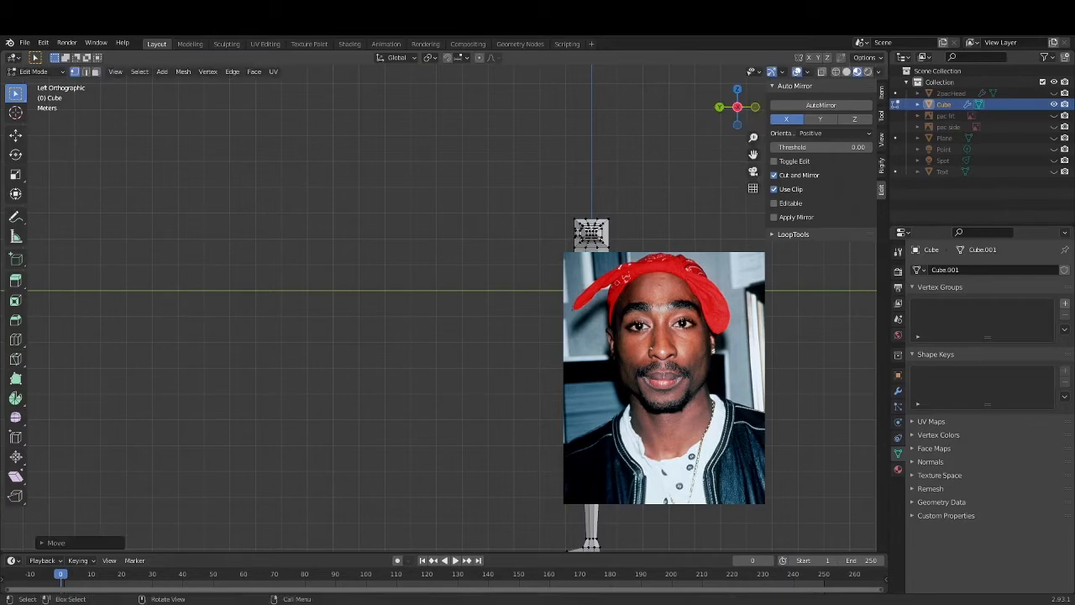
Reposition body profile vertices freehand in perspective, with moves of about 0.09 m and about 0.17 m.
middle_drag(437, 336, 319, 341)
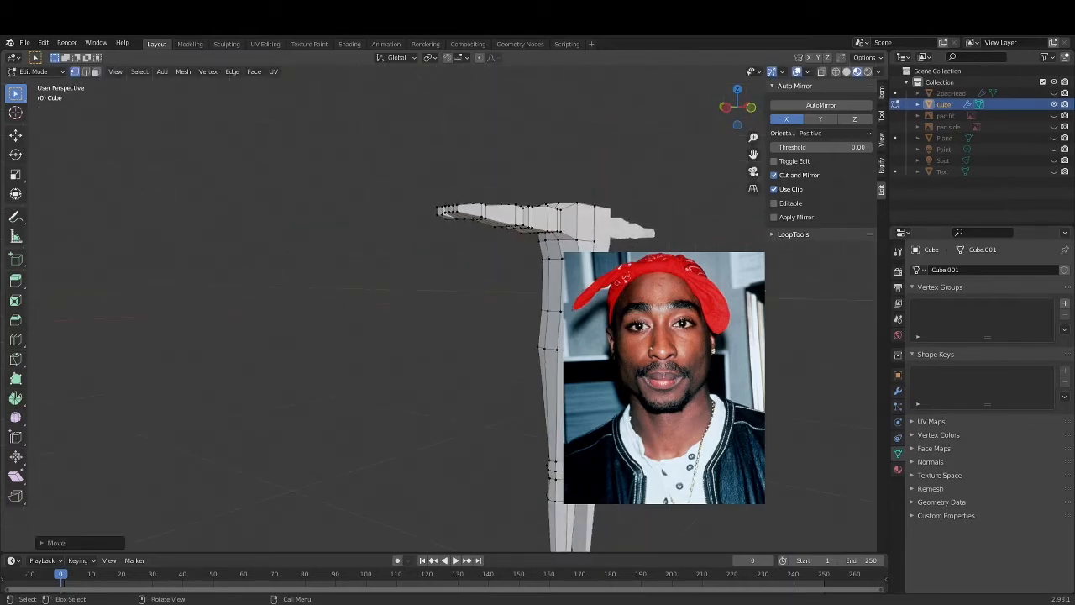
key(g)
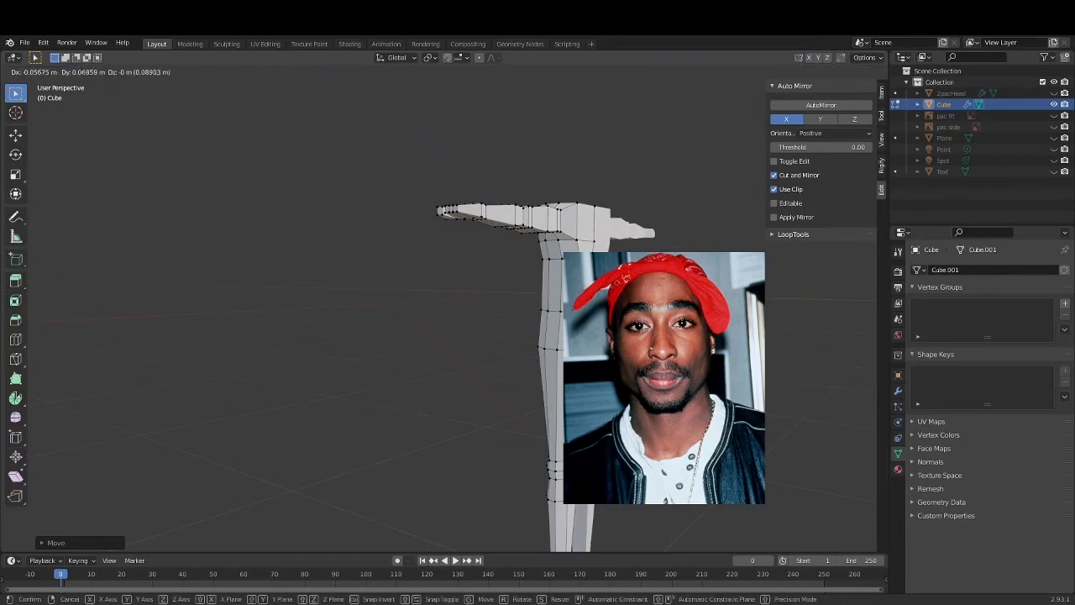
key(Return)
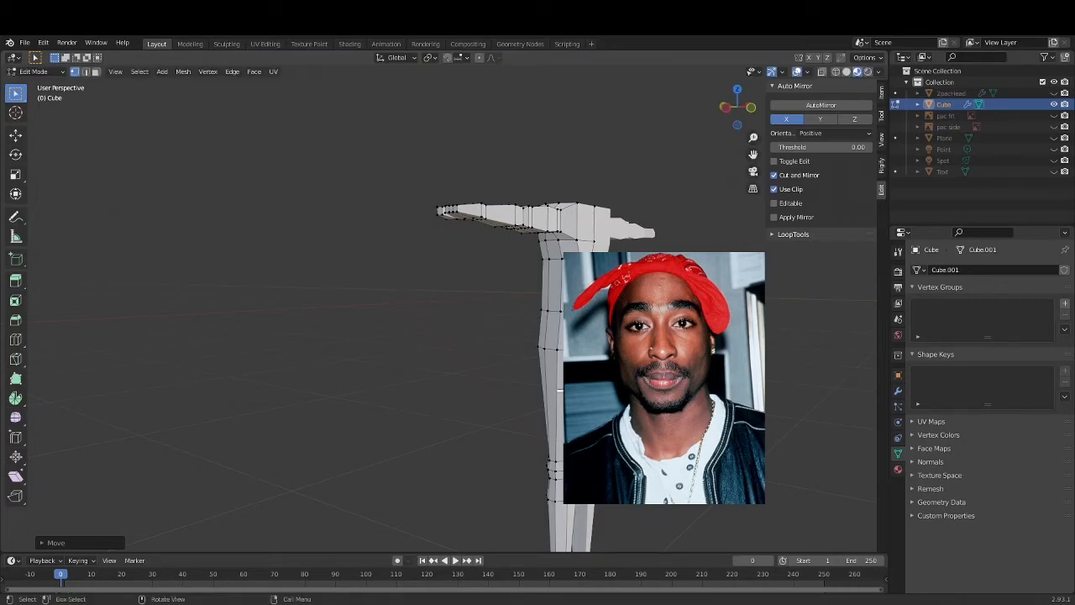
middle_drag(492, 400, 504, 398)
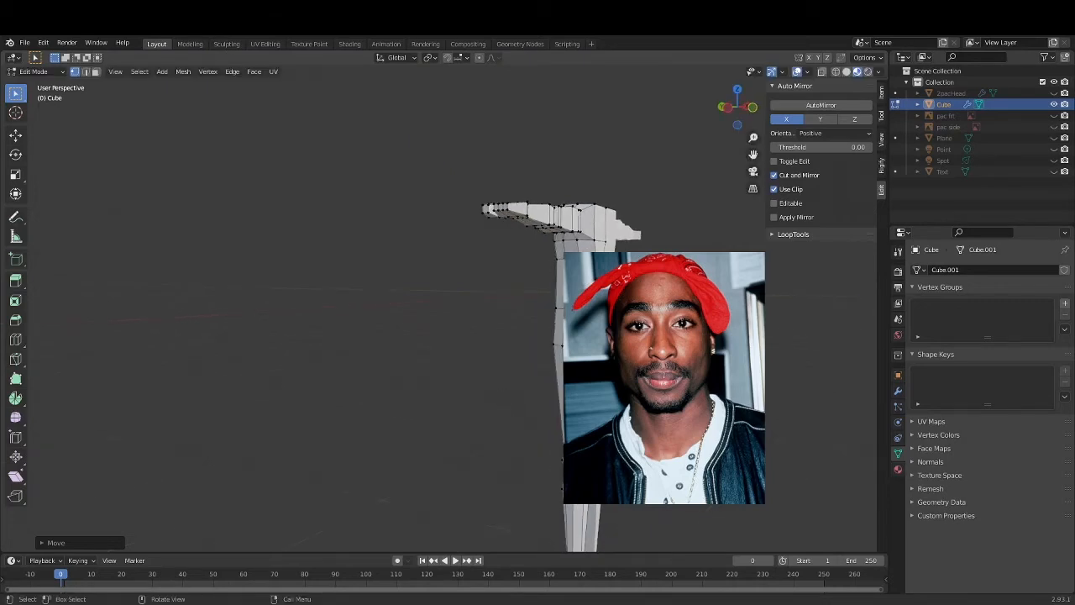
key(alt+a)
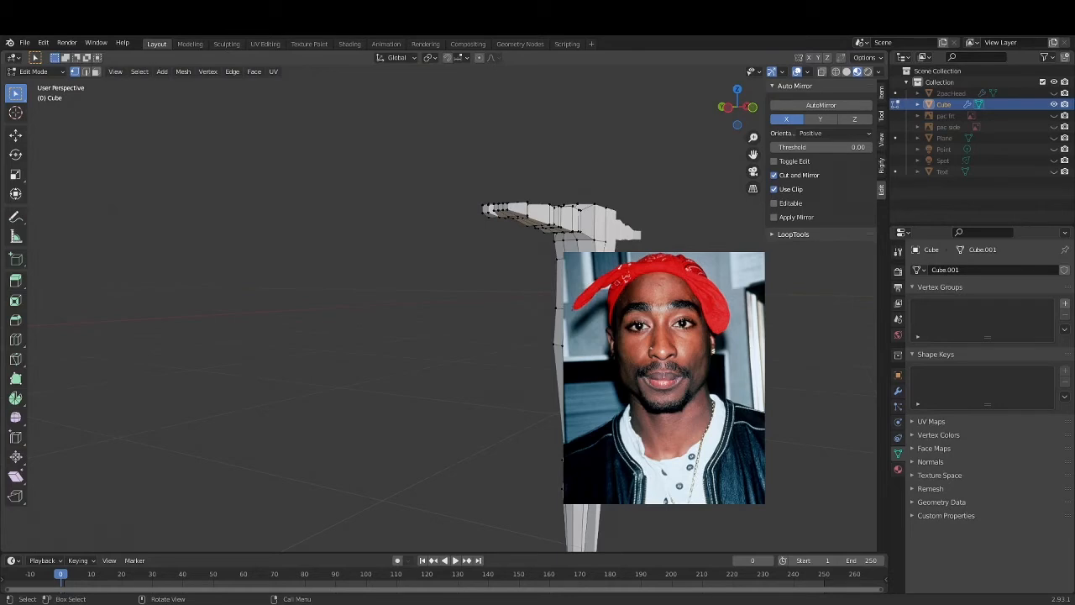
key(g)
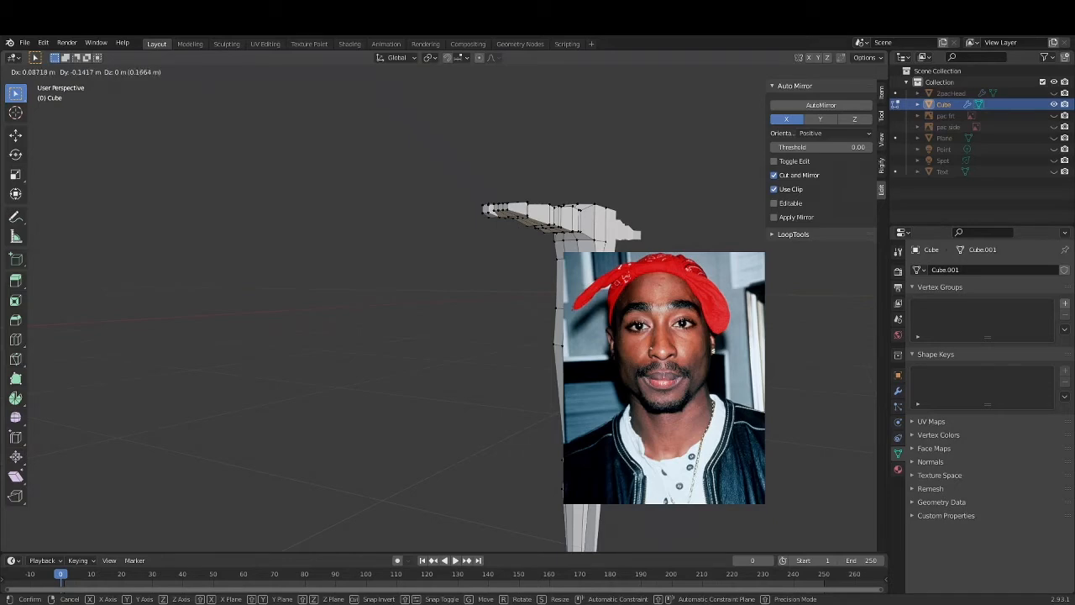
click(760, 277)
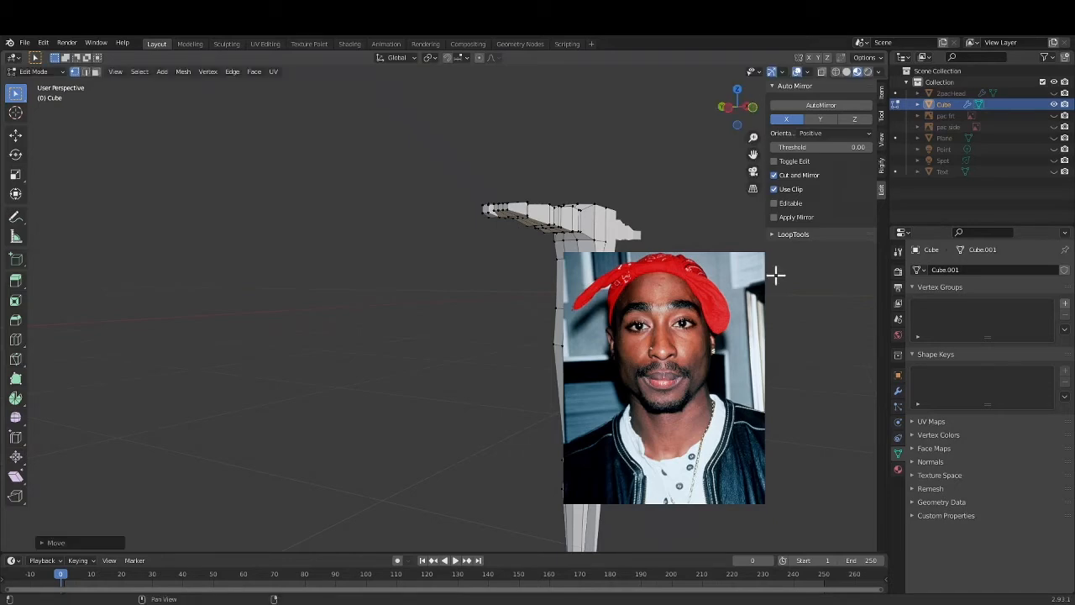
In the left side view, move the back waist vertices about 0.13 m along negative Y and 0.04 m down.
click(728, 109)
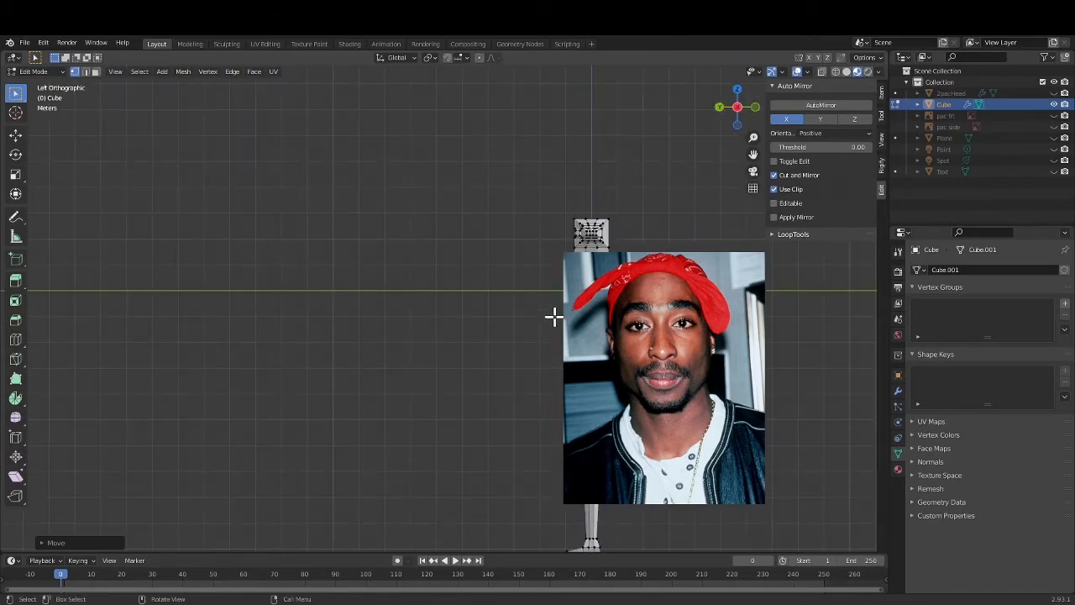
key(b)
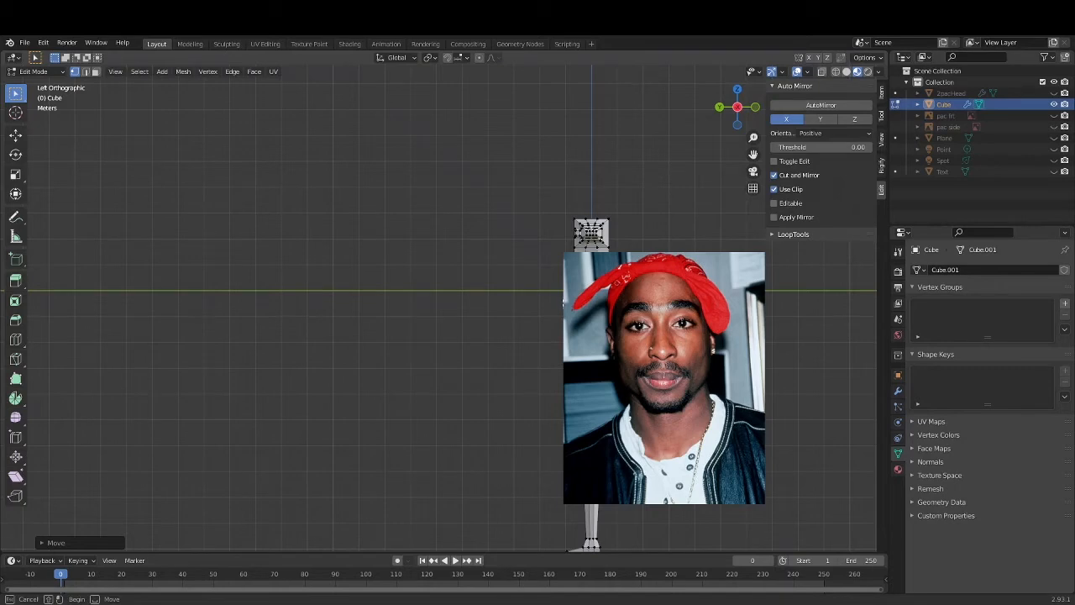
key(Escape)
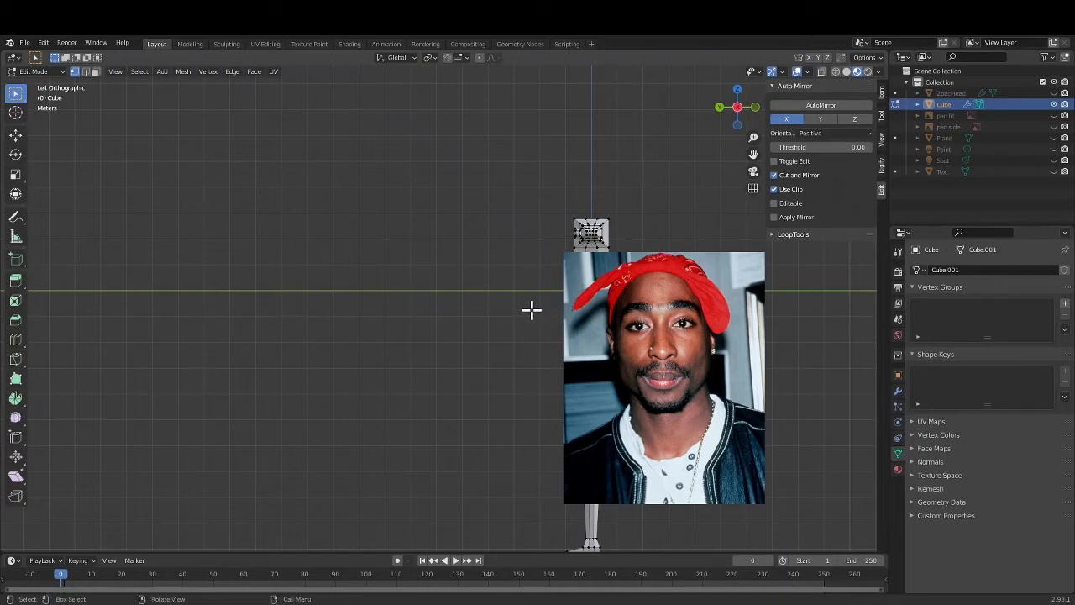
key(g)
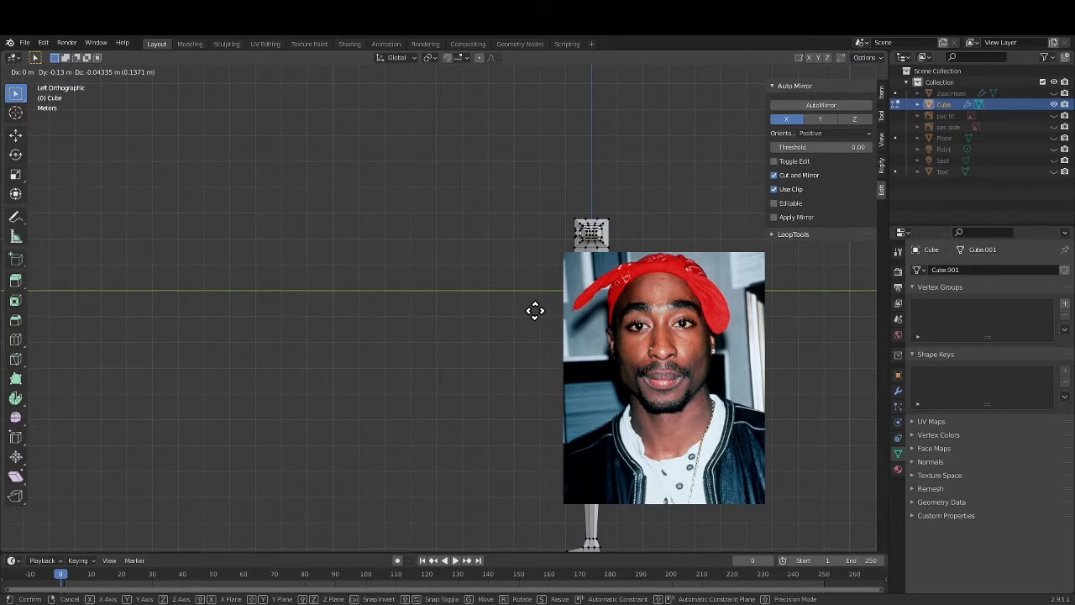
click(536, 311)
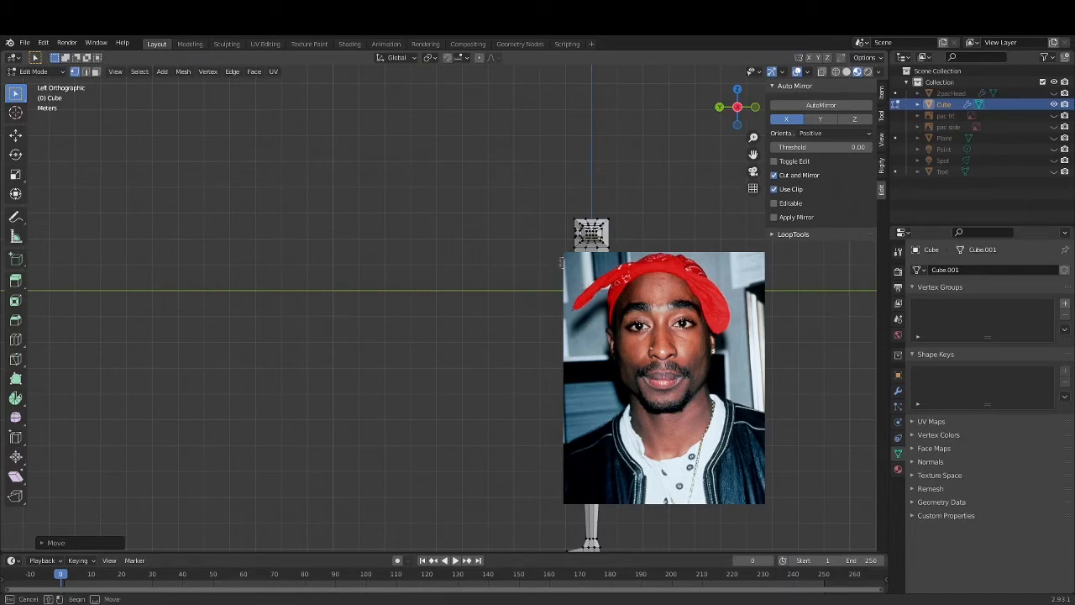
Turn on X-ray, select the back waist vertices through the mesh and move them about 0.17 m along negative Y.
drag(562, 262, 561, 267)
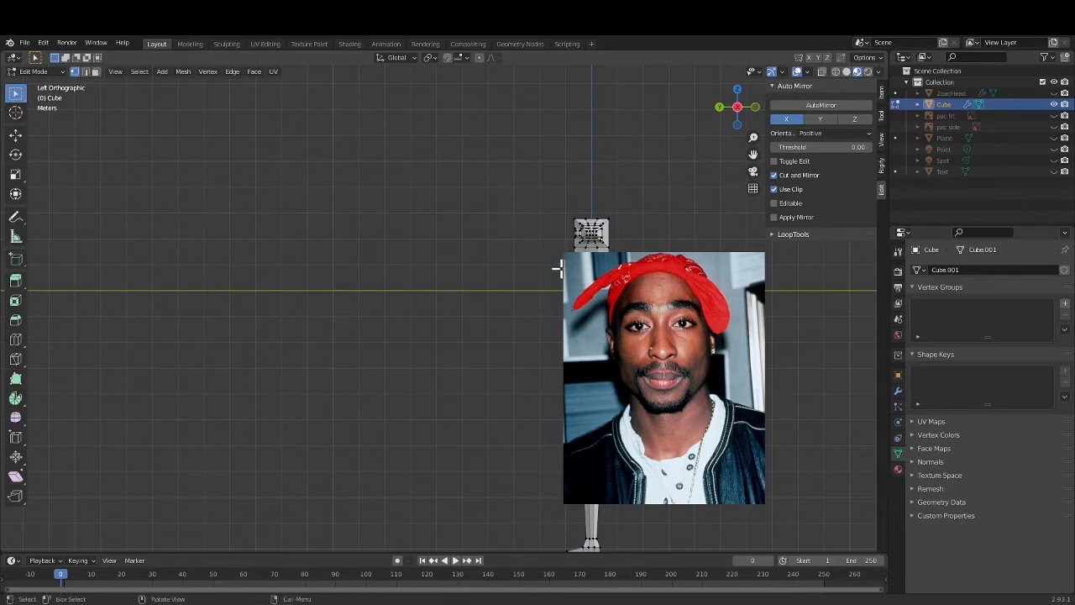
key(ctrl)
click(820, 72)
key(b)
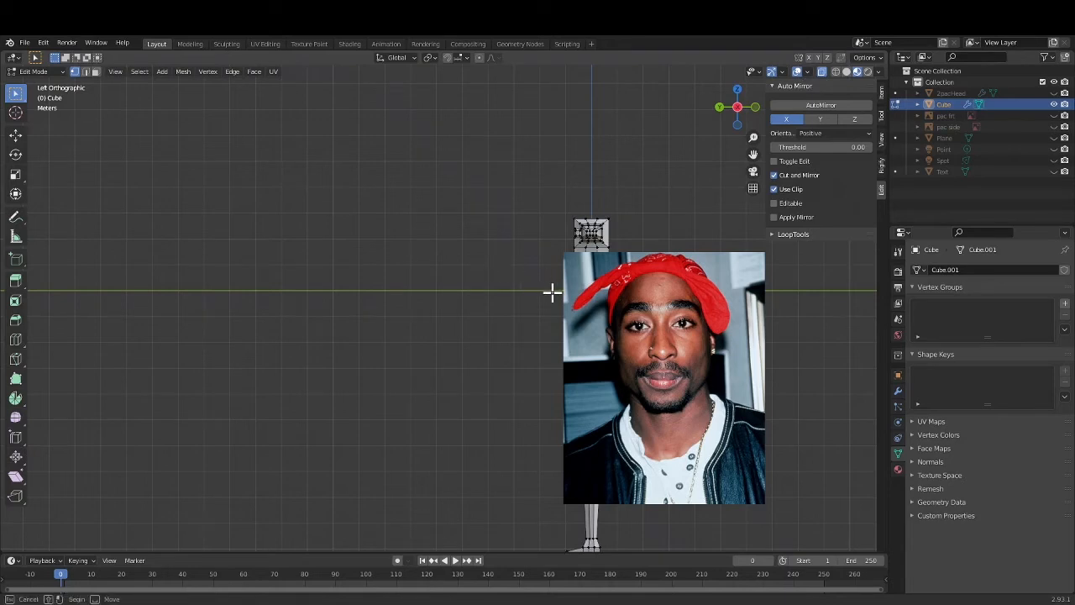
key(Escape)
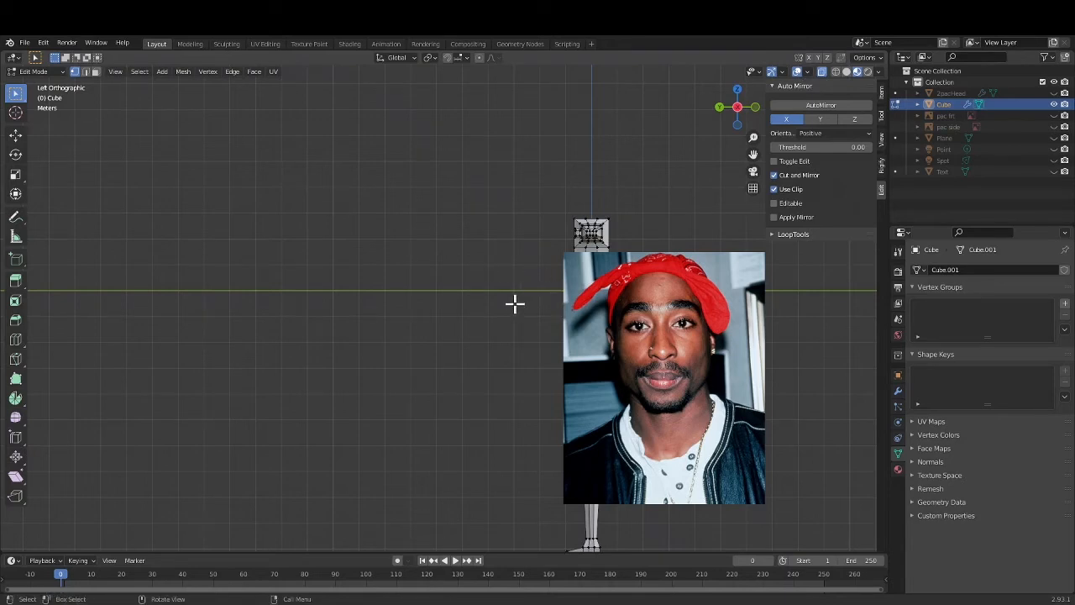
key(g)
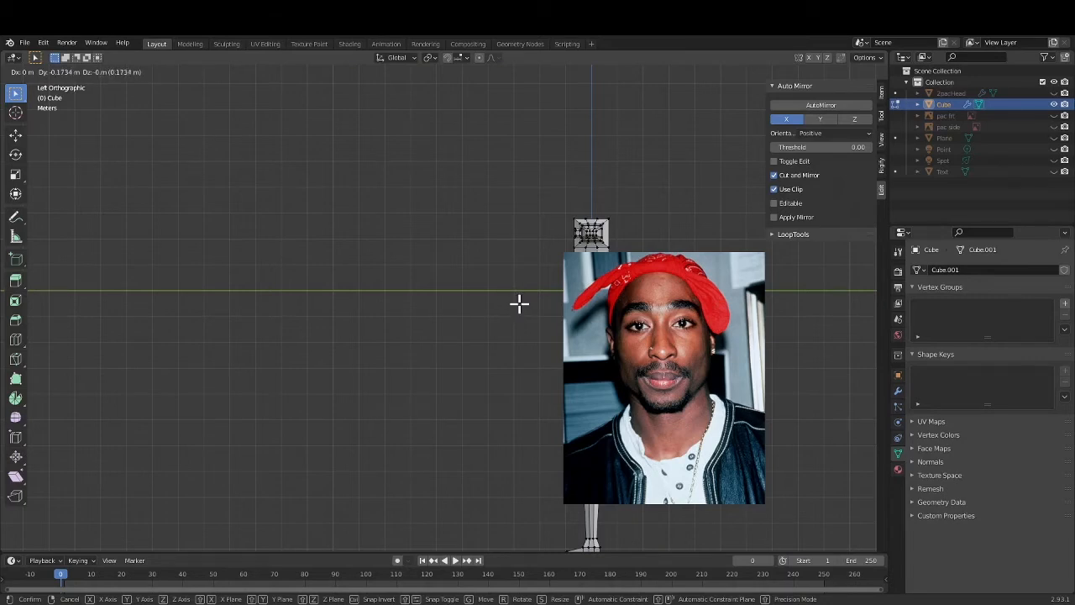
click(518, 303)
Select the vertices just below the upper back through the mesh and reposition them freehand in the side view.
drag(563, 262, 622, 277)
key(g)
click(564, 256)
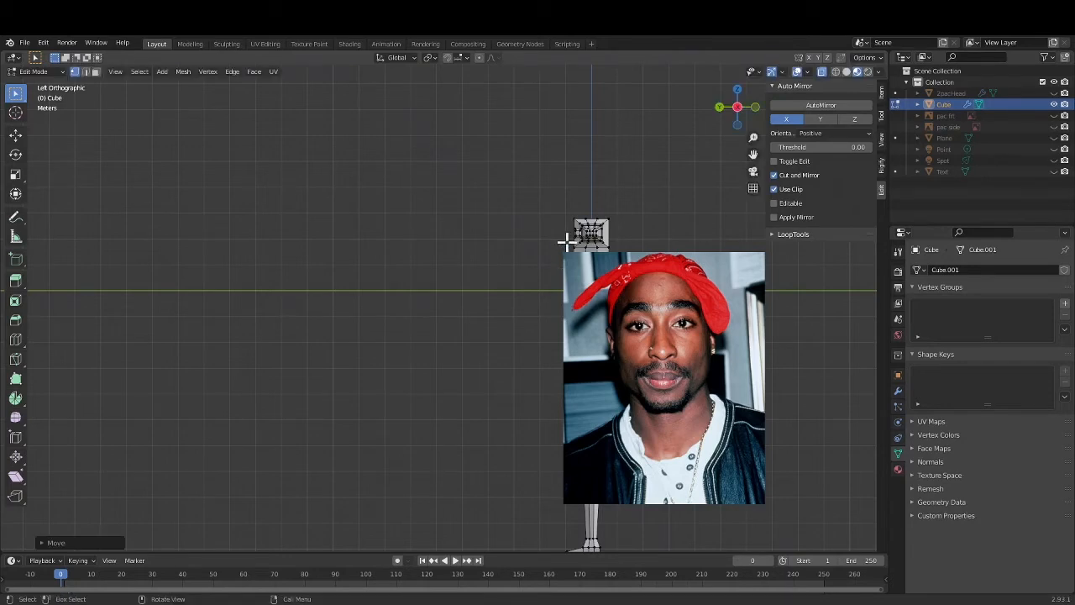
Move the upper-back vertices about 0.13 m outward along positive Y and clear the selection.
key(b)
drag(572, 246, 576, 250)
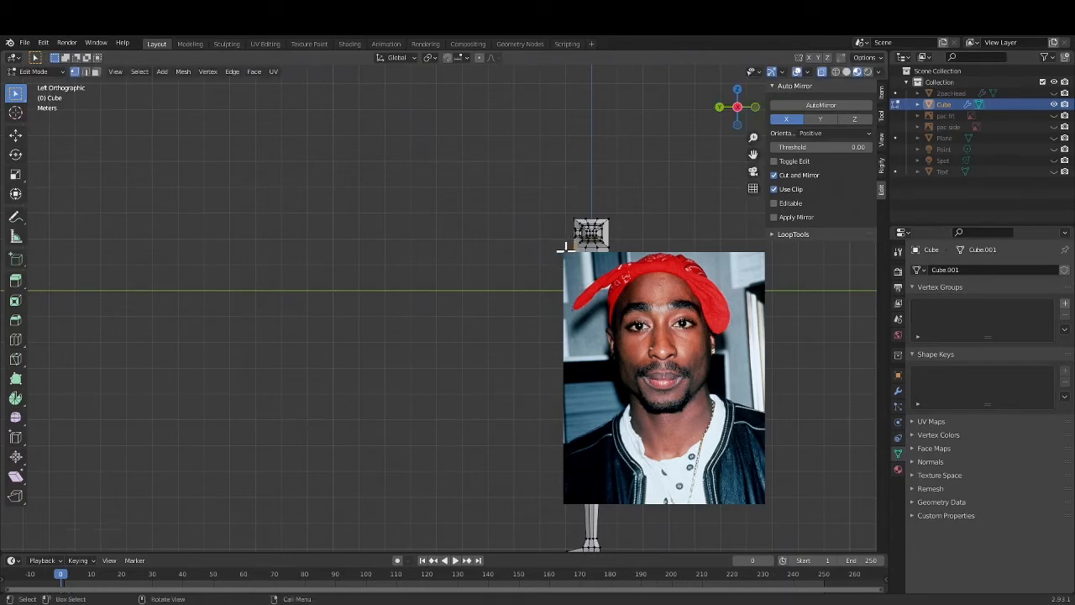
key(g)
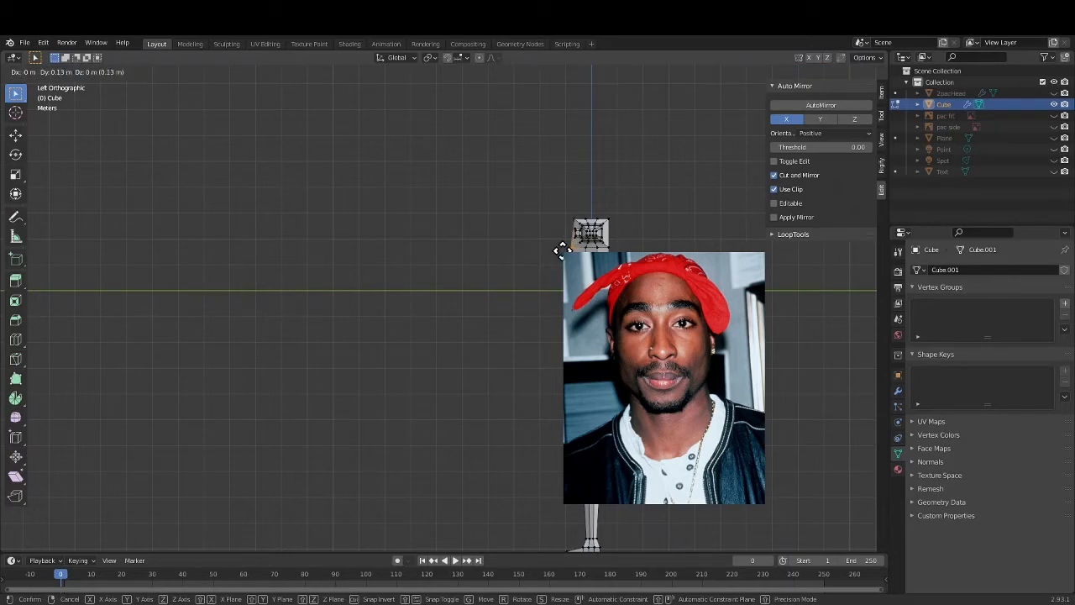
click(561, 250)
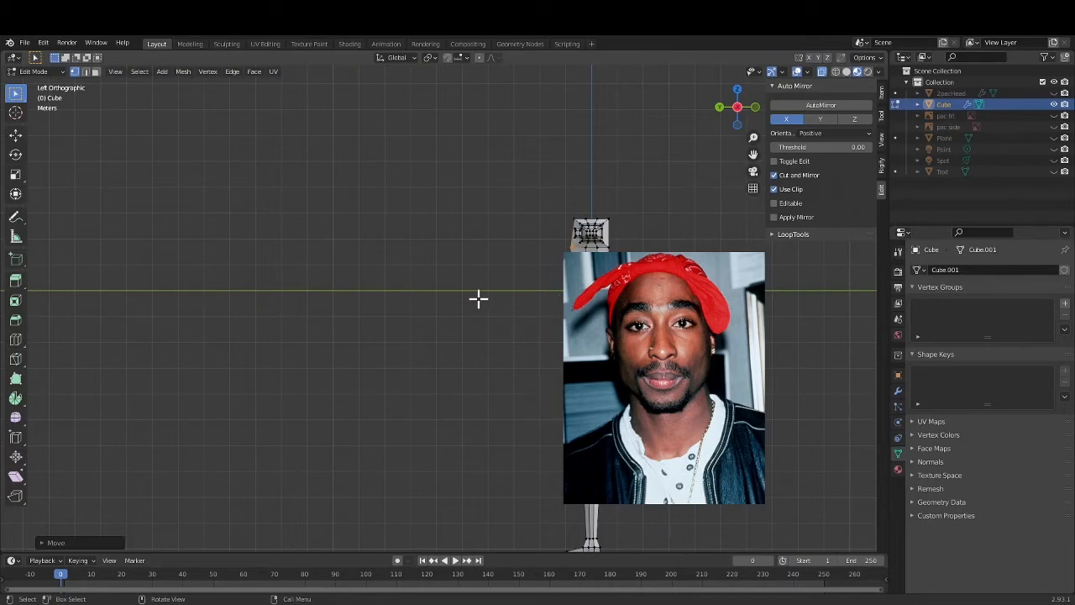
mouse_move(457, 260)
middle_down()
mouse_move(451, 247)
mouse_move(484, 276)
mouse_move(529, 268)
mouse_move(459, 263)
middle_up()
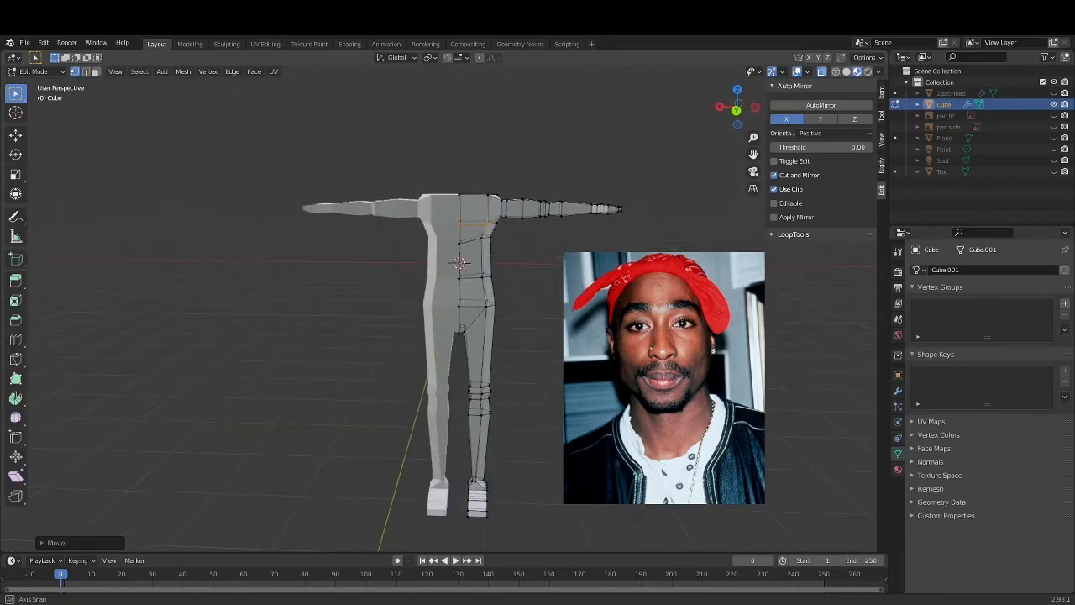
key(alt+a)
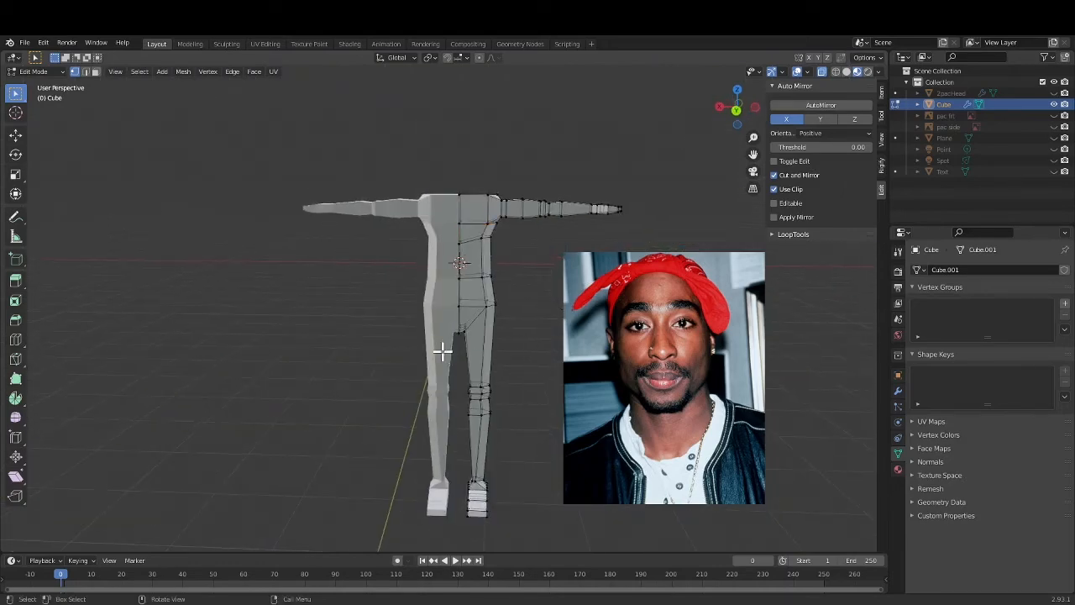
In the back view, raise the middle vertices on top of the shoulders about 0.18 m.
middle_drag(351, 290, 336, 351)
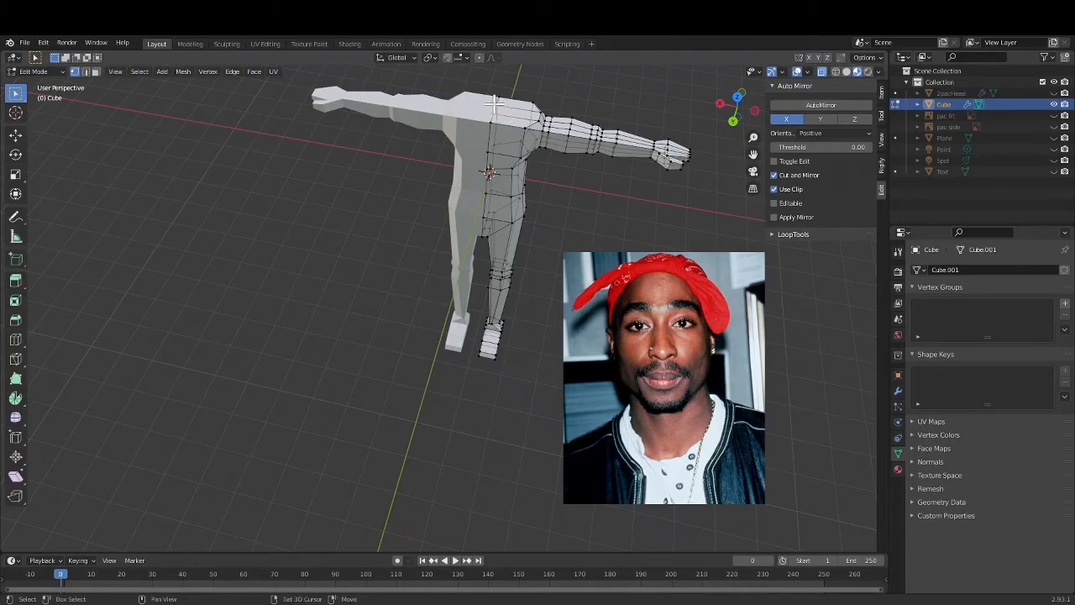
click(732, 121)
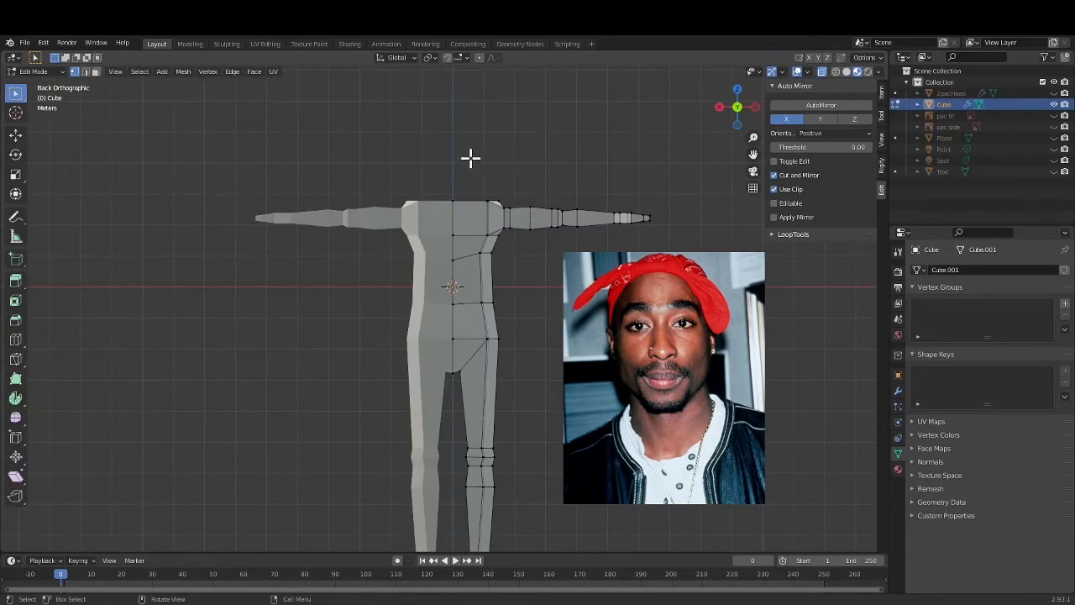
key(g)
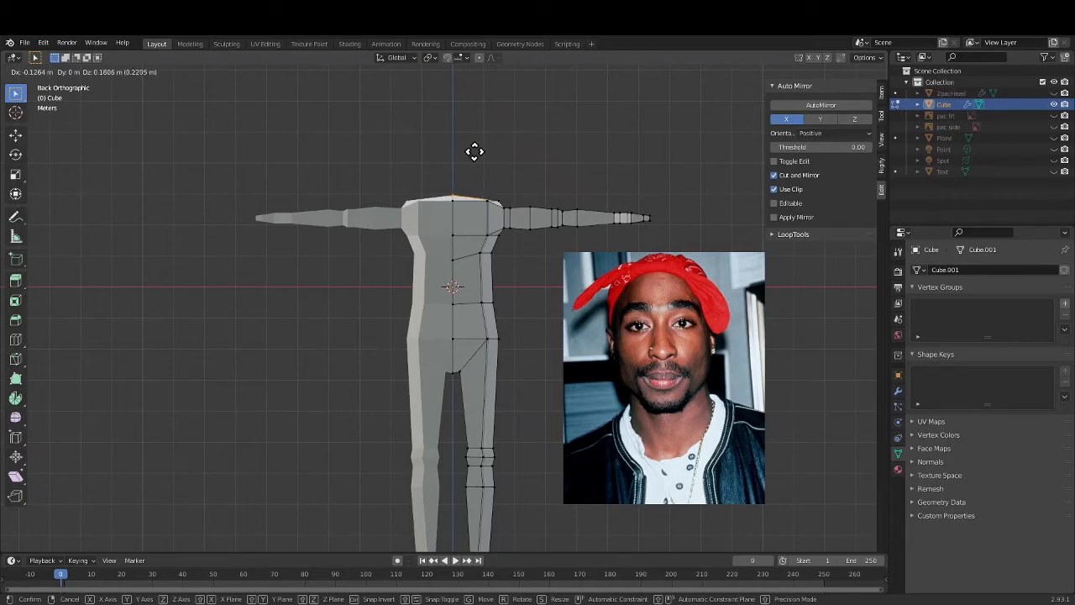
click(475, 151)
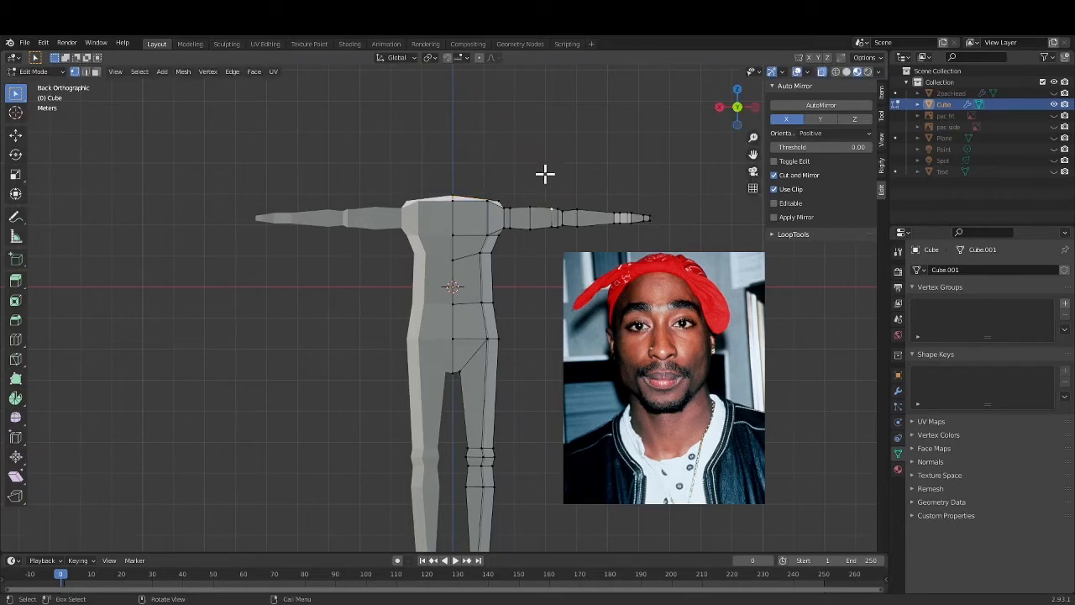
Create a new material for the body mesh.
middle_drag(551, 209, 528, 285)
scroll(527, 286, up, 1)
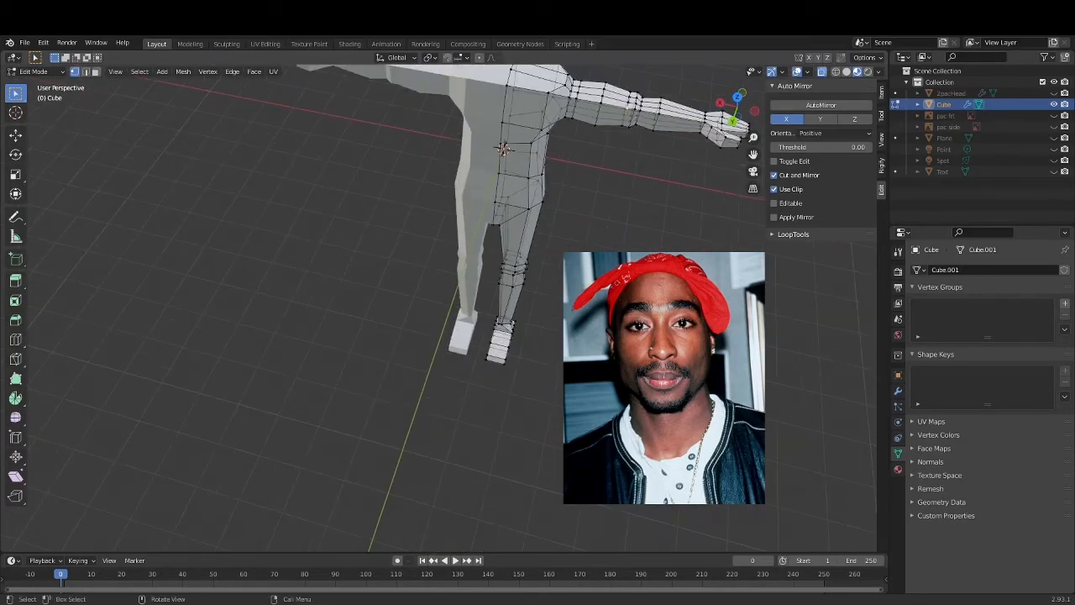
scroll(528, 286, down, 2)
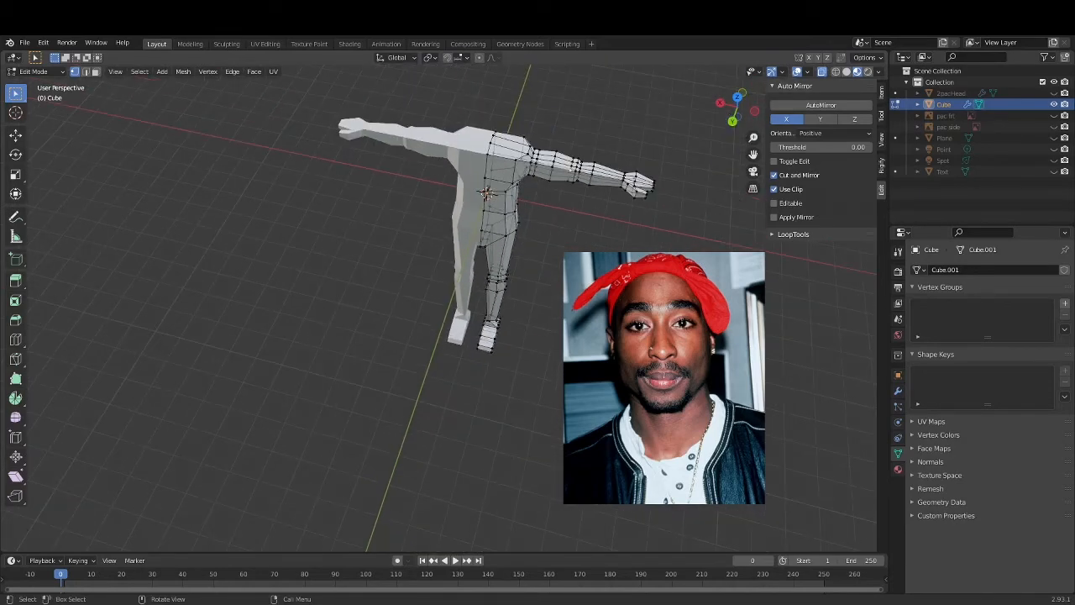
middle_drag(528, 286, 754, 244)
middle_drag(837, 244, 384, 230)
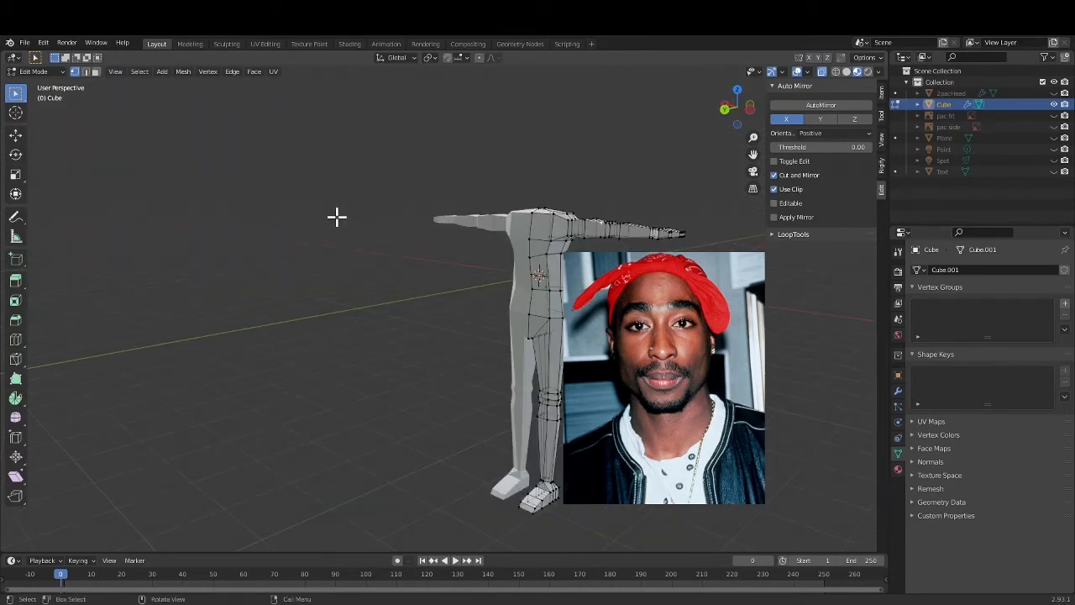
click(897, 337)
click(898, 469)
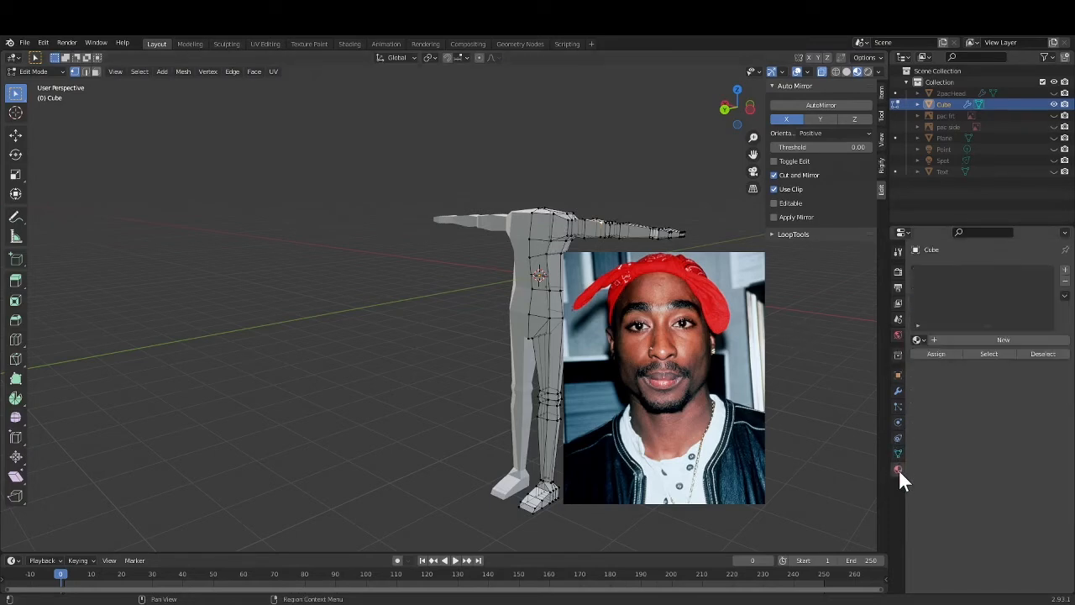
click(962, 339)
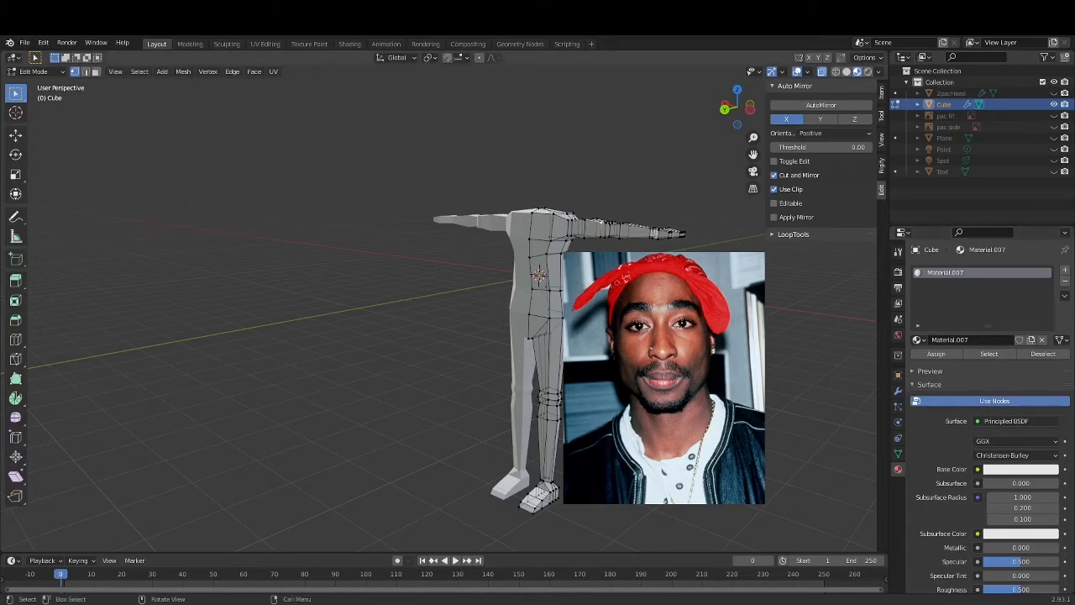
Select all of the body's editable geometry.
key(a)
key(alt+a)
key(a)
key(alt+a)
key(a)
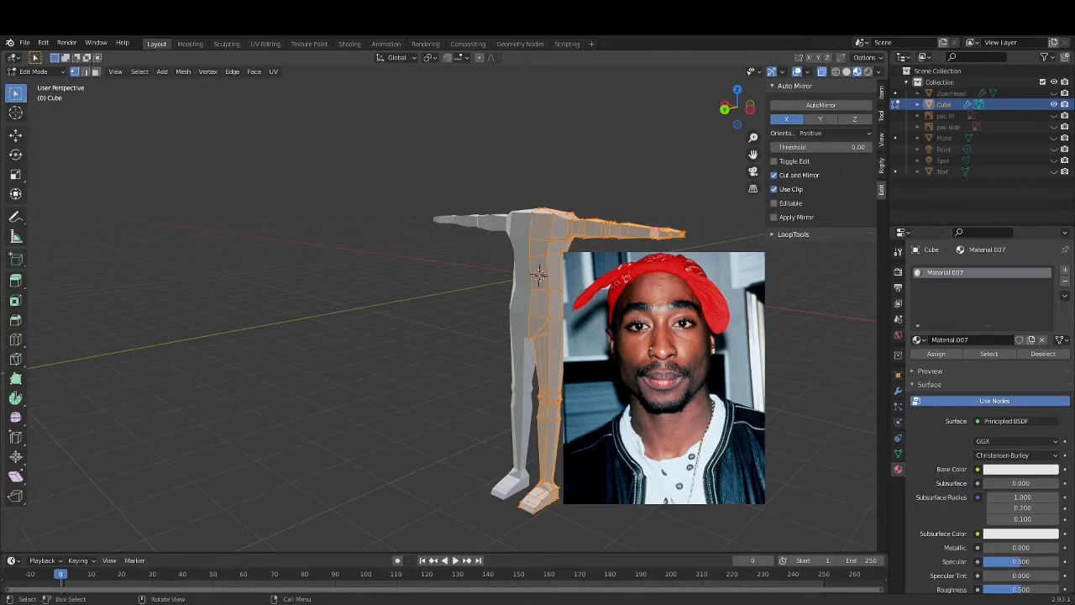
key(alt+a)
key(a)
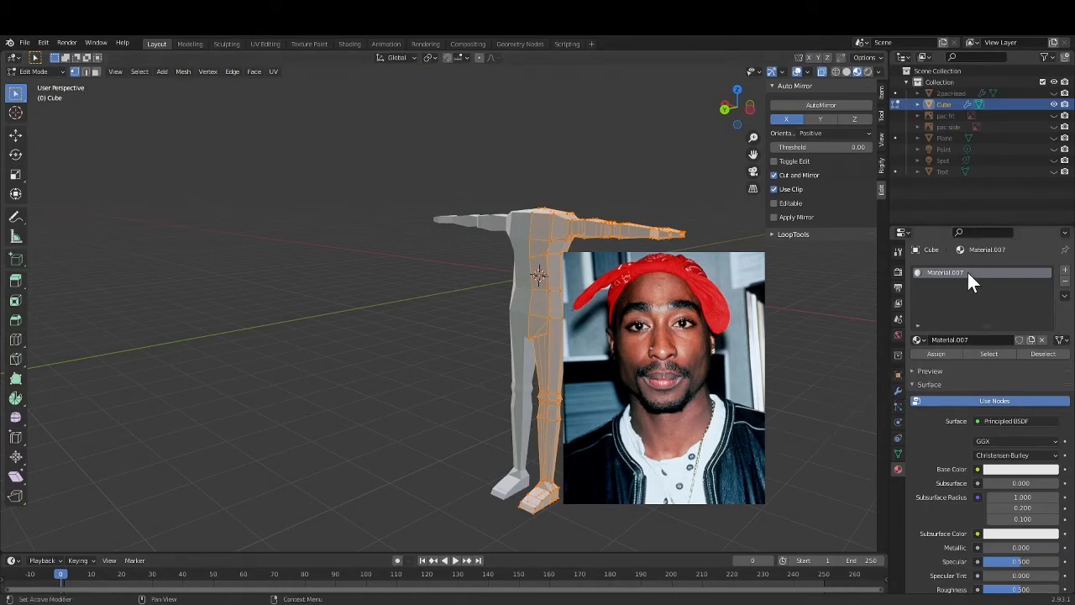
Set the material's base color to a dark orange-brown with hue about 0.034 and saturation about 0.98, and clear the selection.
click(1010, 469)
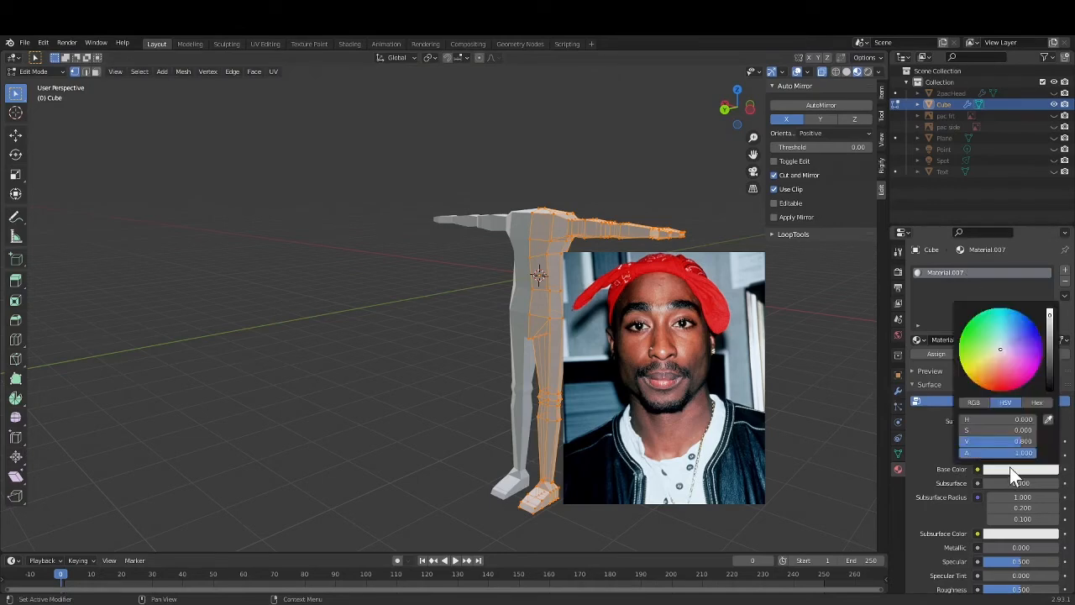
drag(1006, 359, 985, 382)
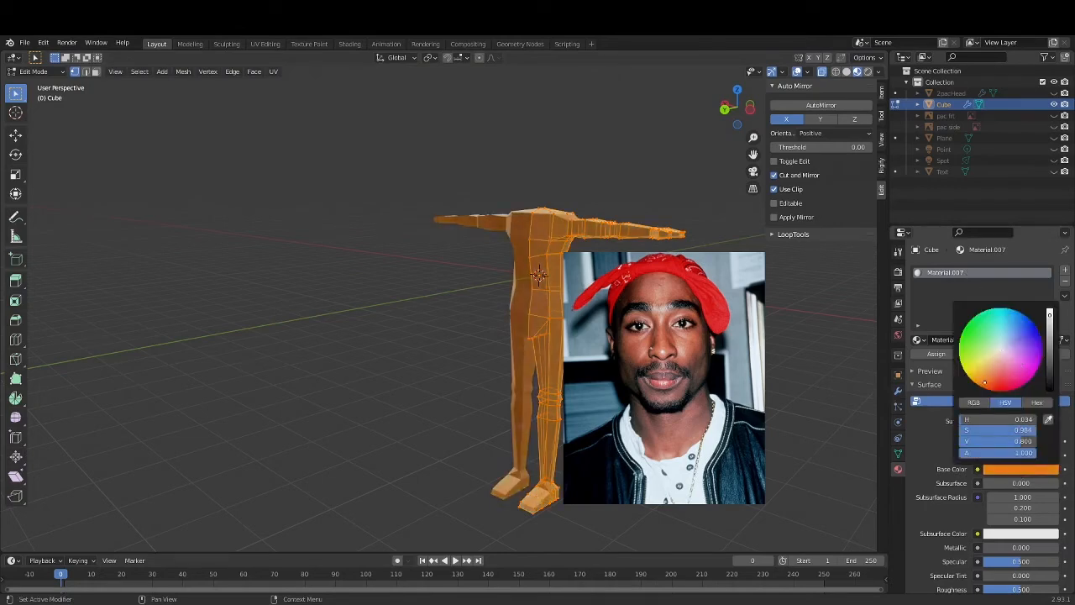
click(1050, 322)
drag(1050, 322, 1050, 331)
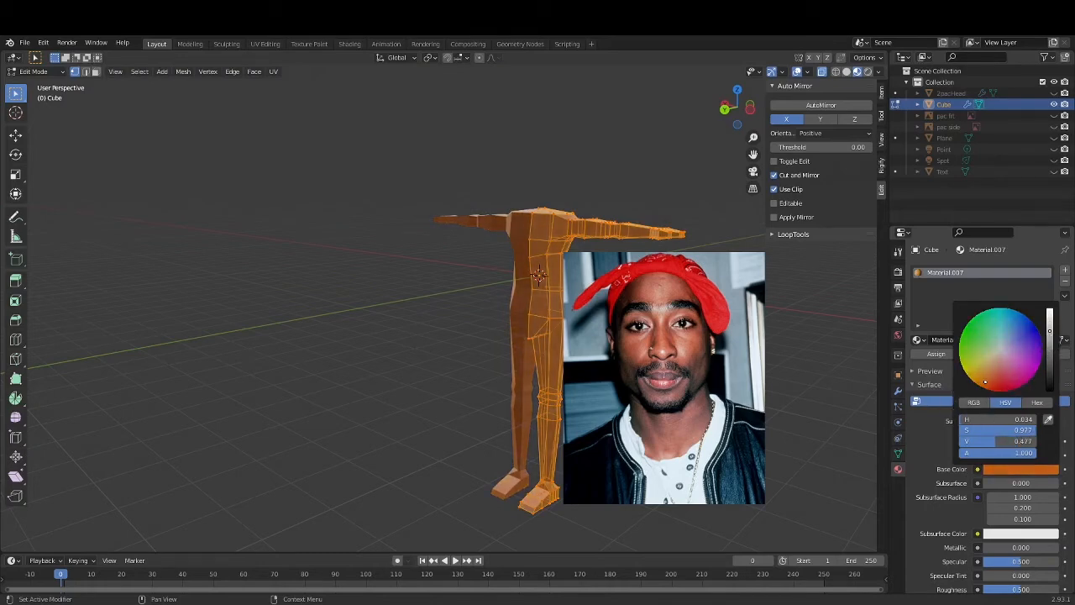
key(alt+a)
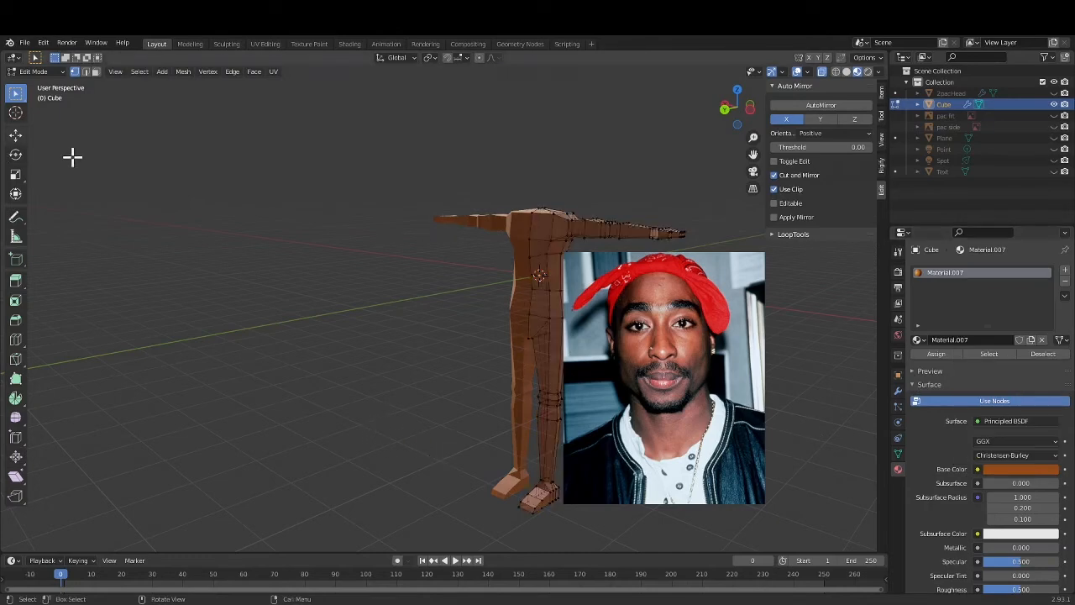
Examine the coloured body from another angle in Object Mode and return to Edit Mode.
click(22, 72)
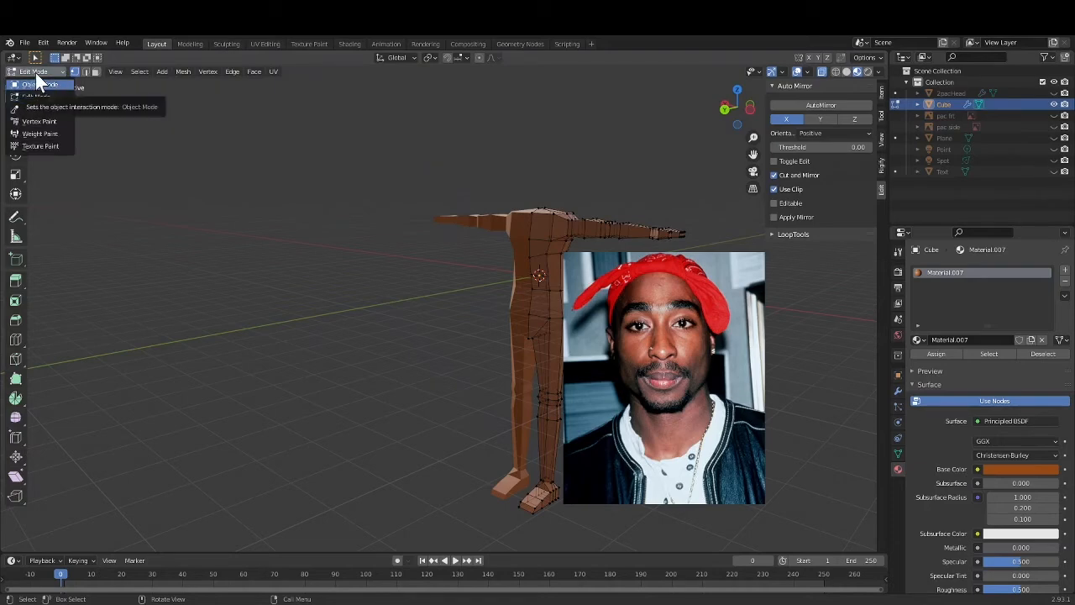
click(35, 85)
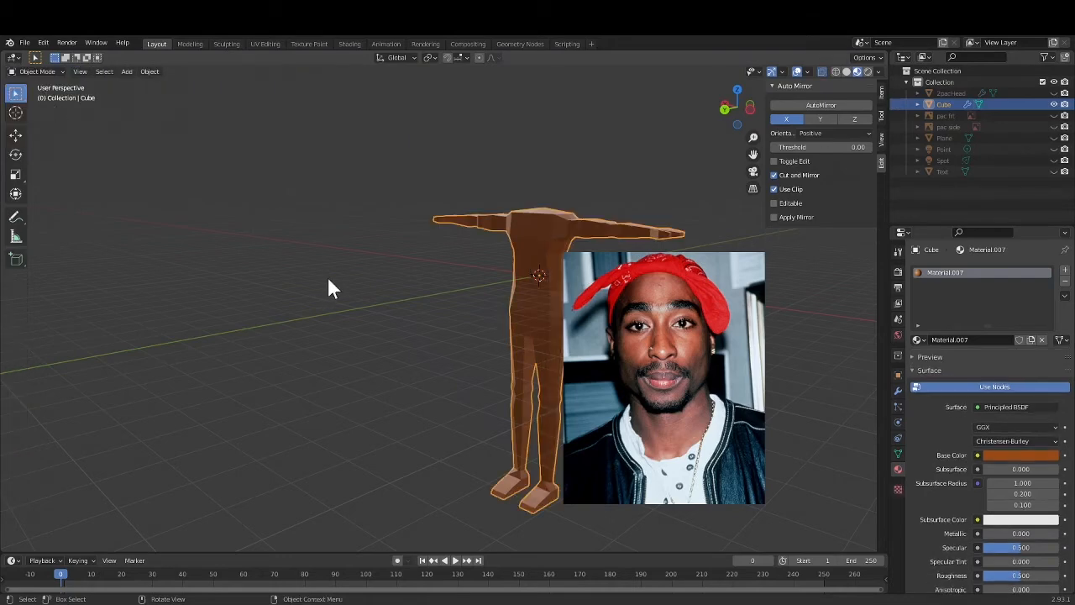
click(310, 334)
middle_drag(356, 335, 304, 311)
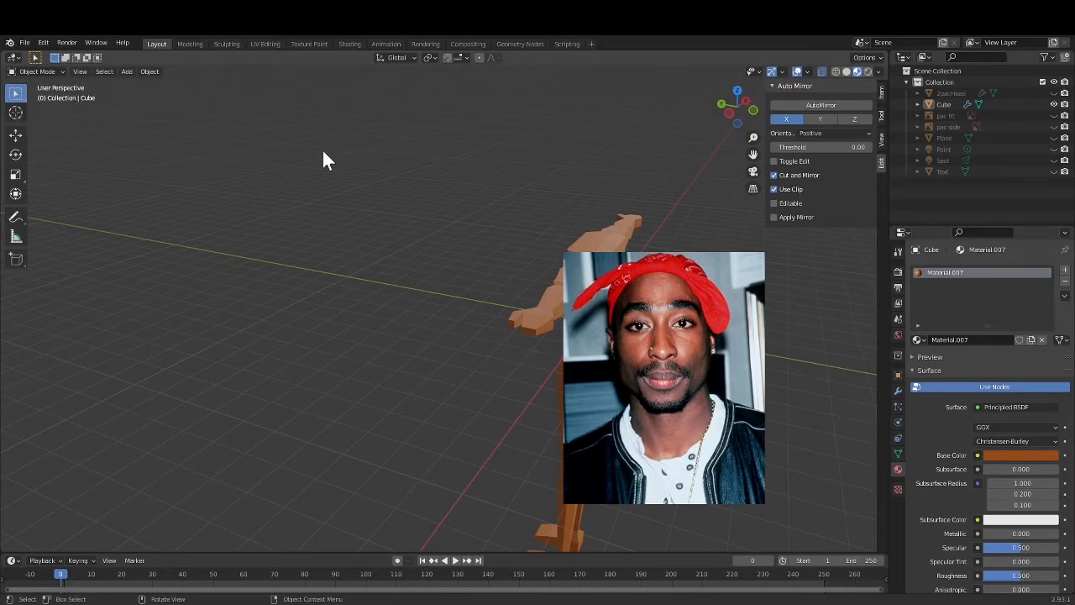
click(29, 72)
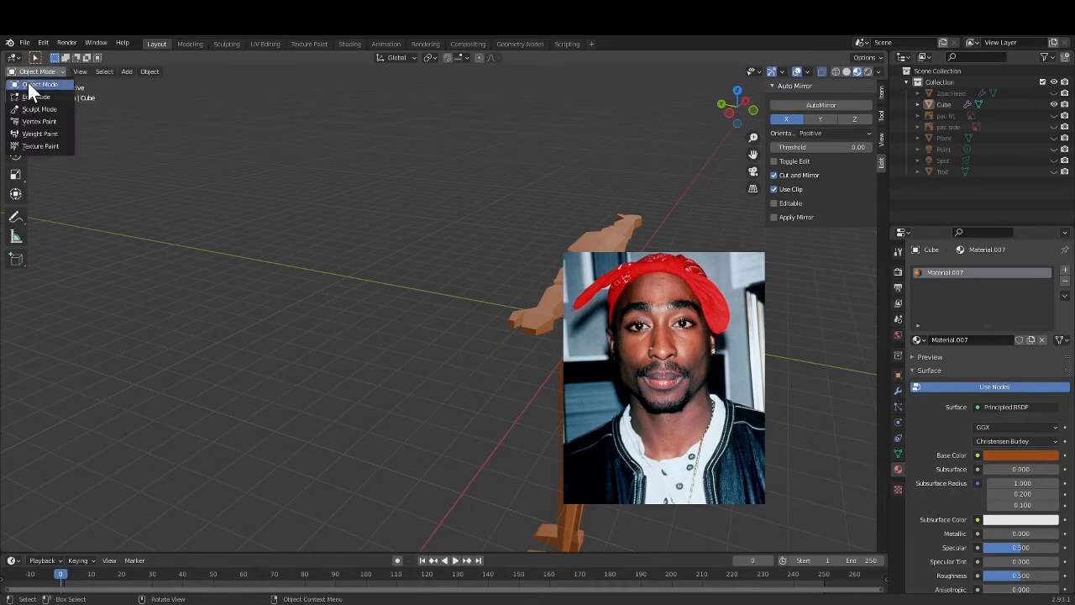
click(30, 94)
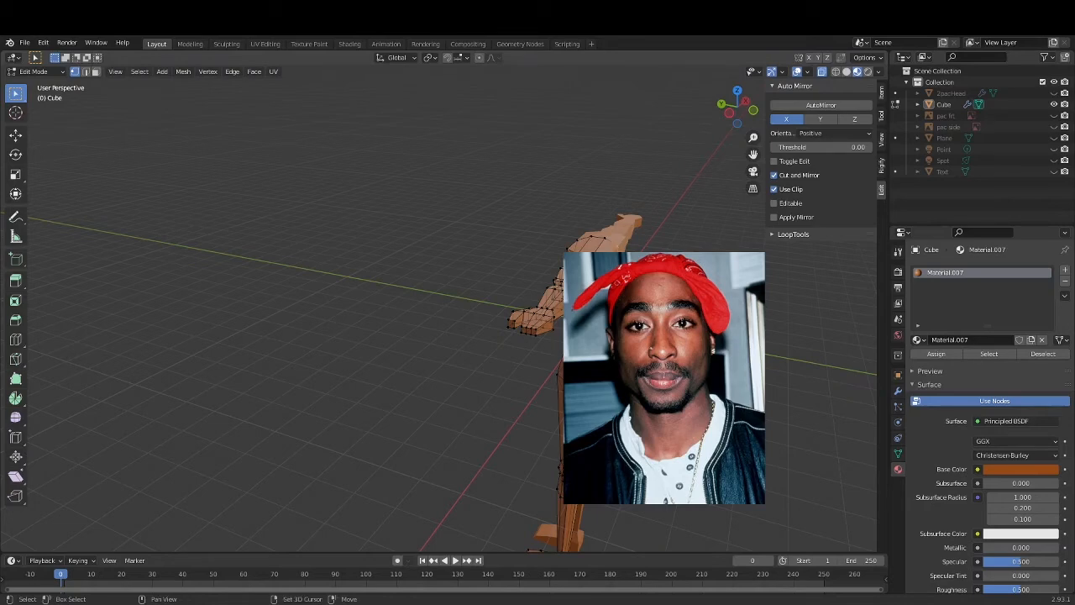
In side view, lower the rear upper shoulder vertices by about 0.33 m and the front ones by about 0.15 m.
click(730, 114)
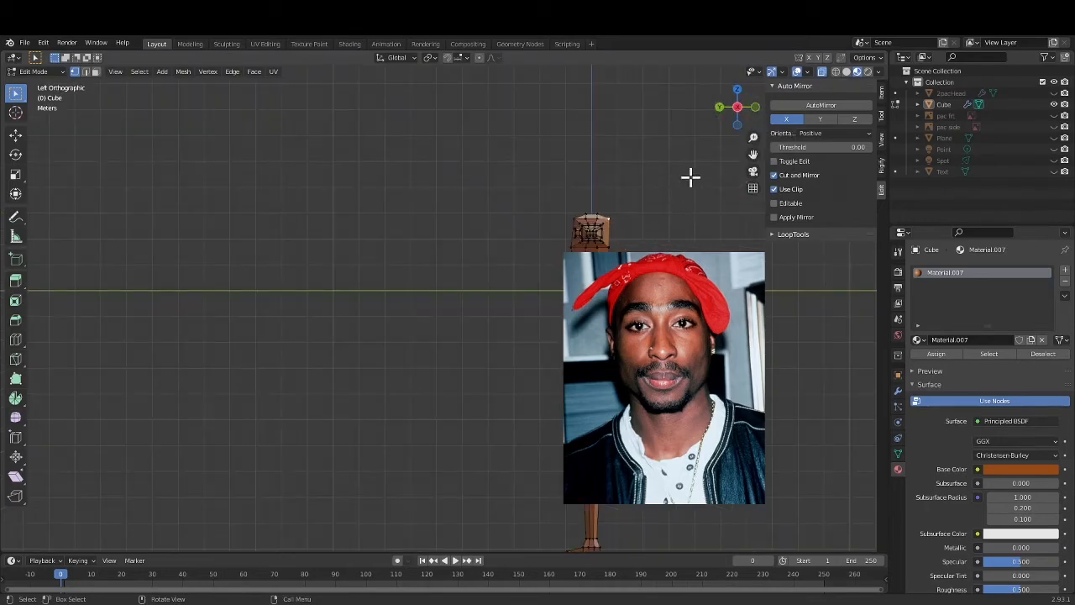
key(g)
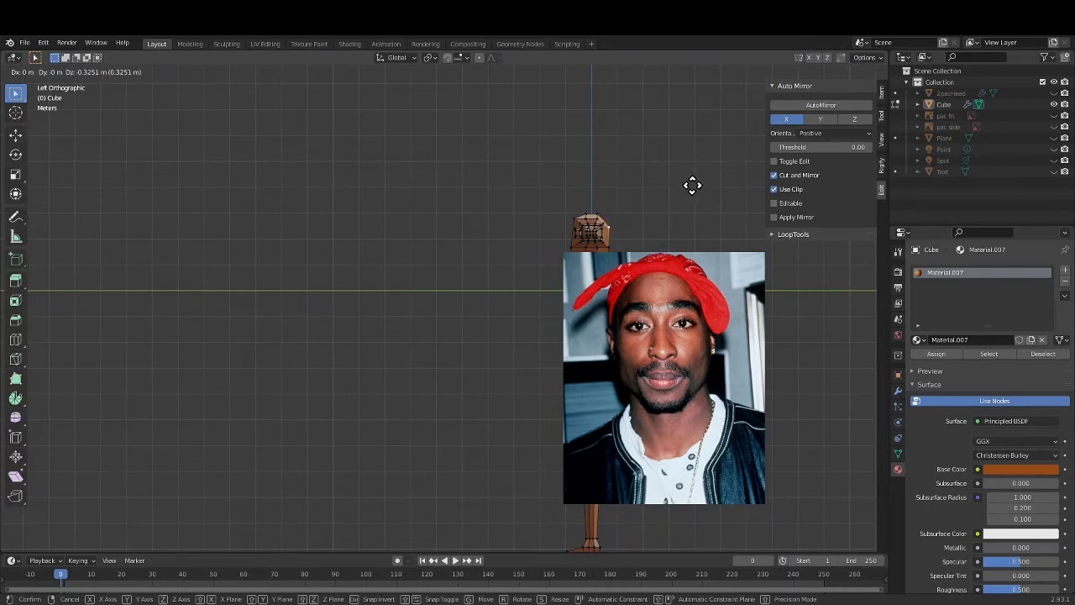
click(693, 186)
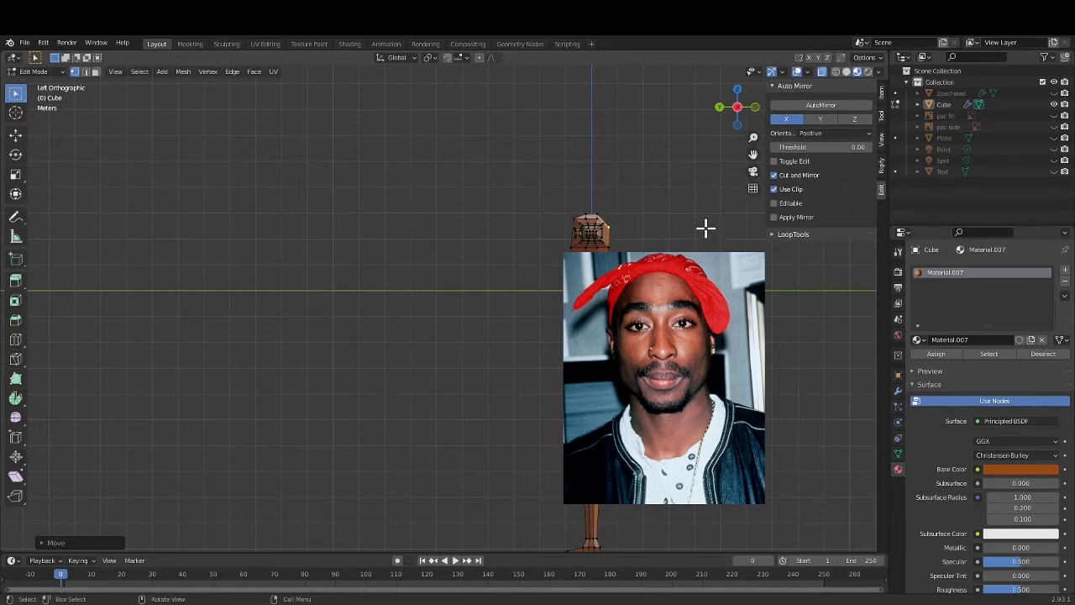
drag(561, 212, 583, 223)
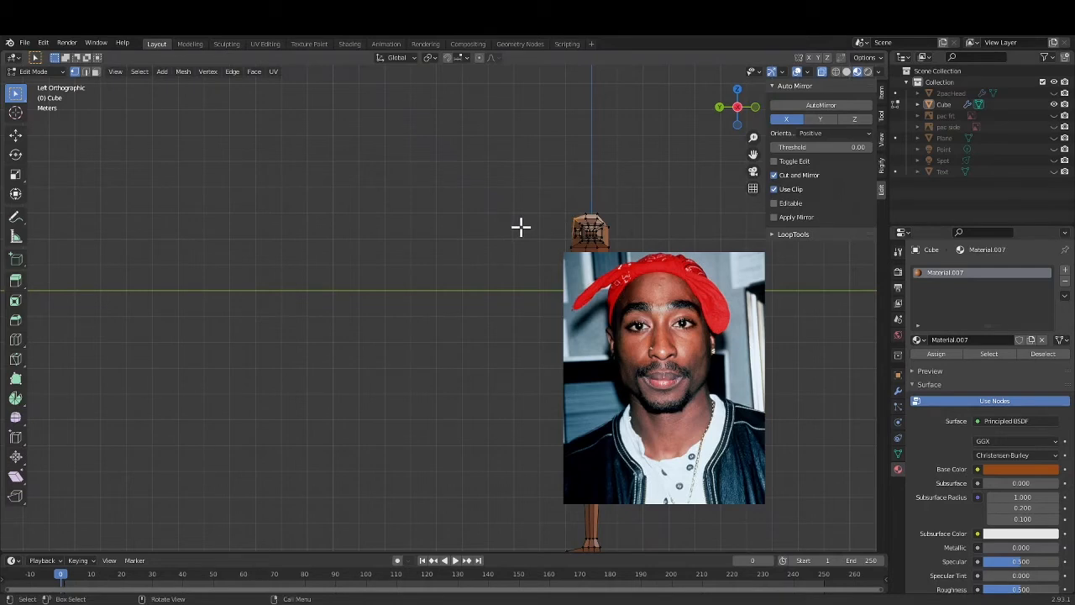
key(g)
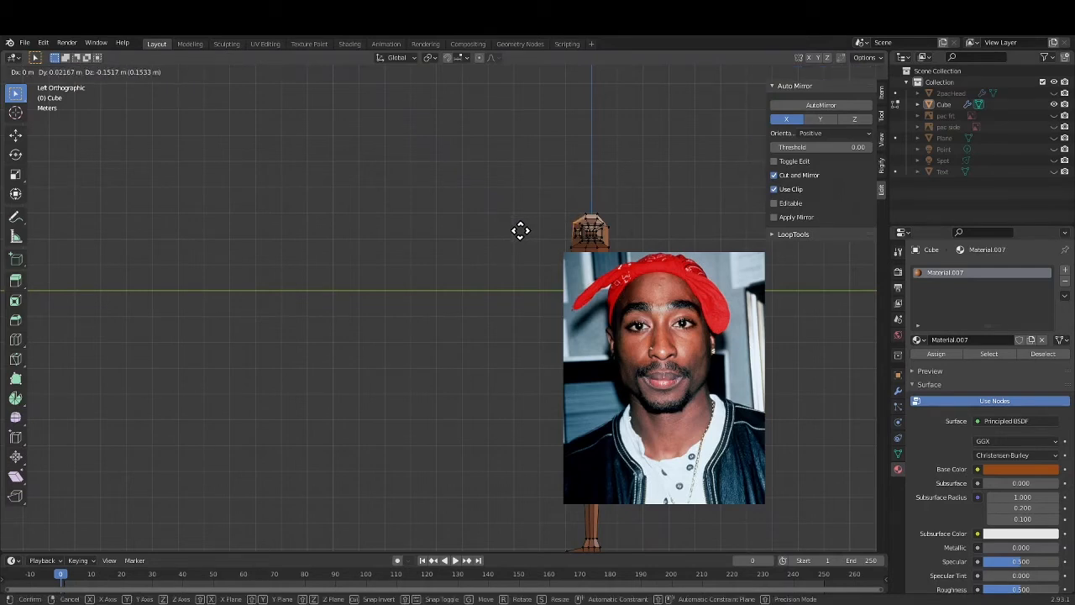
click(521, 230)
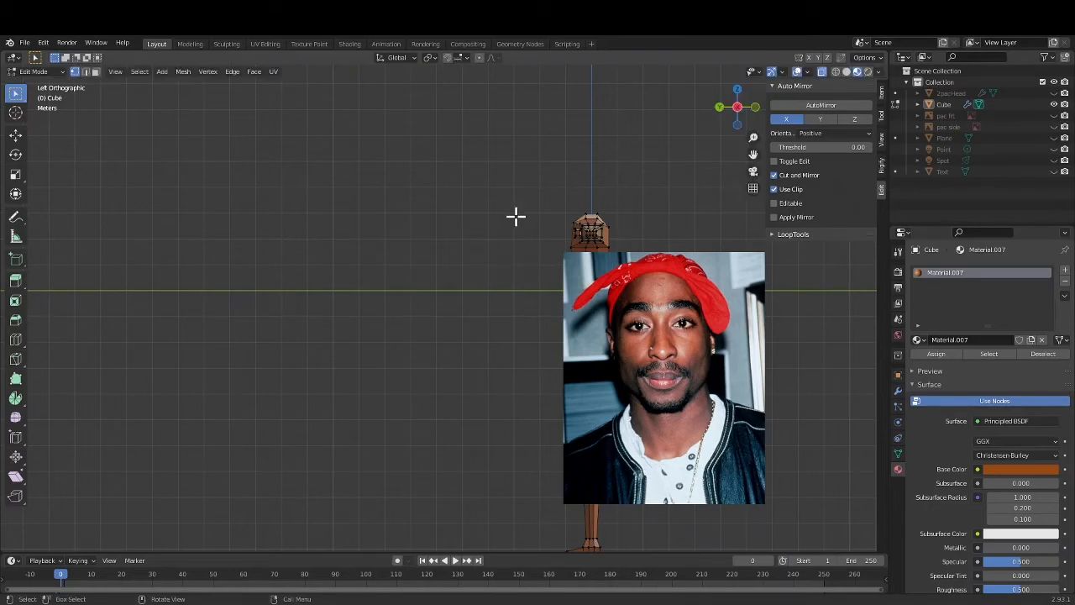
Unhide the 2pacHead object in Object Mode and select it.
middle_drag(653, 242, 305, 255)
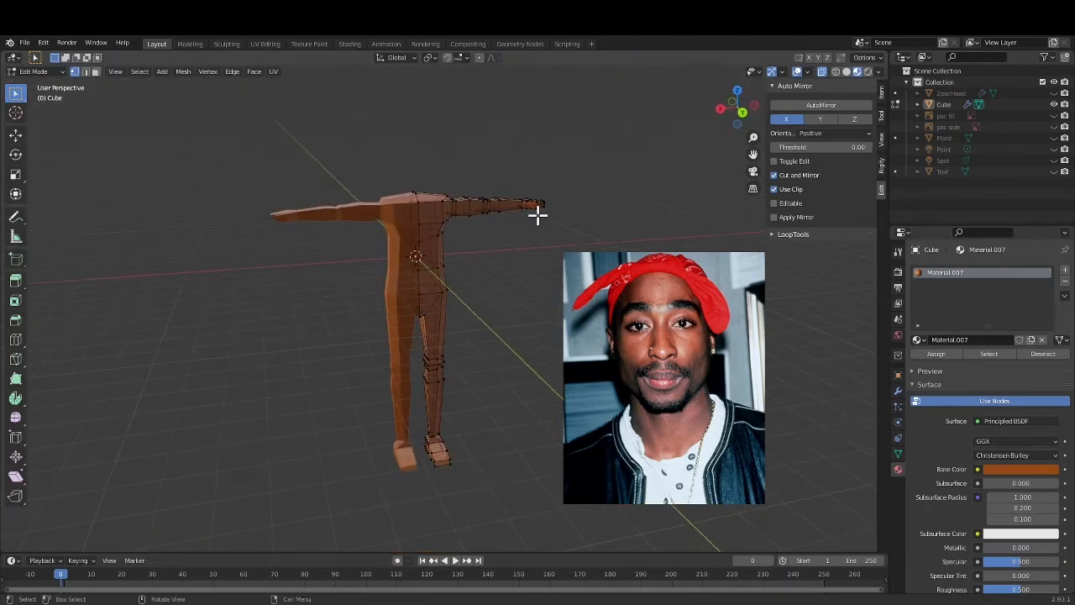
click(738, 111)
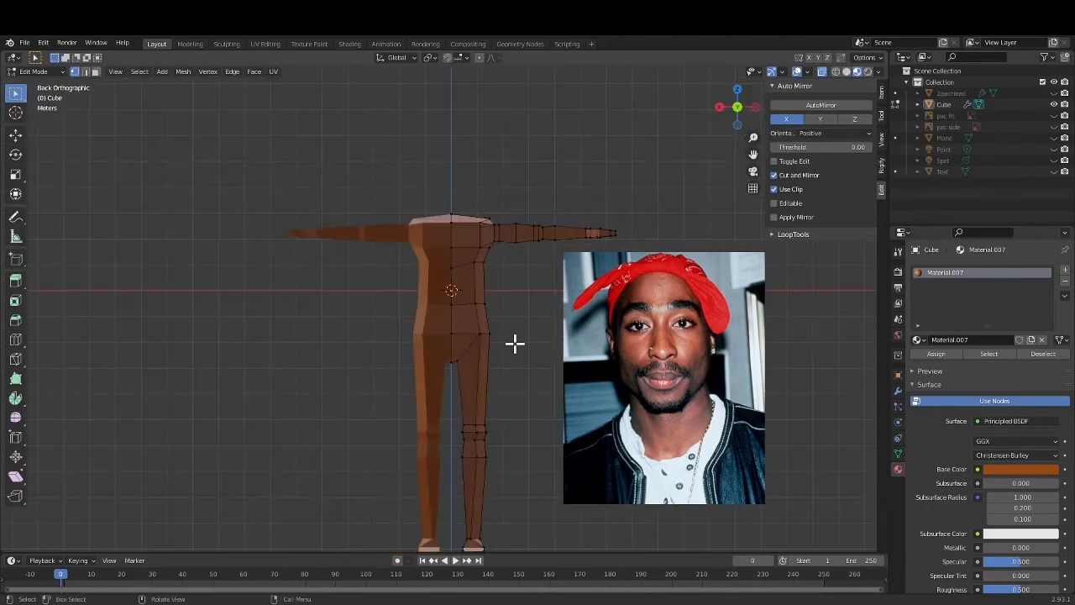
scroll(518, 345, down, 1)
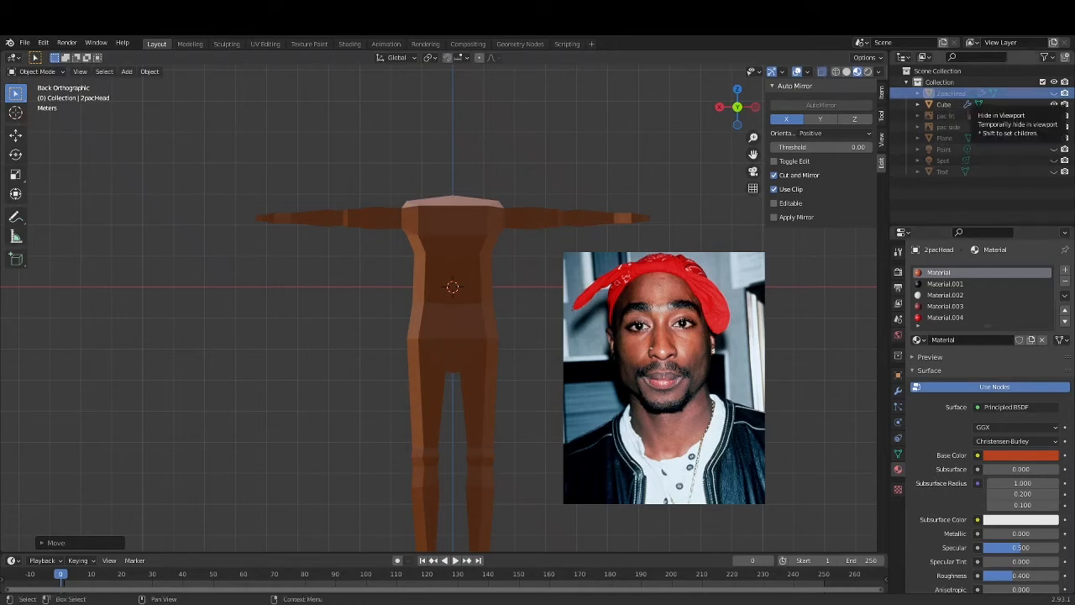
click(1055, 93)
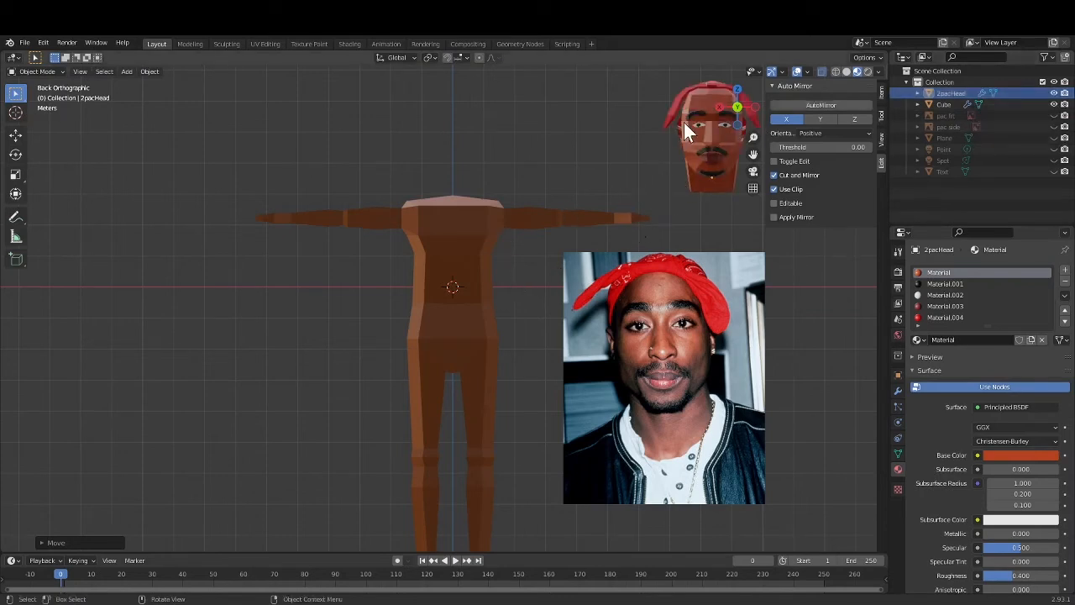
click(698, 105)
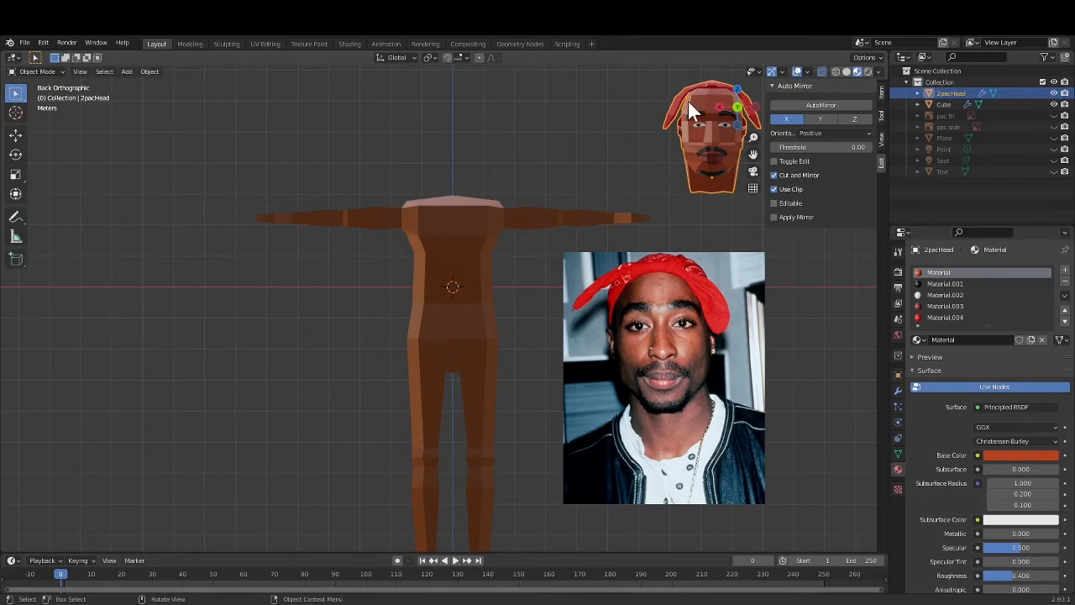
Try the head above the shoulders, and clear its location, rotation and scale.
key(g)
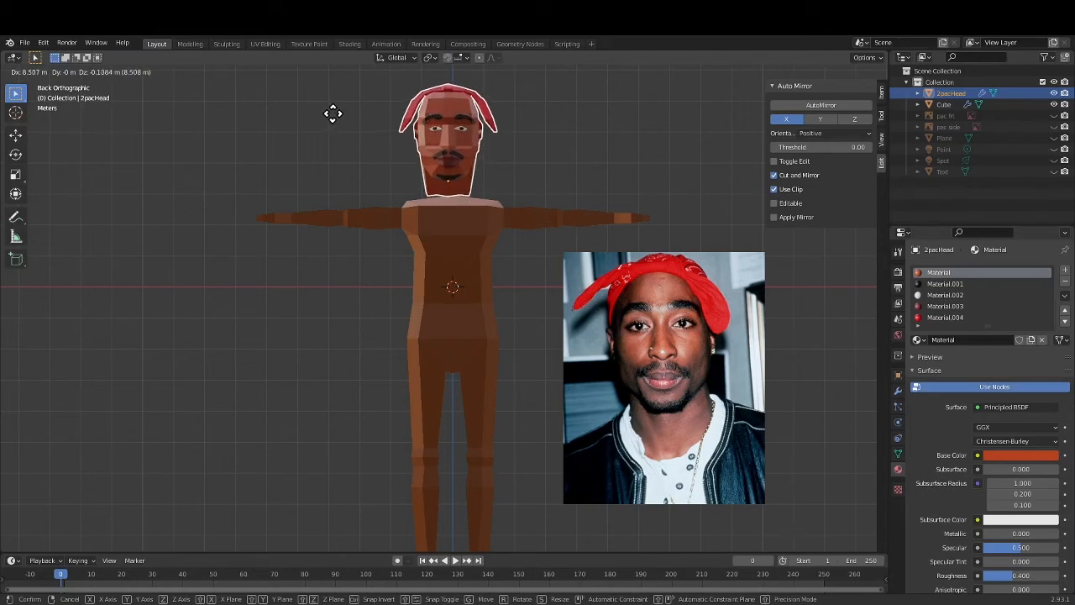
click(335, 110)
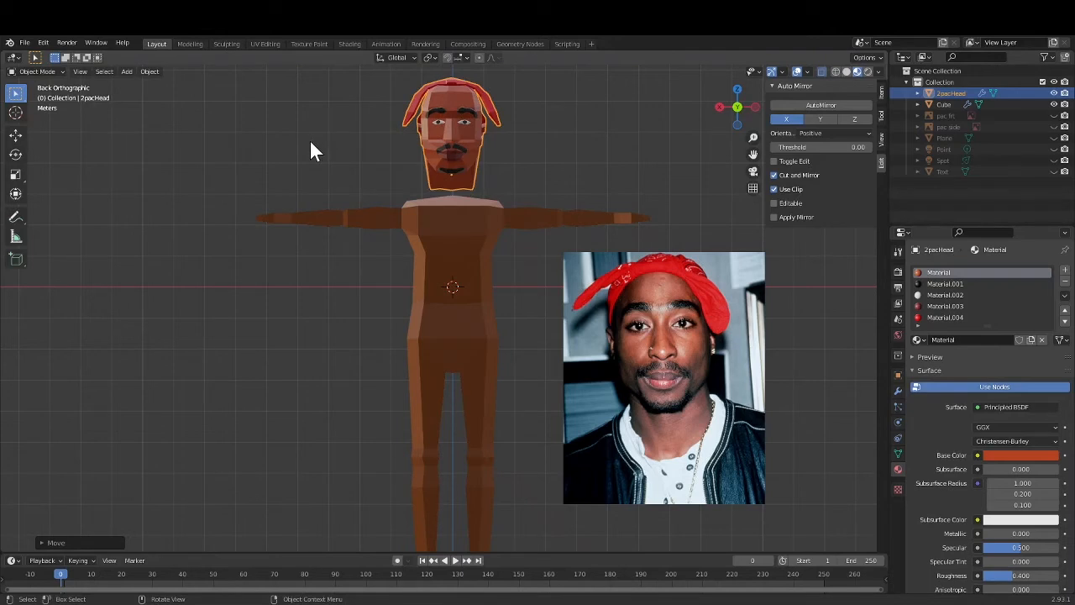
key(alt+g)
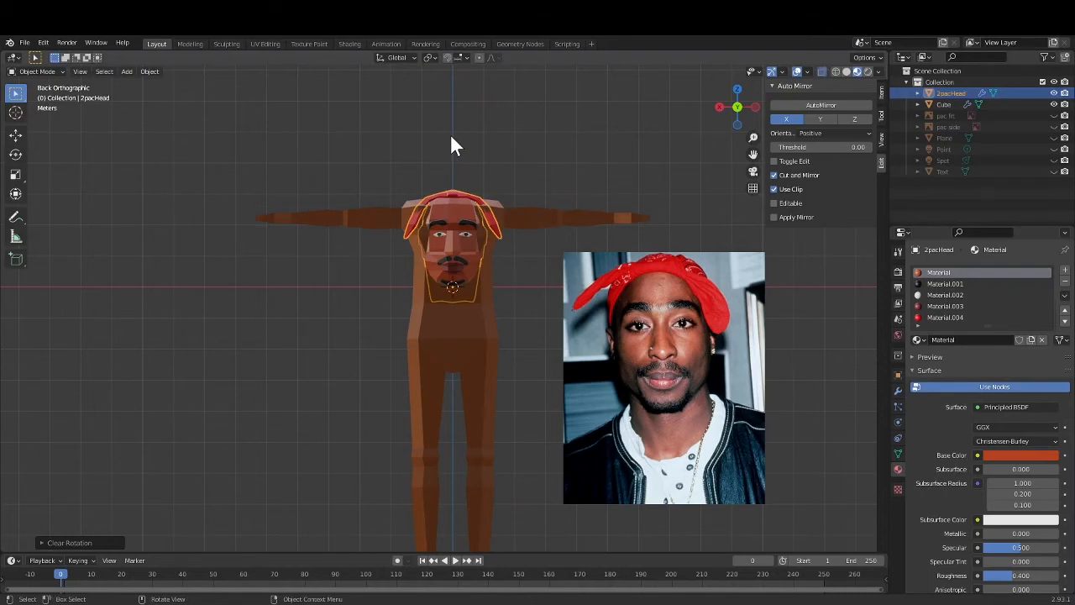
key(alt+s)
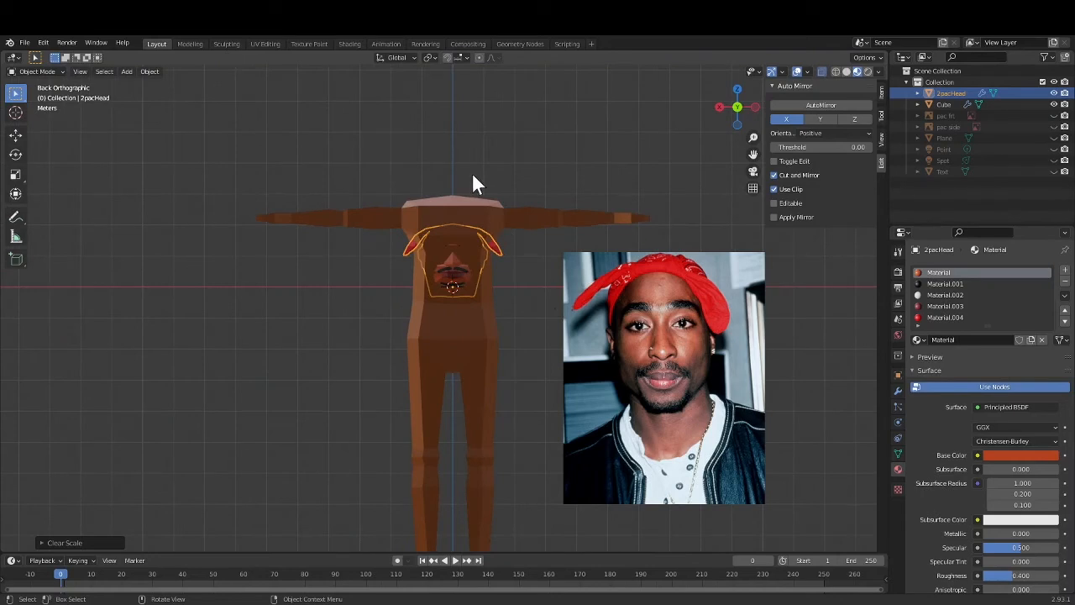
Move the head beside the outstretched hand and try it above the shoulders.
key(g)
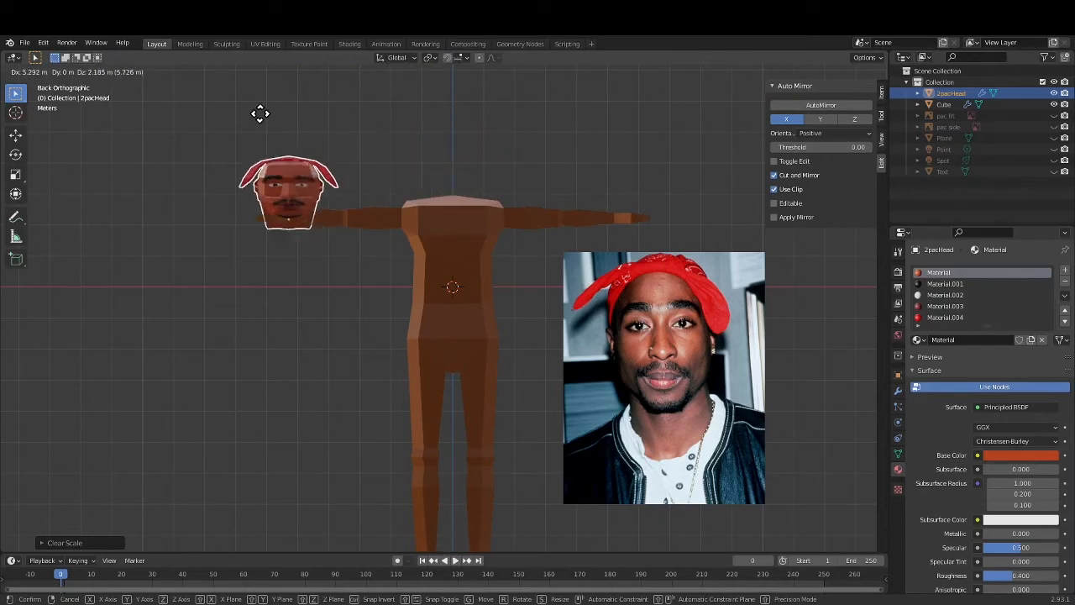
click(226, 132)
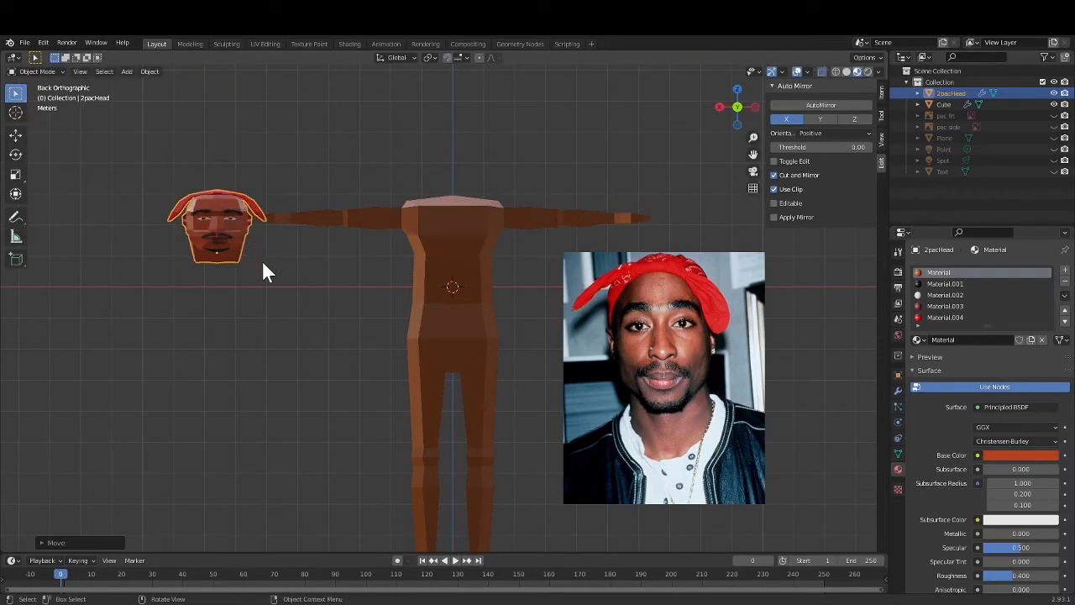
middle_drag(263, 263, 290, 294)
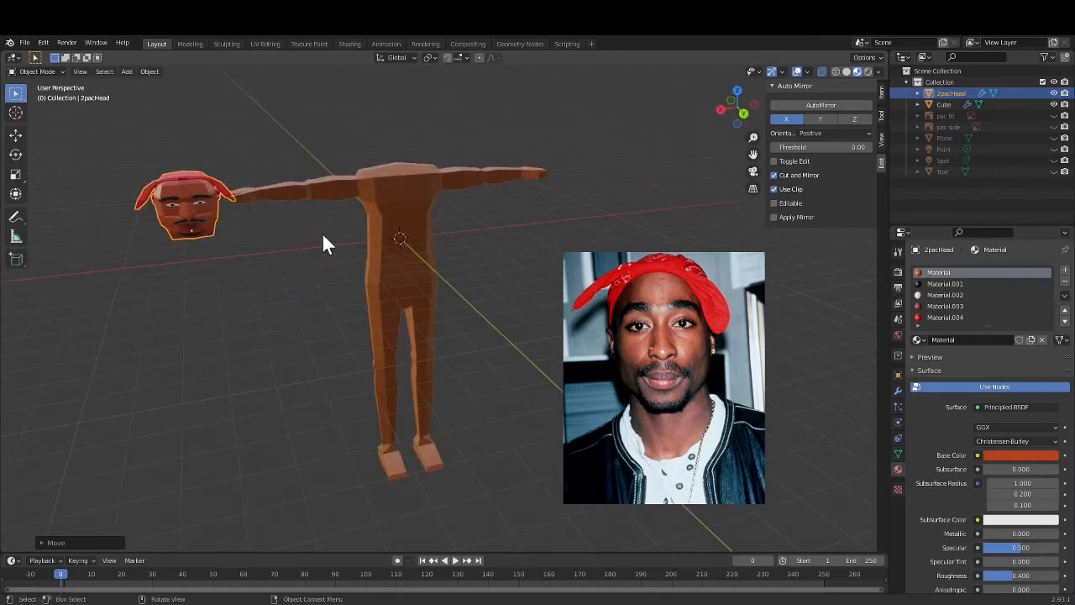
click(744, 112)
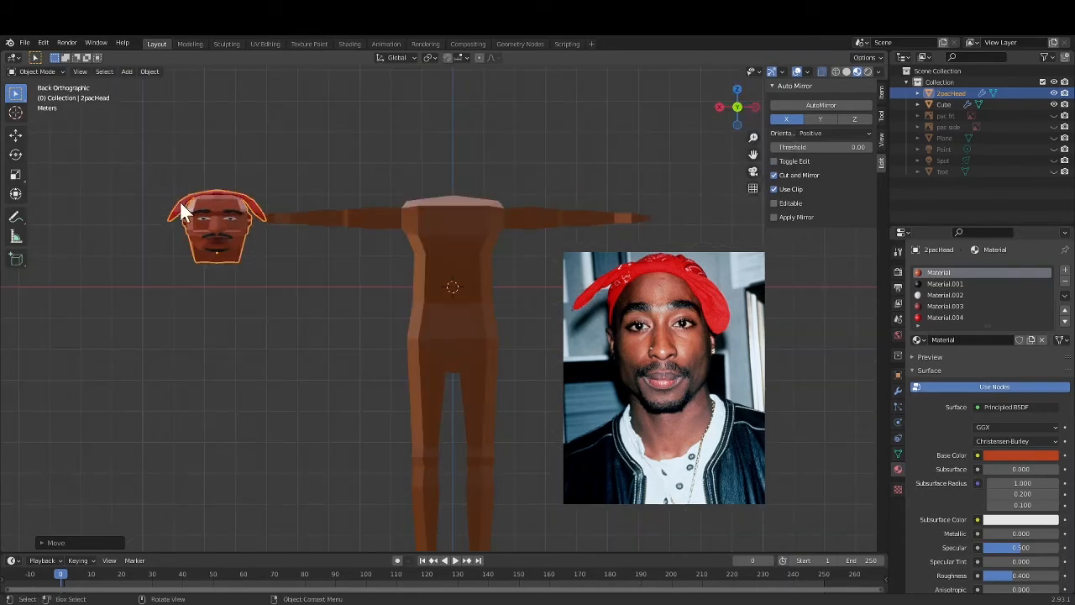
key(g)
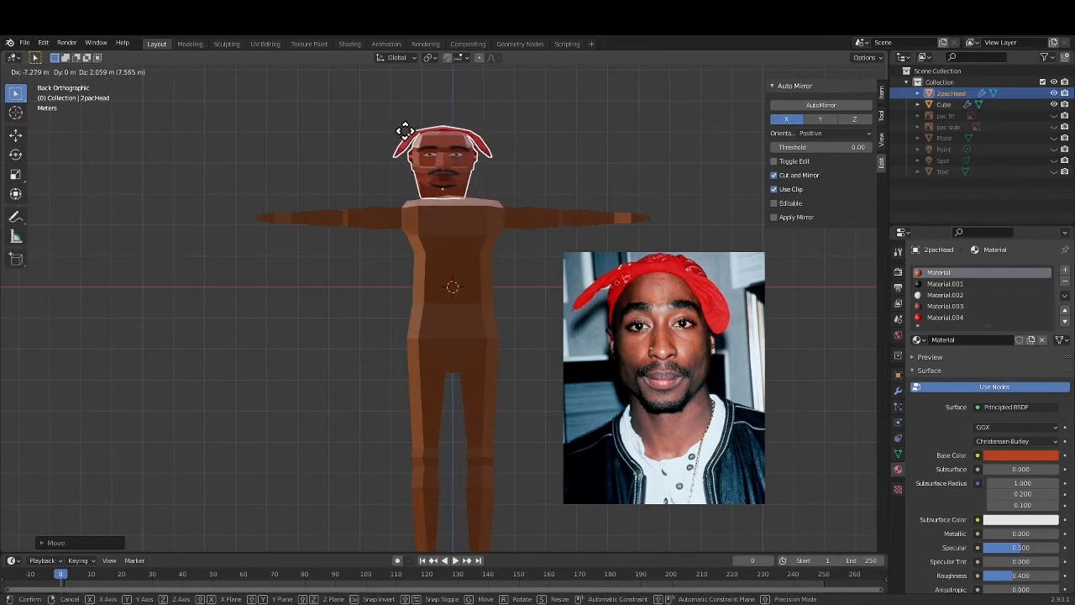
right_click(407, 134)
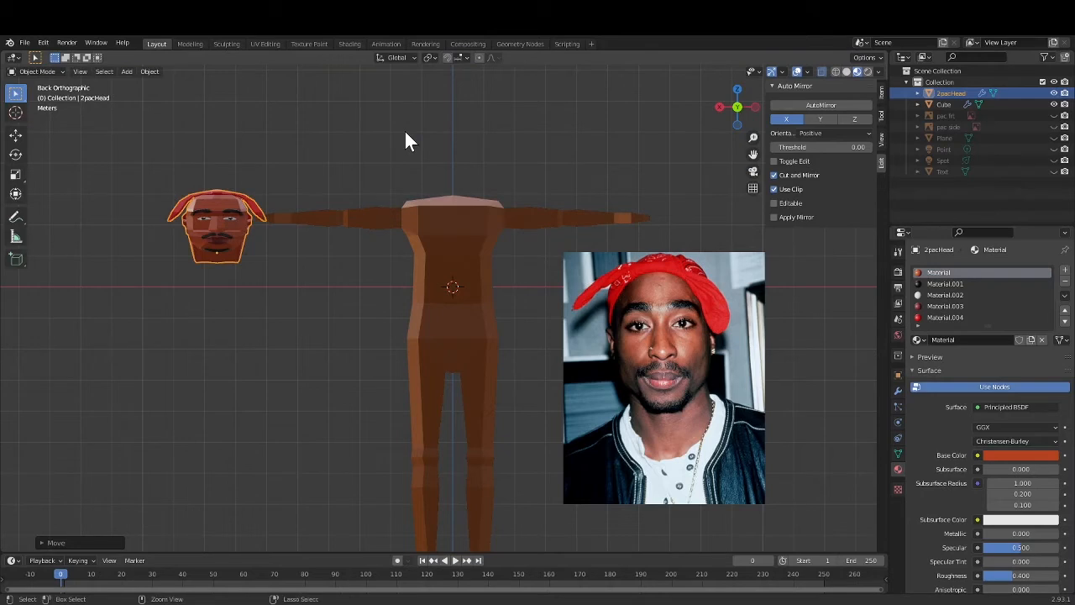
Clear the head's location and raise it about 3.1 m along Z onto the top of the torso.
key(alt+g)
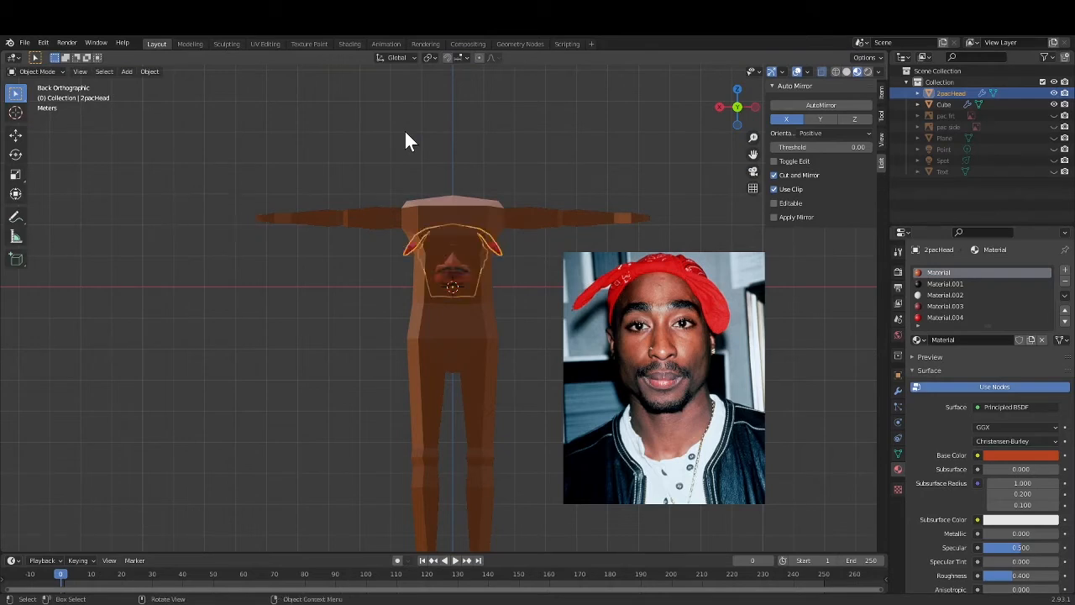
key(g)
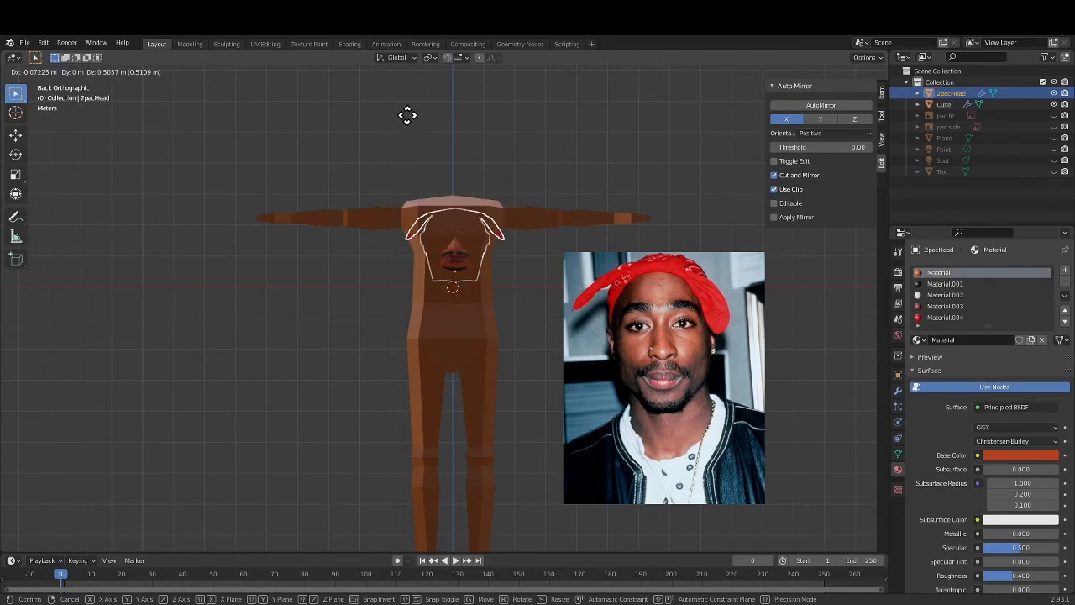
key(z)
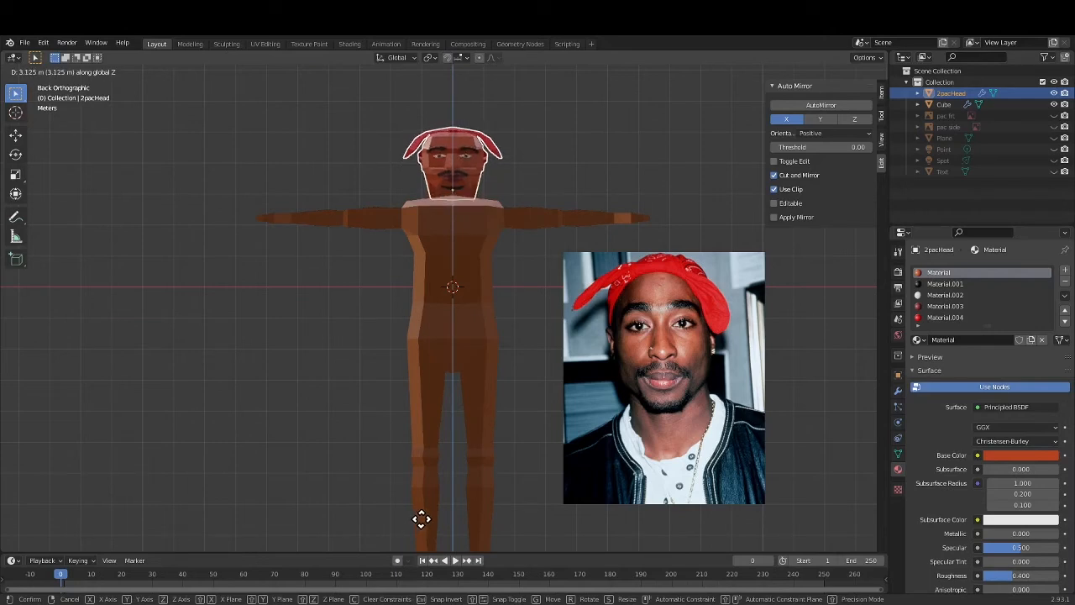
click(422, 521)
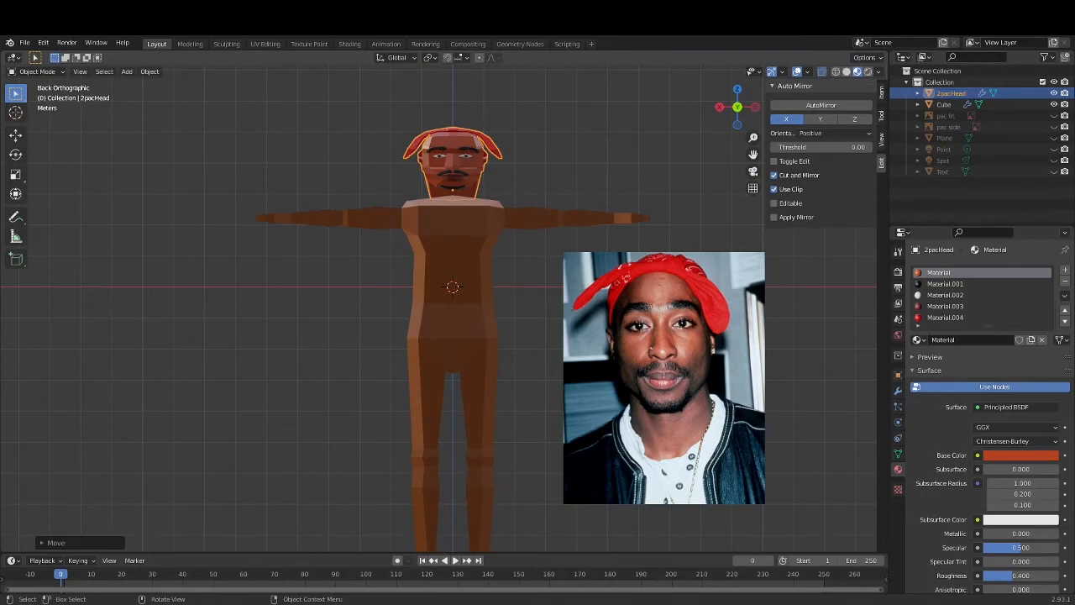
In side view, move the head forward about 0.67 m along Y and lower it about 0.2 m along Z into the shoulders.
click(719, 107)
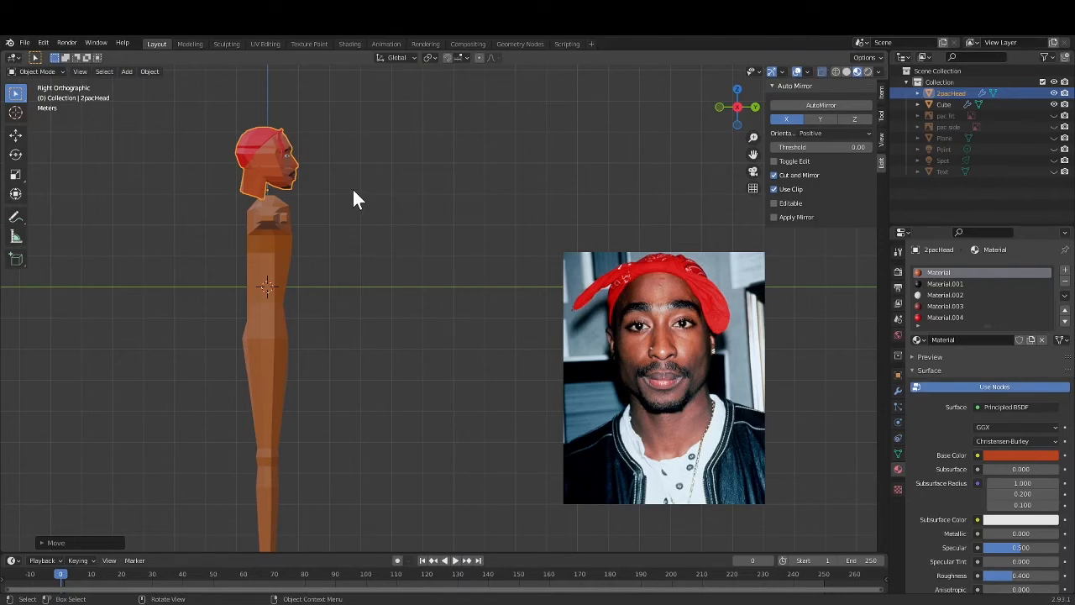
key(g)
key(y)
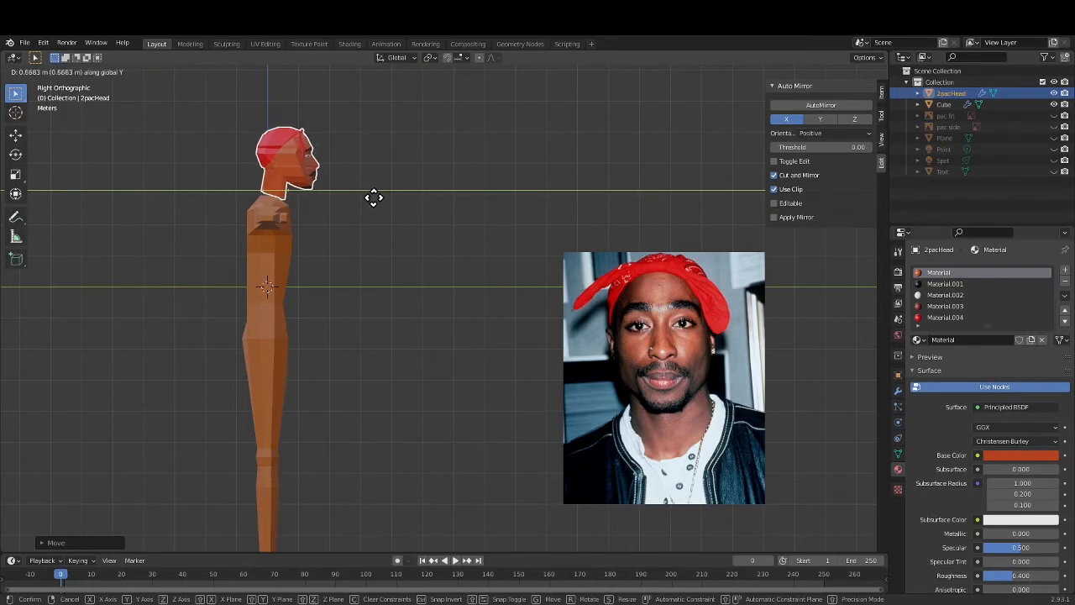
click(374, 197)
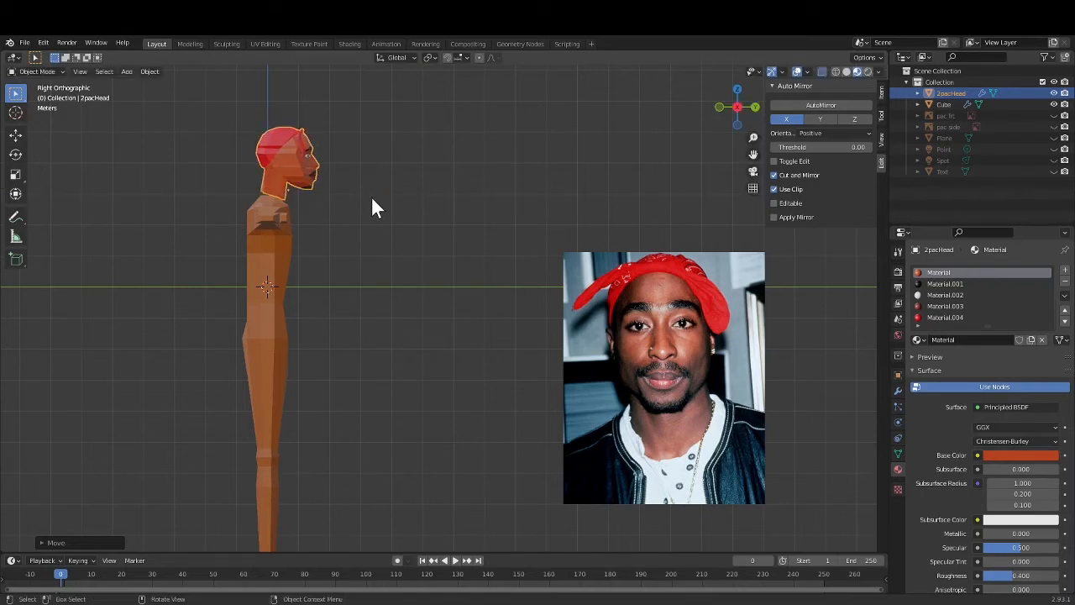
key(g)
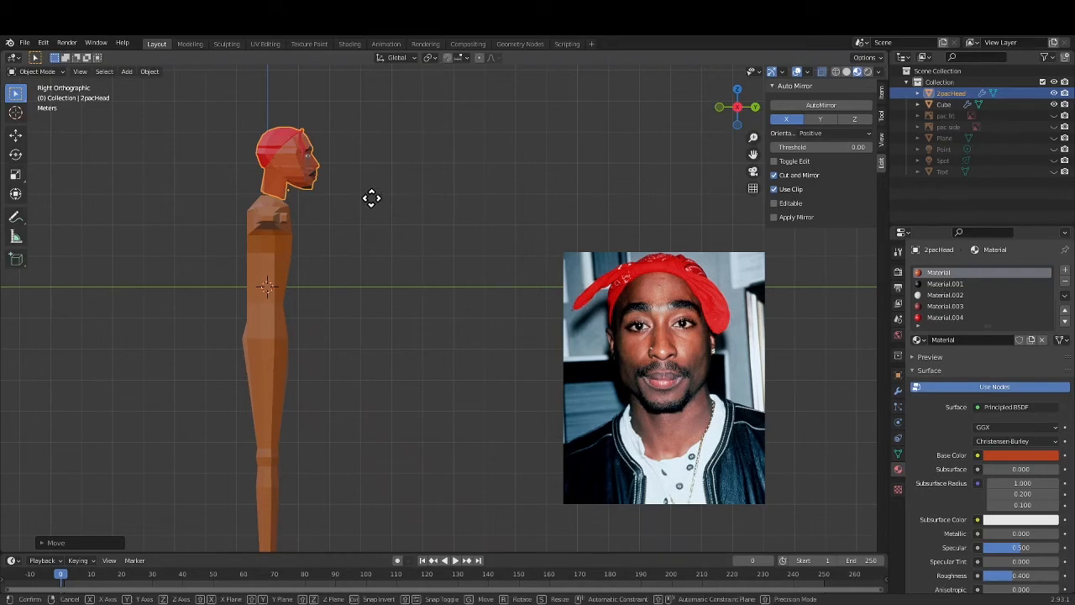
key(z)
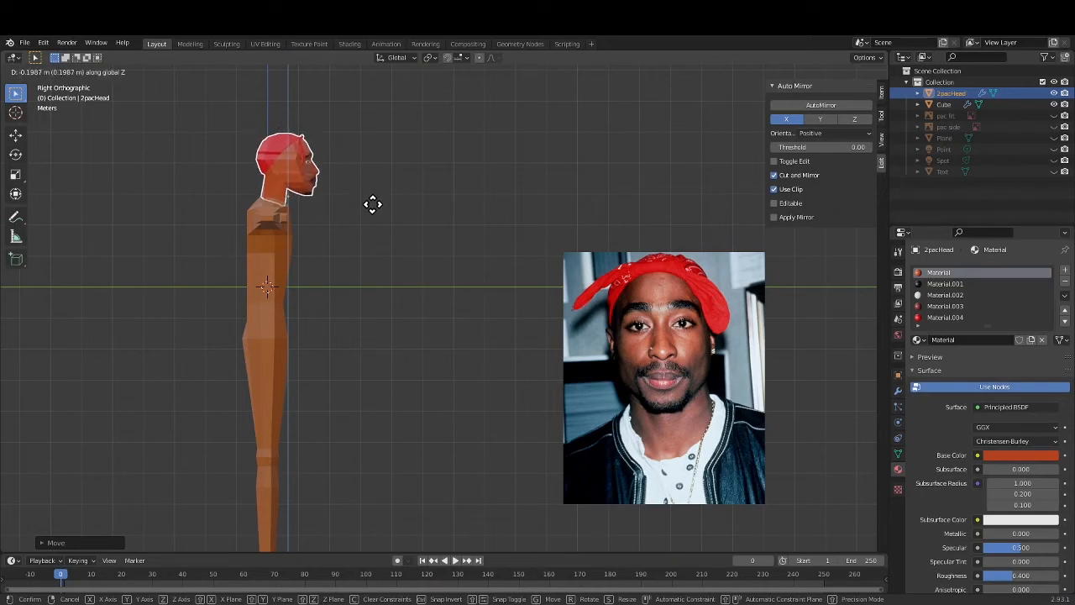
click(372, 204)
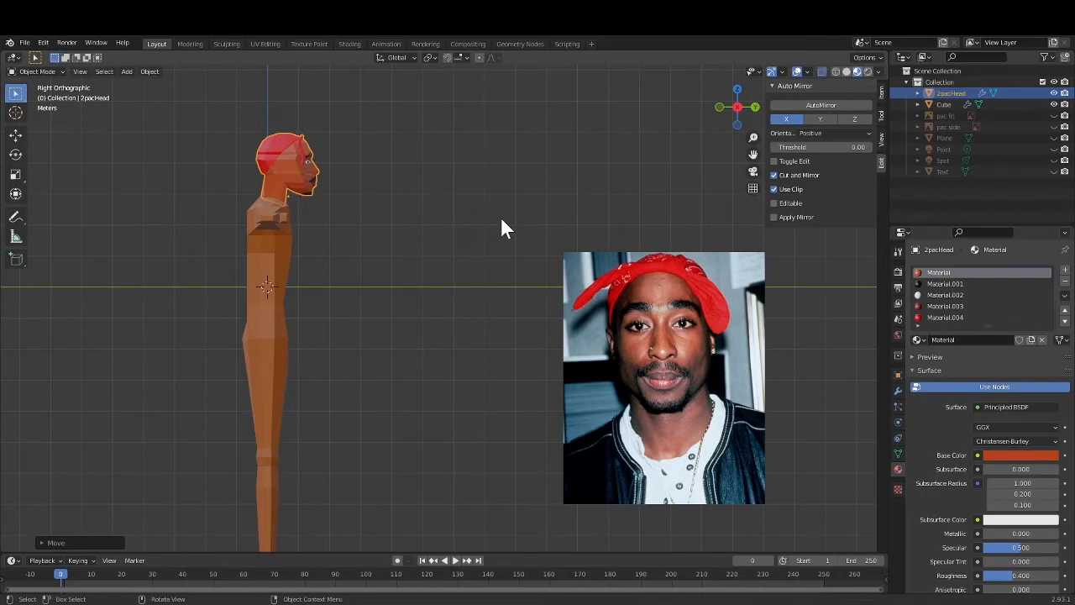
Check the head's placement from the face side, clear the selection, and reselect the head.
middle_drag(501, 221, 375, 240)
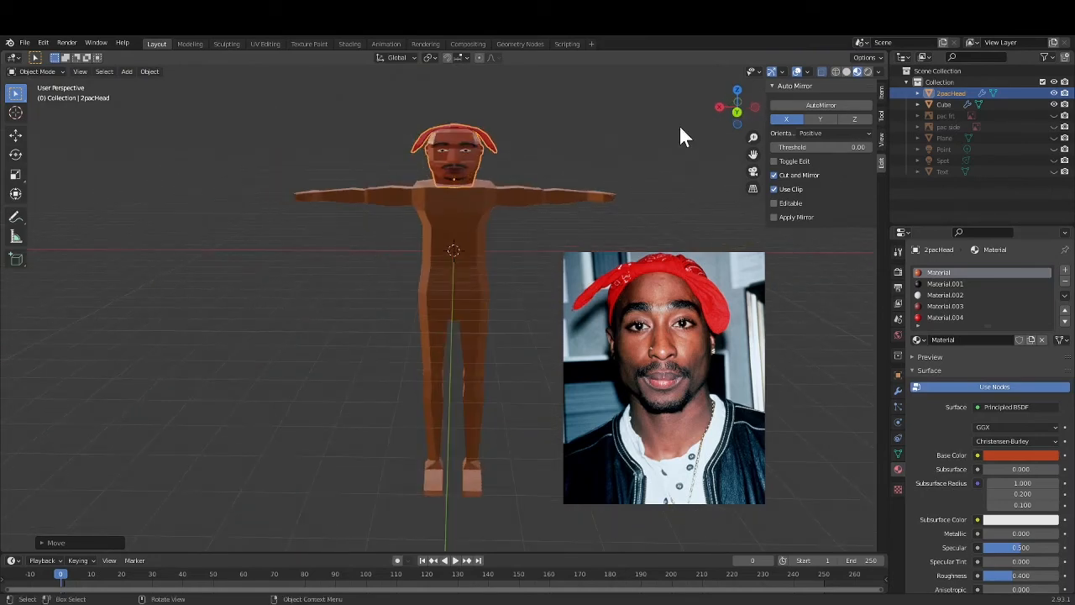
click(737, 110)
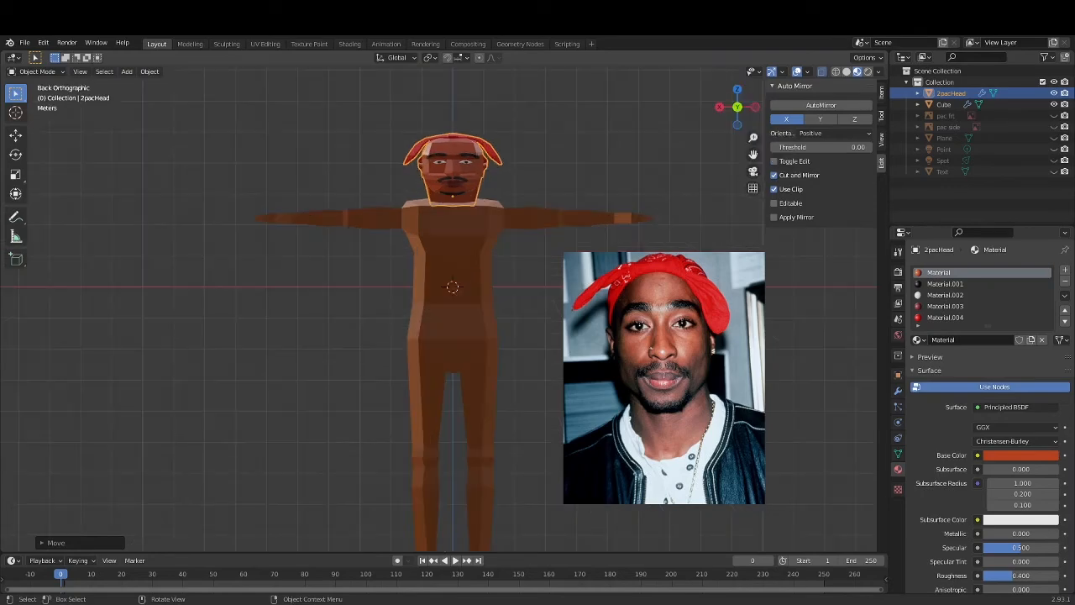
key(alt+a)
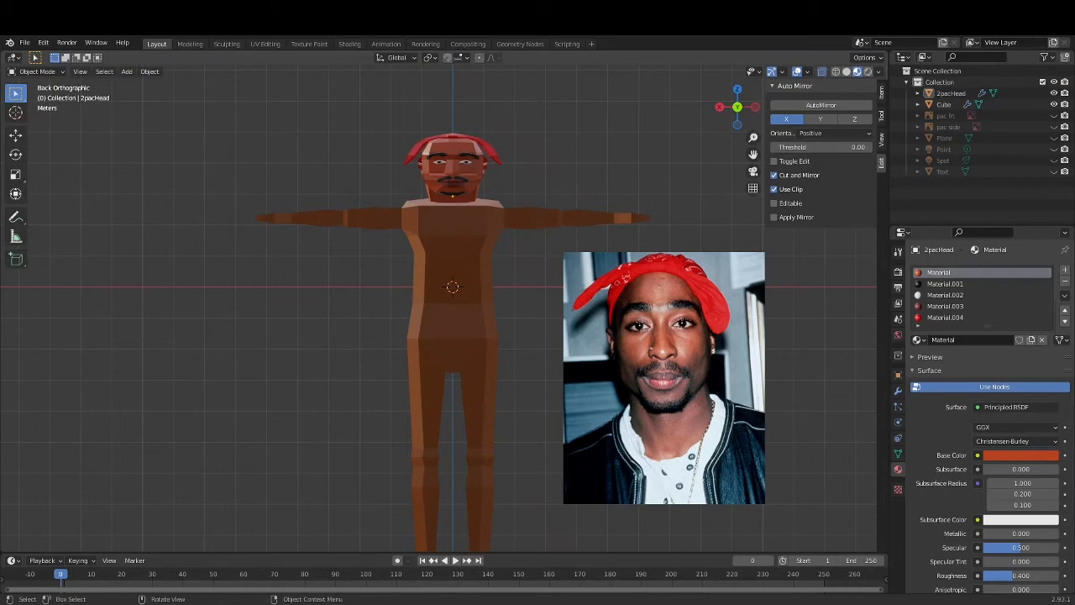
click(450, 177)
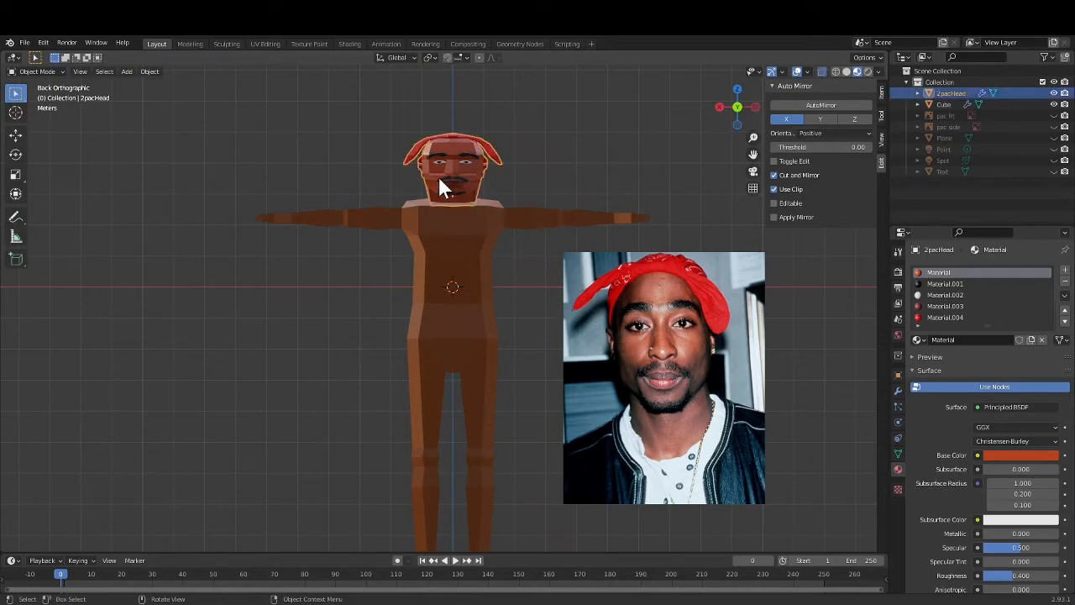
Fine-tune the head's overall scale and check its fit on the shoulders from an angle and from the face side.
key(s)
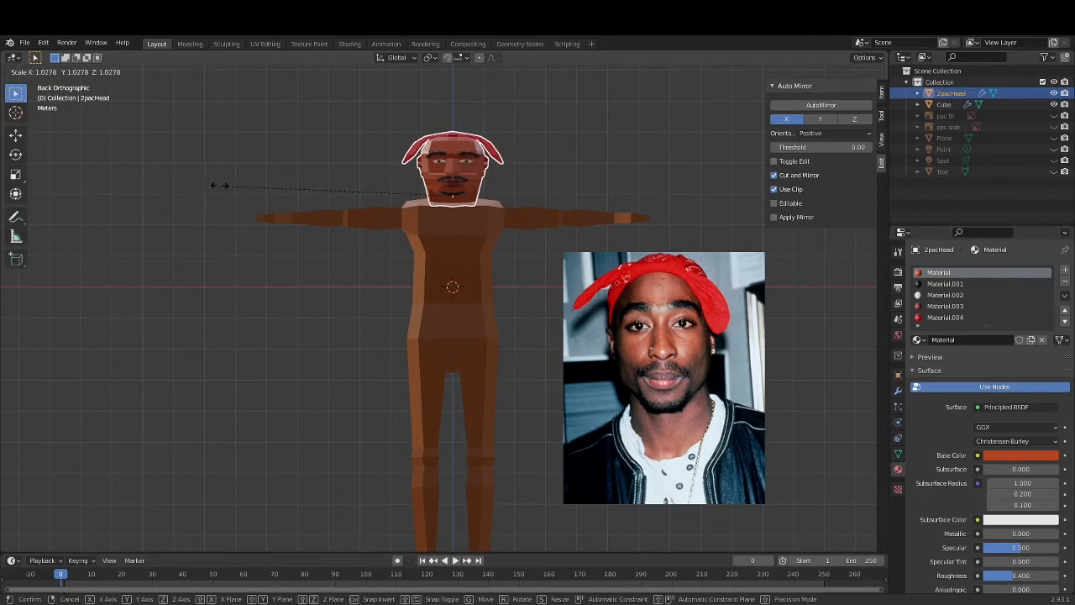
click(224, 188)
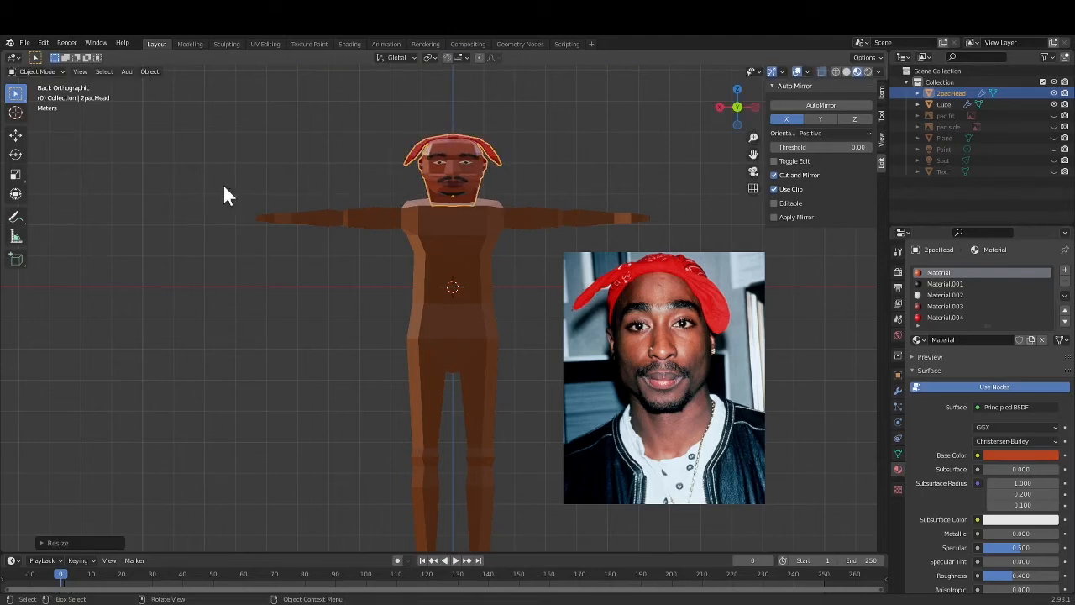
middle_drag(126, 277, 156, 273)
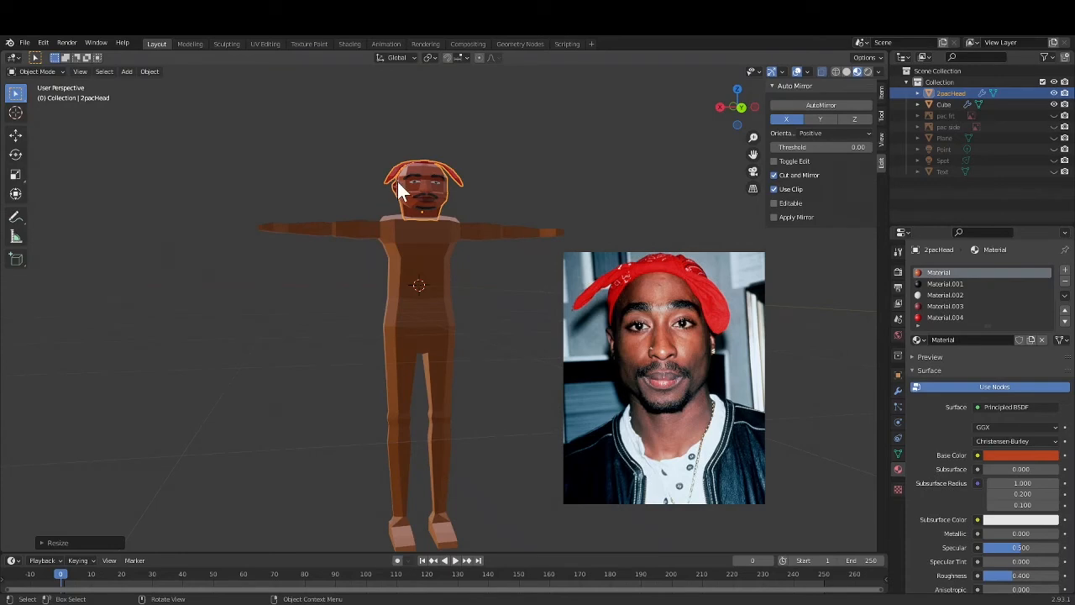
click(741, 107)
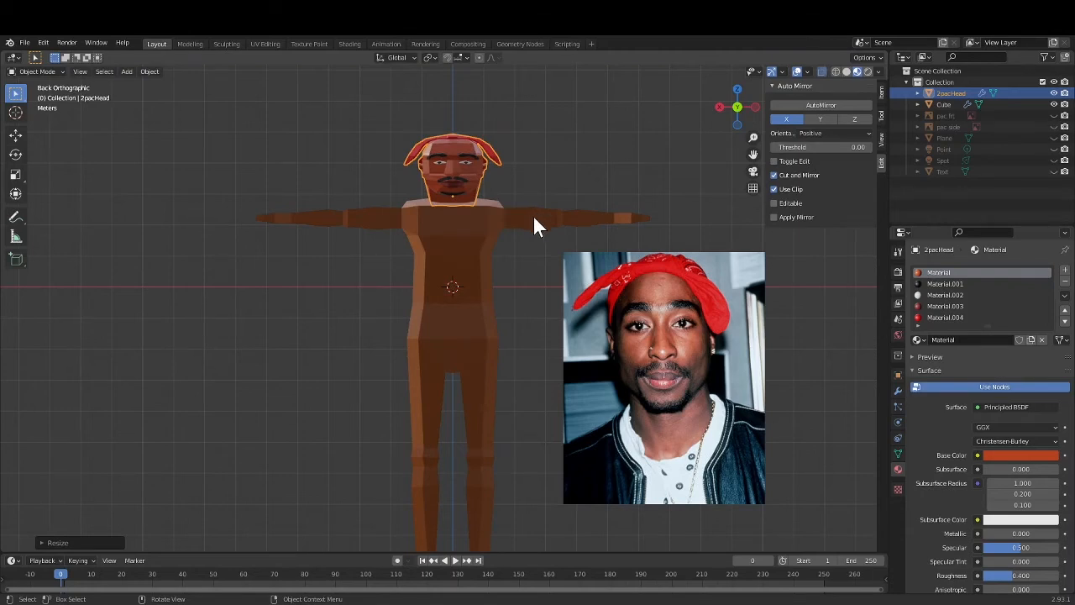
Join the head and the body into one object with the body as the active object, and reselect the joined figure.
shift+click(460, 245)
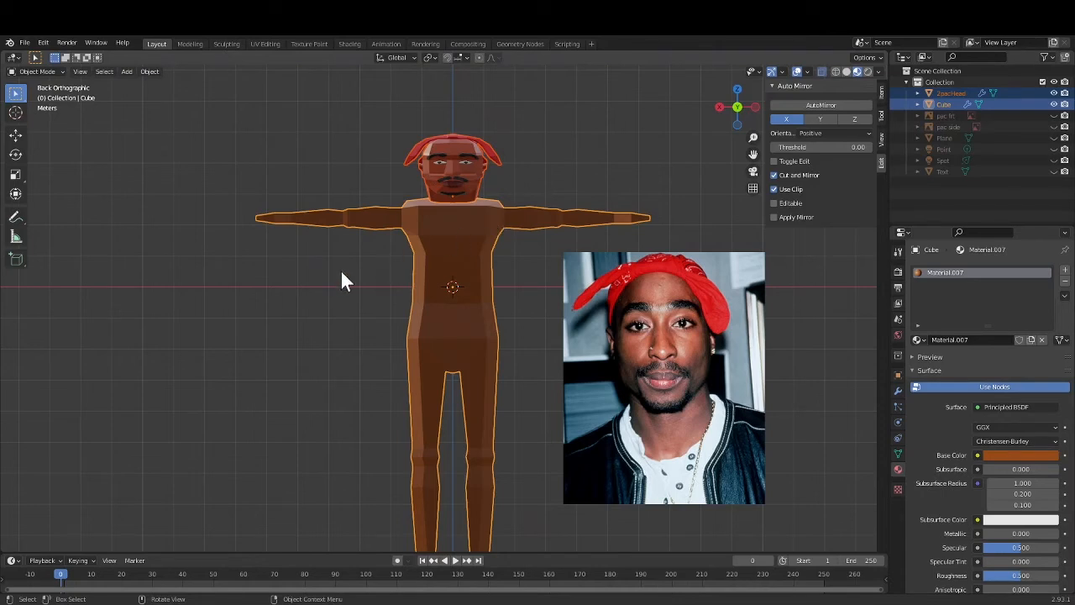
key(ctrl)
key(ctrl+j)
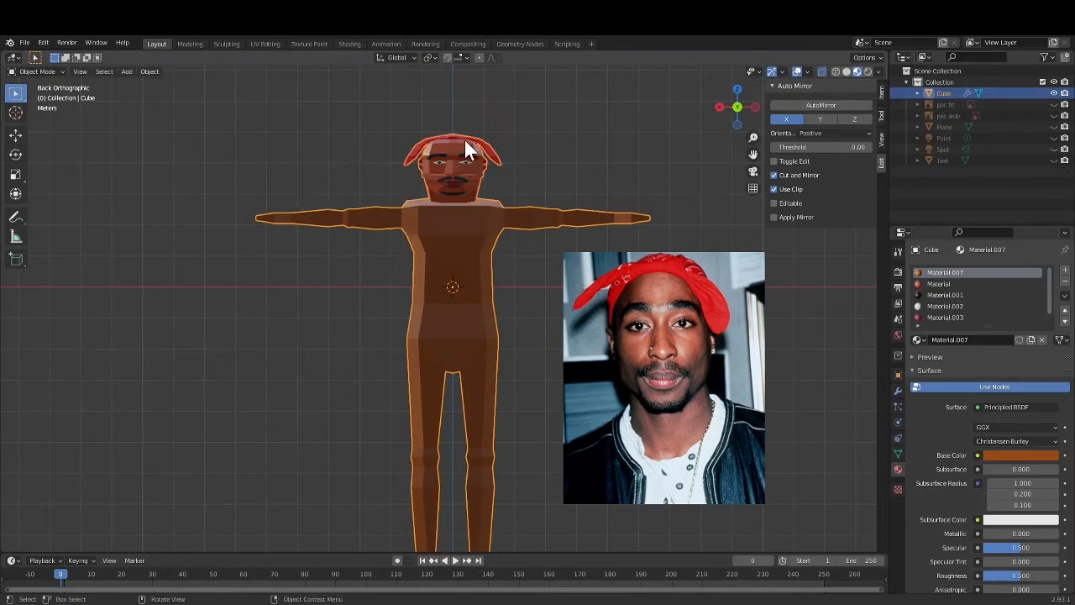
click(559, 308)
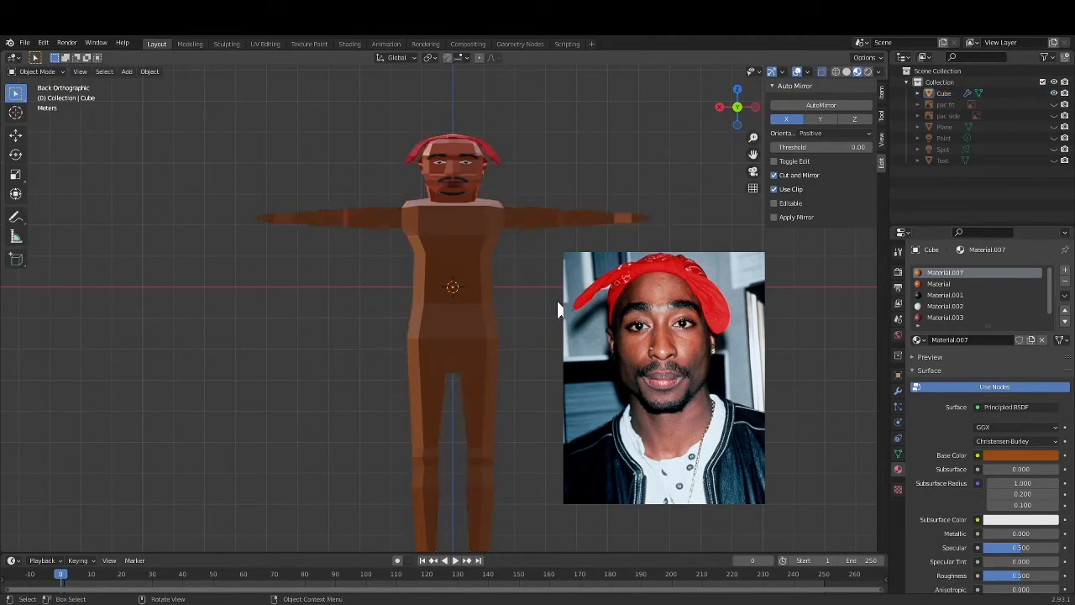
click(471, 343)
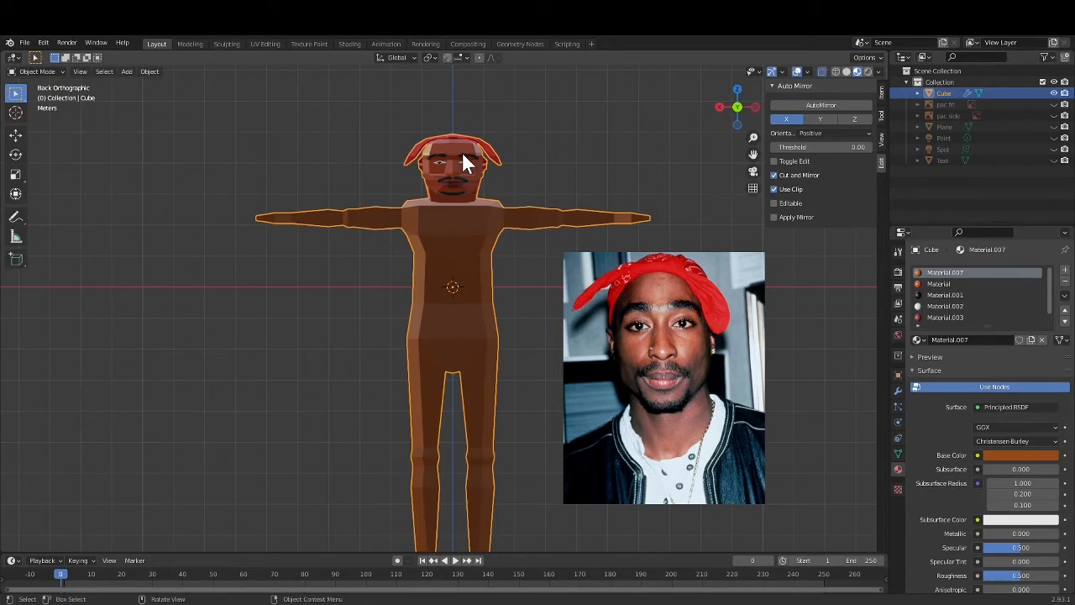
click(508, 280)
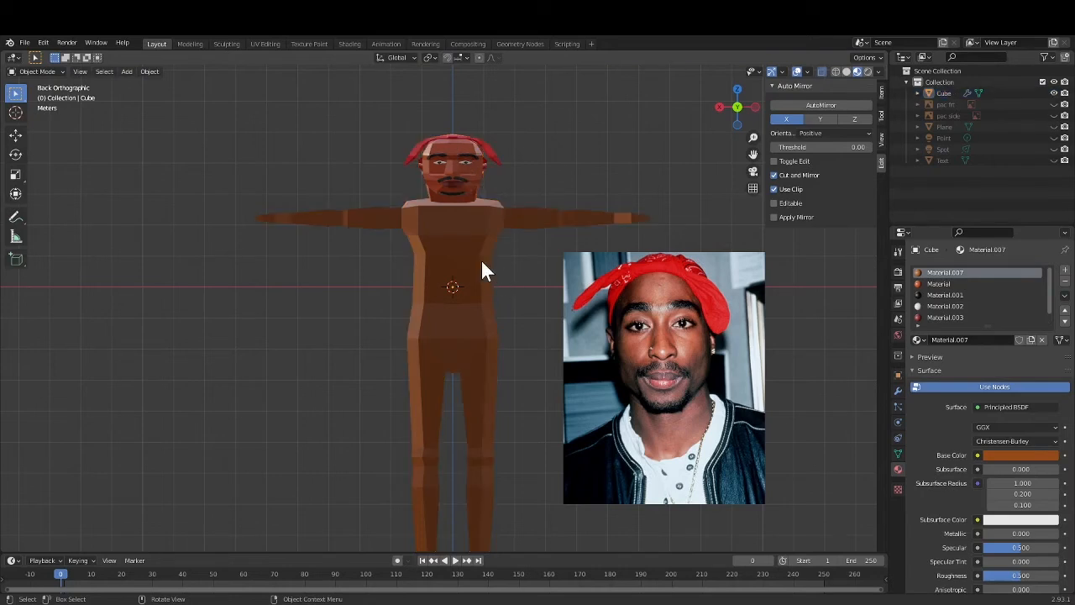
click(480, 261)
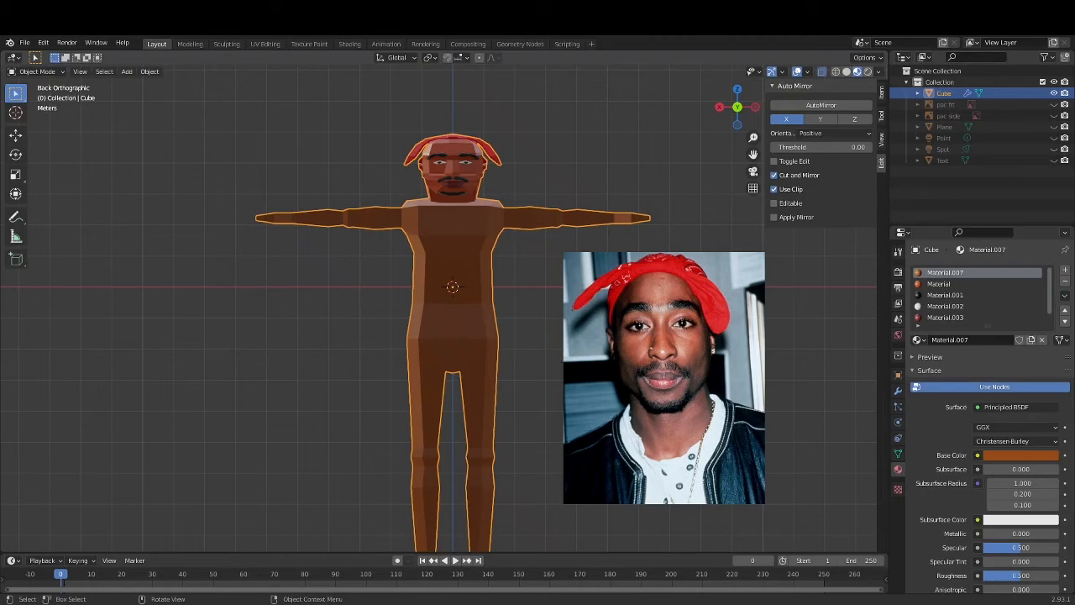
Shift the base color of the body's skin material, Material.007, to a redder, slightly darker brown that suits the face.
click(993, 453)
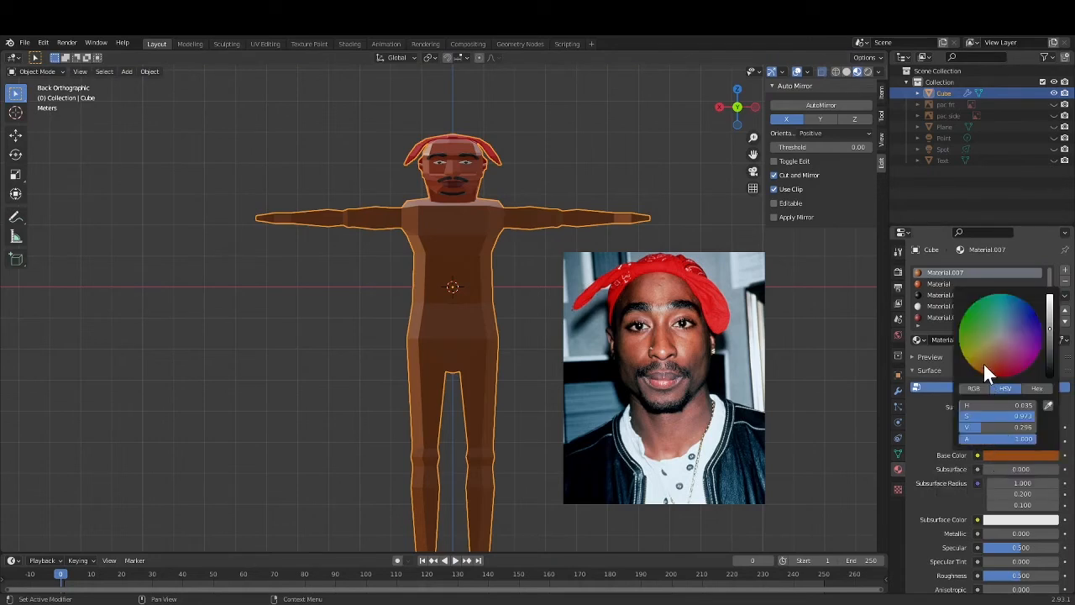
mouse_move(984, 365)
mouse_down()
mouse_move(994, 358)
mouse_move(980, 370)
mouse_up()
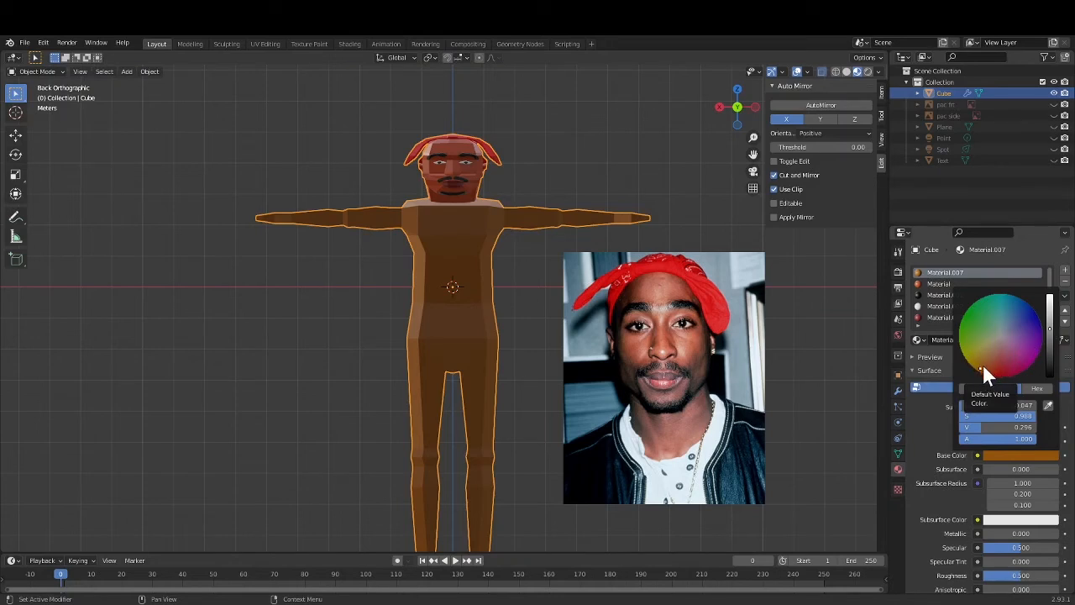
drag(983, 367, 987, 371)
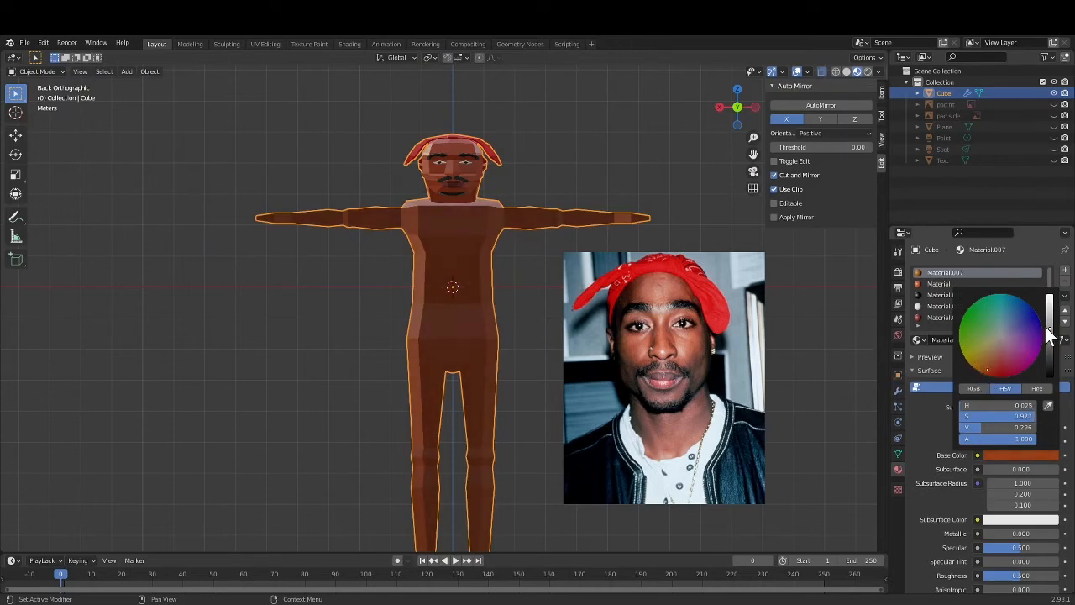
drag(1048, 334, 1053, 340)
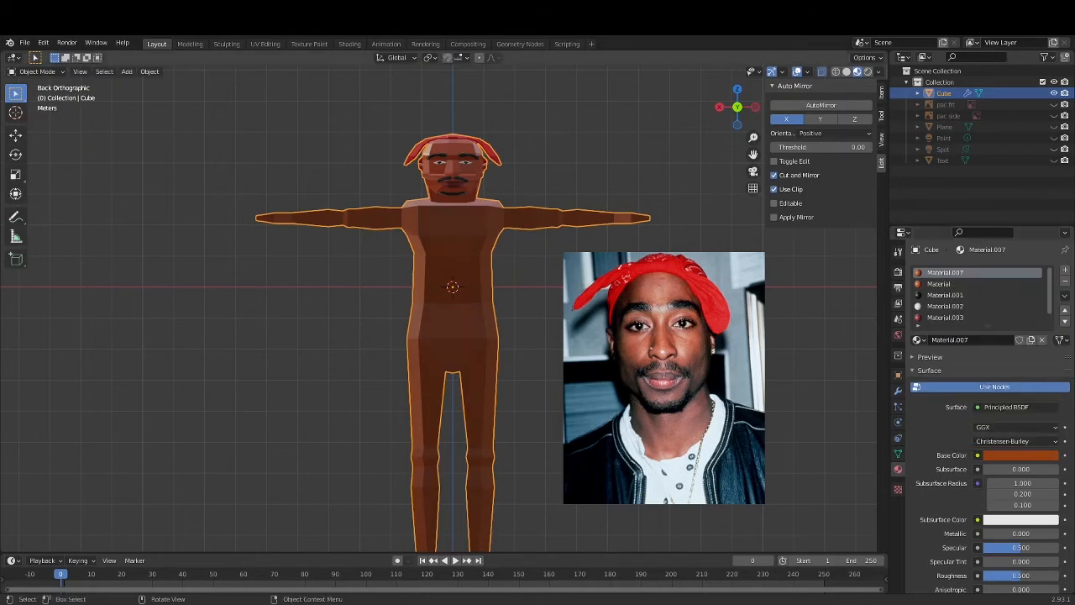
Examine the joined figure from several angles, selected and deselected, comparing the body's skin tone with the face.
middle_drag(605, 311, 437, 357)
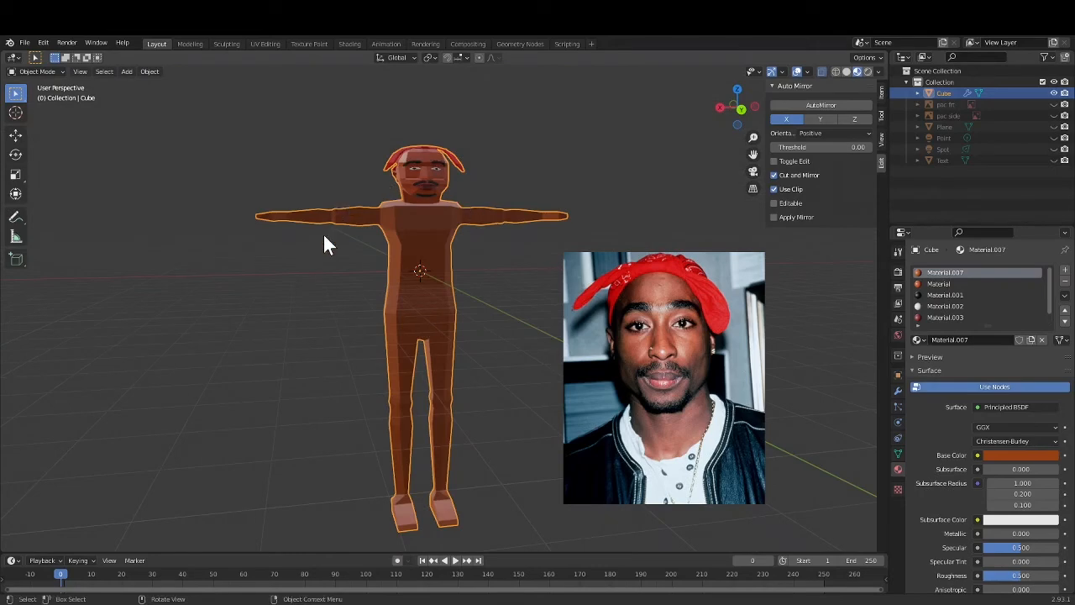
scroll(462, 353, down, 1)
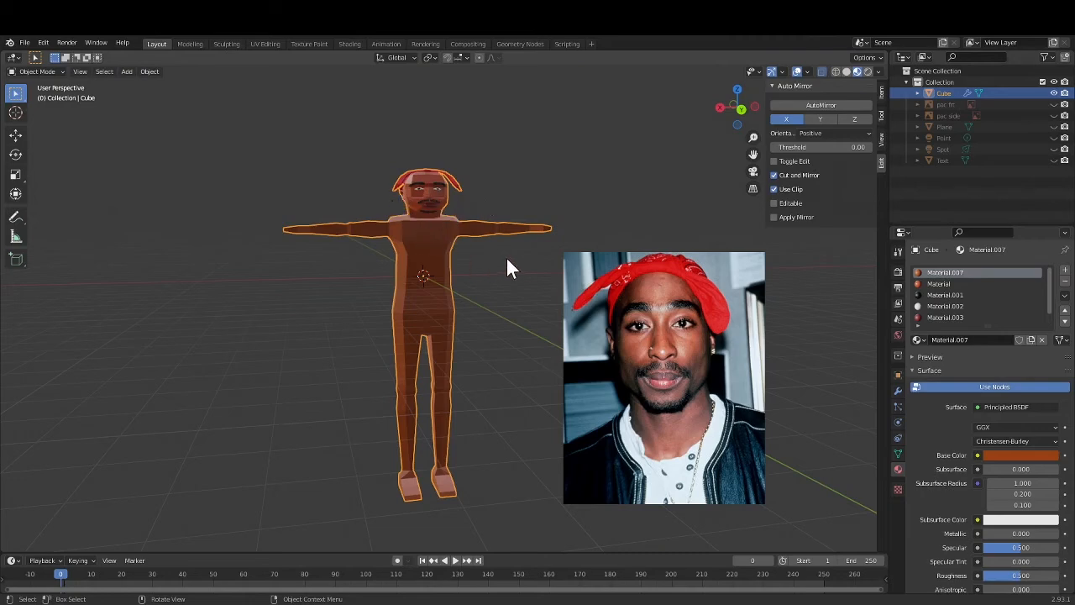
scroll(496, 250, up, 3)
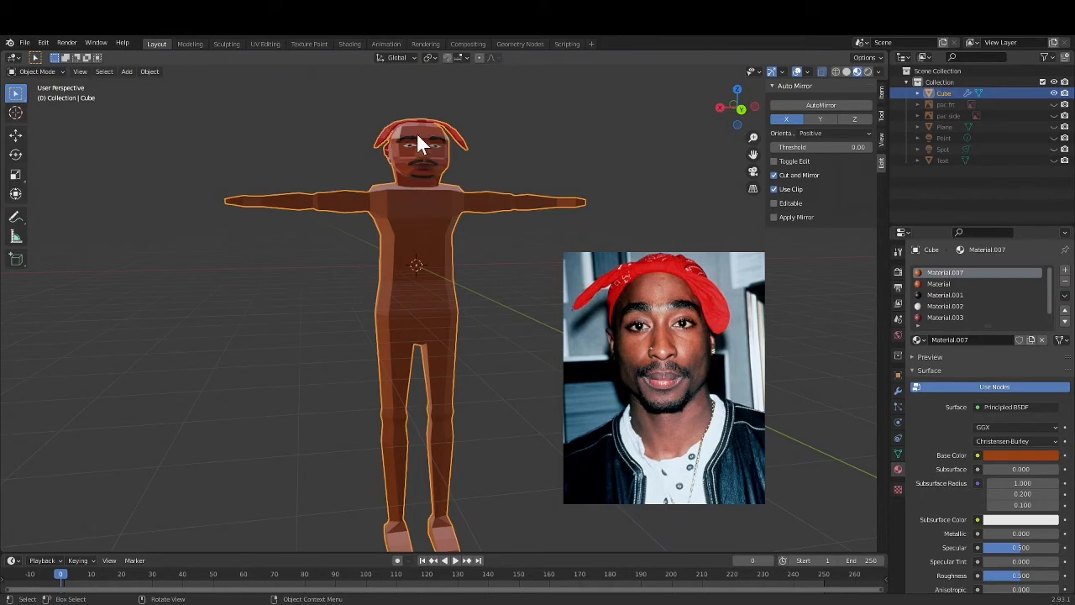
click(312, 157)
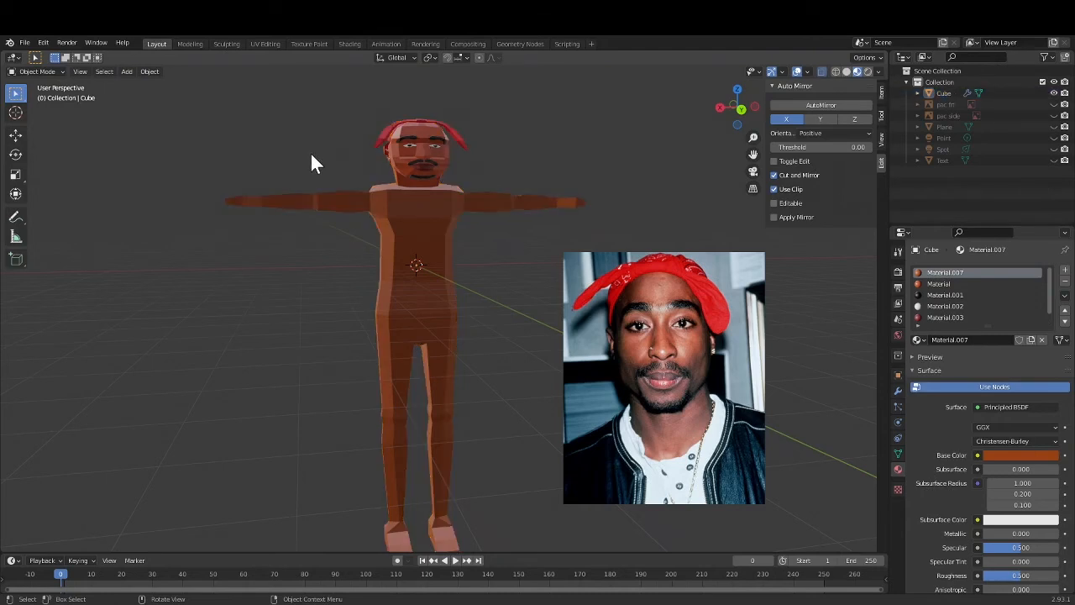
click(413, 143)
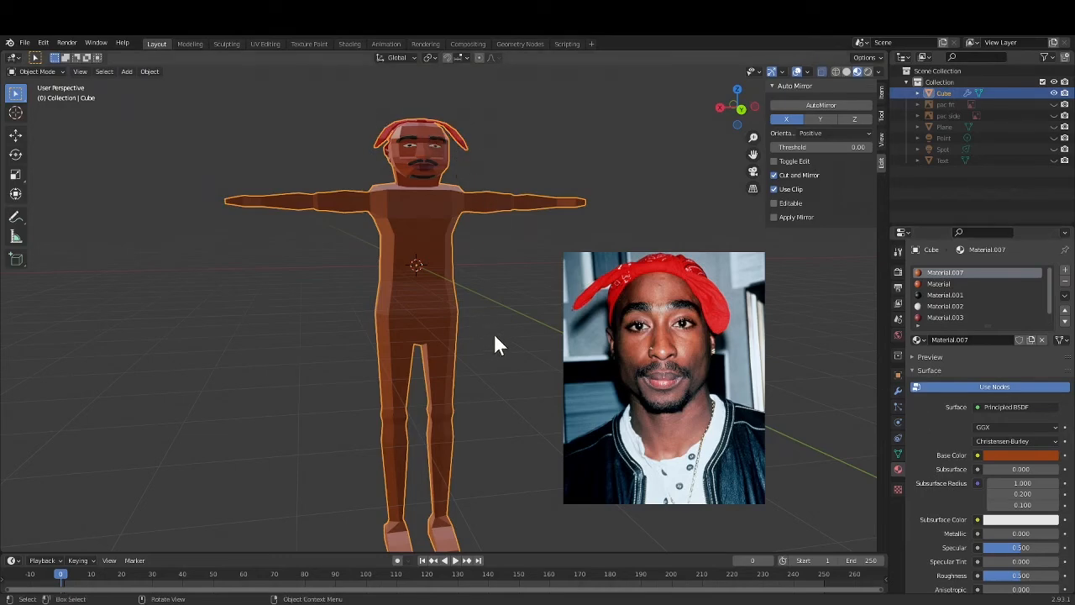
middle_drag(551, 333, 474, 328)
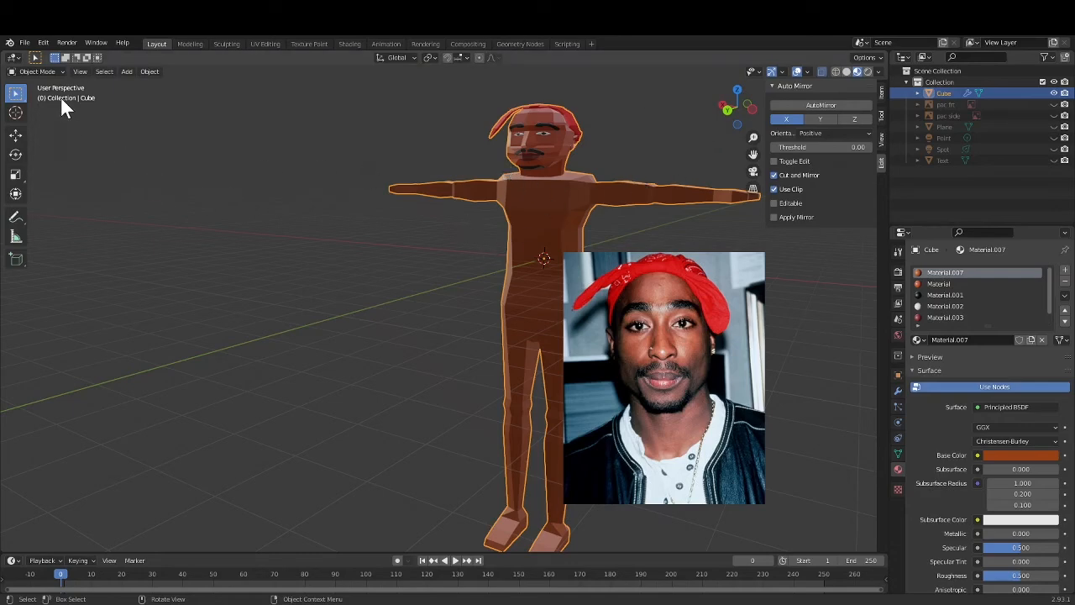
click(285, 233)
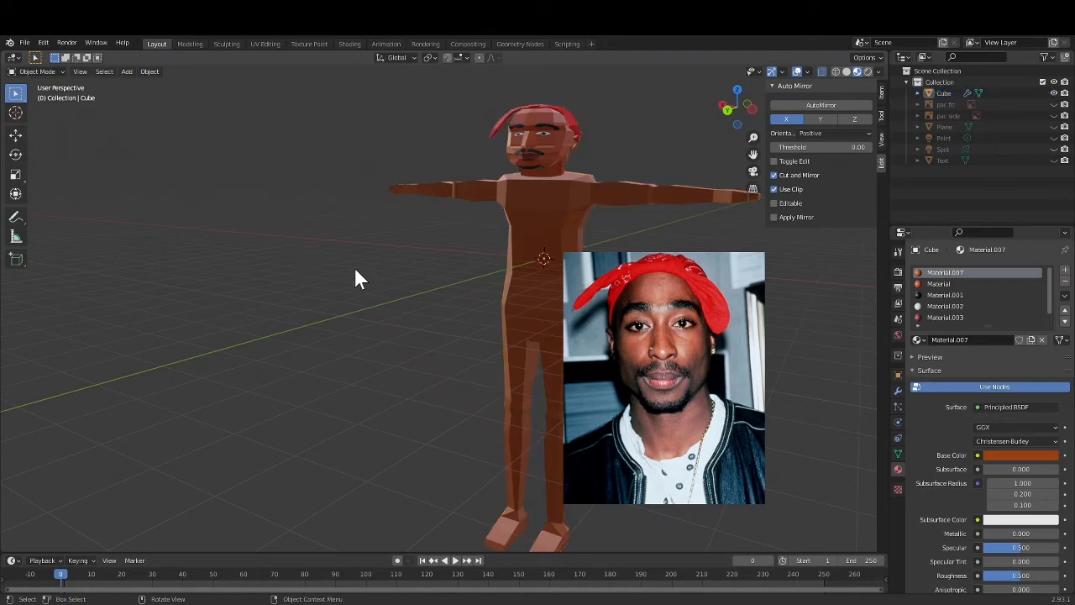
middle_drag(354, 280, 423, 306)
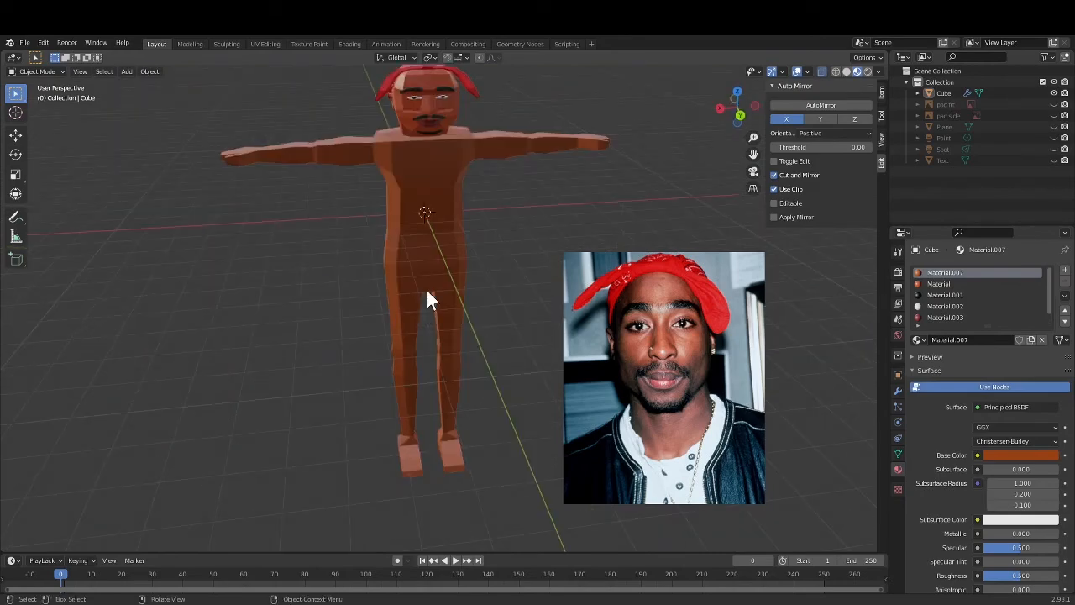
click(736, 115)
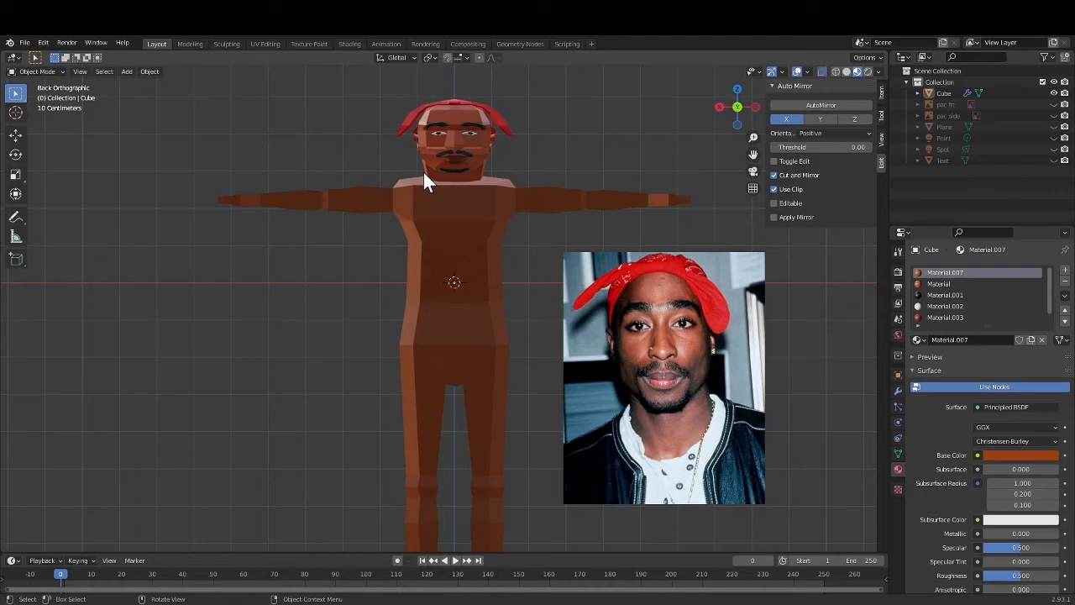
scroll(415, 329, down, 1)
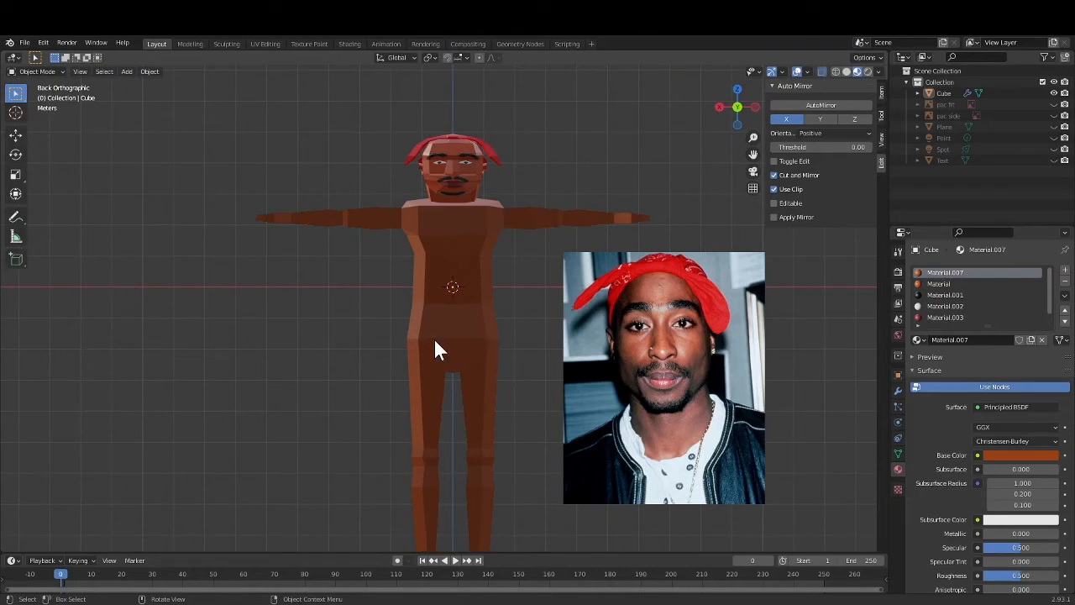
Enter Edit Mode on the figure, try selecting the edge loop around the hips in vertex and edge modes, and clear the selection.
click(30, 72)
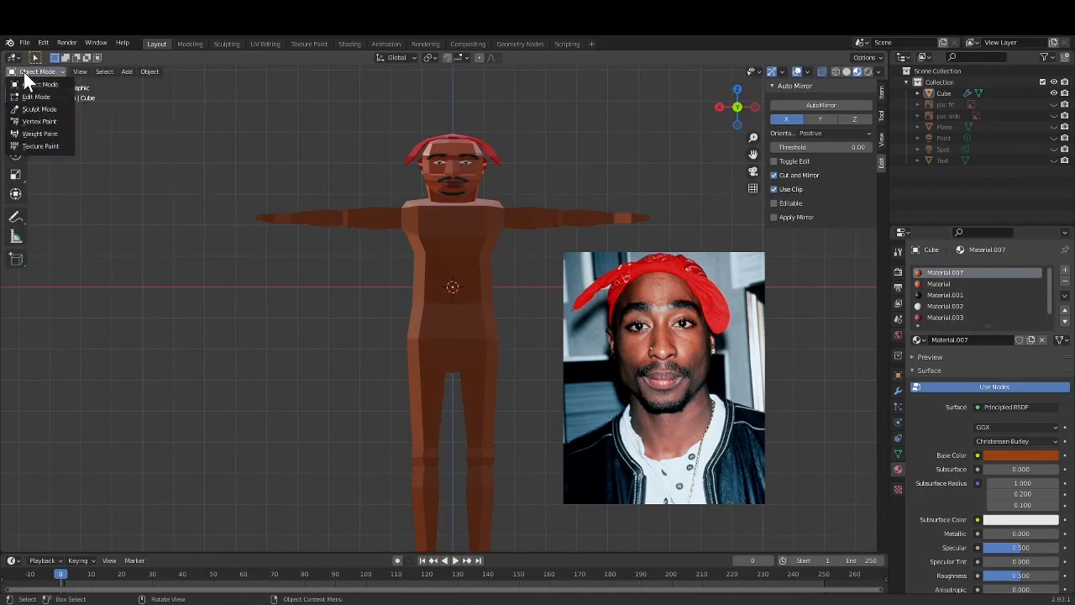
click(35, 97)
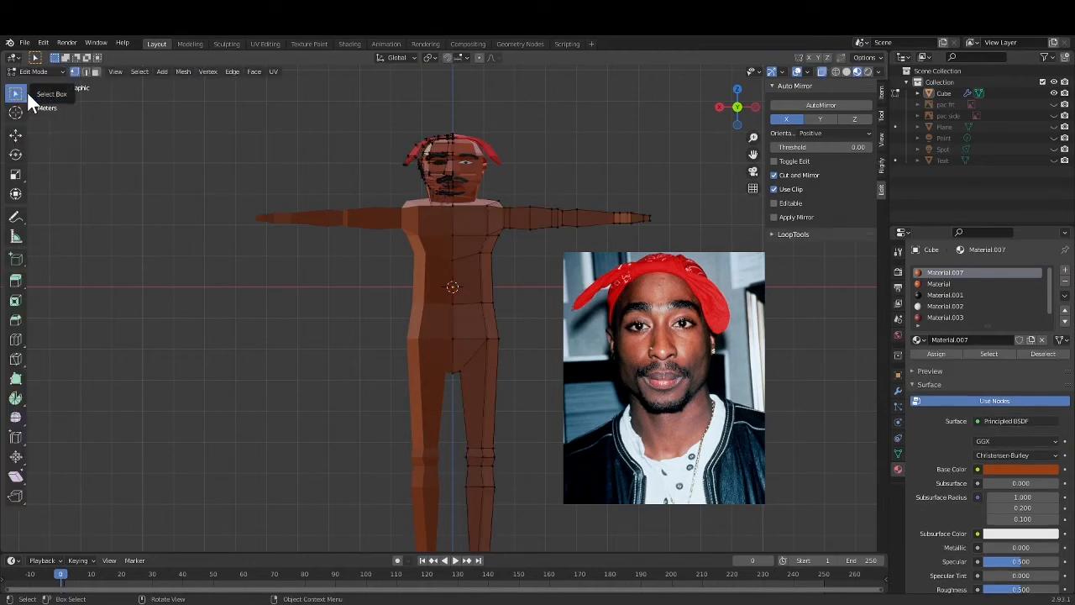
alt+click(456, 339)
middle_drag(542, 398, 488, 404)
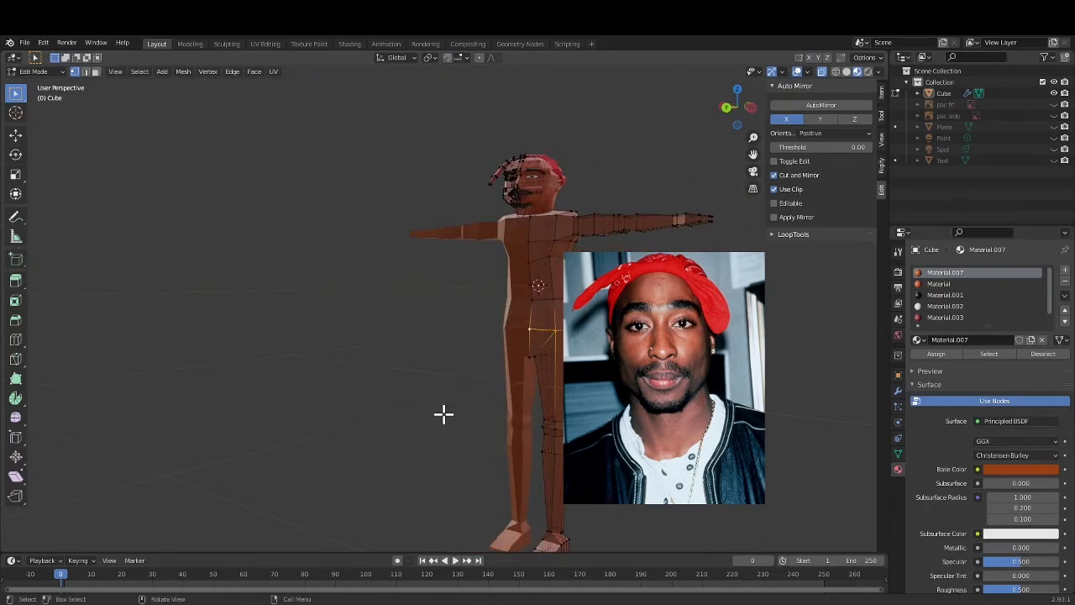
key(2)
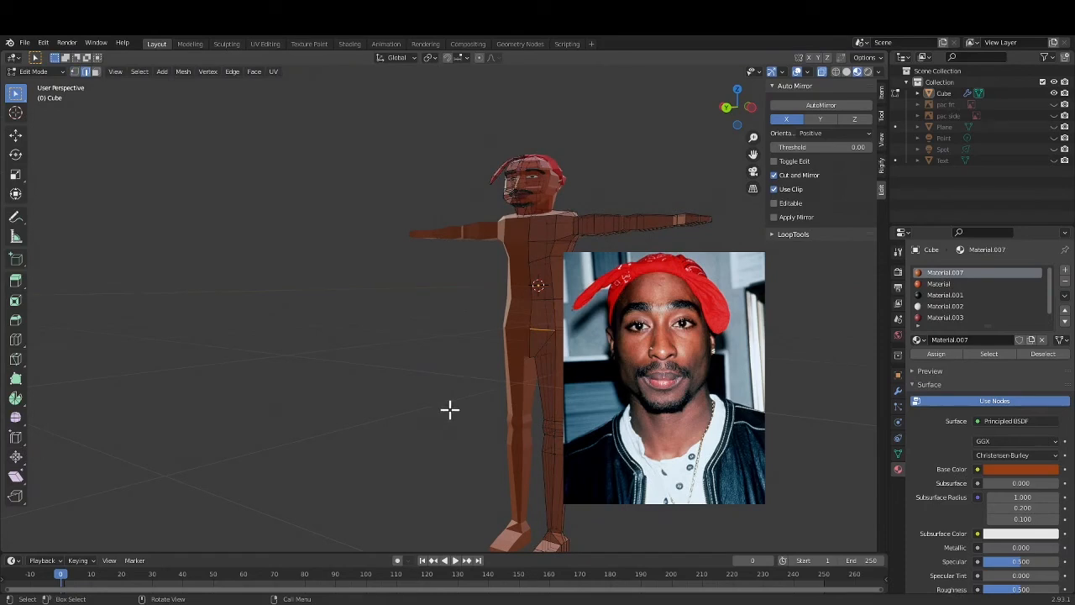
alt+click(530, 327)
key(alt+a)
In face select mode, circle-select the torso's chest and side faces on the editable half of the body.
middle_drag(565, 330, 495, 363)
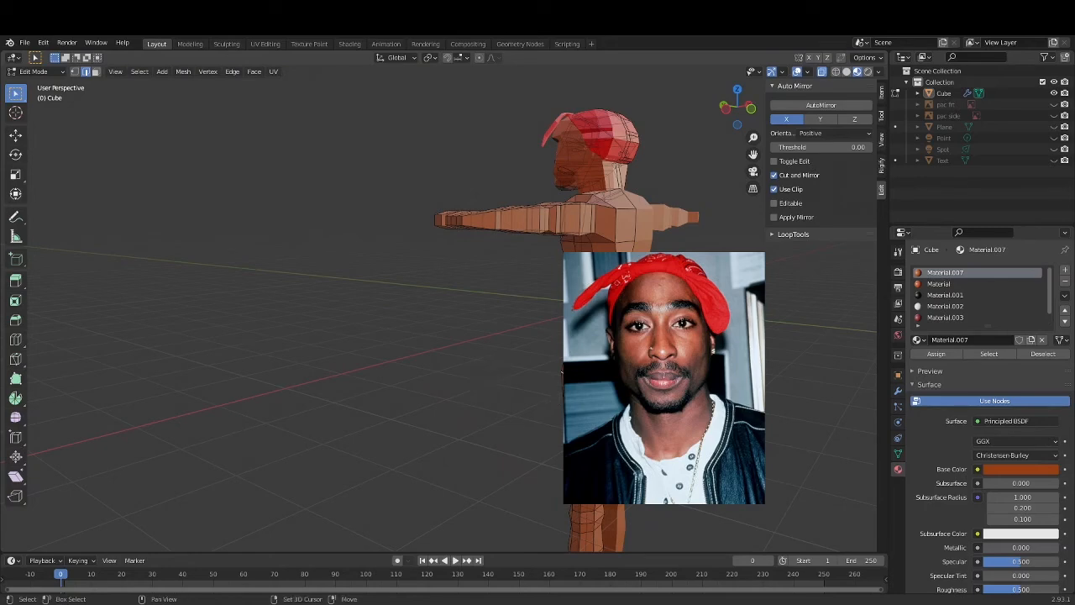
middle_drag(415, 423, 502, 436)
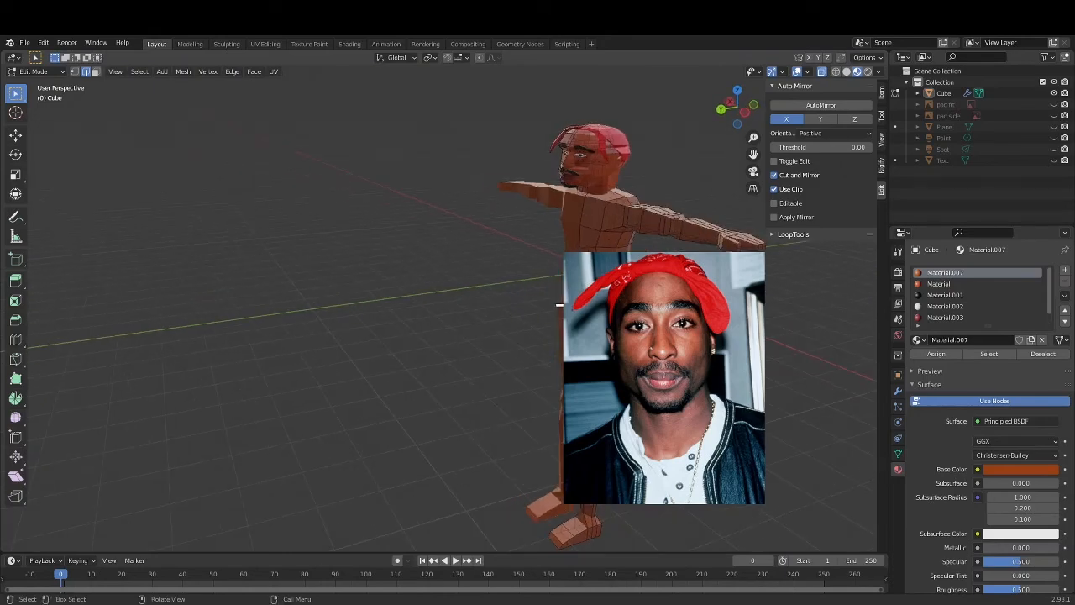
key(3)
key(c)
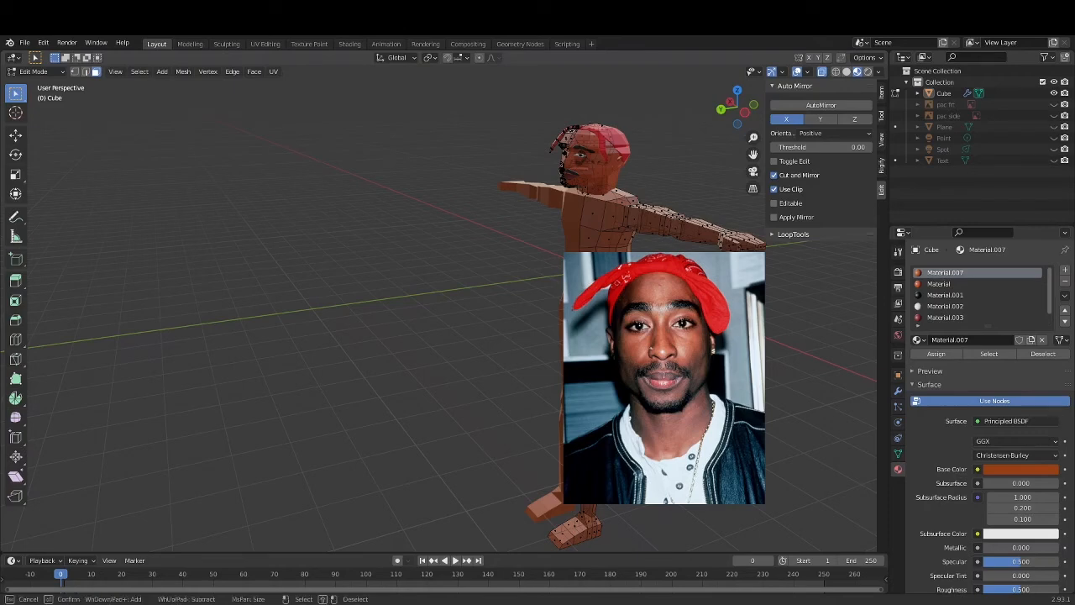
mouse_move(623, 249)
mouse_down()
mouse_move(587, 248)
mouse_move(591, 212)
mouse_move(613, 220)
mouse_move(613, 262)
mouse_up()
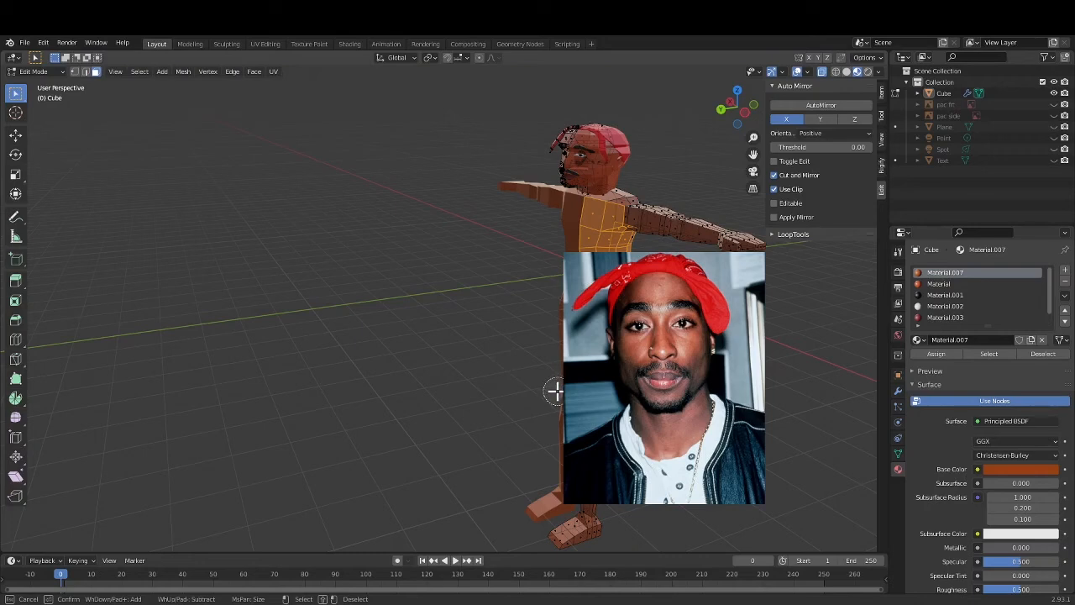
key(Escape)
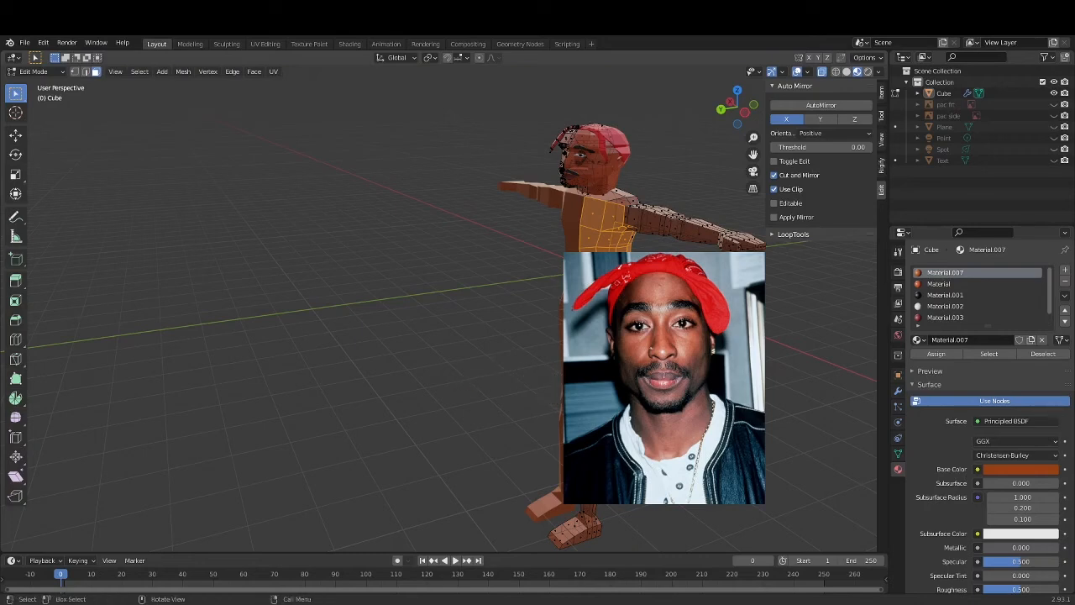
Circle-select the remaining upper back and shoulder faces on the editable half, adding them to the torso selection.
middle_drag(588, 361, 542, 362)
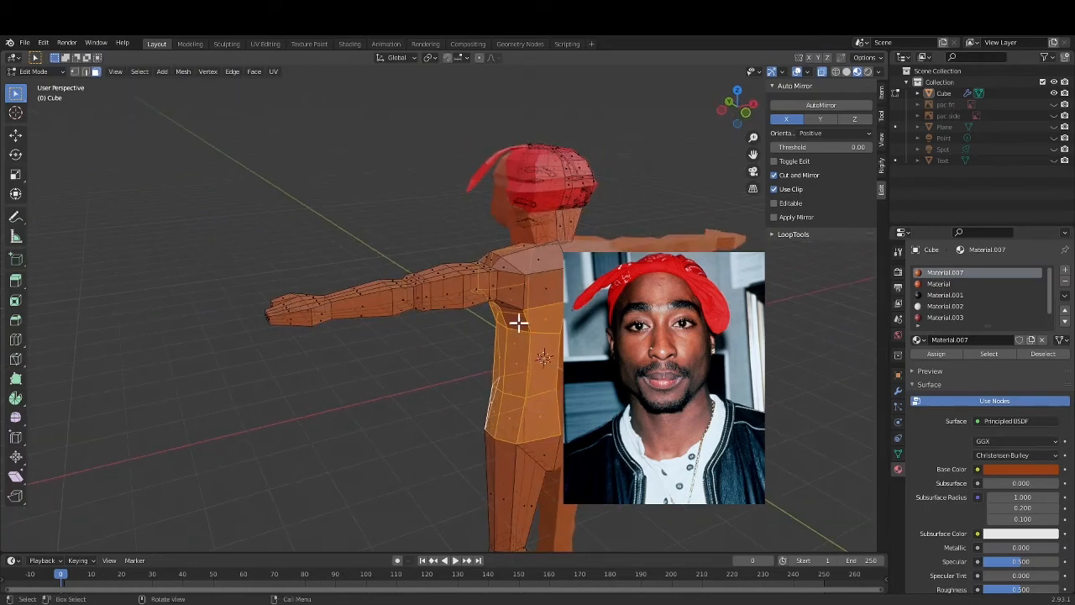
key(c)
mouse_move(513, 321)
mouse_down()
mouse_move(512, 281)
mouse_move(540, 264)
mouse_move(543, 291)
mouse_move(497, 252)
mouse_move(516, 277)
mouse_up()
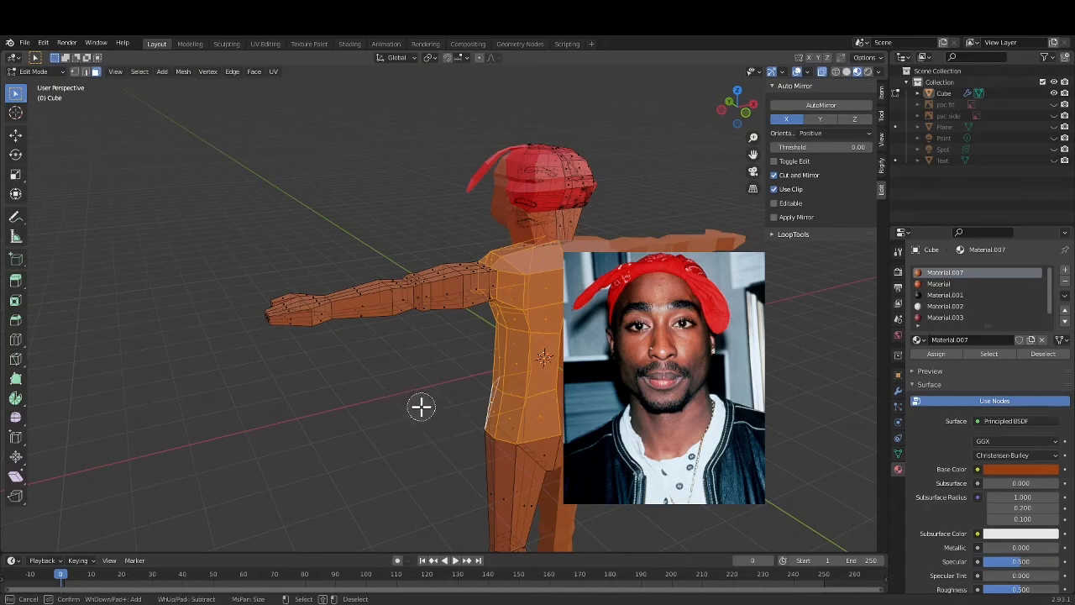
key(Escape)
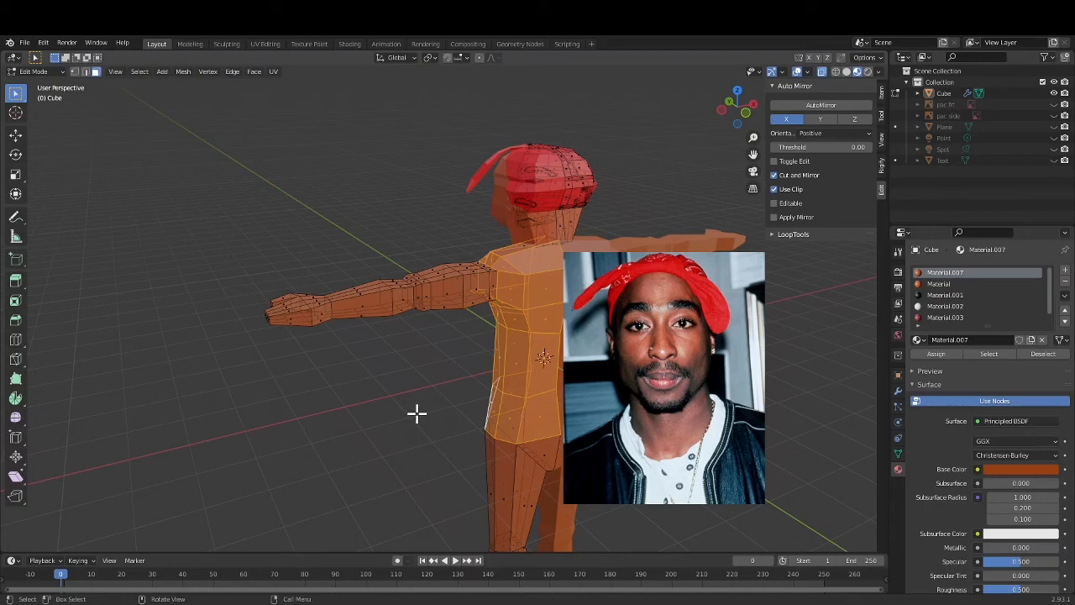
Add the upper arm faces next to the shoulder to the torso selection to form a short sleeve.
middle_drag(417, 412, 486, 431)
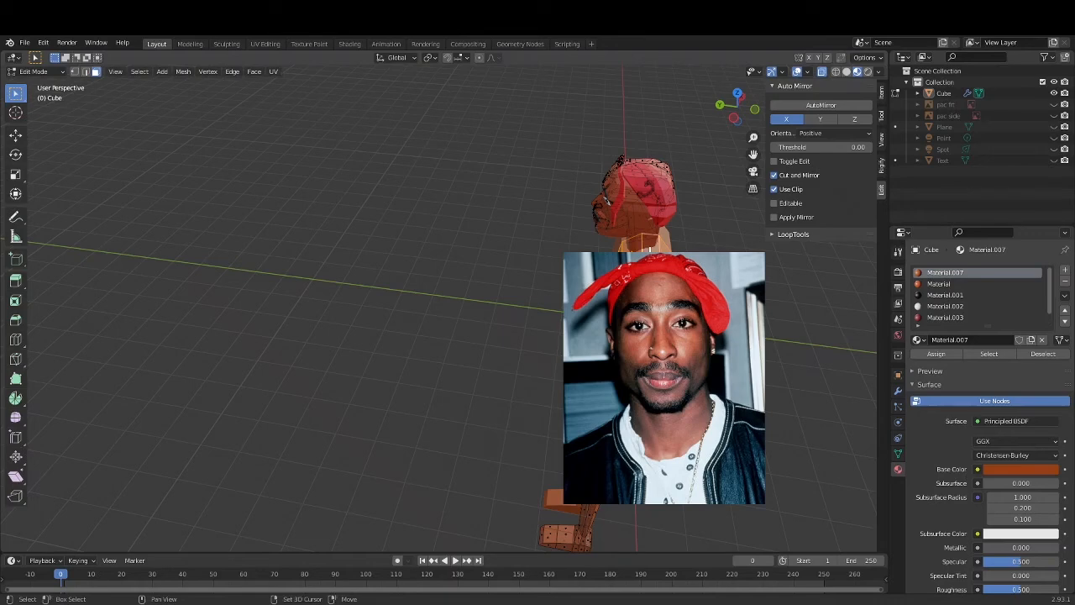
middle_drag(491, 402, 546, 419)
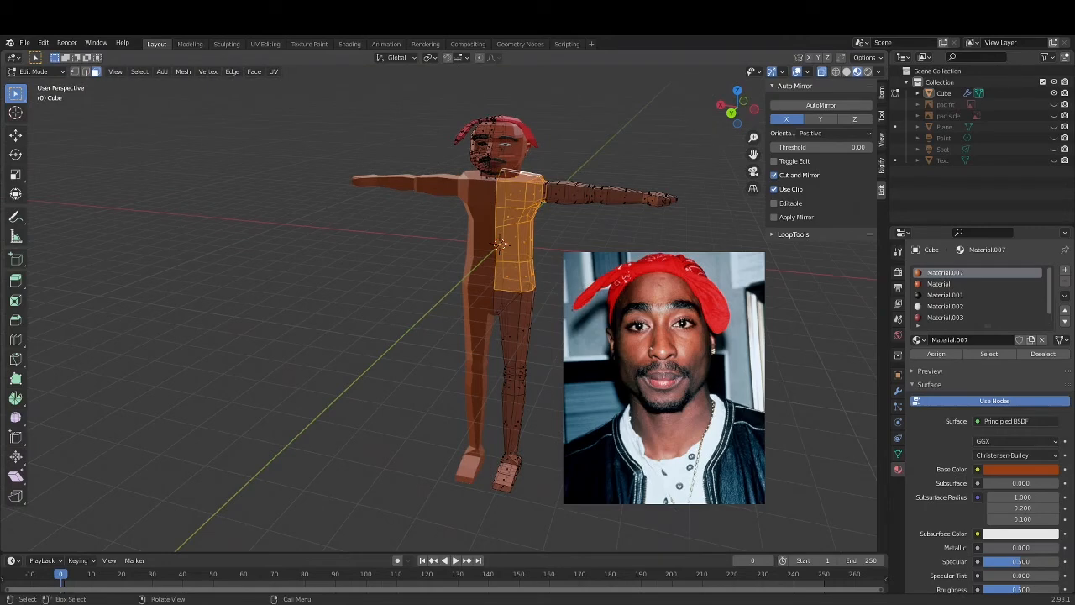
key(c)
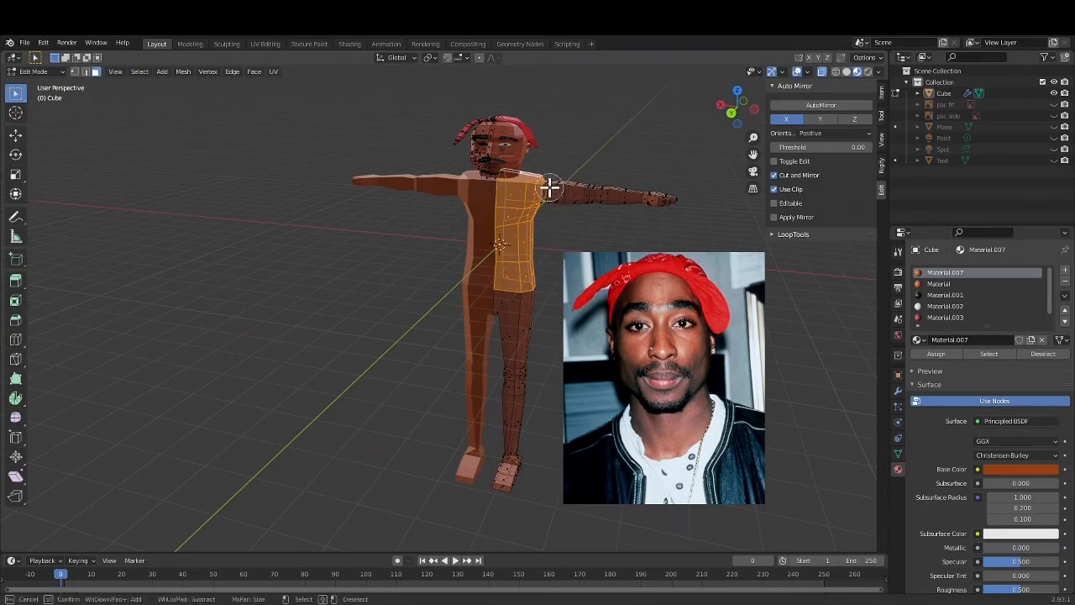
drag(547, 187, 546, 214)
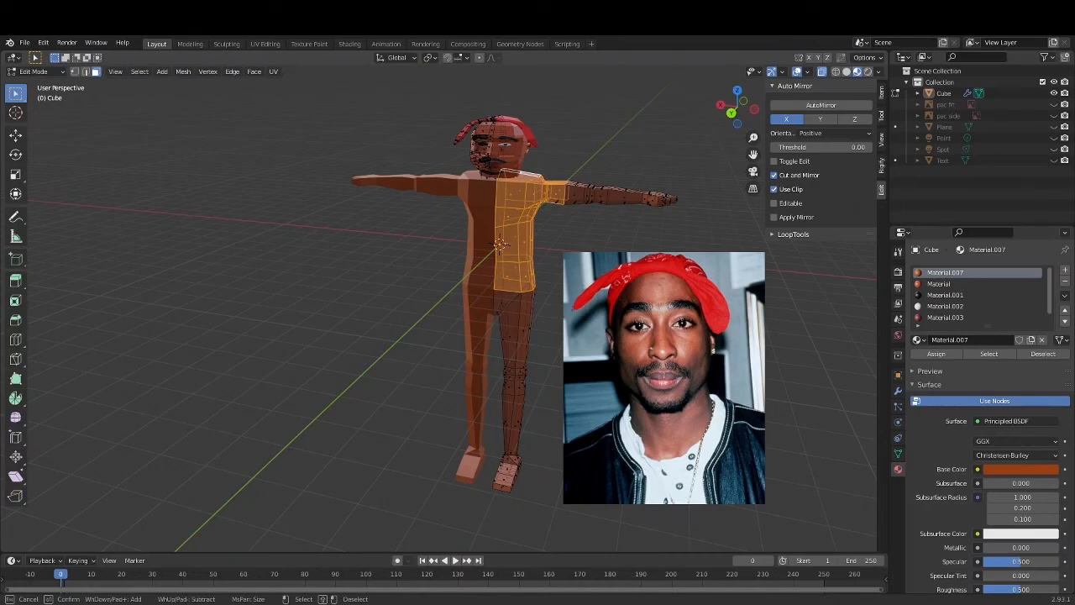
key(Escape)
Add the missed faces around the underside of the short sleeve to the shirt selection.
mouse_move(677, 363)
middle_down()
mouse_move(608, 338)
mouse_move(555, 296)
mouse_move(533, 247)
middle_up()
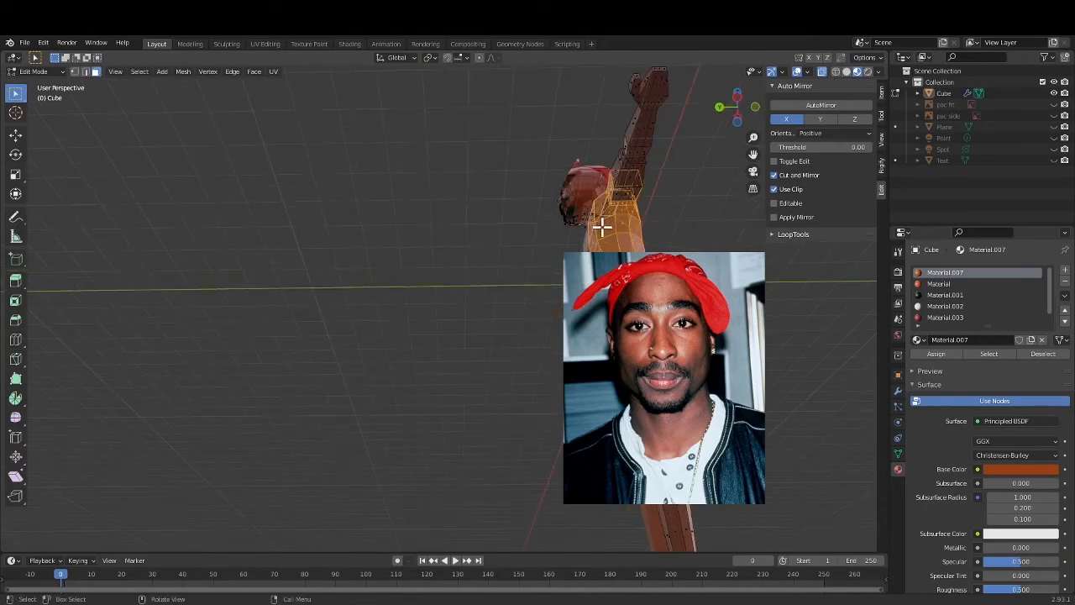
key(c)
click(620, 203)
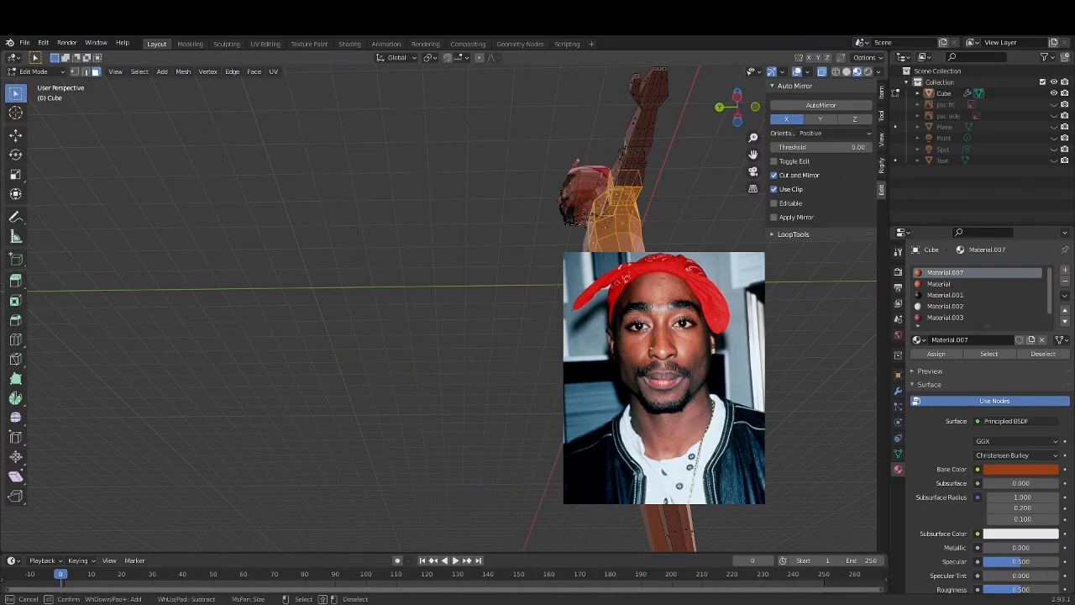
key(Escape)
middle_drag(519, 294, 380, 446)
middle_drag(516, 362, 746, 382)
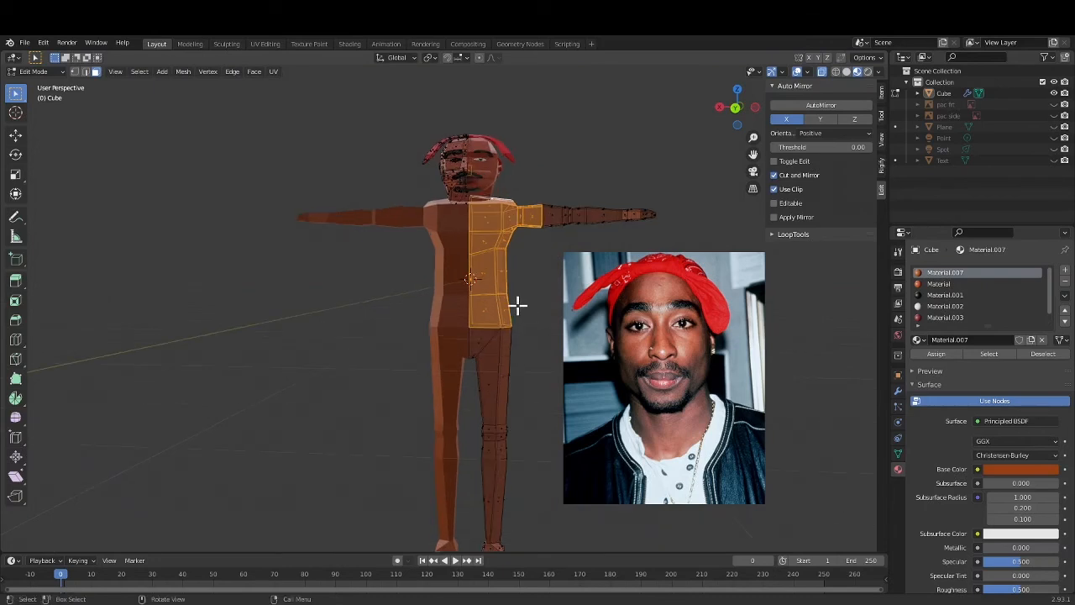
scroll(516, 307, up, 3)
scroll(542, 332, down, 3)
key(alt+a)
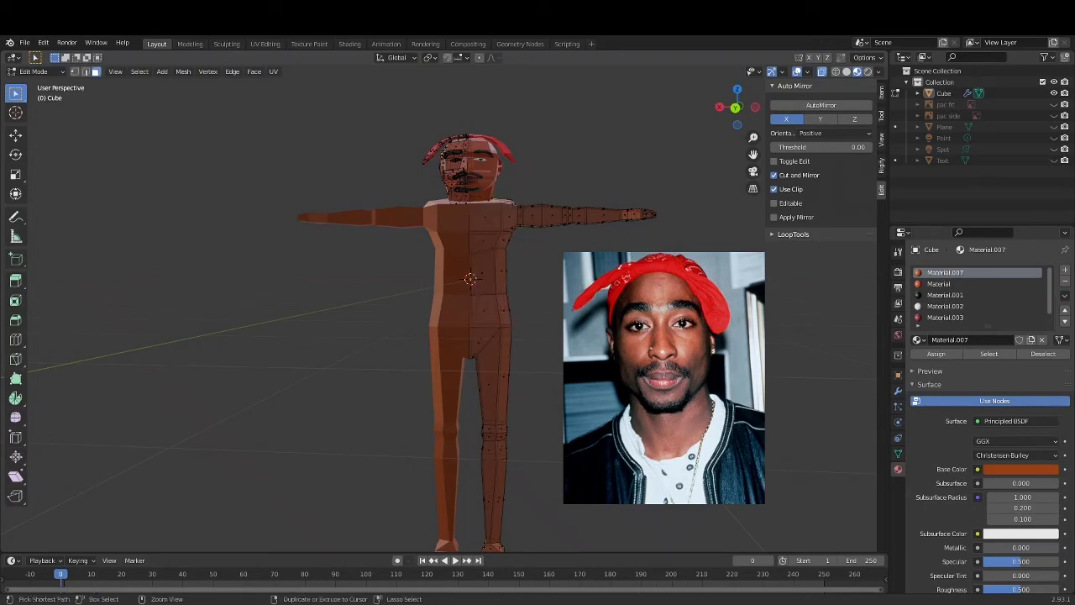
key(ctrl+z)
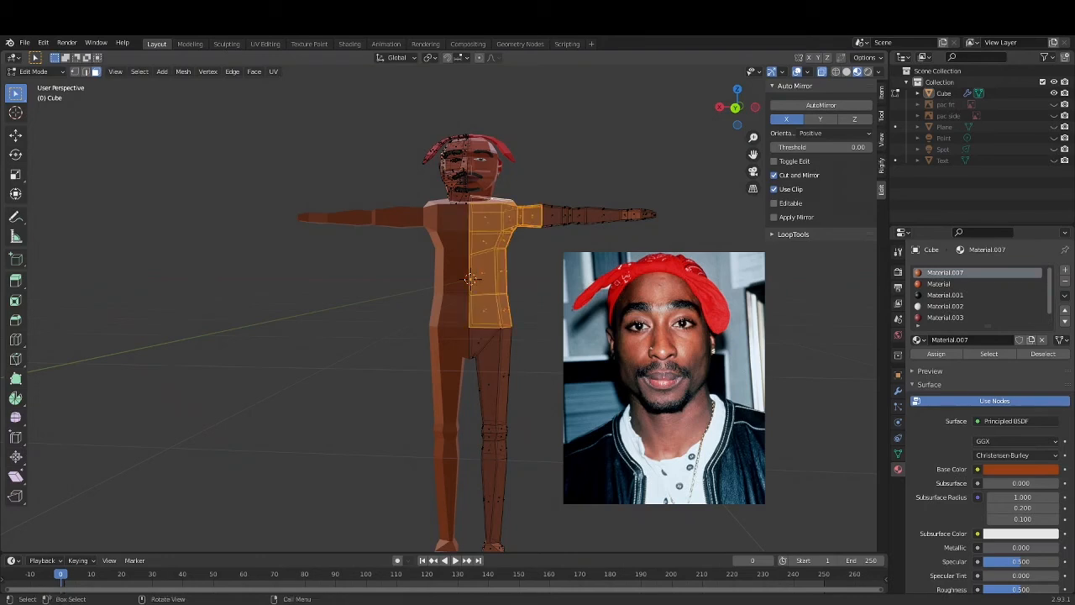
Extrude the selected torso and sleeve faces along their normals and check the new shirt layer from an angle.
key(alt+e)
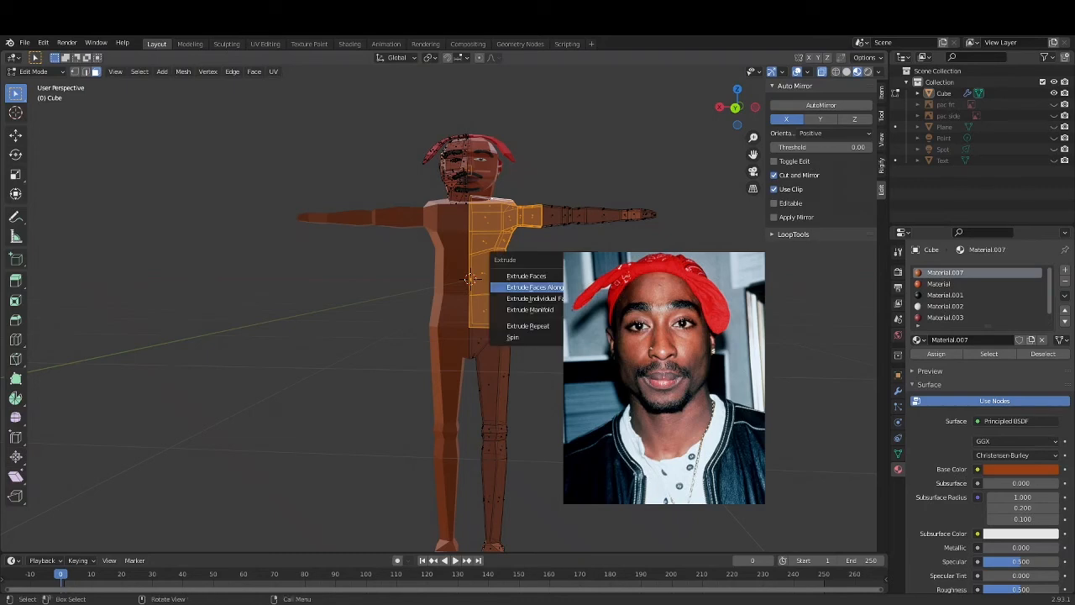
key(Return)
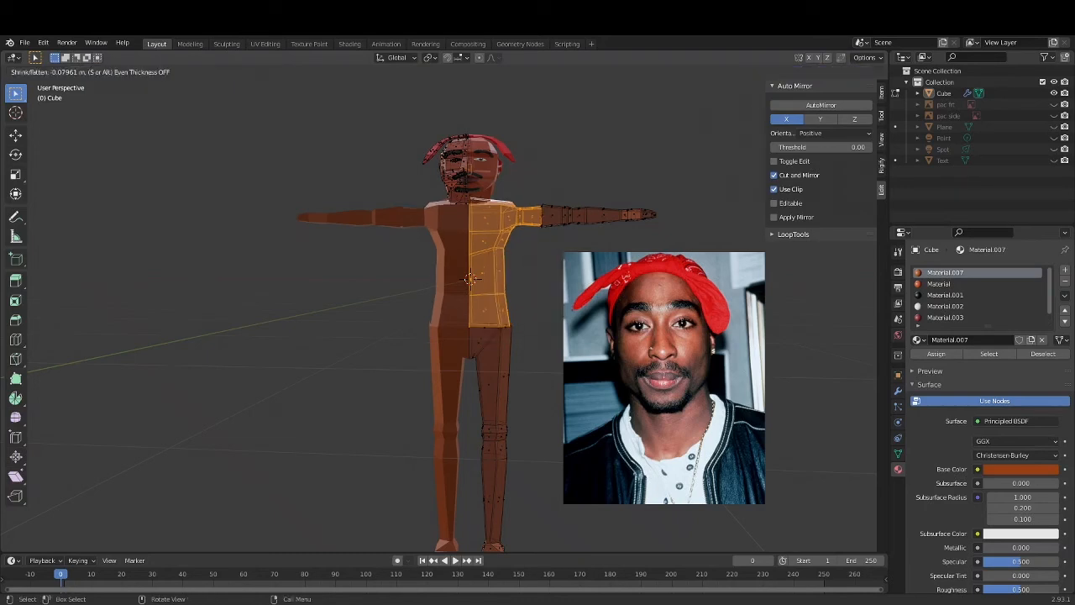
click(548, 286)
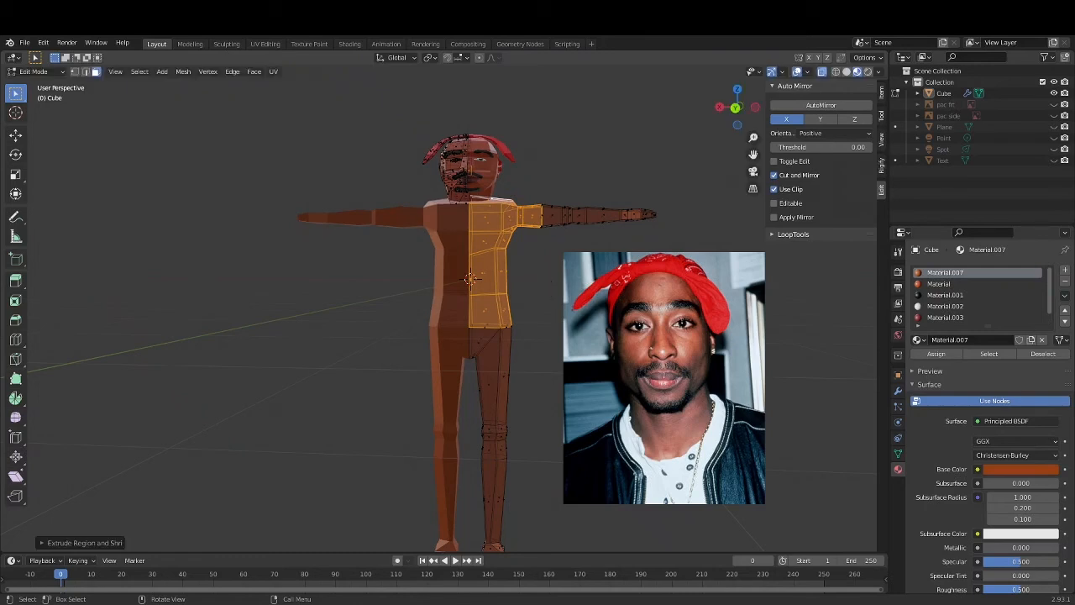
scroll(548, 286, up, 4)
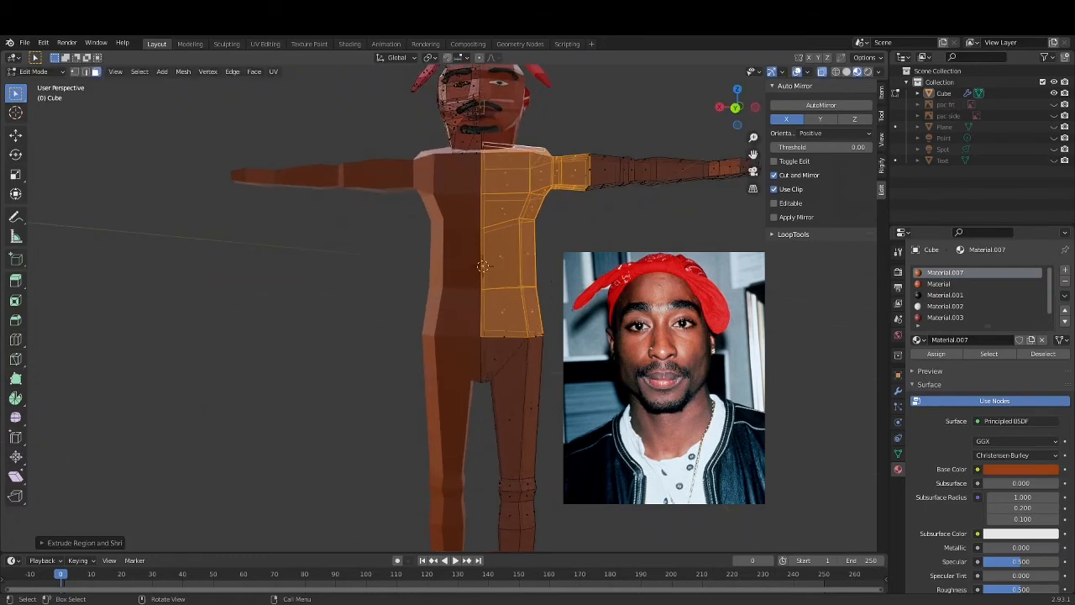
scroll(551, 282, up, 1)
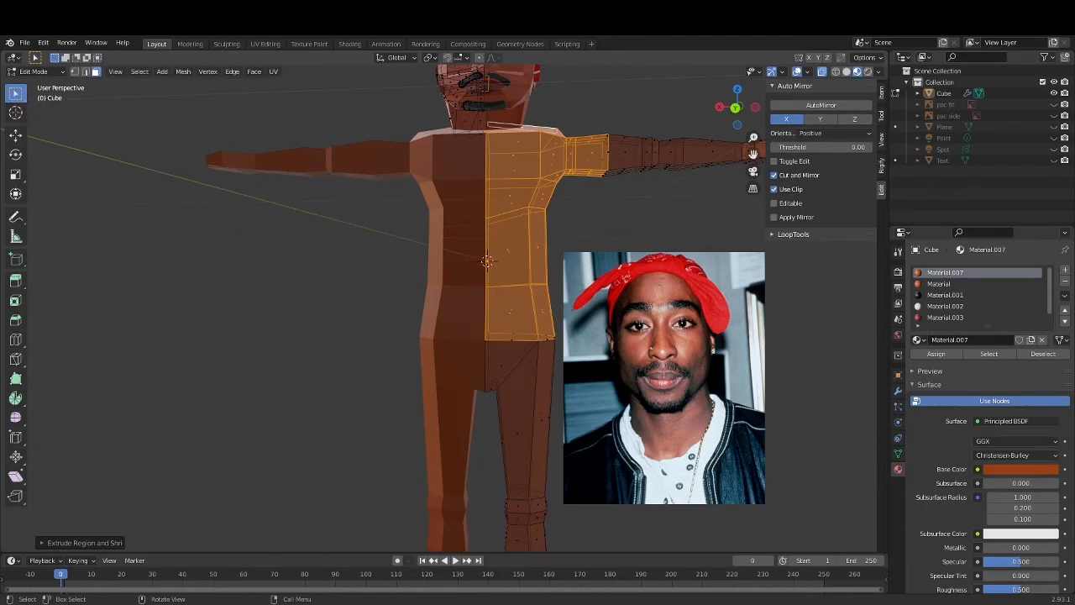
middle_drag(550, 281, 492, 308)
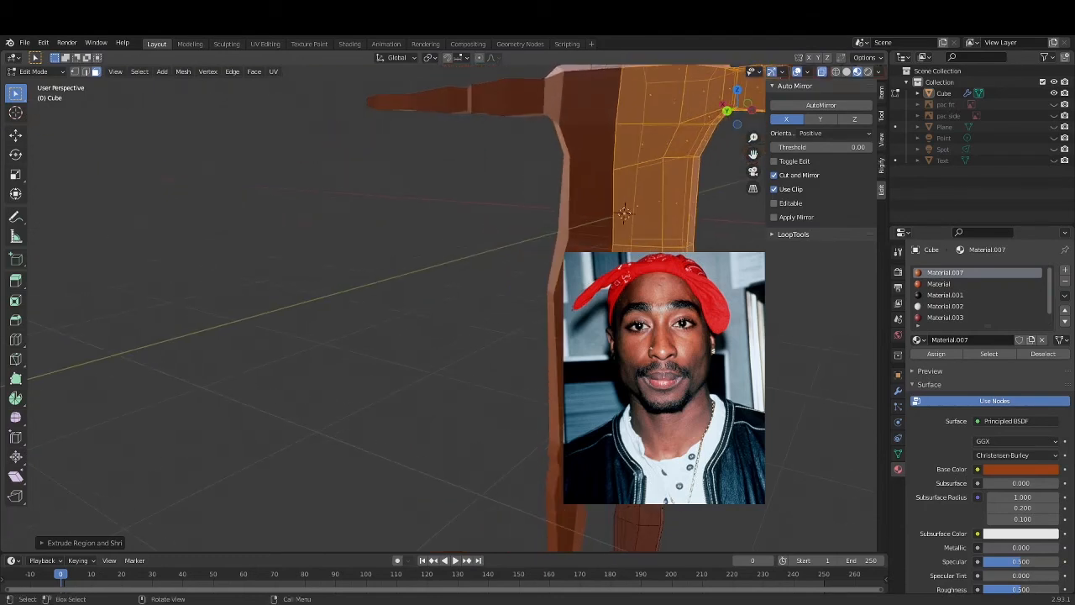
scroll(493, 307, down, 1)
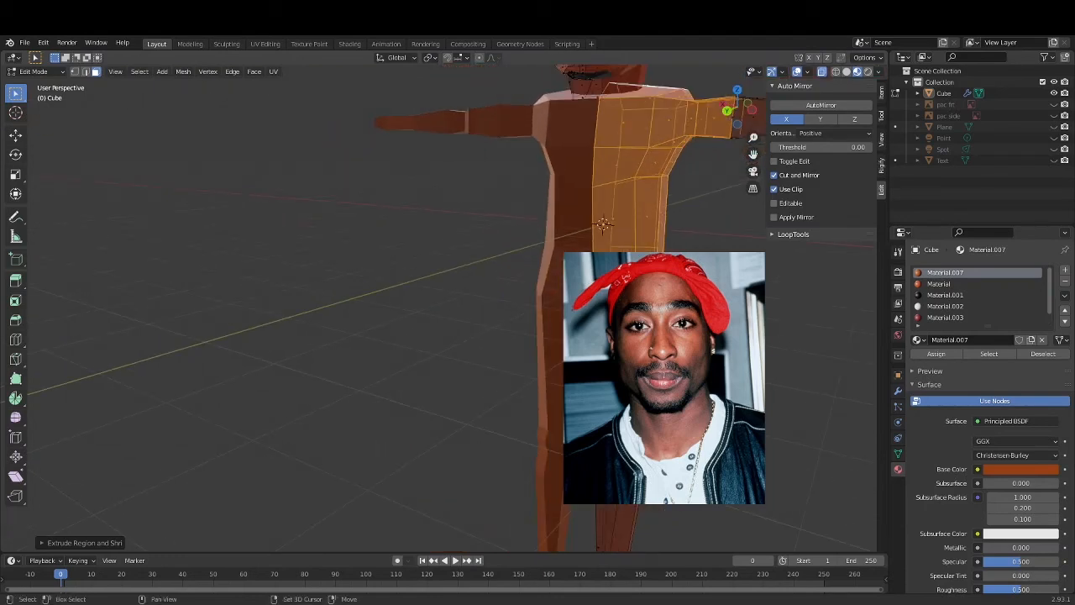
shift+middle_drag(603, 348, 412, 377)
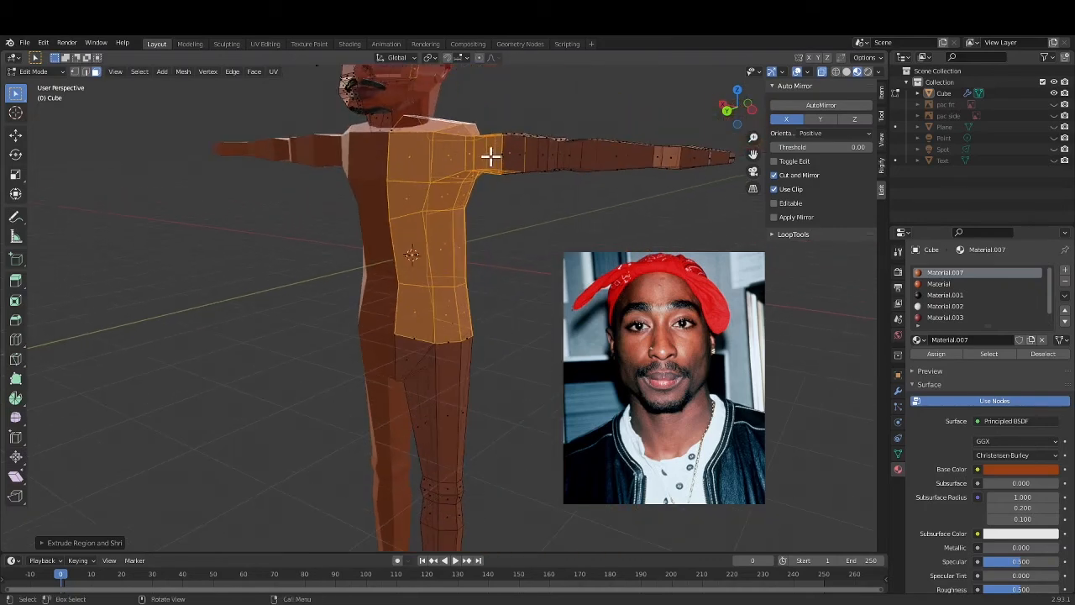
scroll(539, 242, up, 1)
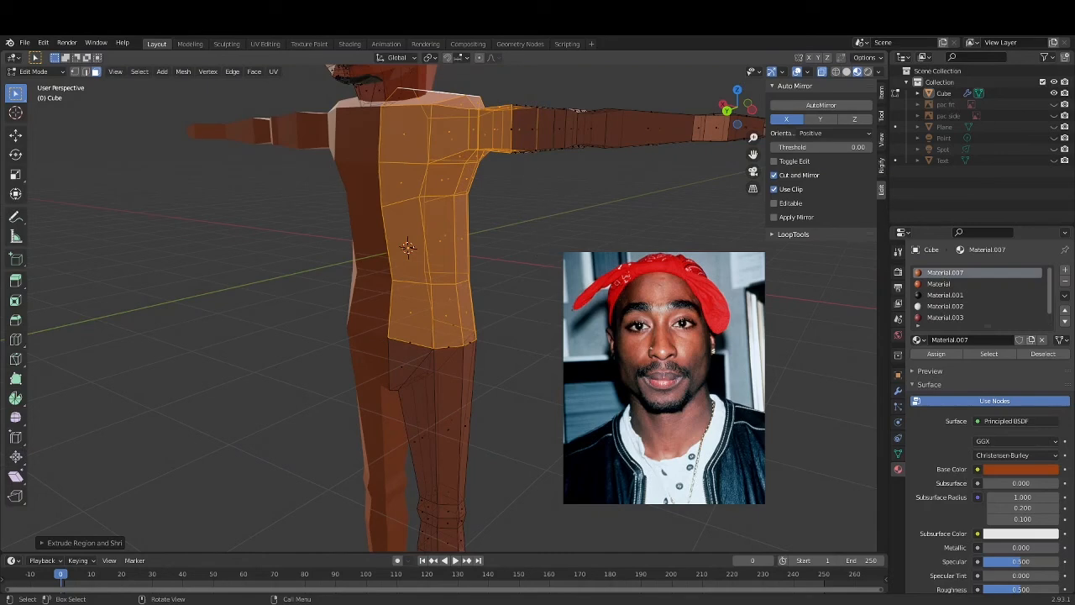
Extrude the selected shirt faces along their normals again, outward by about 0.04 m.
key(alt+e)
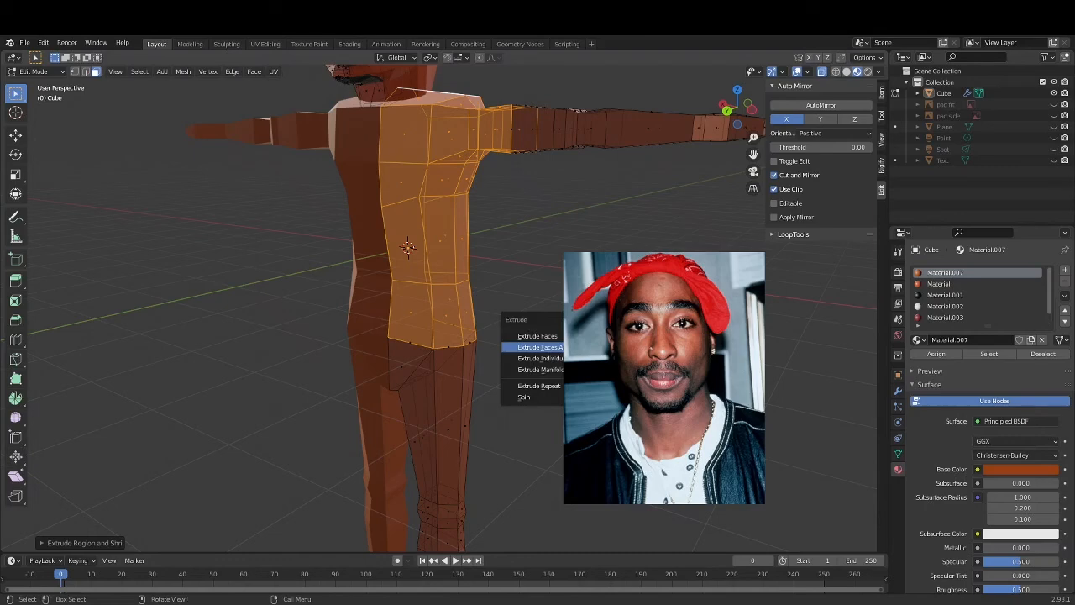
key(Return)
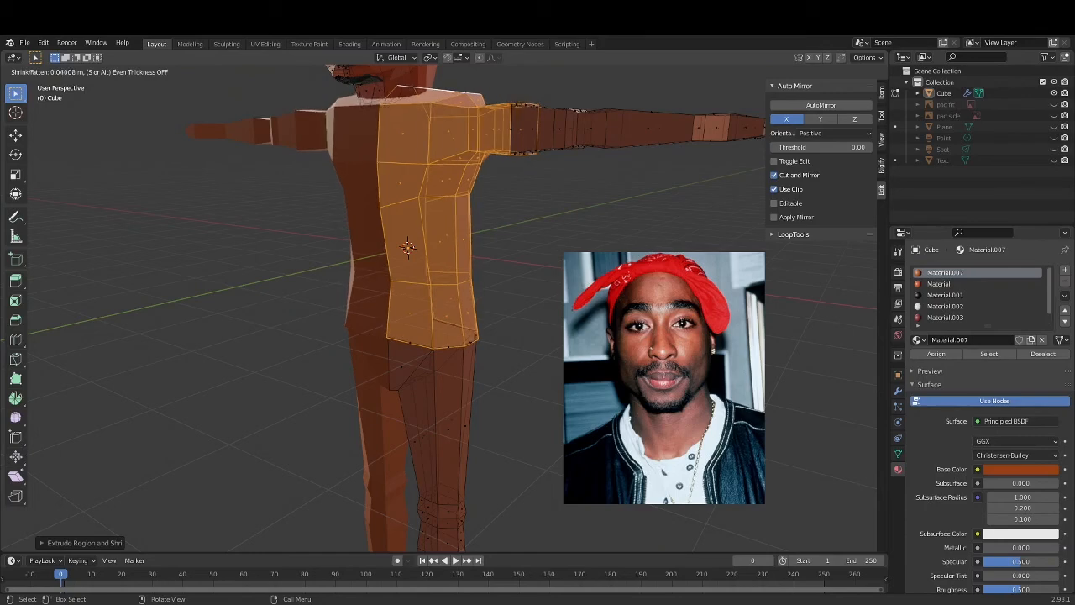
click(407, 246)
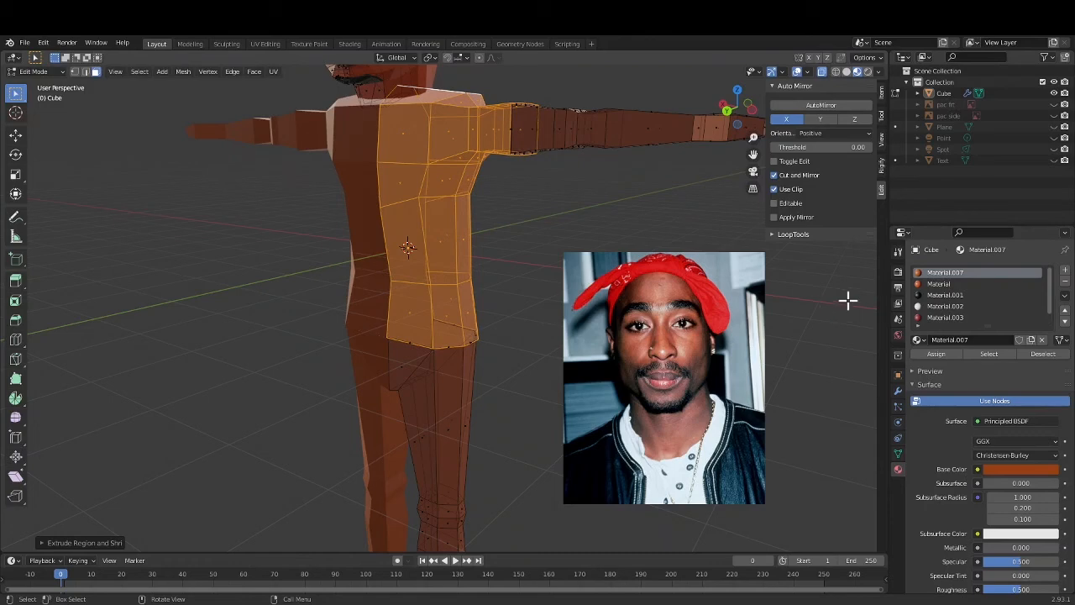
Assign the white Material.002 to the selected shirt faces and clear the selection.
click(951, 306)
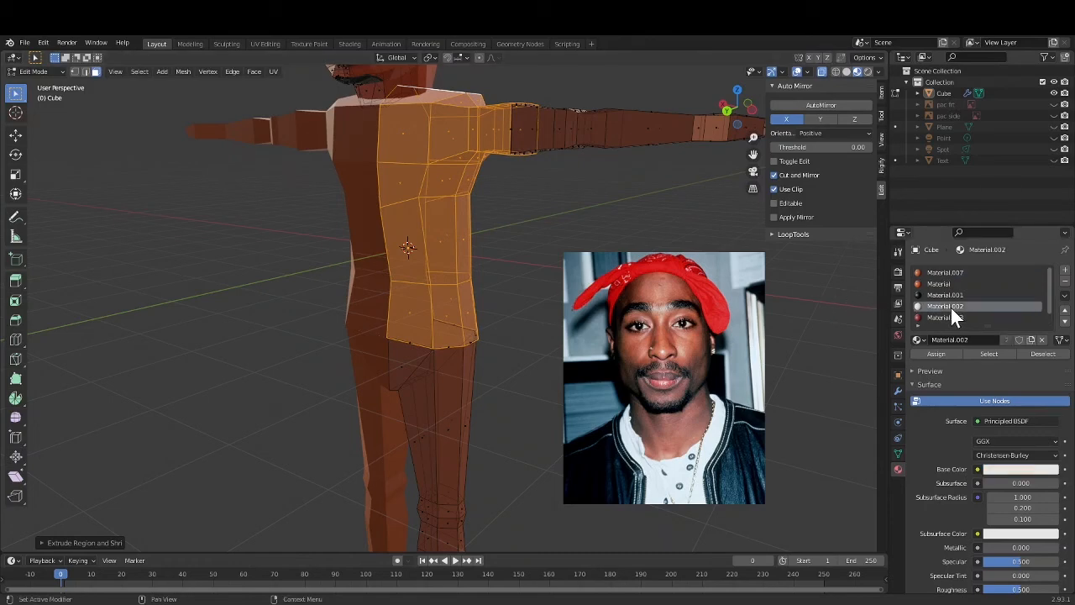
click(936, 355)
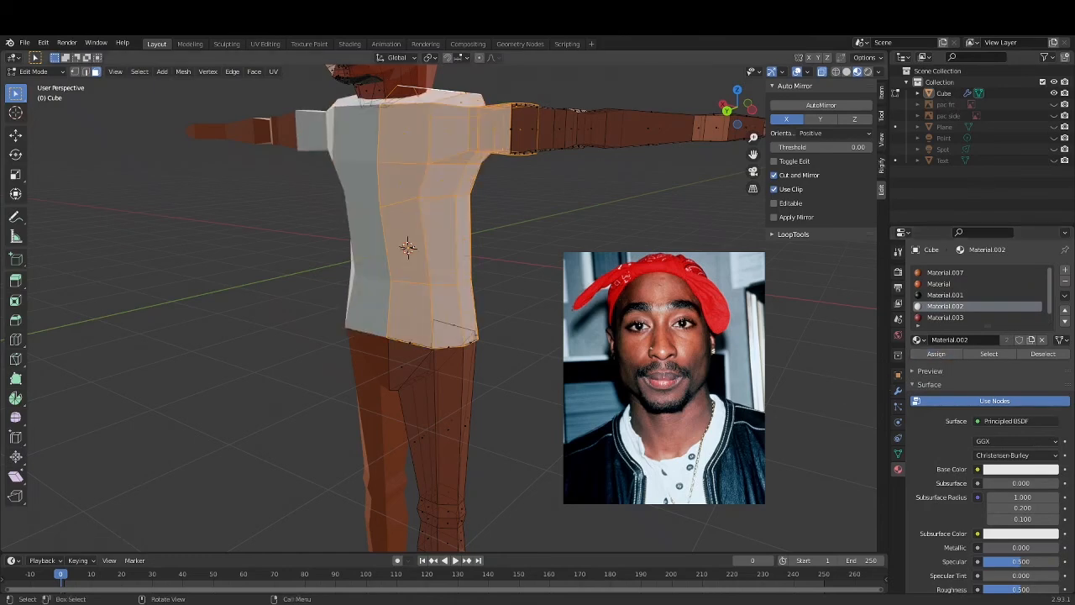
key(alt+a)
middle_drag(407, 302, 492, 310)
scroll(452, 307, down, 2)
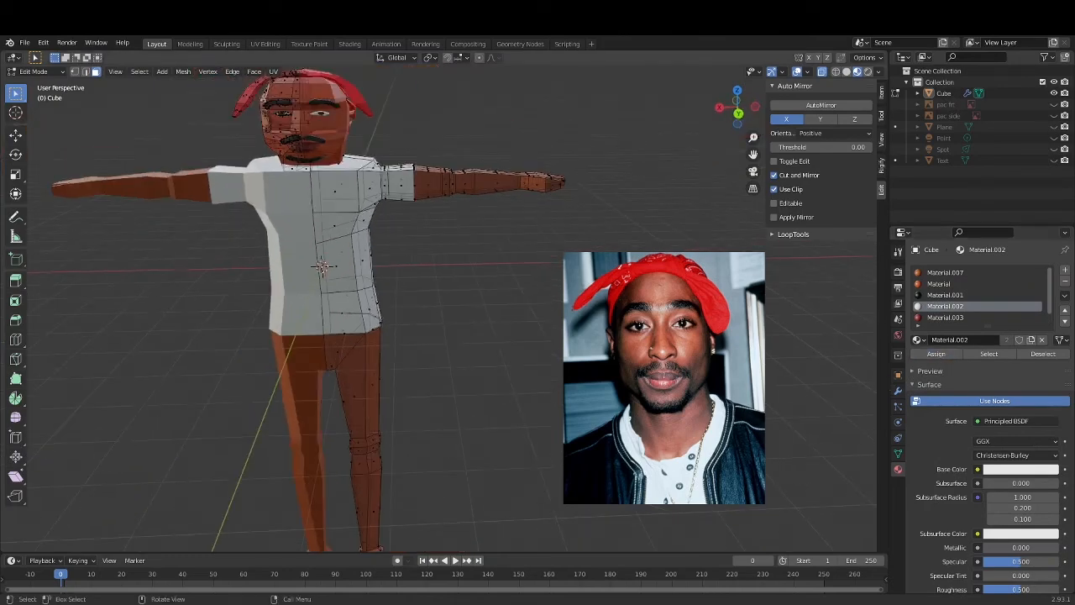
scroll(532, 377, down, 1)
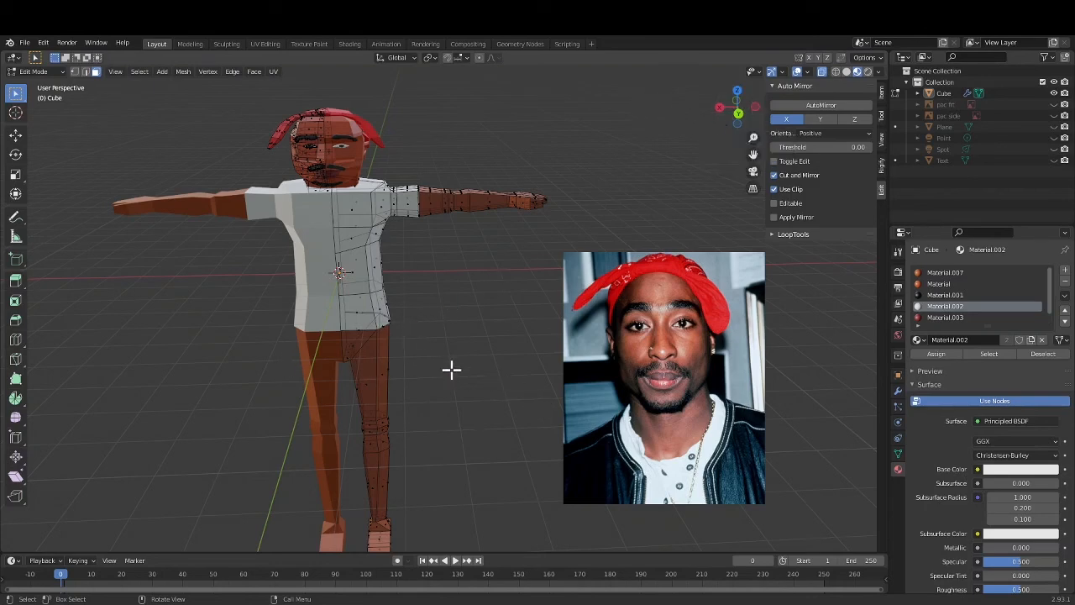
Circle-select the leg faces from hip to ankle on the editable half, including the knee, and add the missed rear hip face.
key(c)
mouse_move(353, 348)
mouse_down()
mouse_move(394, 350)
mouse_move(360, 377)
mouse_move(381, 392)
mouse_move(378, 496)
mouse_up()
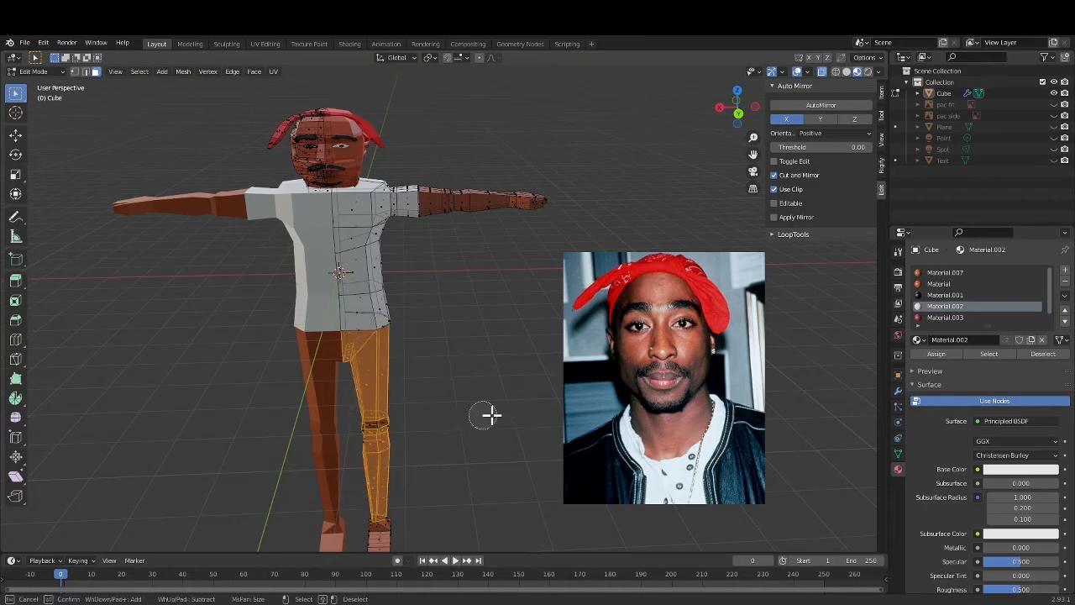
drag(377, 422, 367, 423)
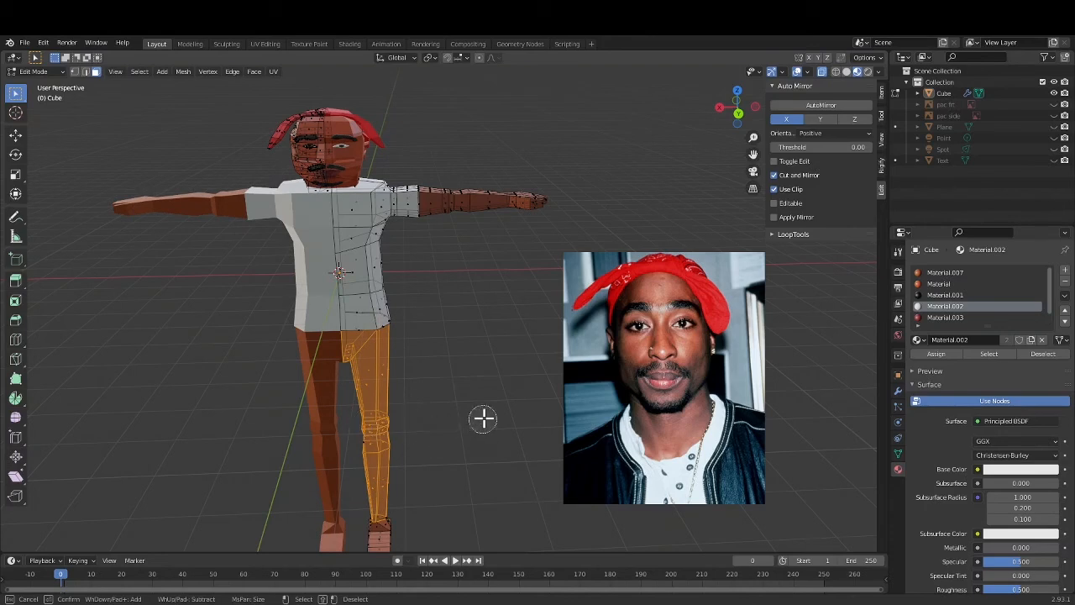
key(Escape)
middle_drag(485, 415, 273, 408)
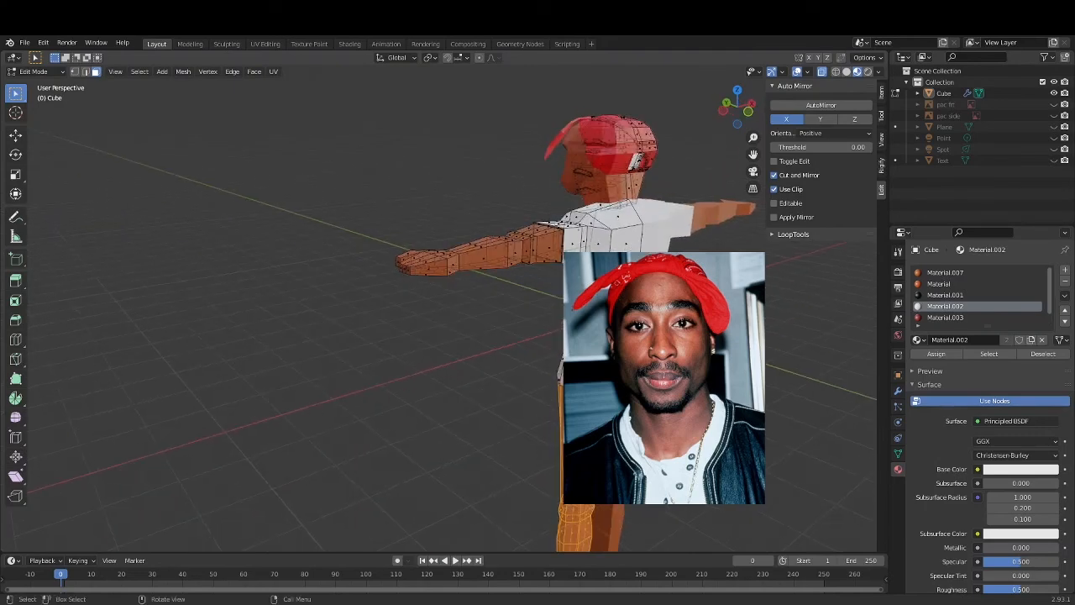
key(shift)
shift+click(607, 397)
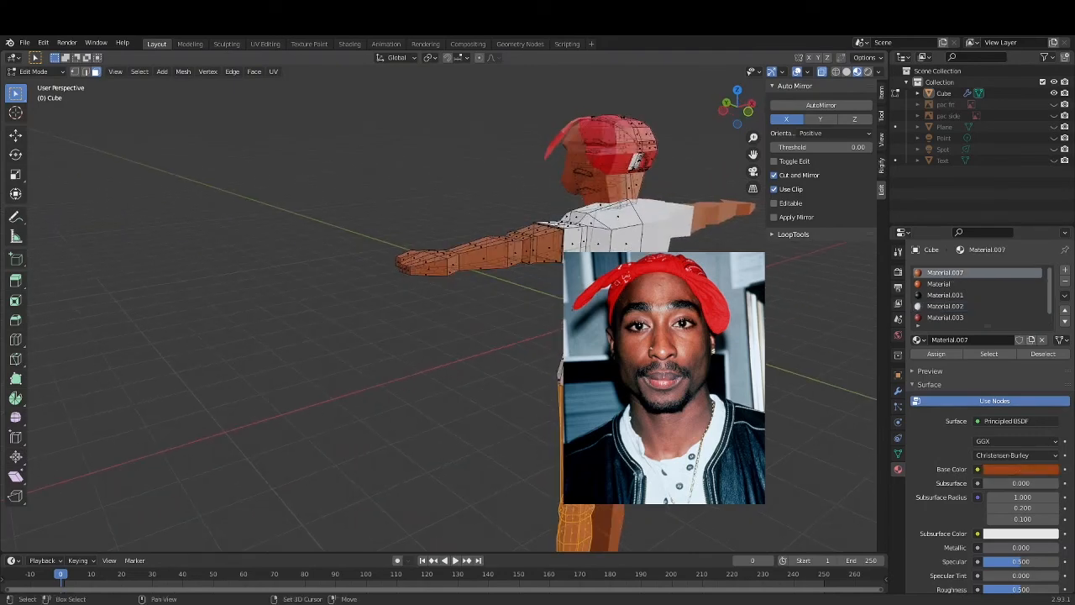
scroll(370, 417, down, 2)
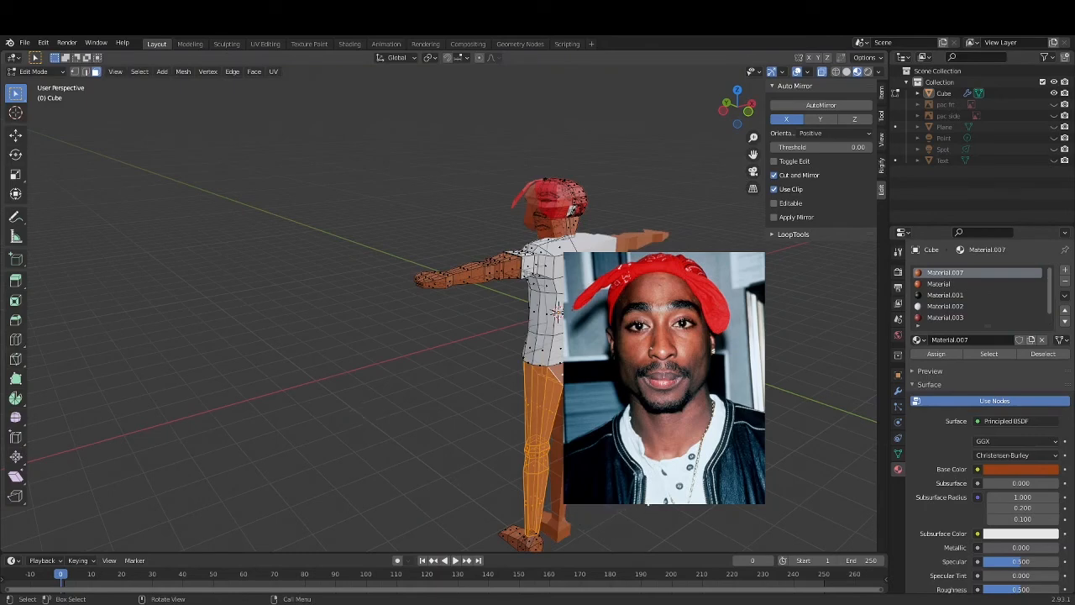
key(alt+a)
middle_drag(638, 470, 596, 469)
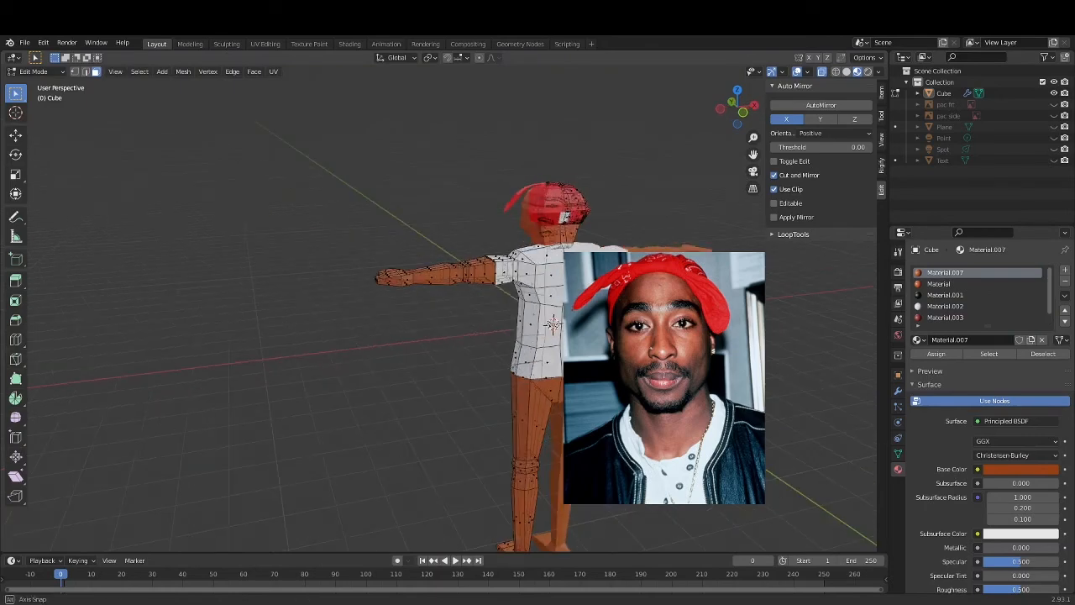
key(ctrl)
key(ctrl+z)
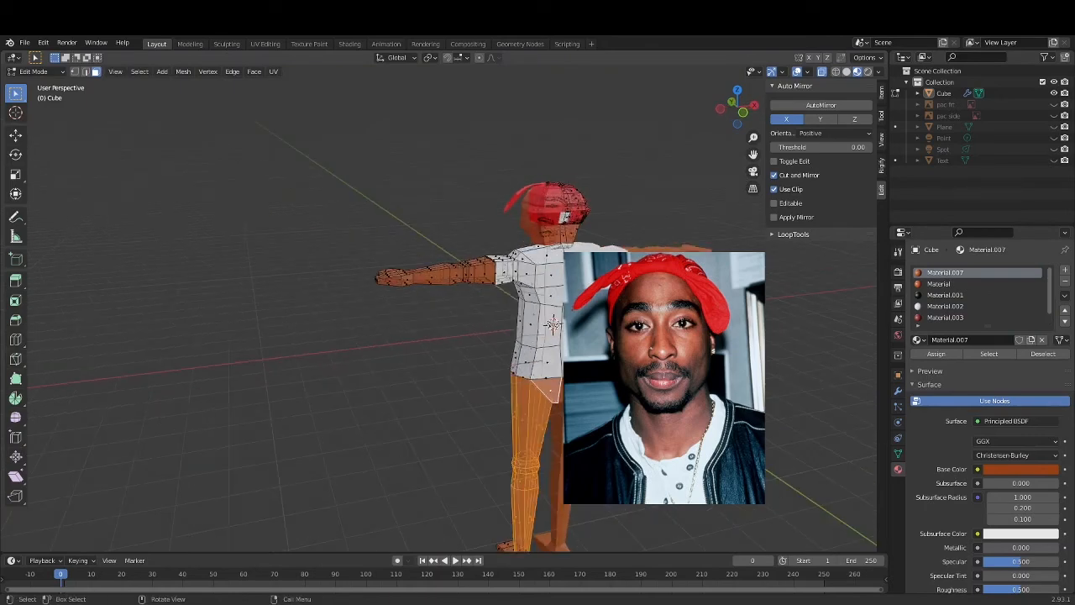
Extrude the selected leg faces along their normals to form a first trouser layer slightly outside the legs.
middle_drag(556, 458, 812, 441)
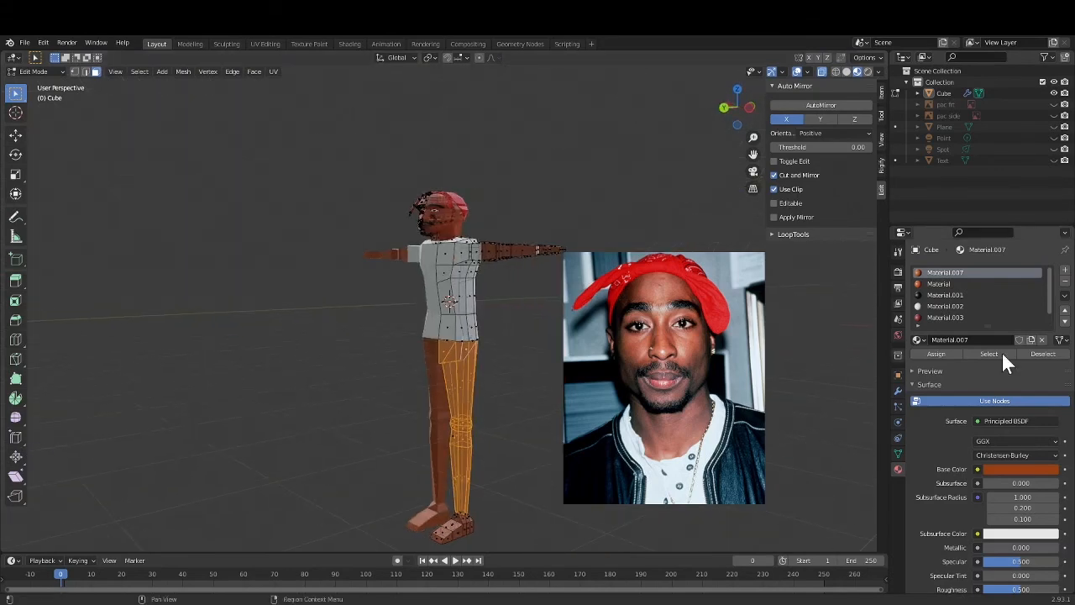
scroll(1052, 311, down, 1)
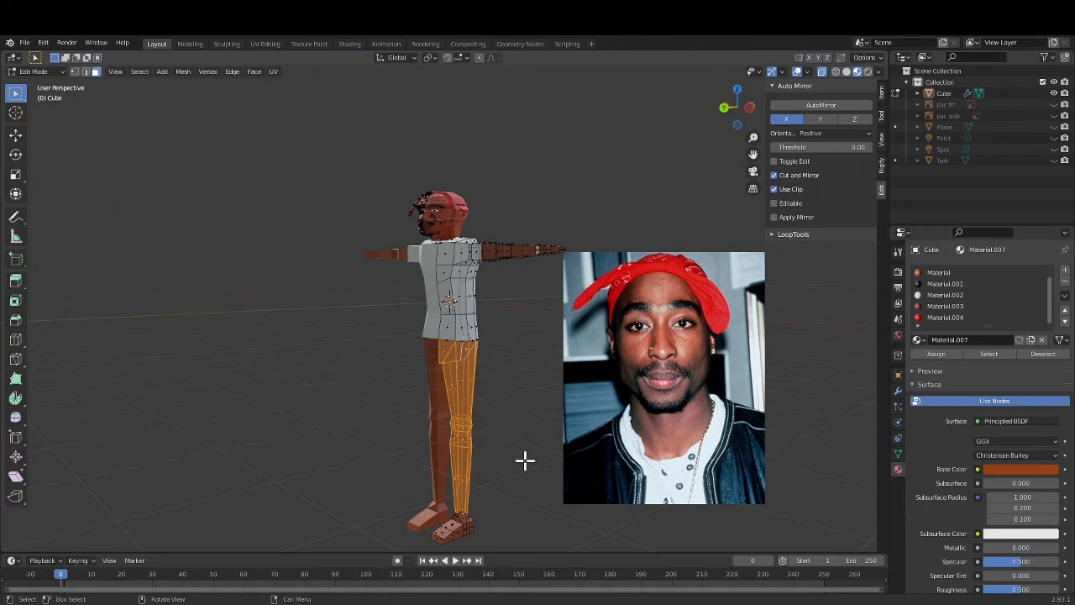
scroll(525, 462, up, 1)
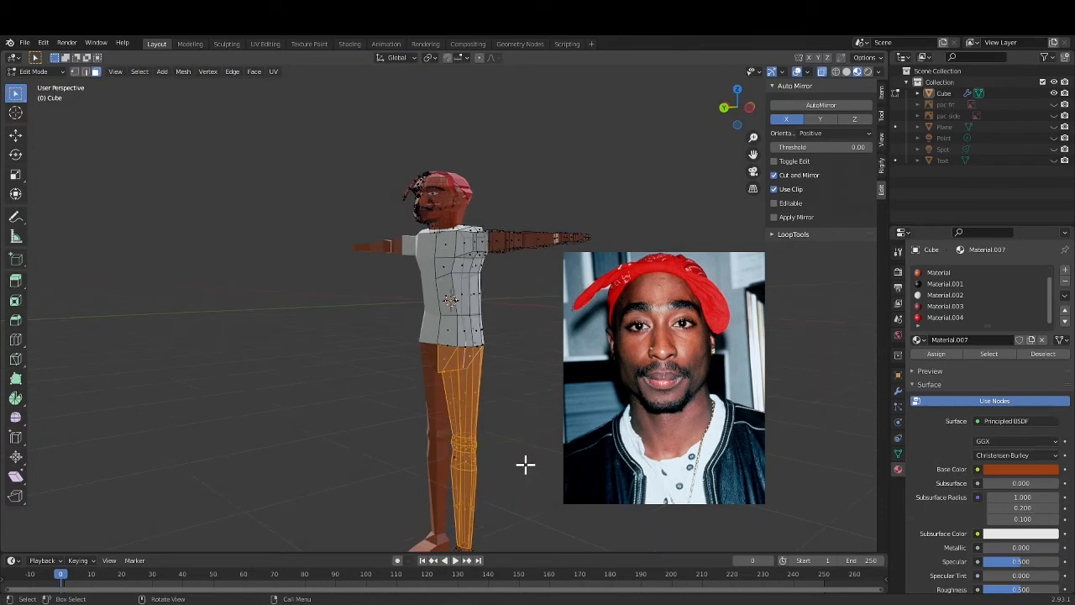
key(alt+e)
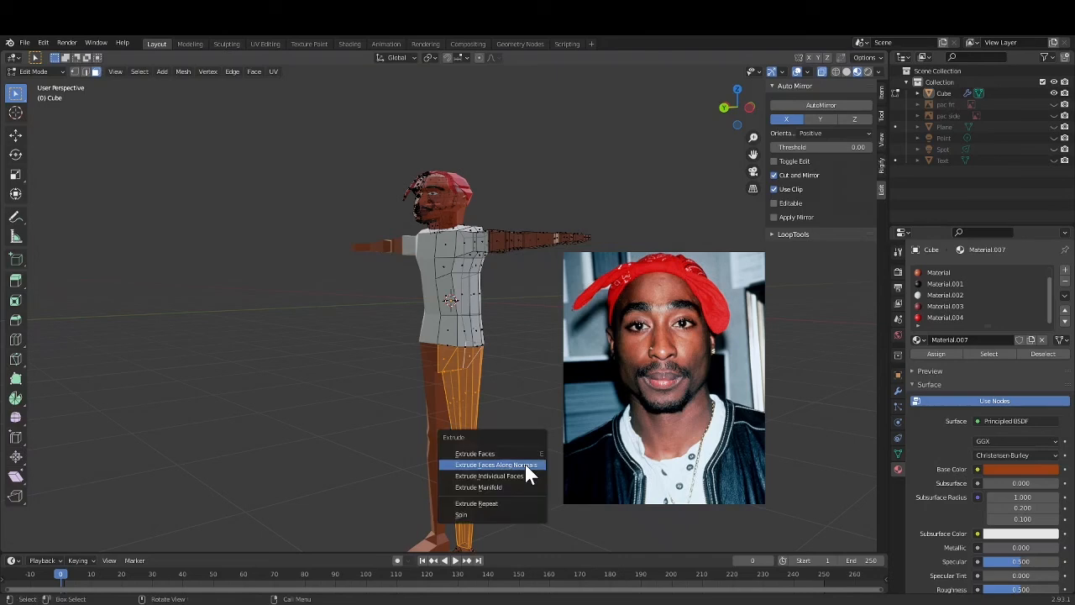
click(525, 464)
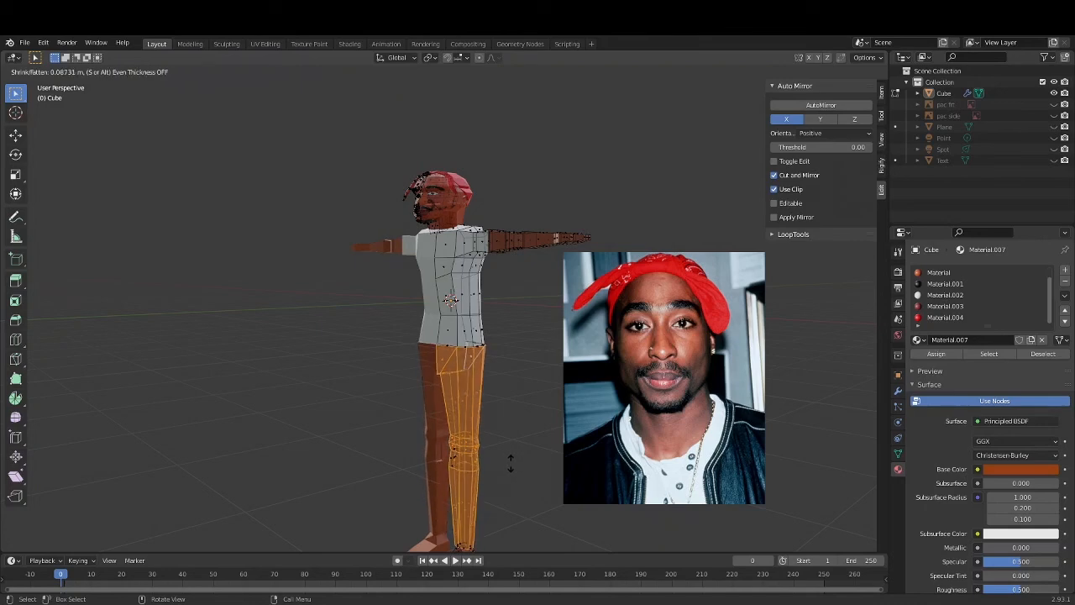
click(508, 460)
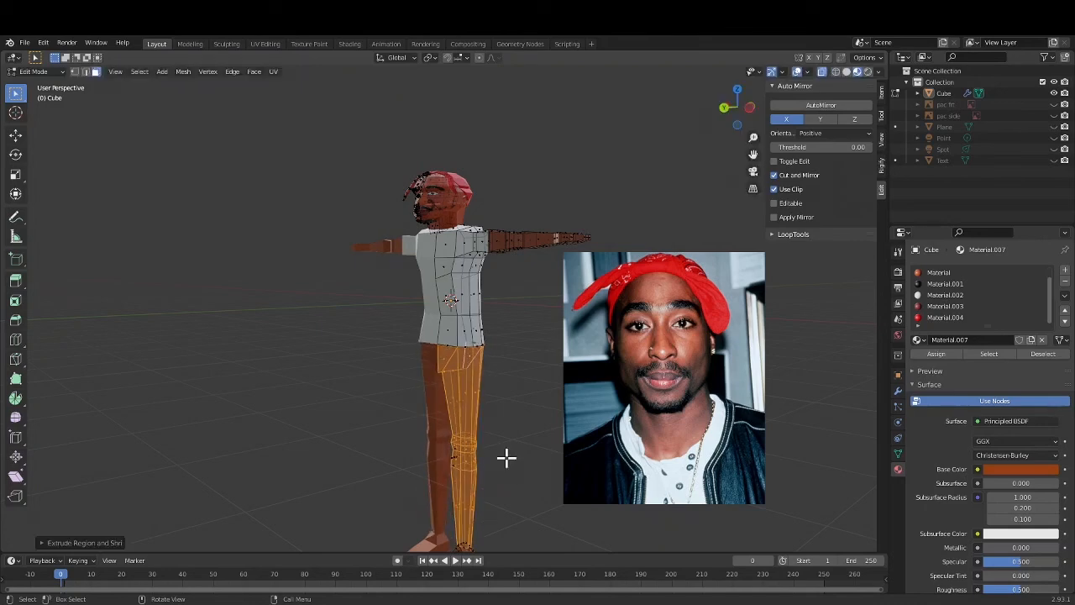
Extrude the selected trouser faces along their normals again, outward by about 0.025 m.
scroll(510, 413, up, 3)
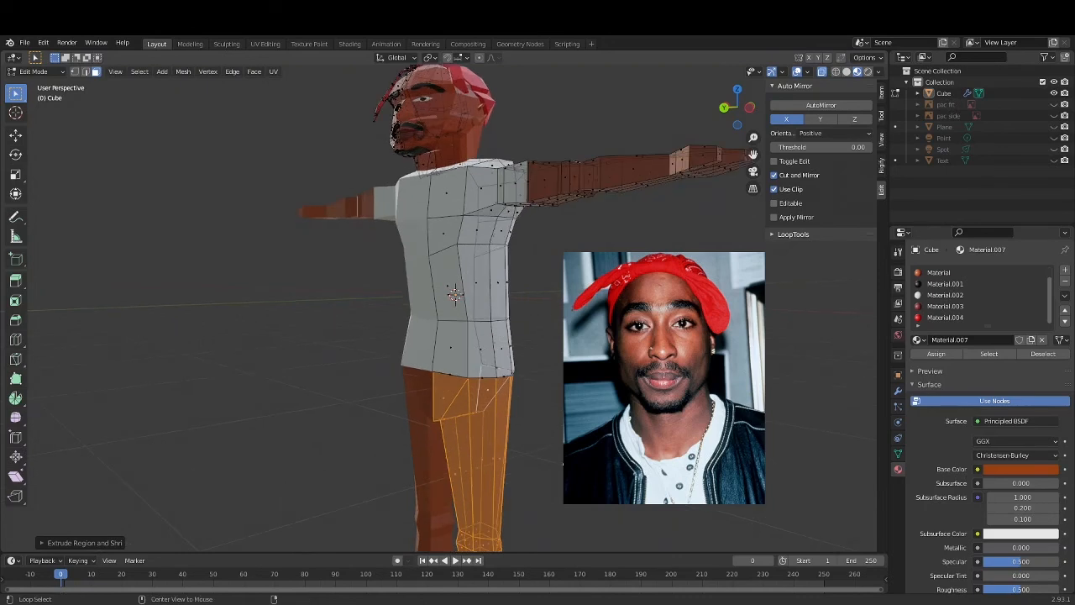
key(alt+e)
key(Return)
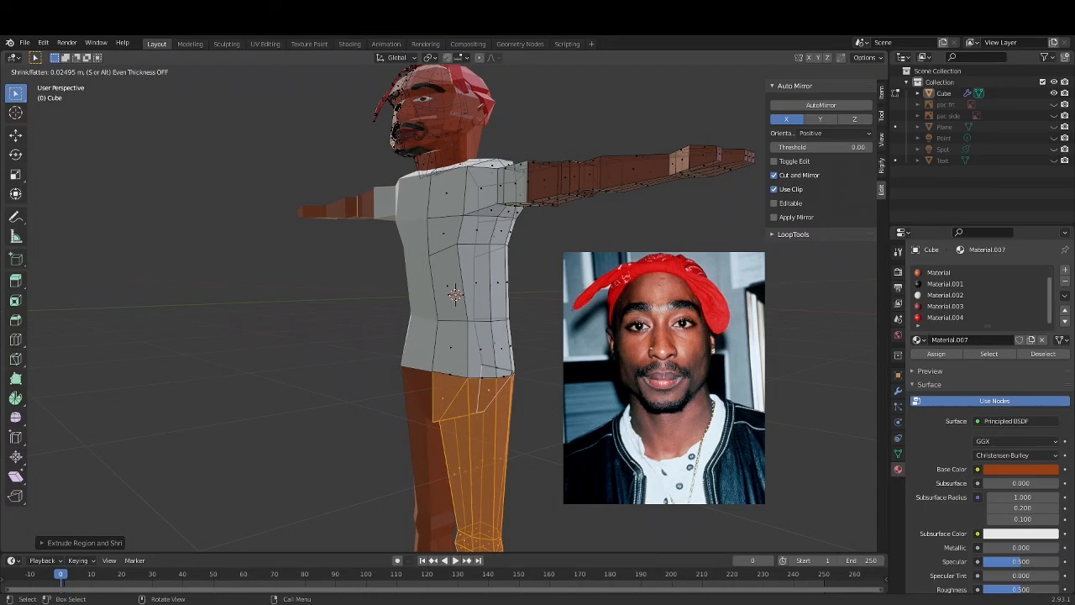
key(Return)
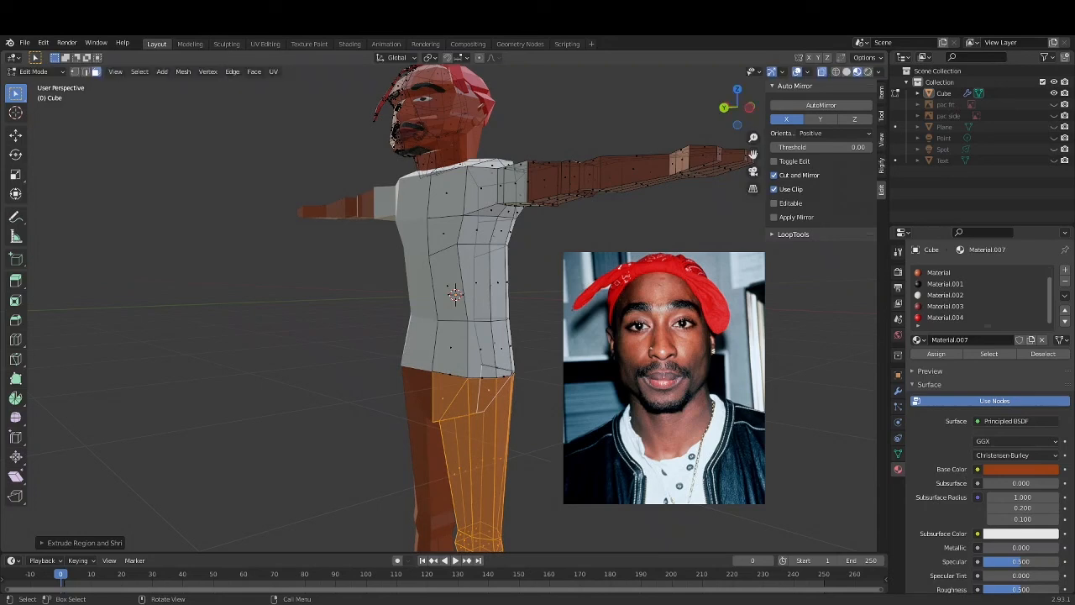
Add a new material slot with a new material and set its base color to dark blue (about H 0.676, S 0.972, V 0.253).
scroll(559, 492, down, 4)
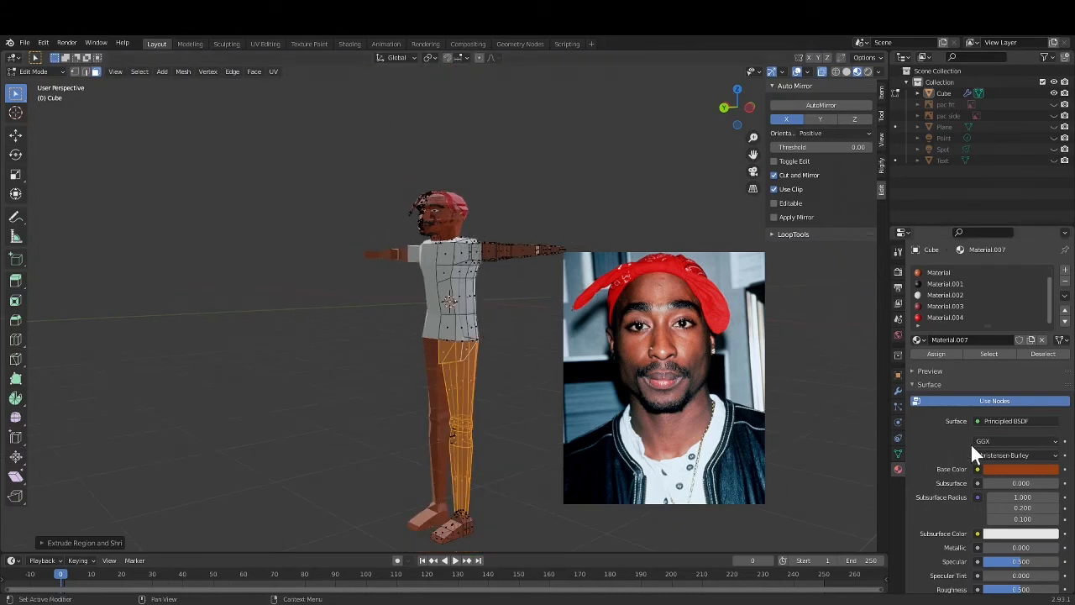
click(1065, 269)
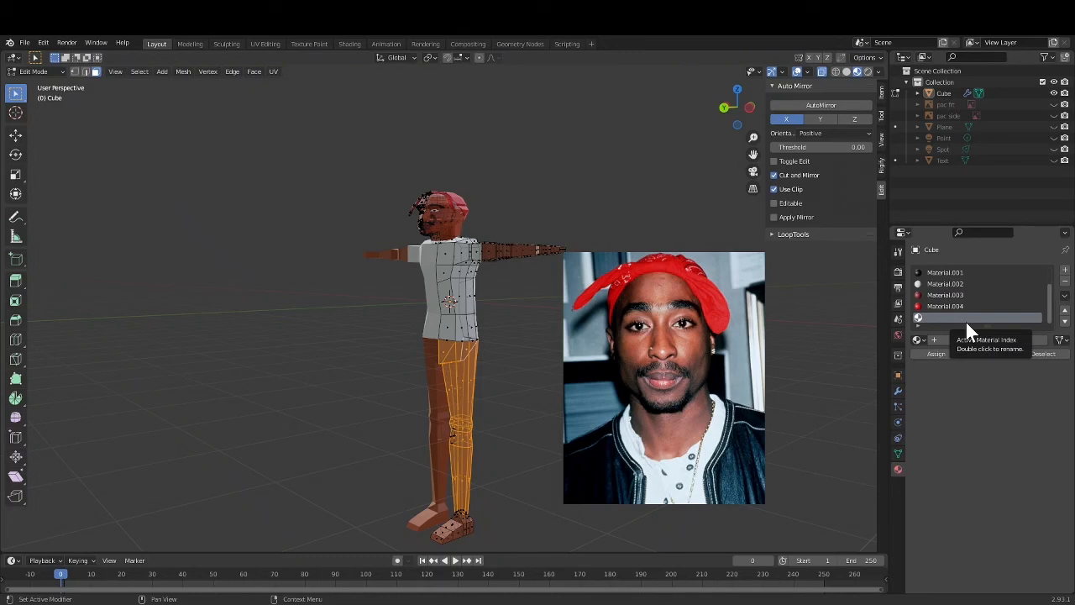
click(944, 341)
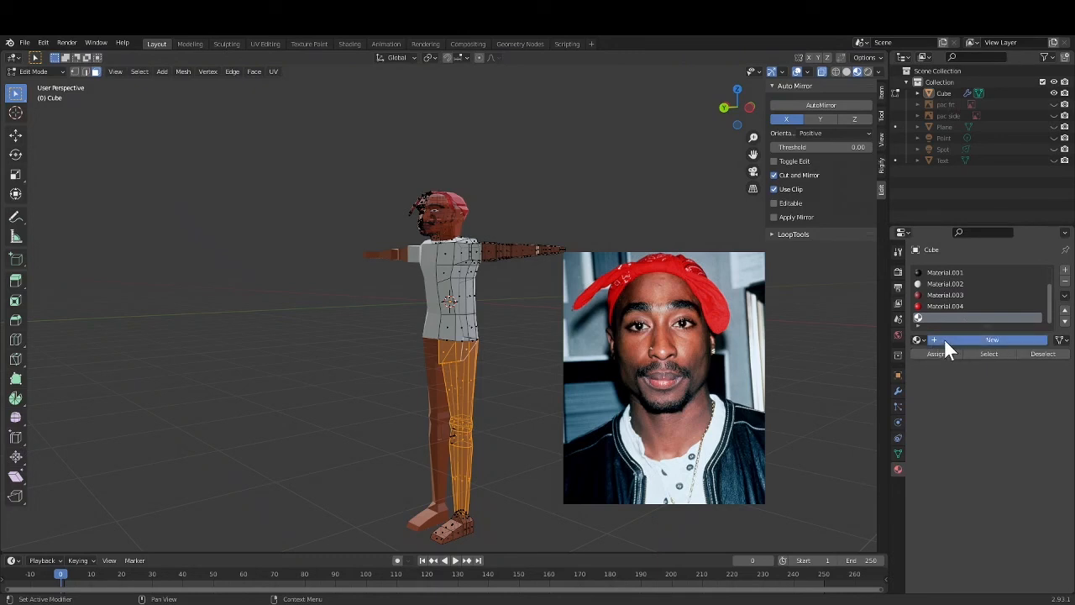
click(993, 470)
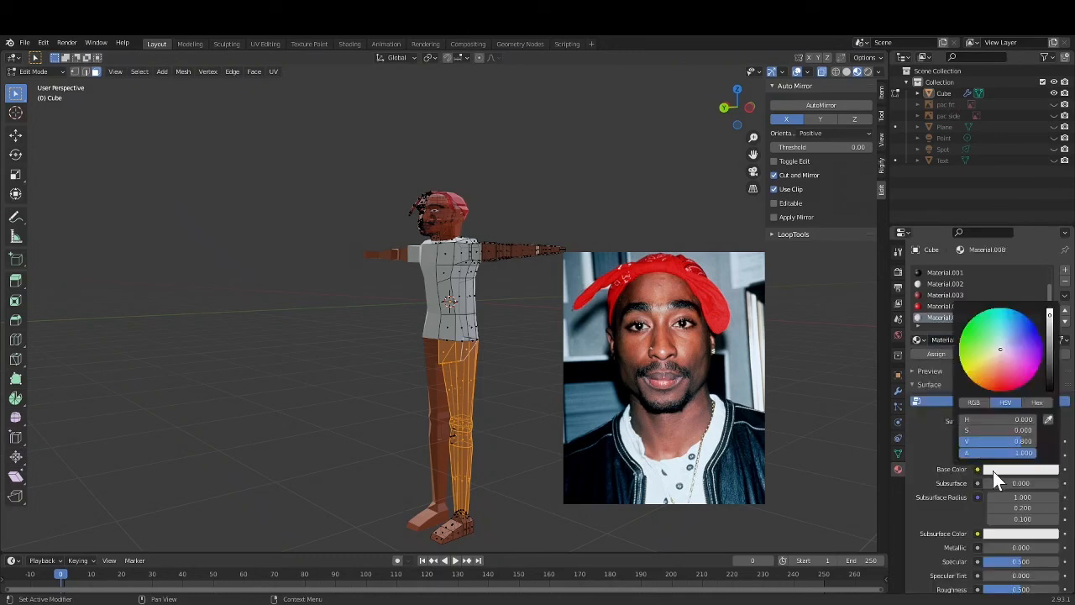
drag(999, 350, 1039, 337)
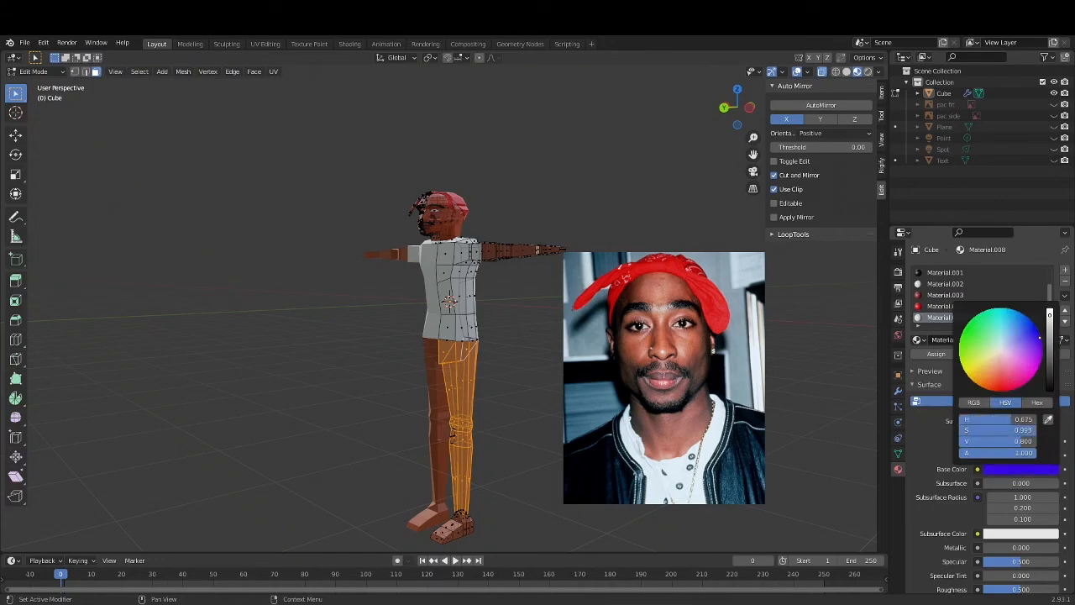
mouse_move(1038, 332)
mouse_down()
mouse_move(1027, 339)
mouse_move(1050, 315)
mouse_move(1050, 345)
mouse_up()
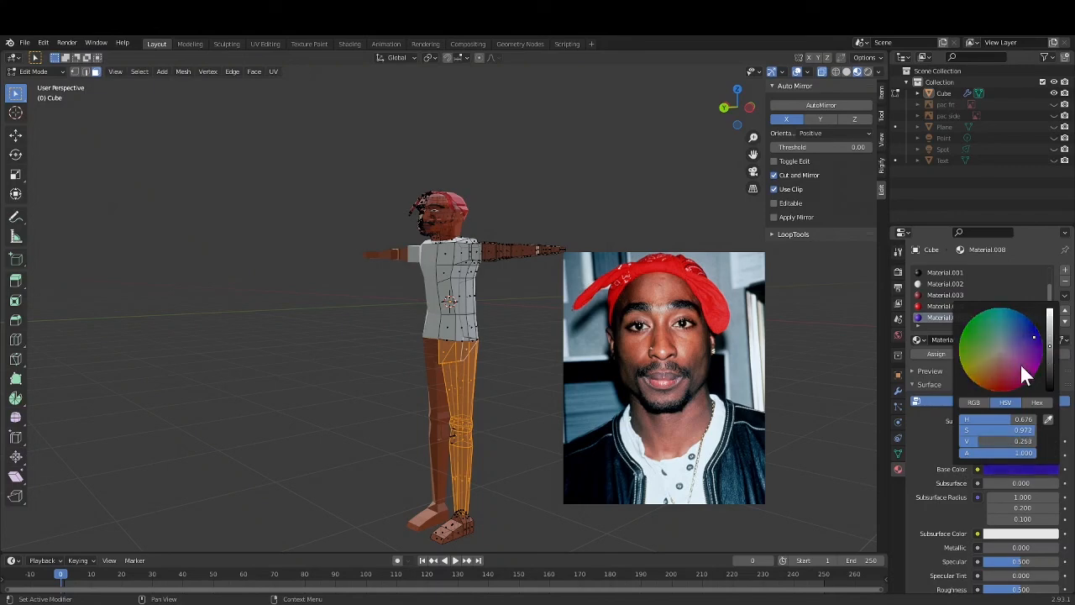
Assign the dark blue Material.008 to the selected trouser faces and clear the selection.
click(936, 355)
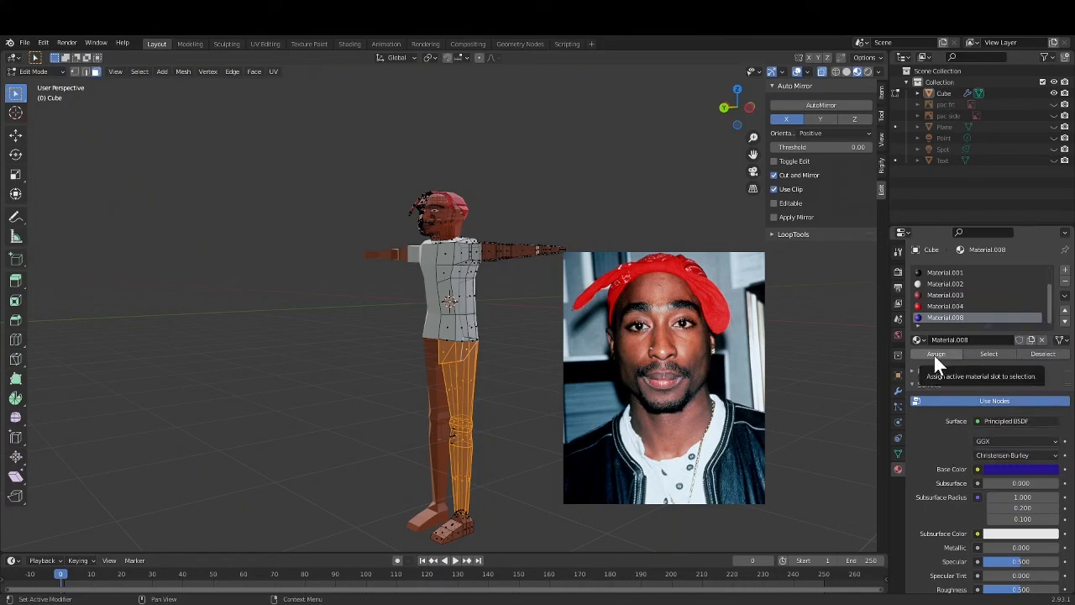
click(934, 355)
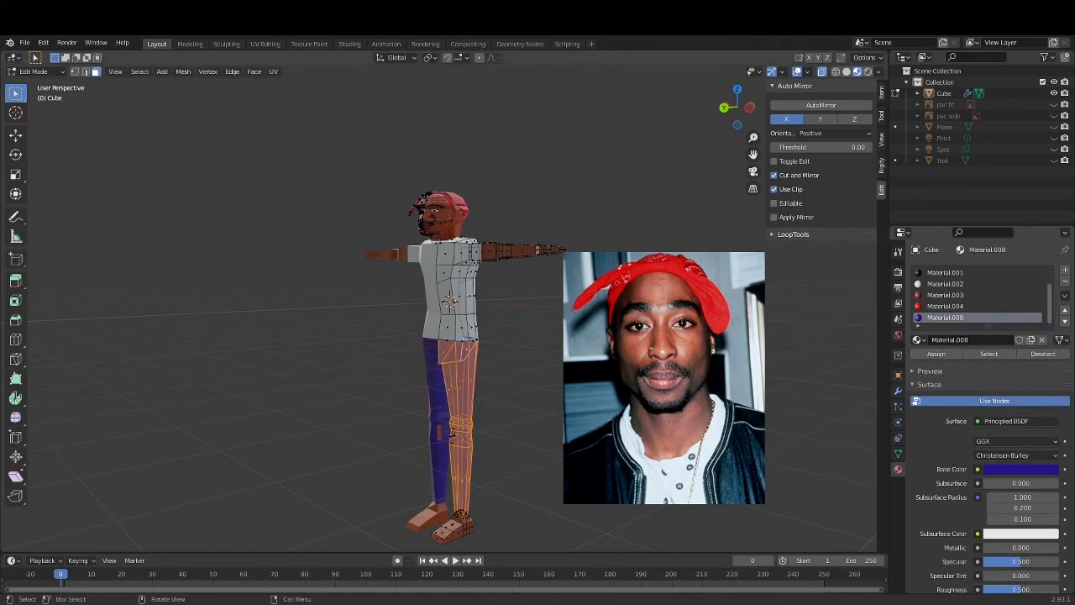
key(alt+a)
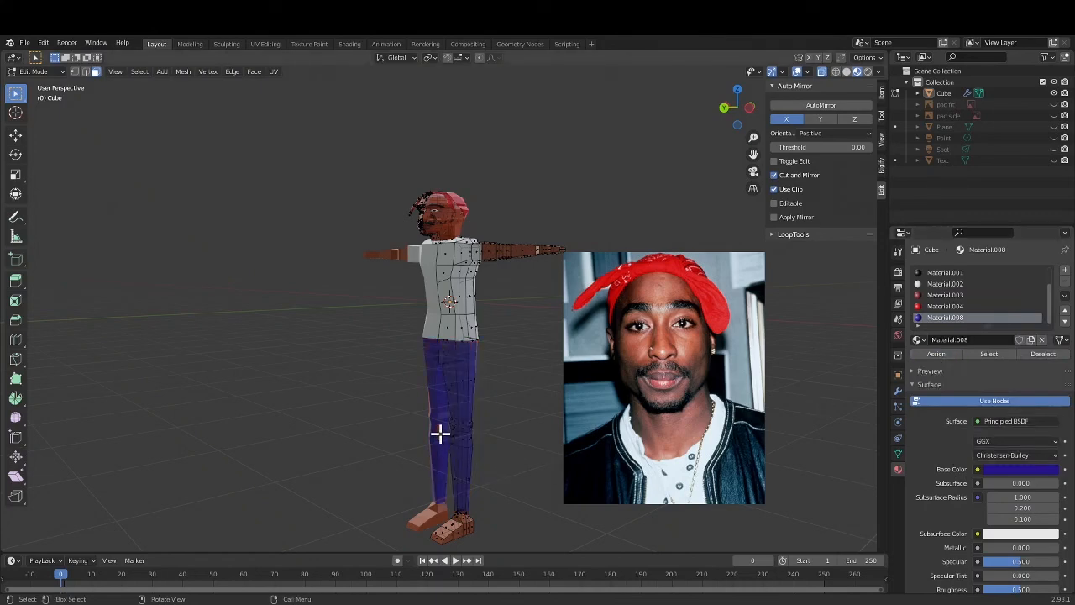
Try to recolor the missed skin-colored face on the inner knee with the dark blue Material.008.
click(439, 435)
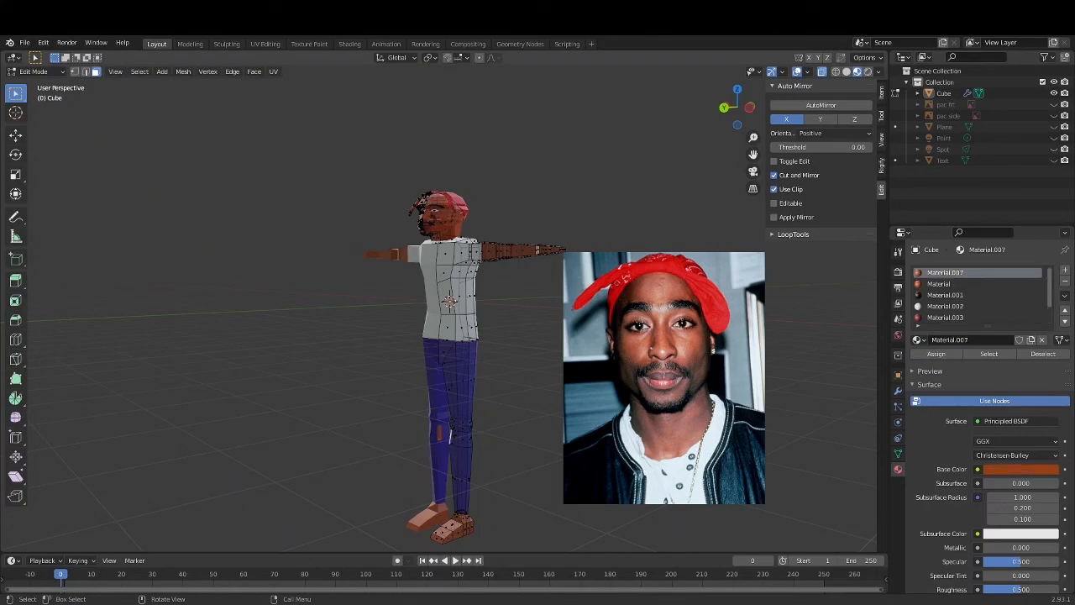
middle_drag(435, 453, 372, 454)
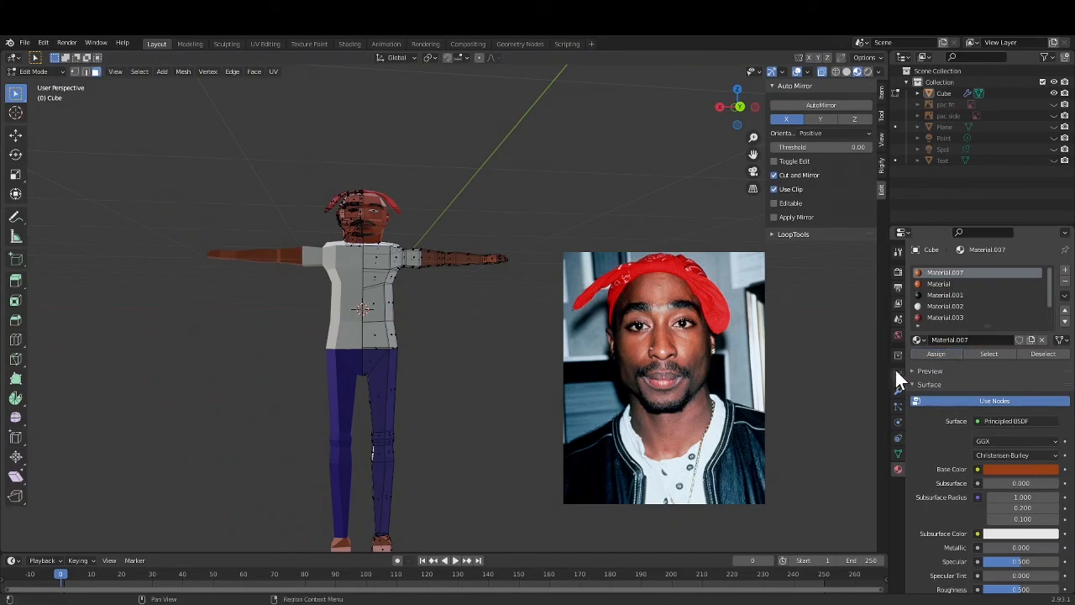
click(930, 355)
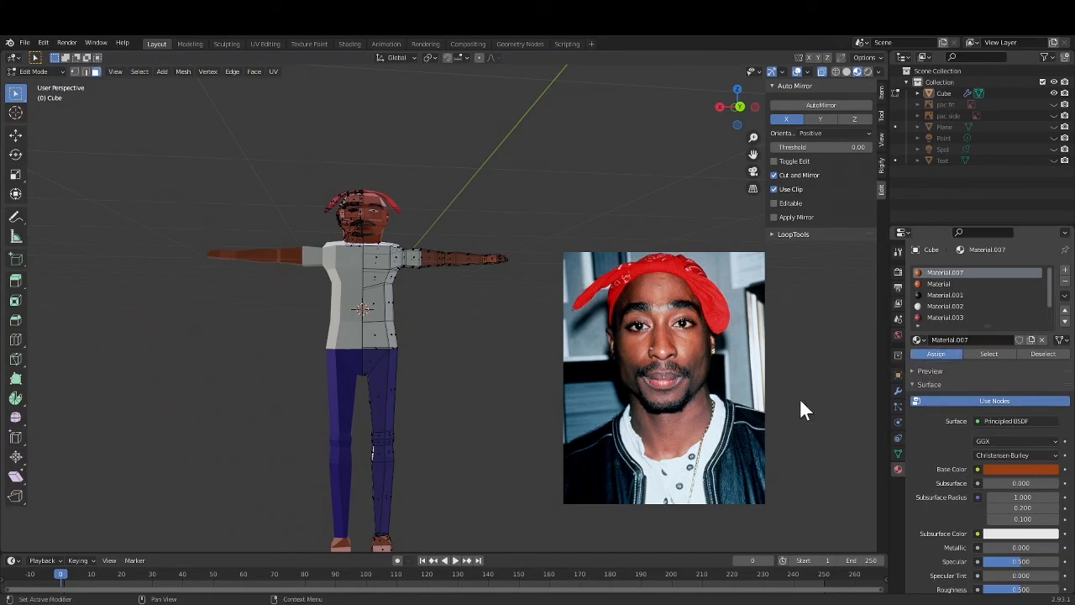
middle_drag(537, 454, 243, 473)
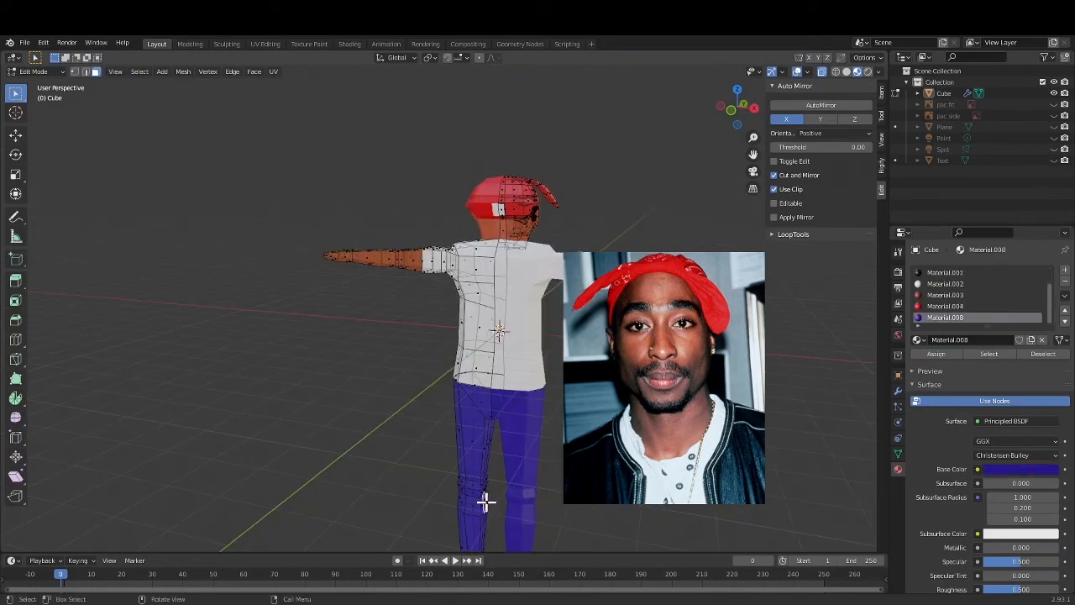
click(487, 502)
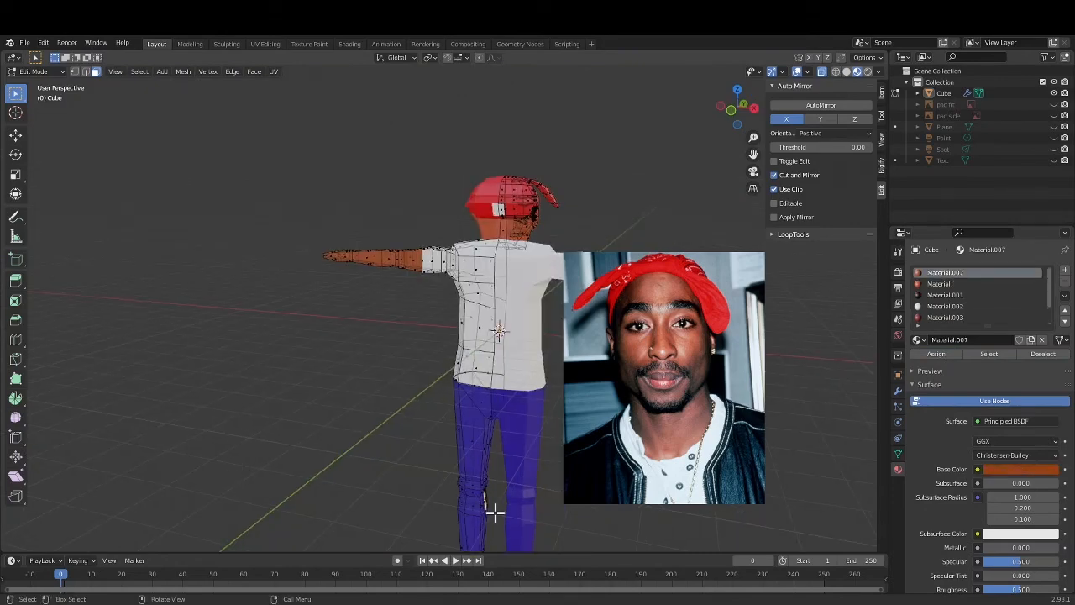
scroll(944, 306, down, 2)
click(937, 317)
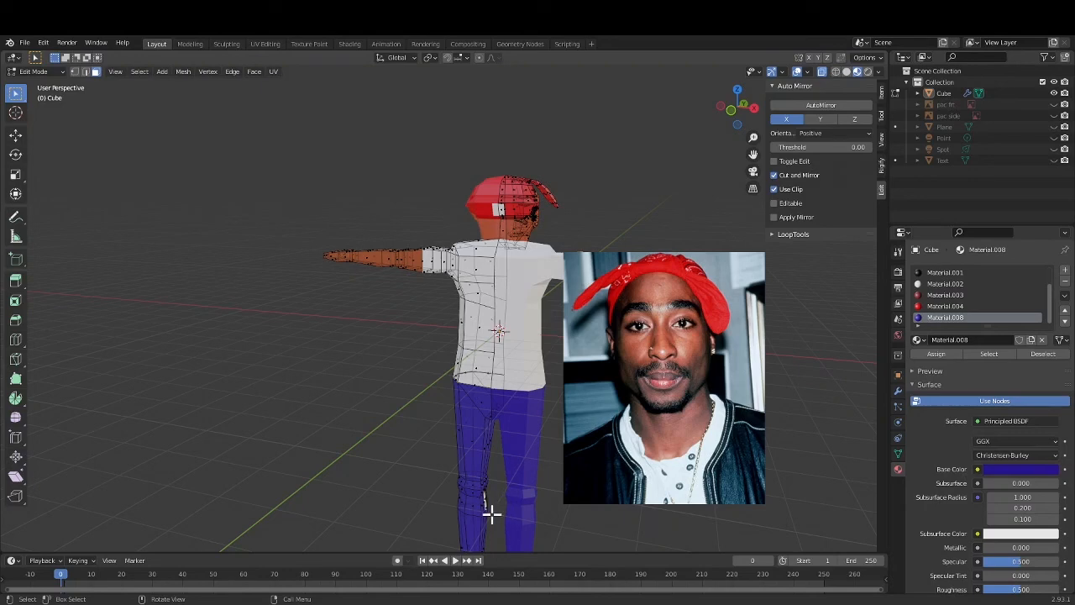
Select the leftover skin-colored face on the inner side of the editable knee and assign Material.008 to it.
middle_drag(492, 514, 508, 472)
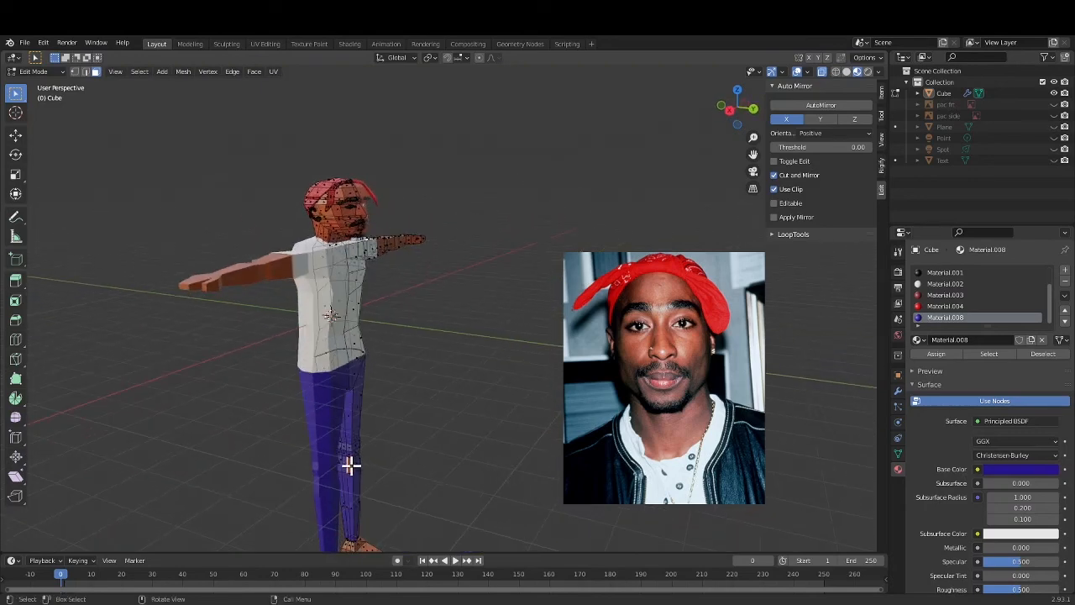
click(347, 465)
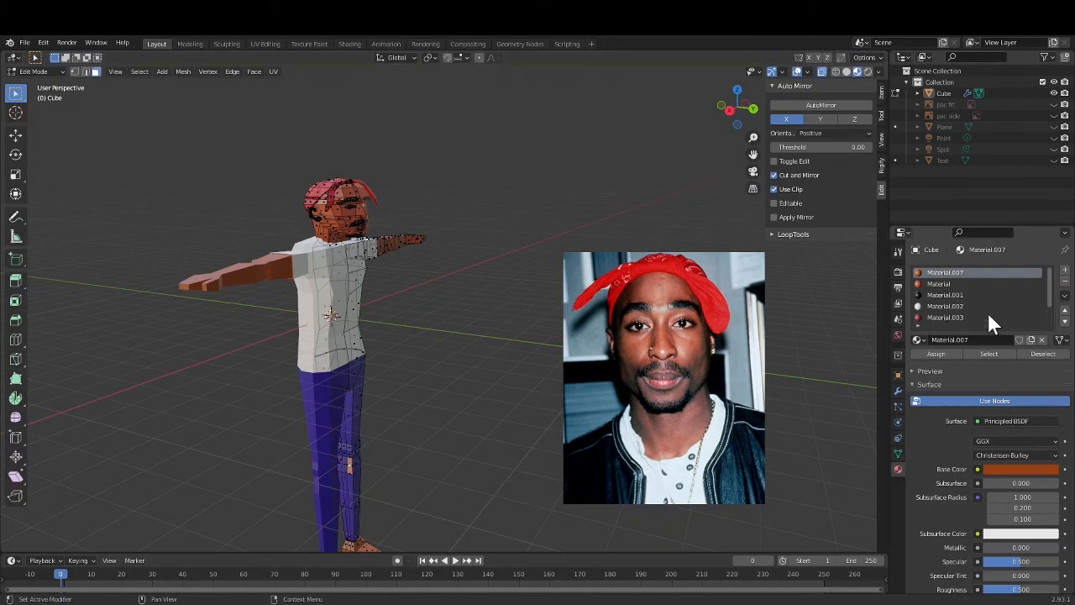
scroll(987, 323, down, 3)
click(935, 318)
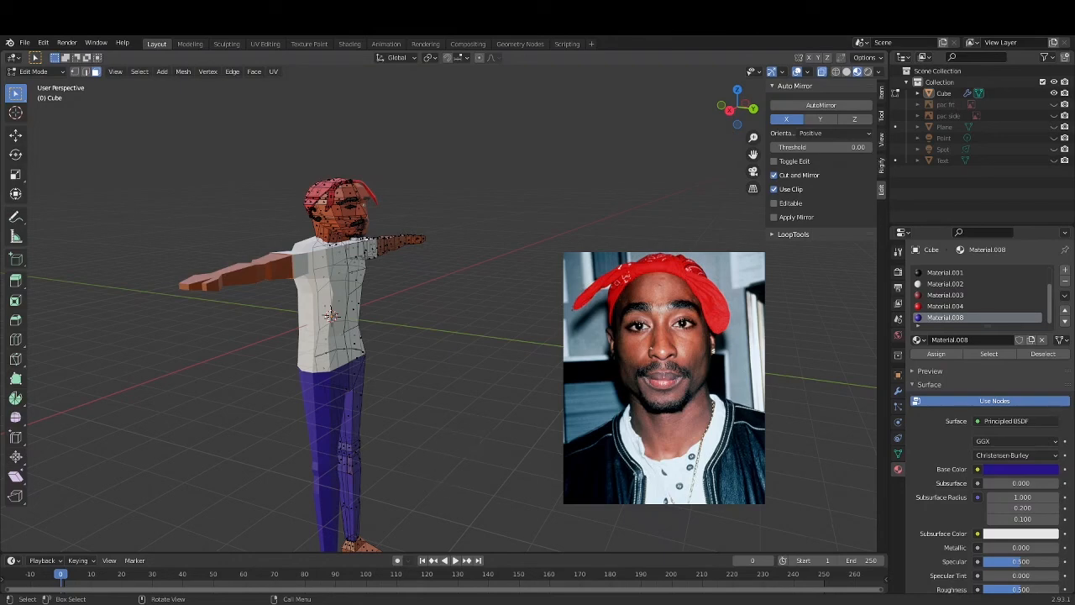
Select all the faces of the feet in side view, assign the white Material.002 to them as shoes, and clear the selection.
middle_drag(588, 497, 558, 487)
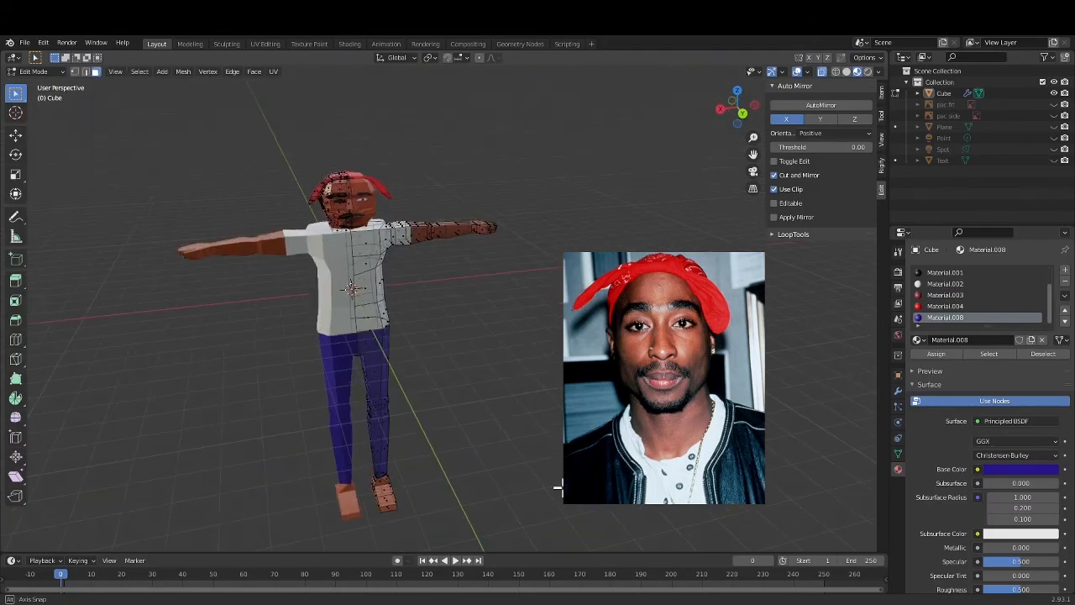
click(741, 113)
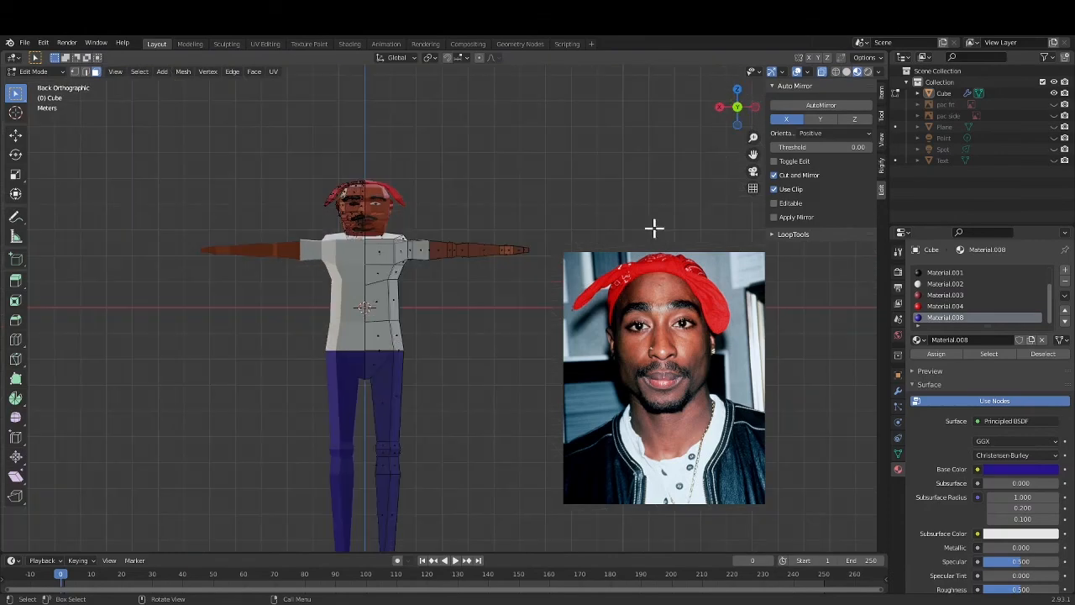
scroll(546, 358, down, 2)
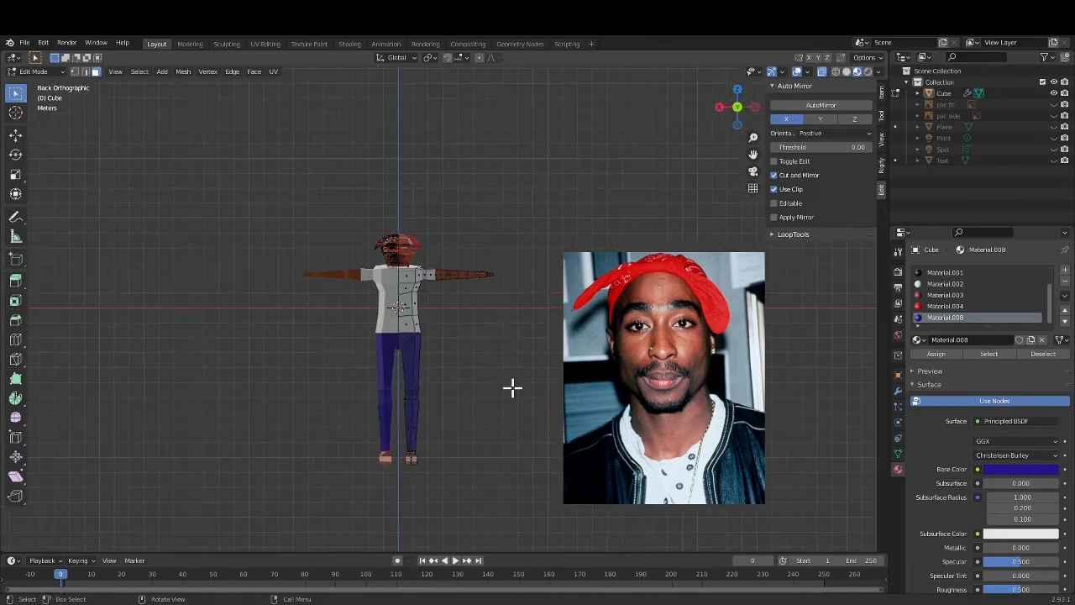
shift+middle_drag(513, 400, 502, 352)
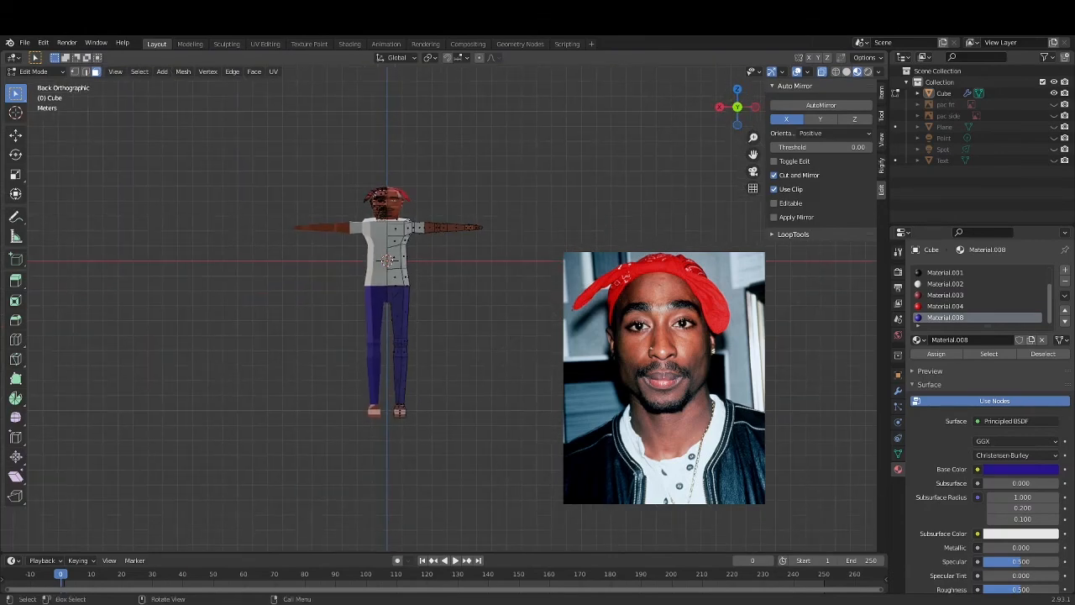
click(754, 107)
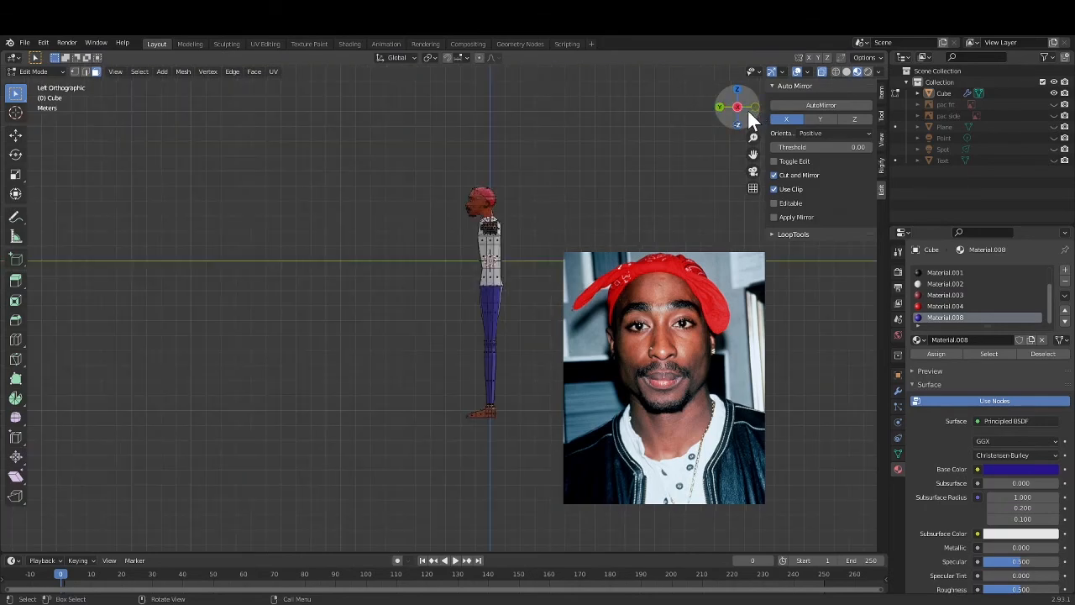
scroll(531, 413, up, 3)
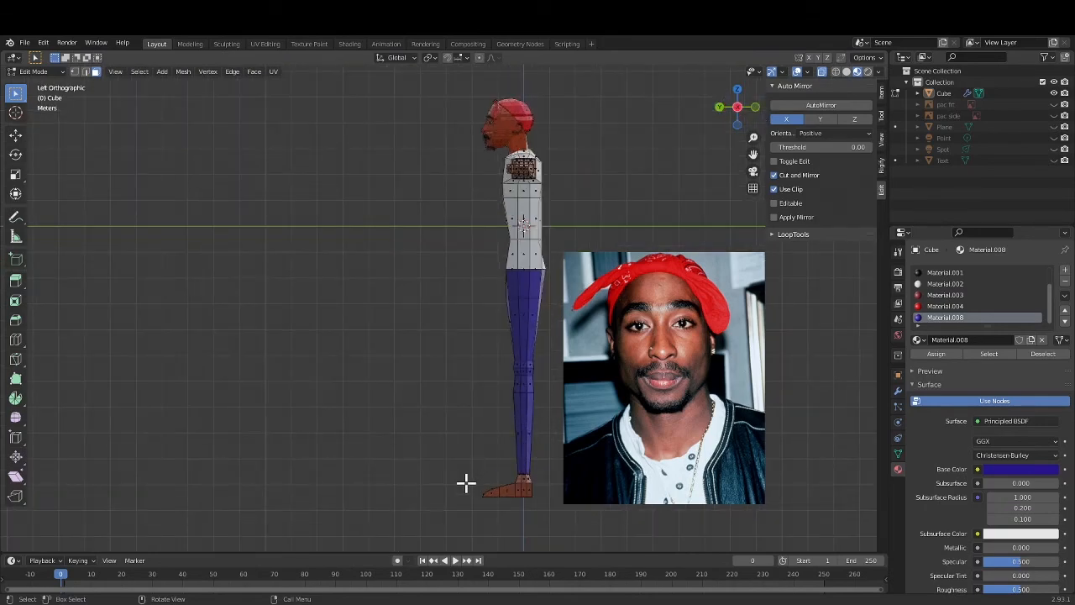
drag(467, 477, 571, 517)
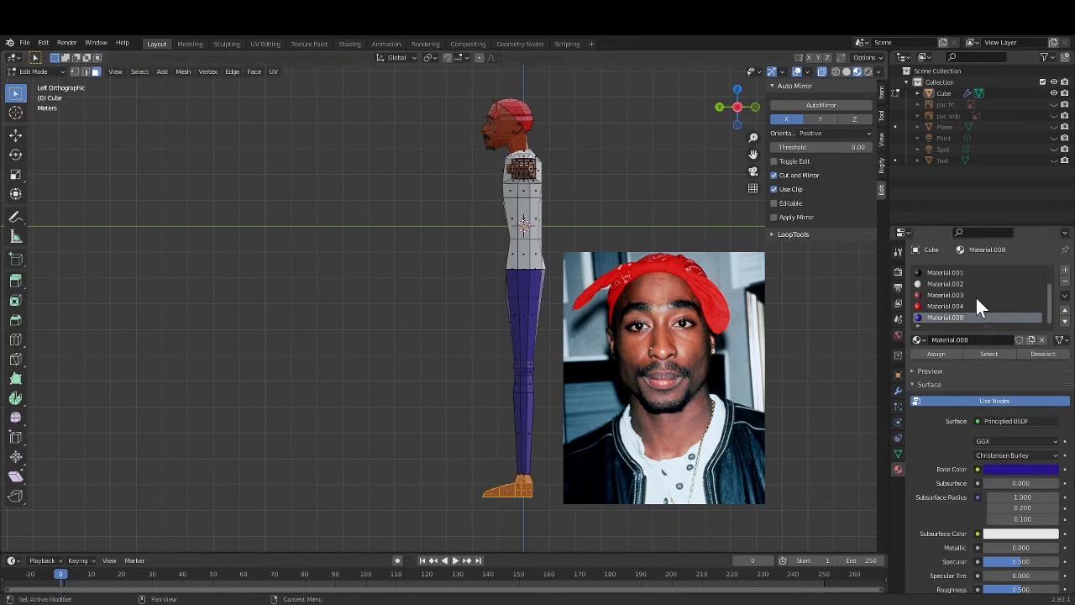
click(952, 286)
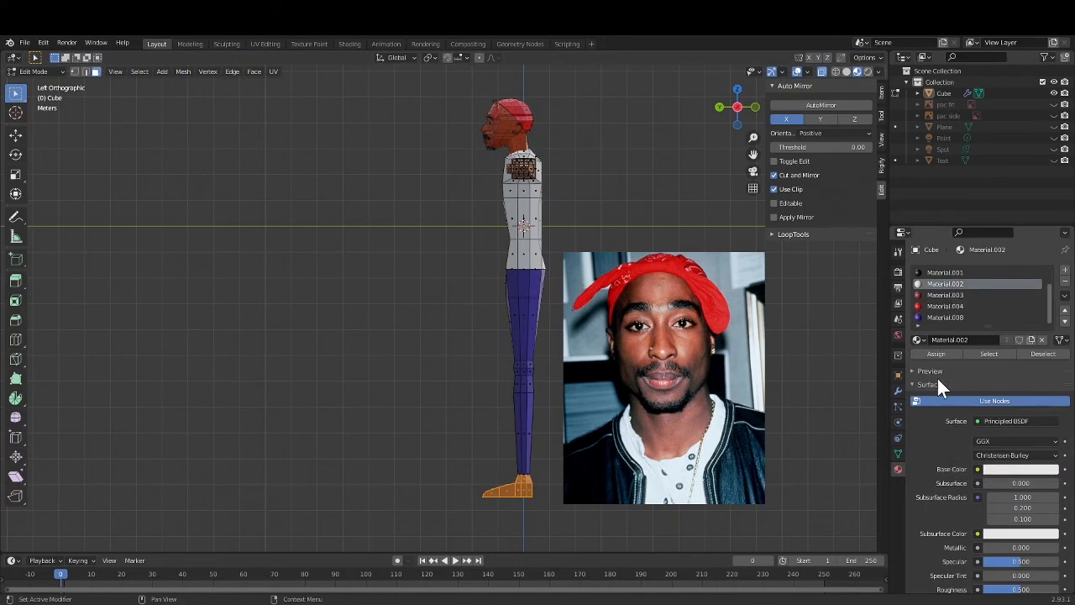
click(931, 353)
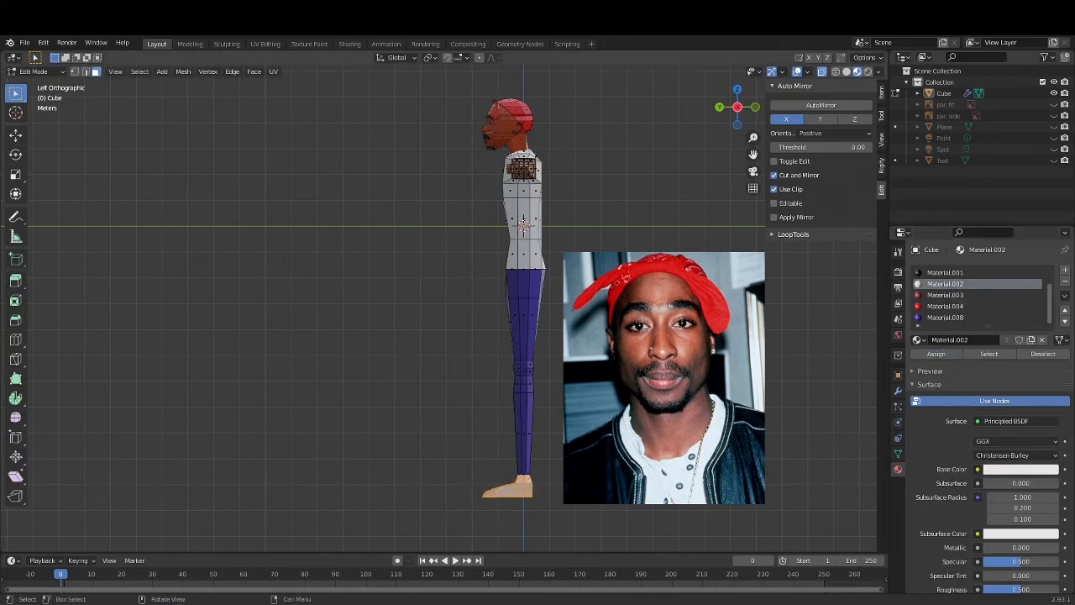
key(alt+a)
scroll(353, 492, down, 2)
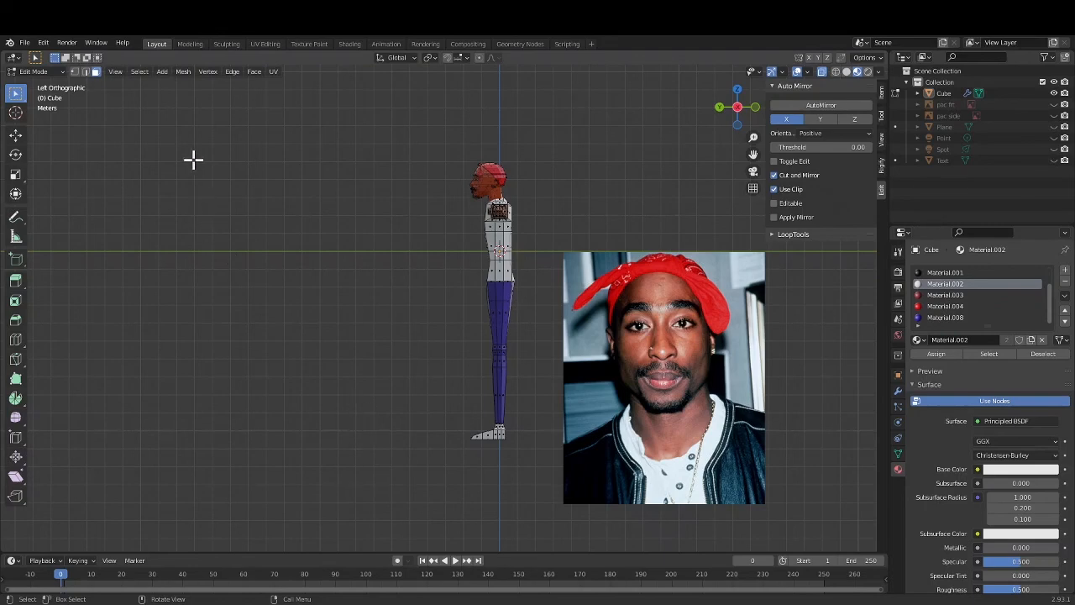
Switch to Object Mode and inspect the whole colored figure straight on from its face side, leaving it deselected.
click(35, 72)
click(34, 84)
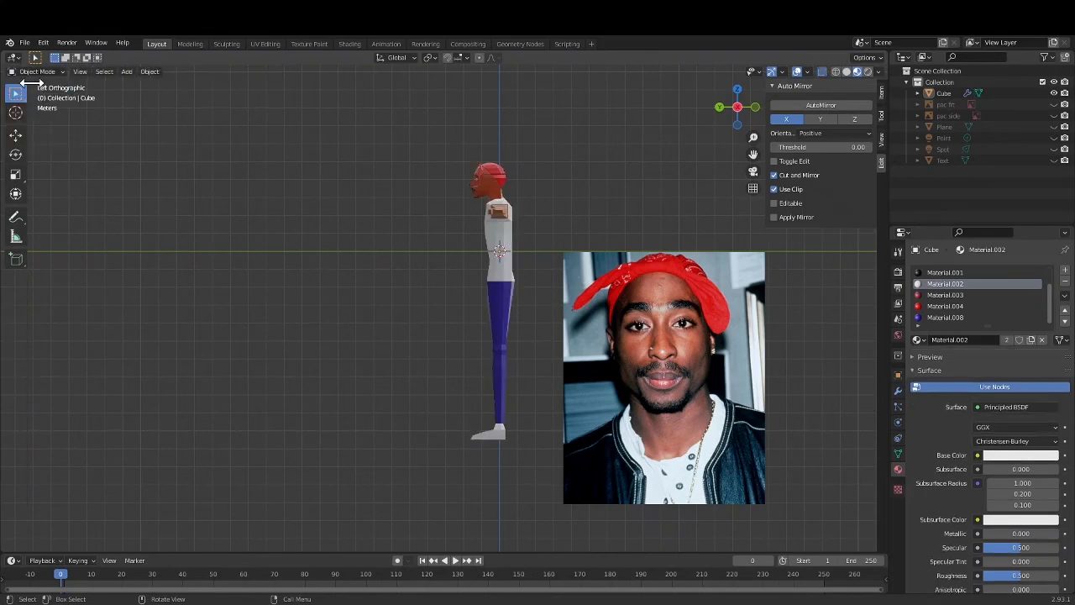
middle_drag(211, 237, 367, 216)
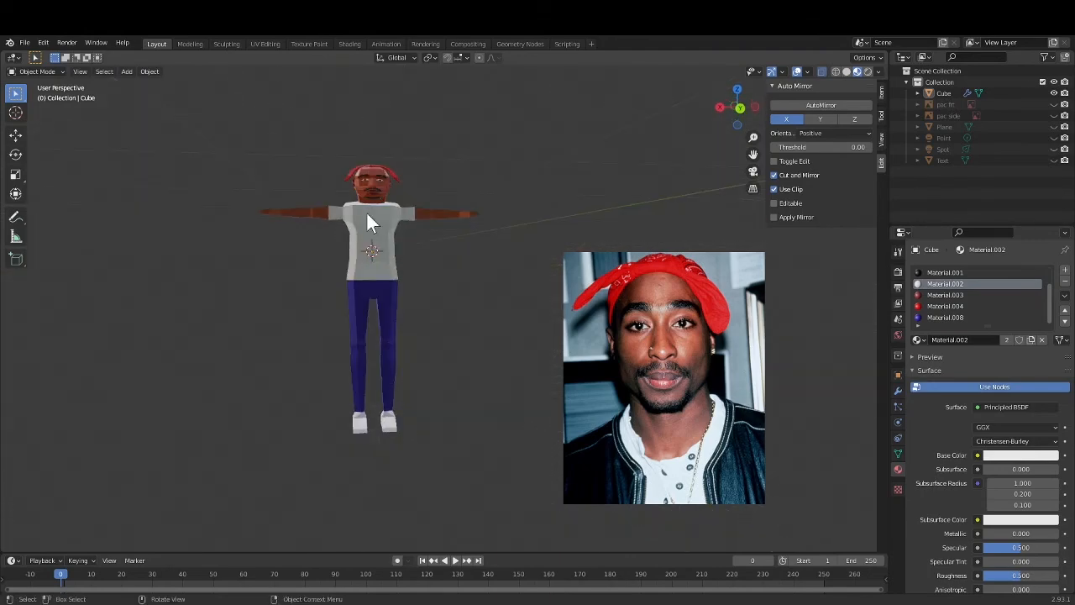
click(739, 112)
scroll(265, 206, up, 3)
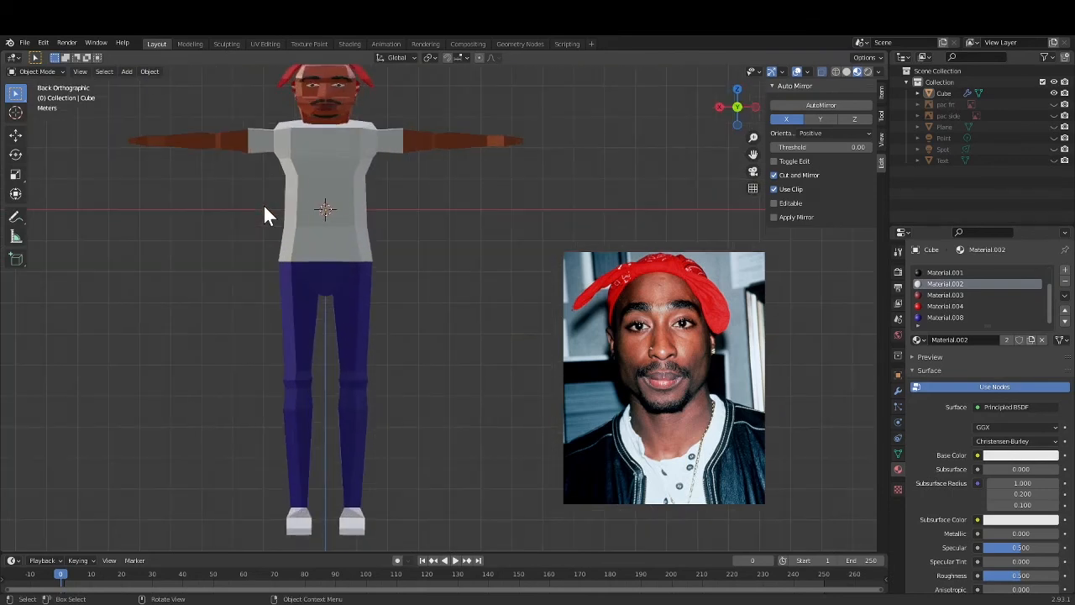
scroll(263, 205, down, 1)
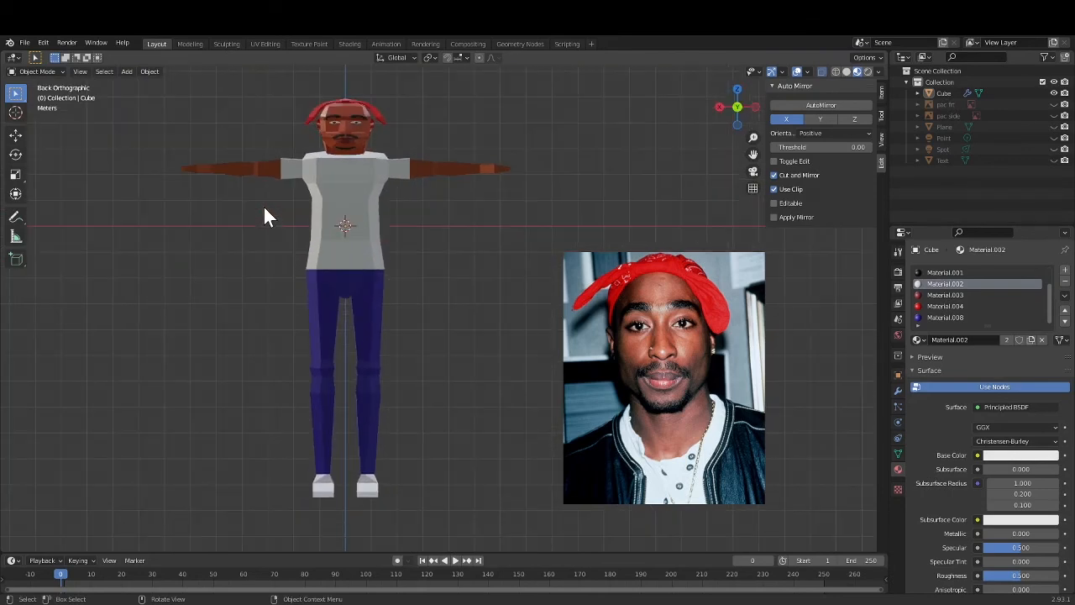
click(339, 112)
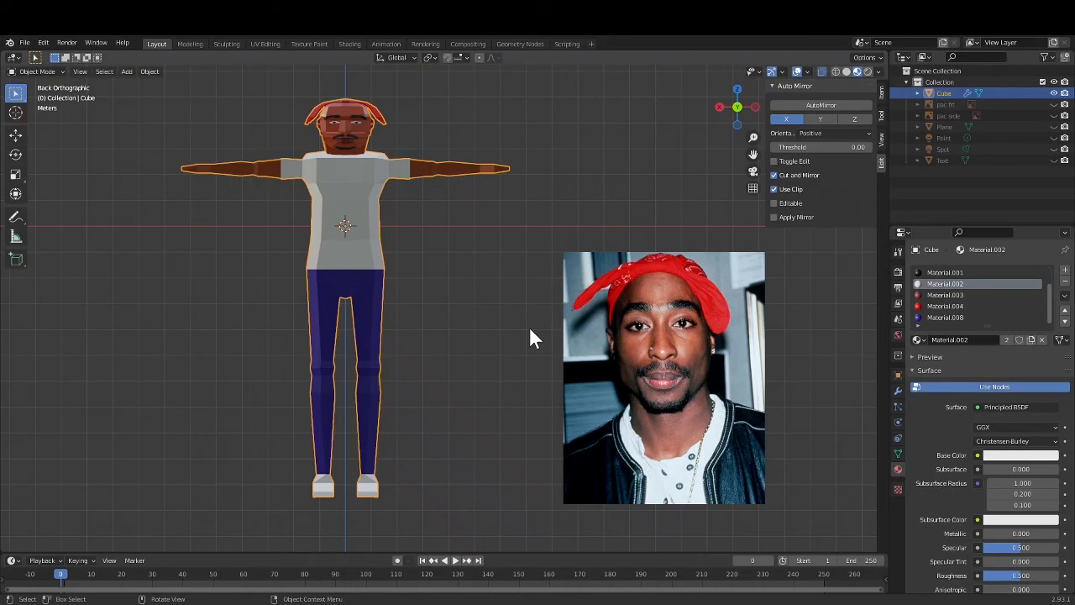
click(462, 353)
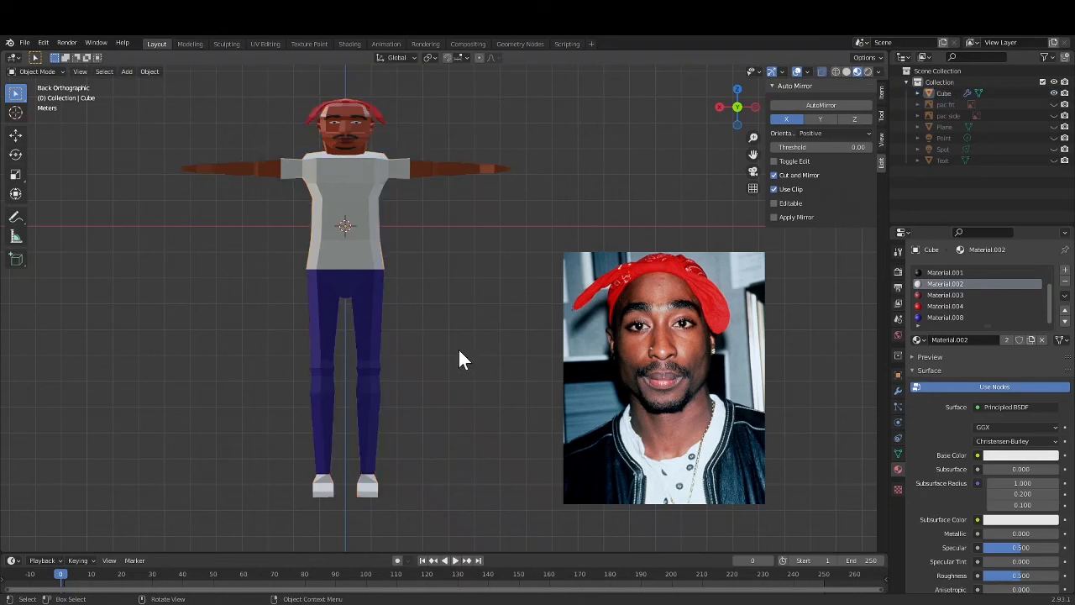